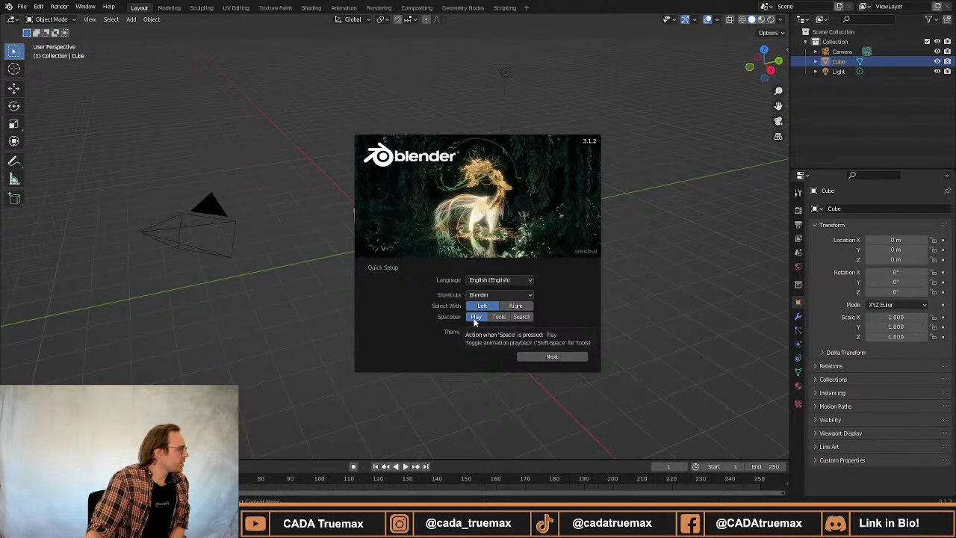
# Set the spacebar action to Search in the quick setup.
pyautogui.click(521, 317)
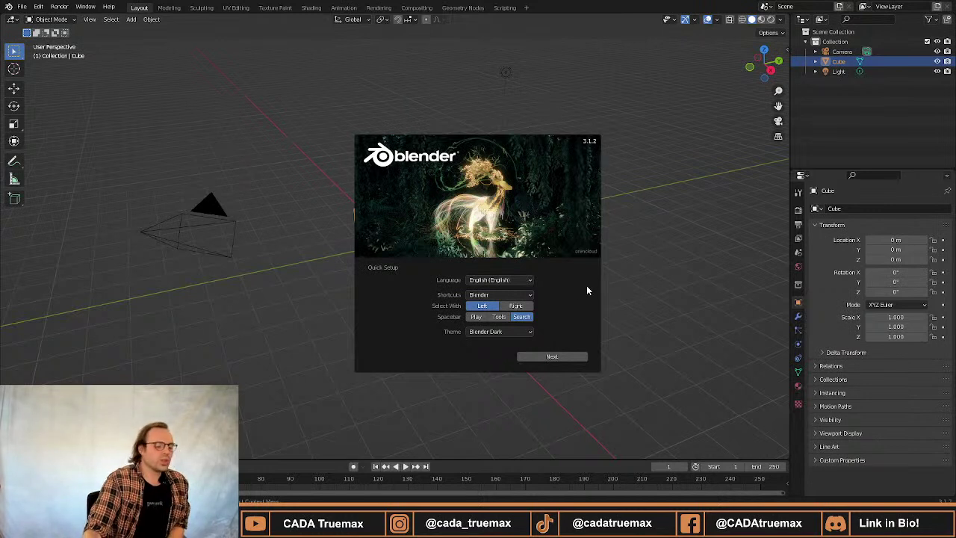
# Try the White interface theme and switch back to Blender Dark.
pyautogui.click(527, 333)
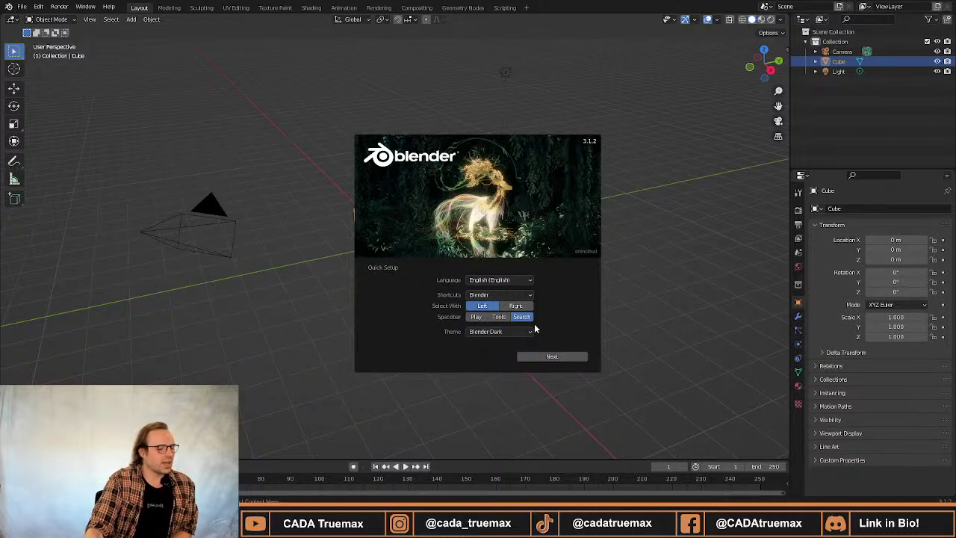
pyautogui.click(529, 331)
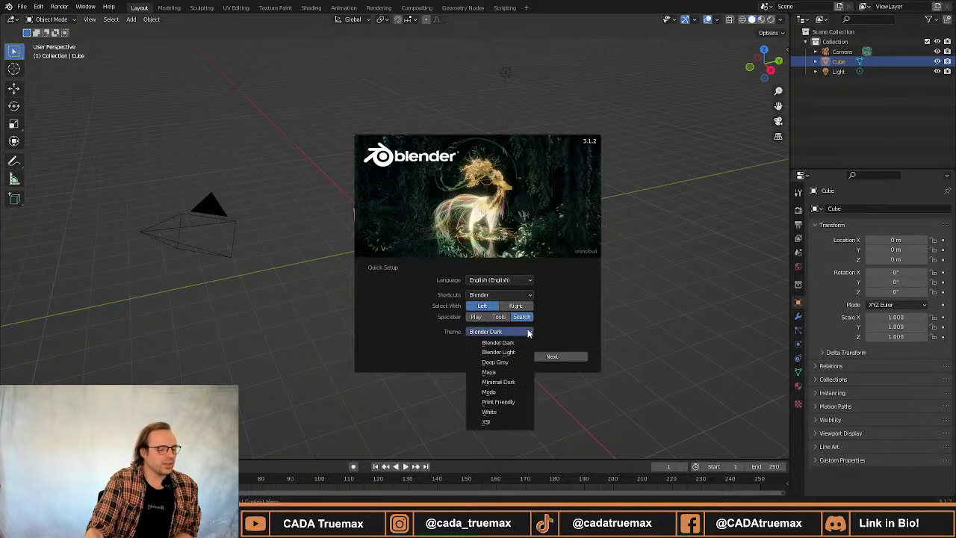
pyautogui.click(500, 413)
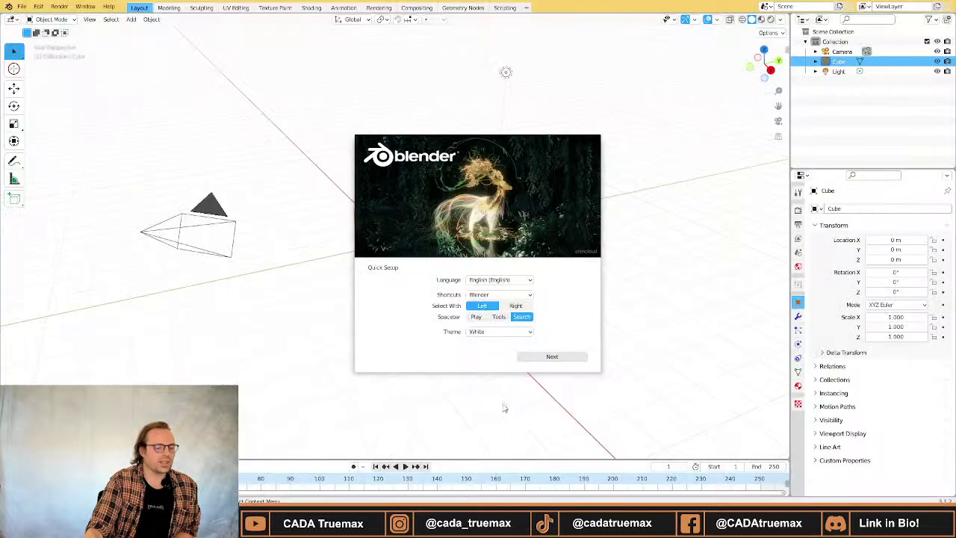
pyautogui.click(519, 333)
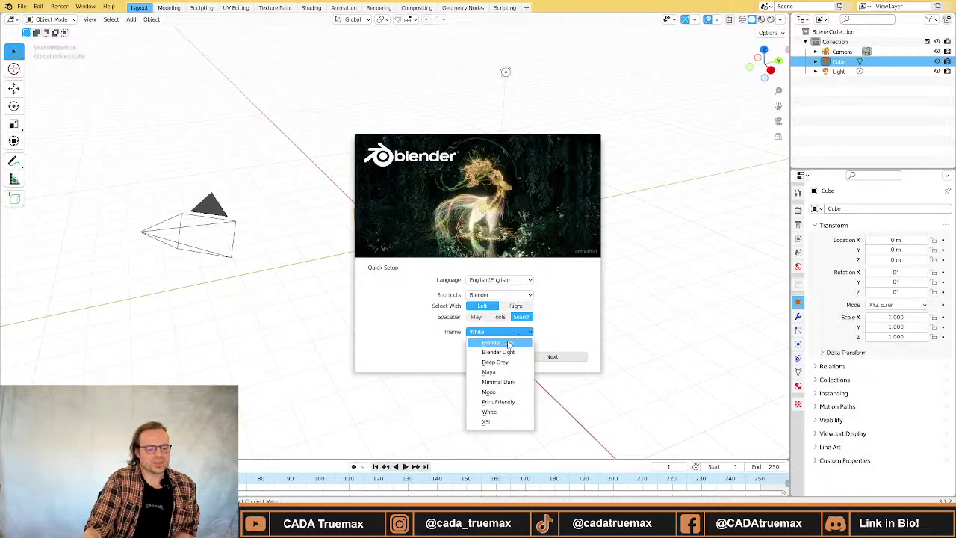
pyautogui.click(506, 343)
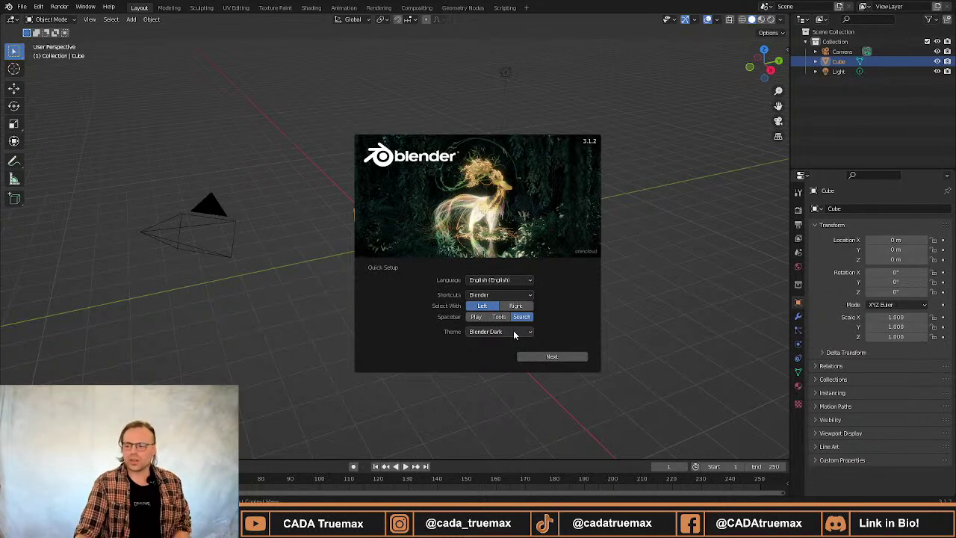
# Finish the quick setup and create a new General file.
pyautogui.click(561, 357)
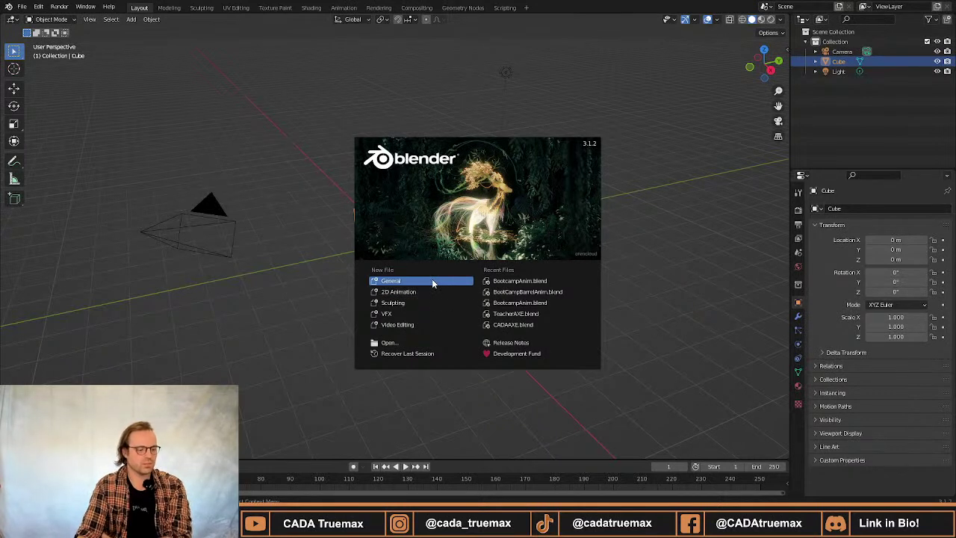
pyautogui.click(389, 283)
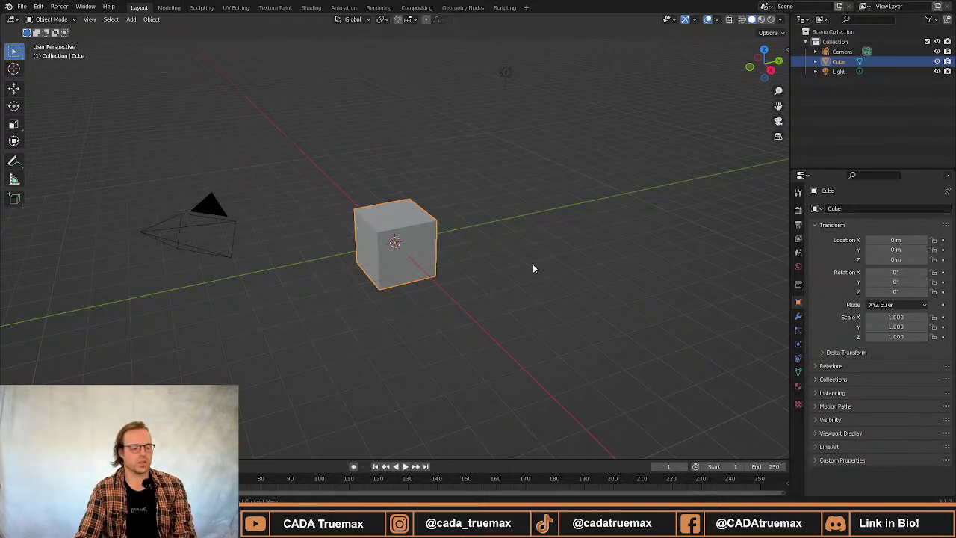
# Search the add-on preferences for "screen" and enable the System: Screencast Keys add-on.
pyautogui.rightClick(254, 216)
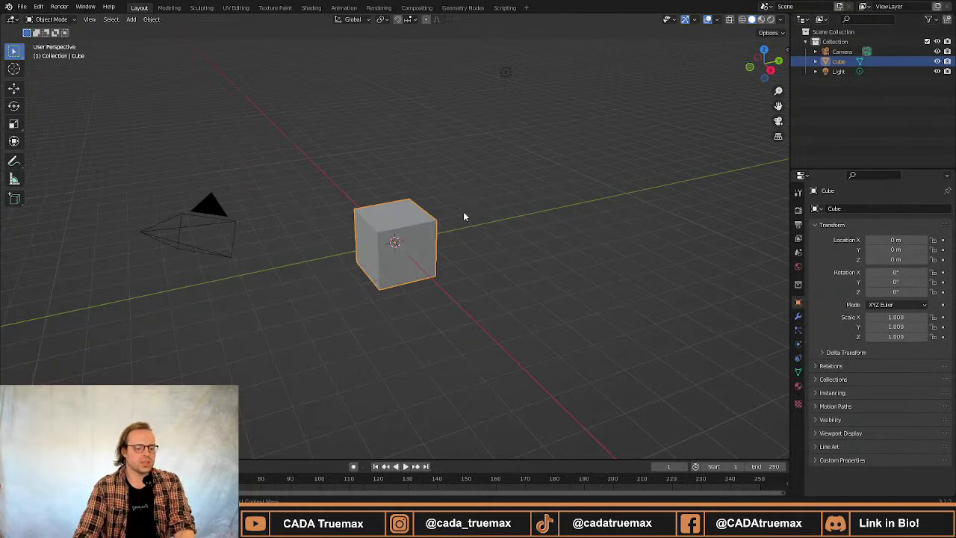
pyautogui.click(38, 7)
pyautogui.click(62, 148)
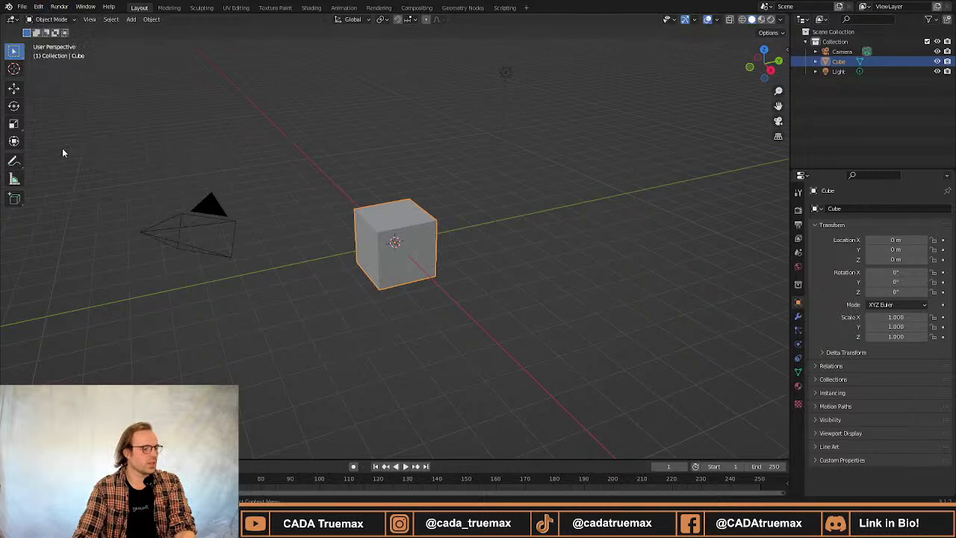
pyautogui.click(39, 112)
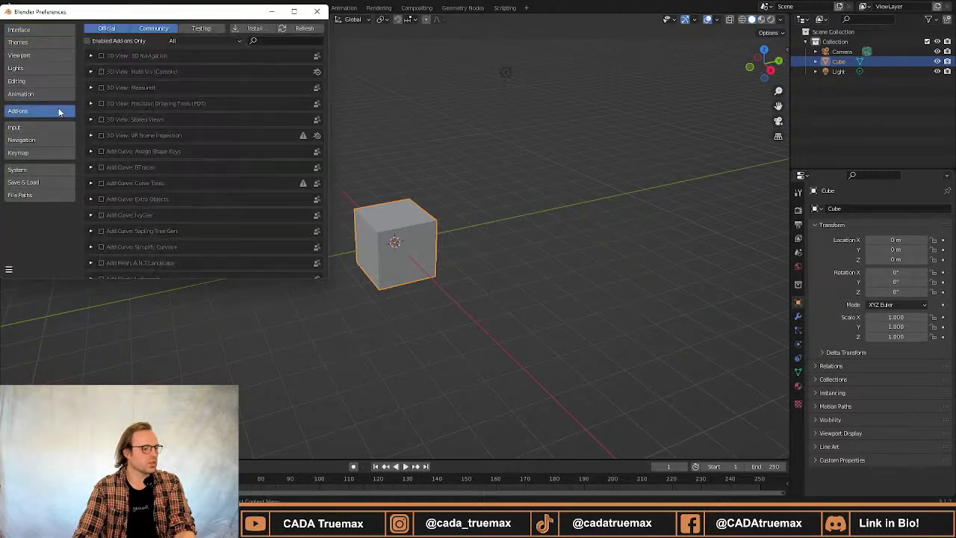
pyautogui.click(265, 41)
pyautogui.write('s')
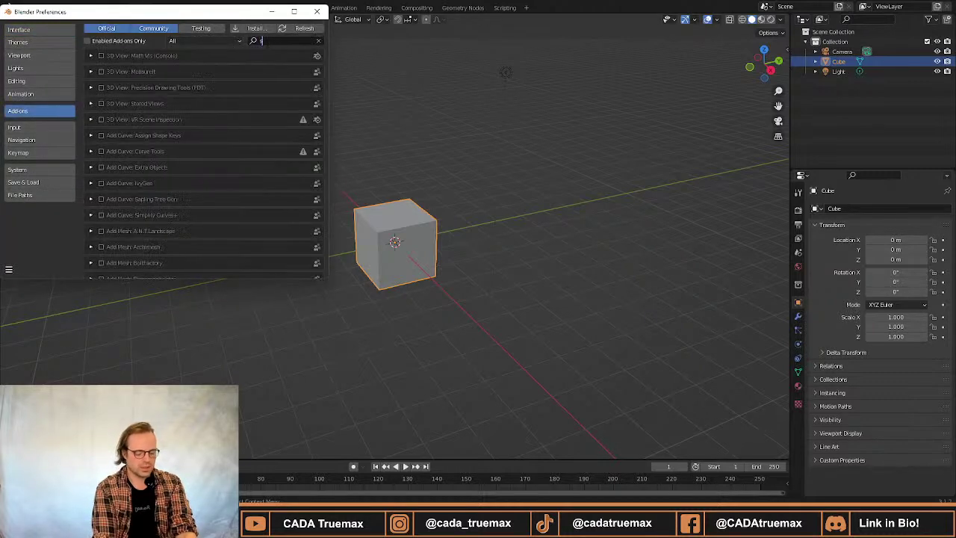
pyautogui.write('cree')
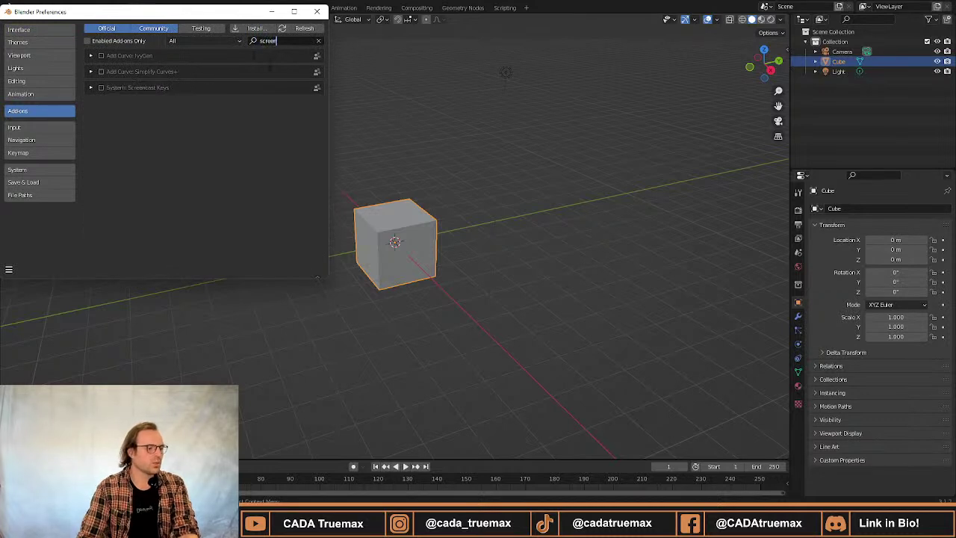
pyautogui.write('n')
pyautogui.hotkey('ctrl', 'BackSpace')
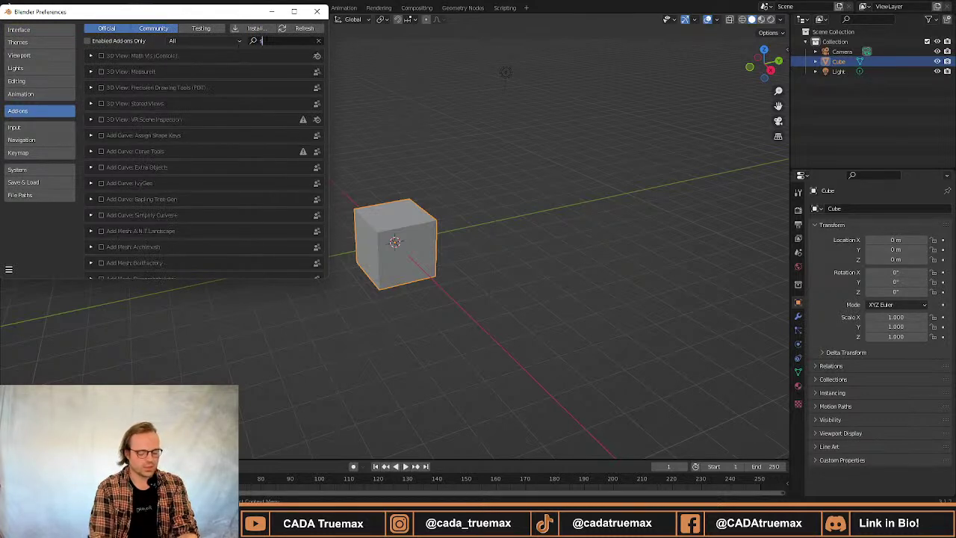
pyautogui.write('screen')
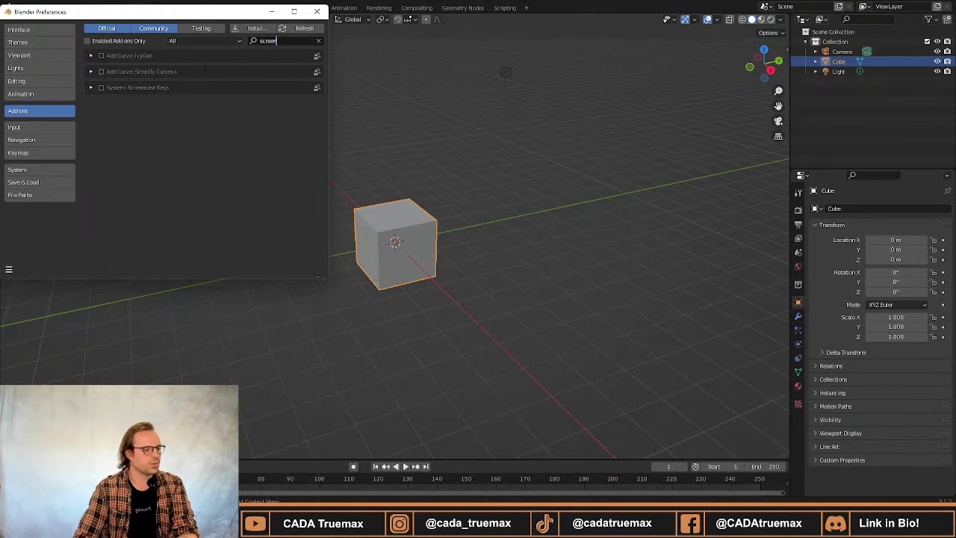
pyautogui.click(100, 87)
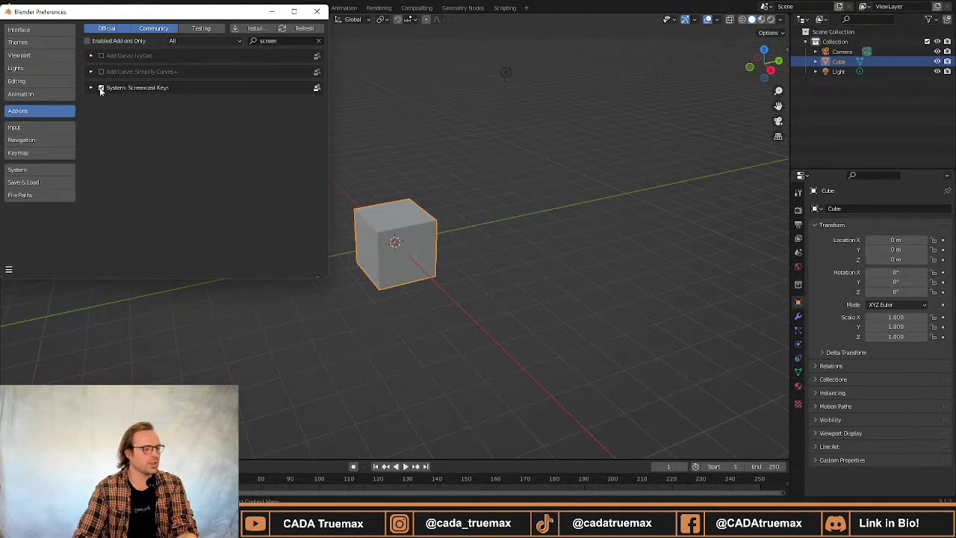
pyautogui.click(317, 12)
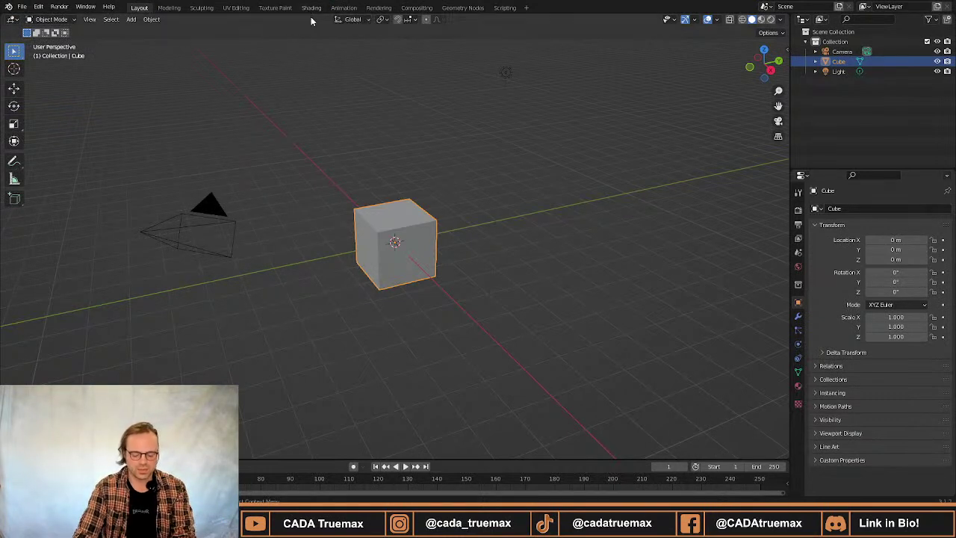
# Turn on the Screencast Keys display in the 3D viewport and set its color to orange.
pyautogui.press('n')
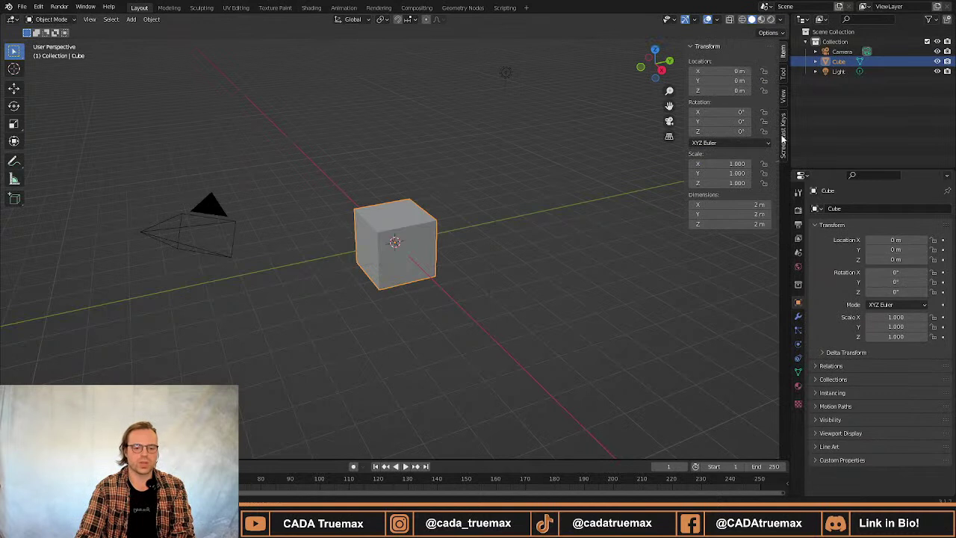
pyautogui.click(785, 139)
pyautogui.click(697, 47)
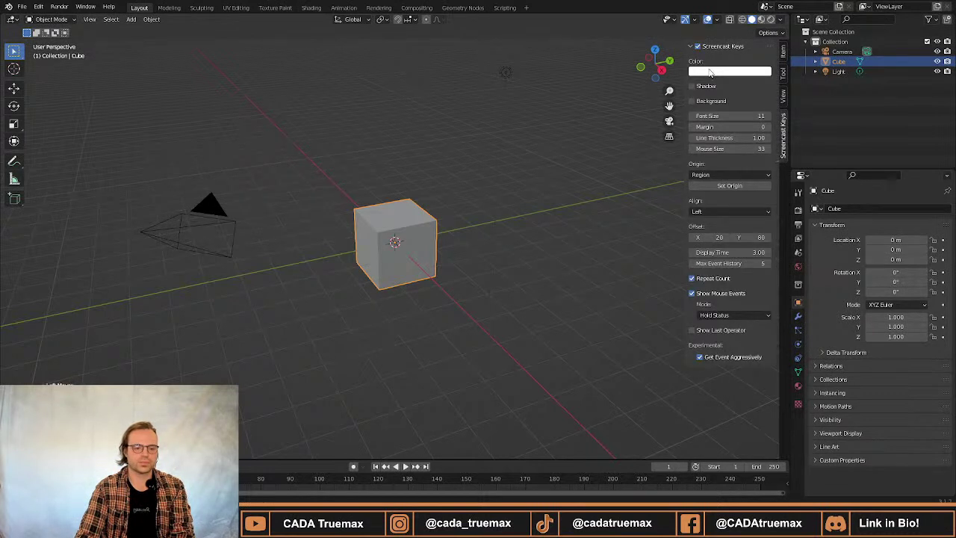
pyautogui.click(717, 71)
pyautogui.moveTo(743, 112); pyautogui.dragTo(758, 101)
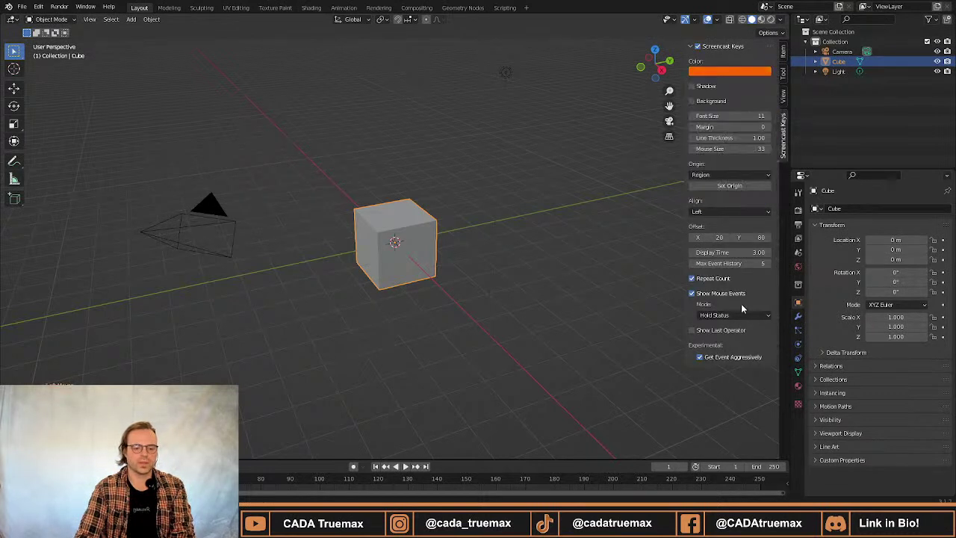
# Set the Screencast Keys display to Right alignment, X offset 22, display time 5.00 and font size 28.
pyautogui.click(721, 214)
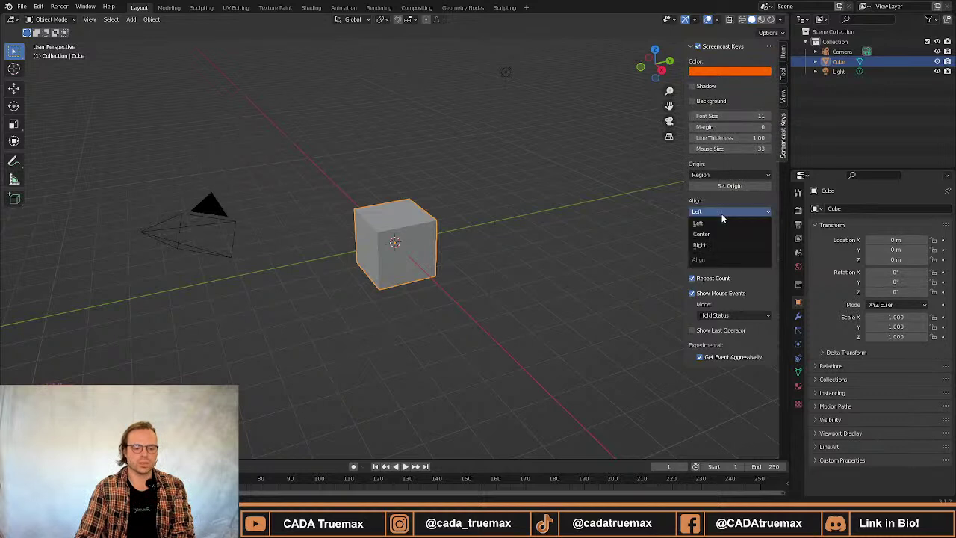
pyautogui.click(728, 245)
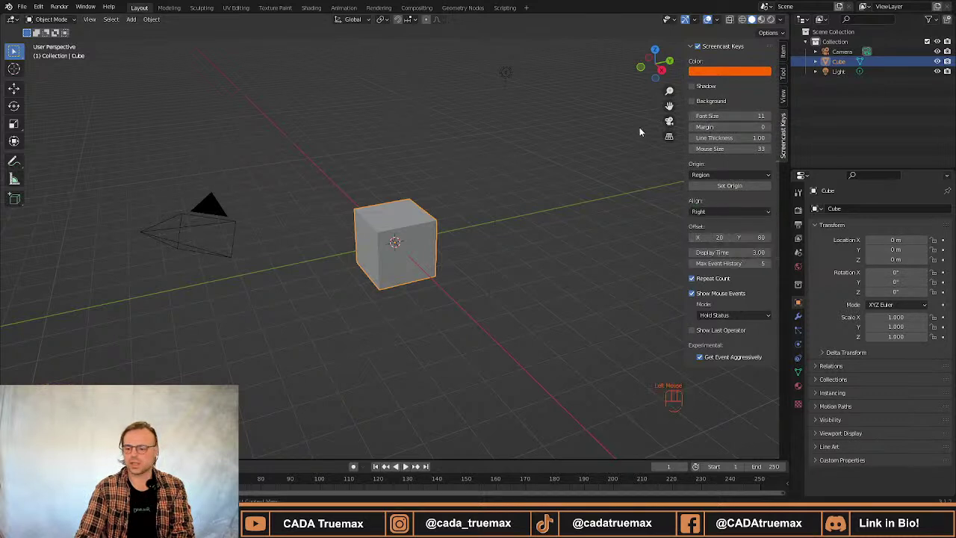
pyautogui.click(717, 253)
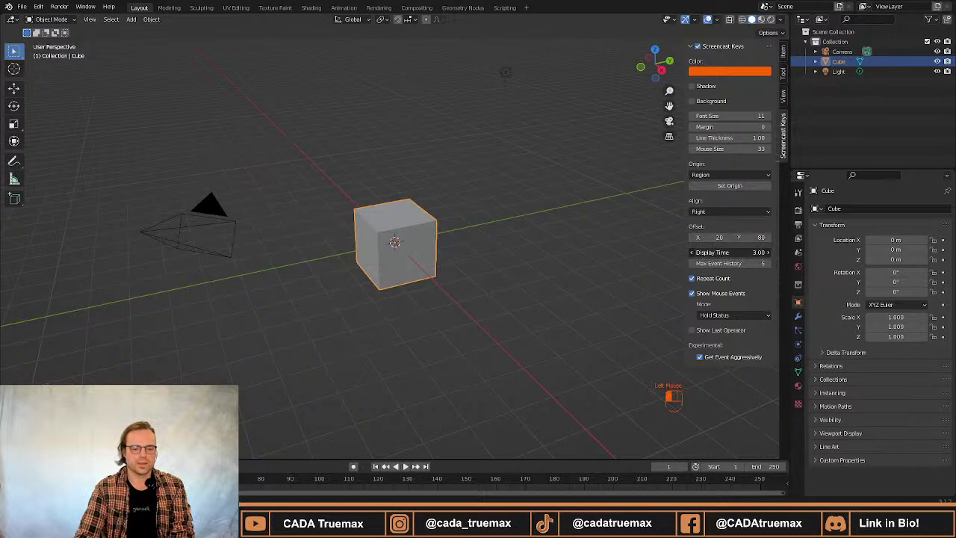
pyautogui.click(717, 237)
pyautogui.moveTo(717, 237)
pyautogui.mouseDown()
pyautogui.moveTo(702, 237)
pyautogui.moveTo(719, 238)
pyautogui.mouseUp()
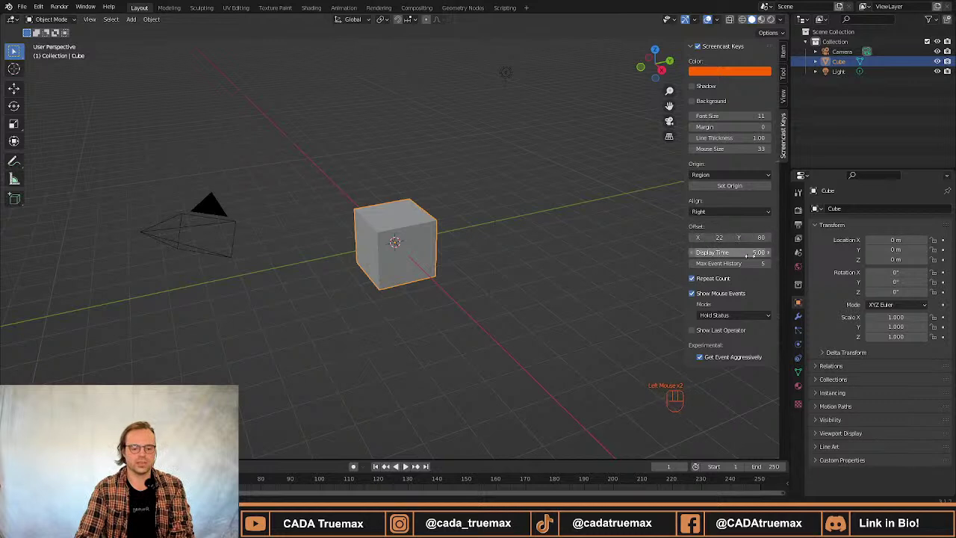
pyautogui.moveTo(729, 116); pyautogui.dragTo(751, 115)
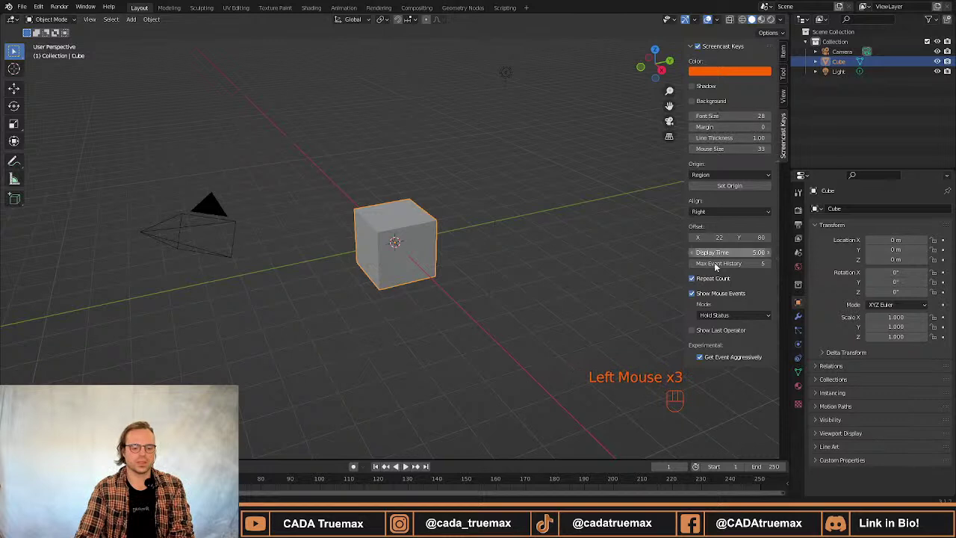
pyautogui.press('n')
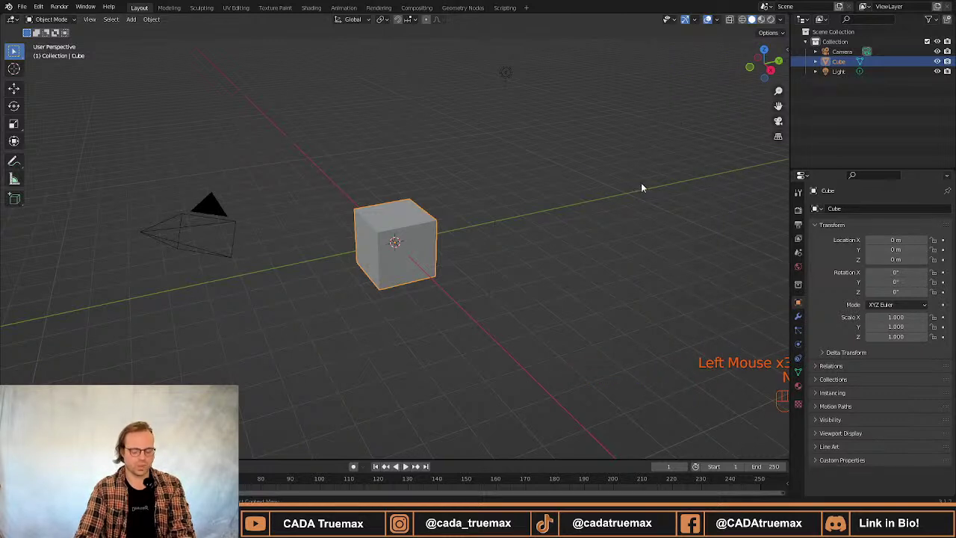
# Increase the X offset of the Screencast Keys display to bring it fully inside the viewport.
pyautogui.press('n')
pyautogui.moveTo(732, 243); pyautogui.dragTo(770, 243)
pyautogui.press('n')
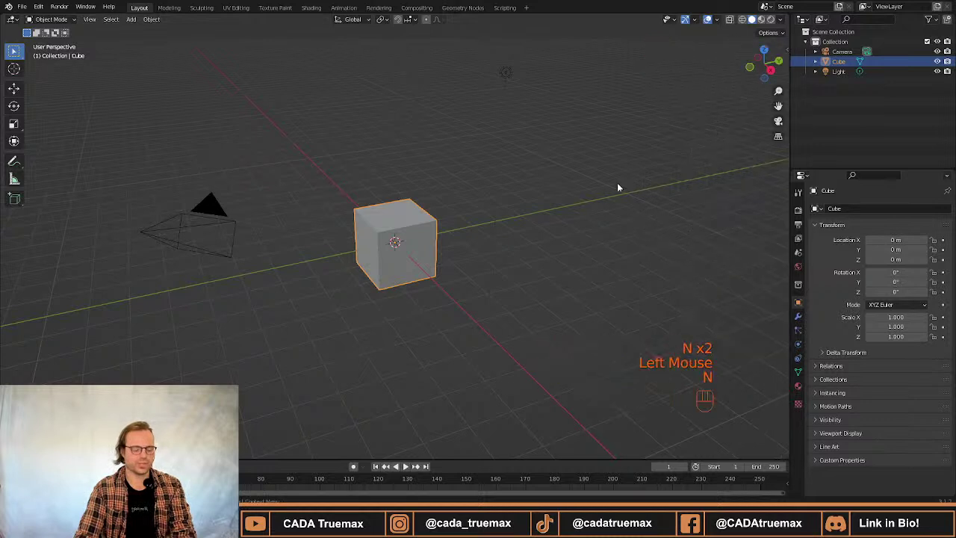
# Examine the default cube from different angles, including the top orthographic view, by orbiting, panning and zooming the viewport.
pyautogui.rightClick(528, 187)
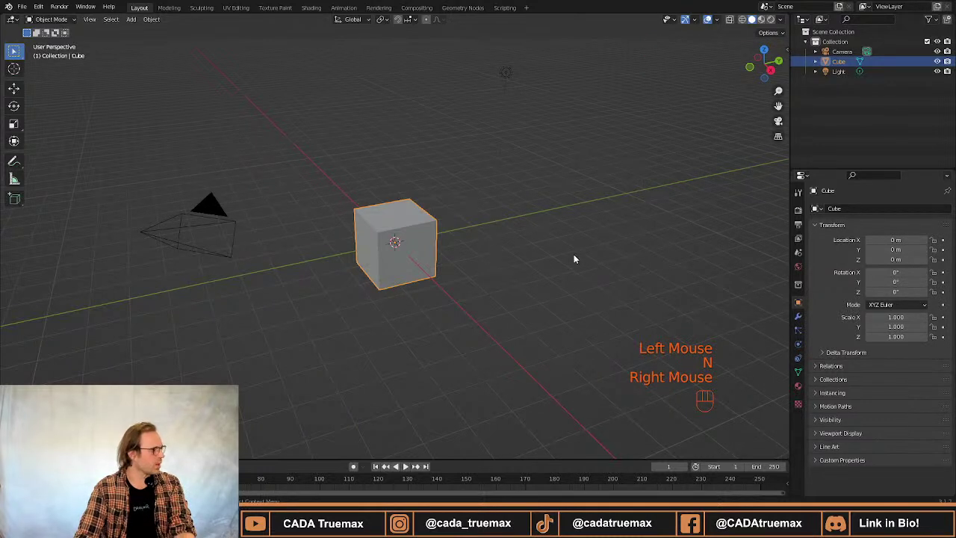
pyautogui.scroll(1, 579, 237)
pyautogui.scroll(-2, 564, 239)
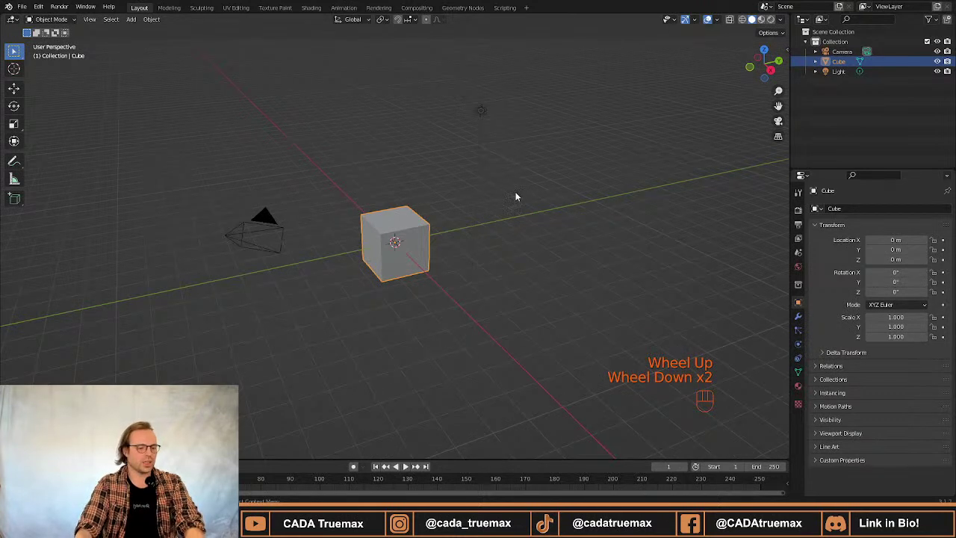
pyautogui.moveTo(528, 195); pyautogui.dragTo(454, 213, button='middle')
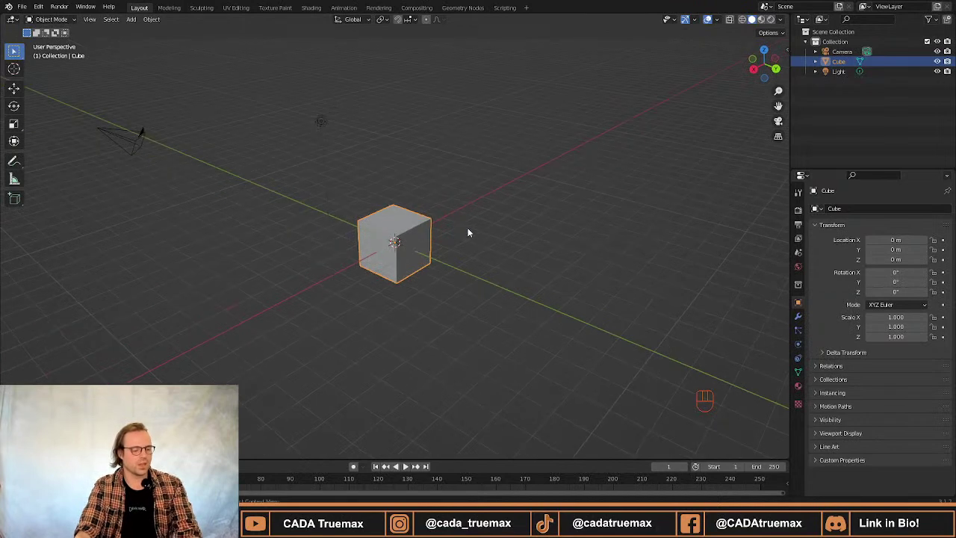
pyautogui.keyDown('alt'); pyautogui.moveTo(386, 205); pyautogui.dragTo(393, 206, button='middle'); pyautogui.keyUp('alt')
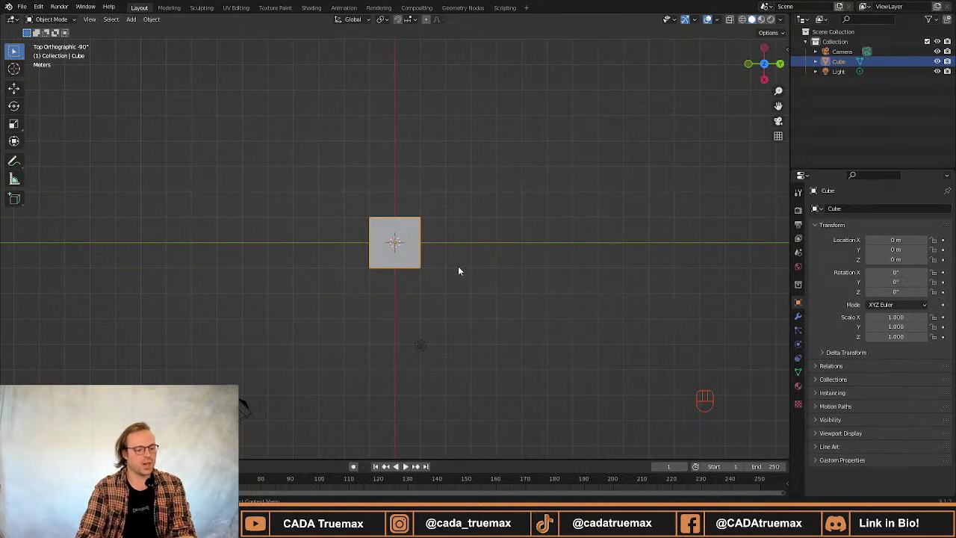
pyautogui.moveTo(459, 269); pyautogui.dragTo(458, 205, button='middle')
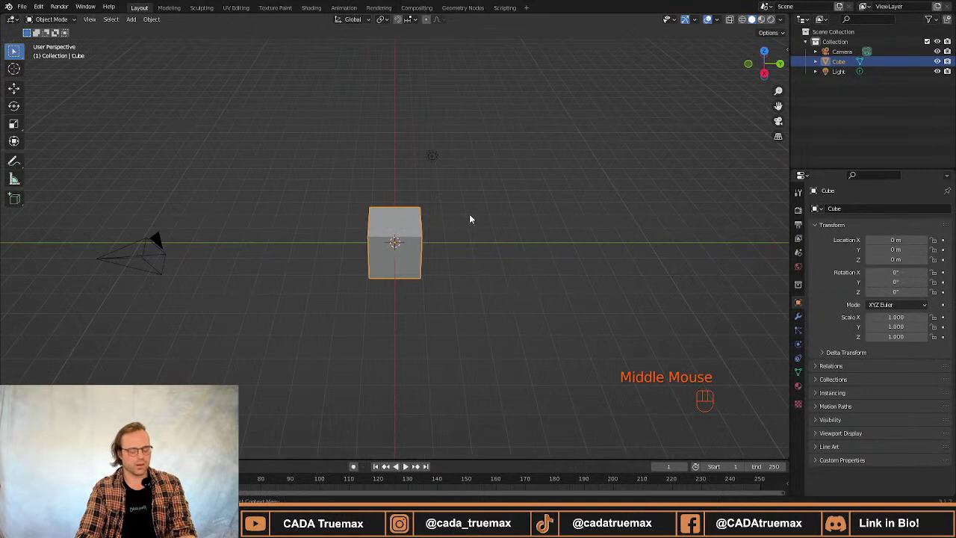
pyautogui.moveTo(479, 214); pyautogui.dragTo(528, 211, button='middle')
pyautogui.keyDown('shift'); pyautogui.moveTo(441, 204); pyautogui.dragTo(545, 209, button='middle'); pyautogui.keyUp('shift')
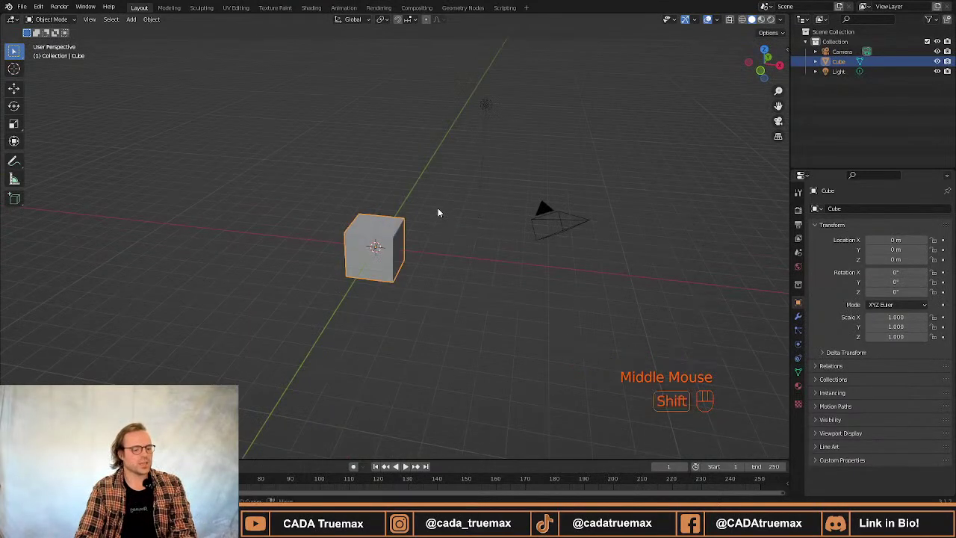
pyautogui.keyDown('shift'); pyautogui.moveTo(438, 213); pyautogui.dragTo(486, 175, button='middle'); pyautogui.keyUp('shift')
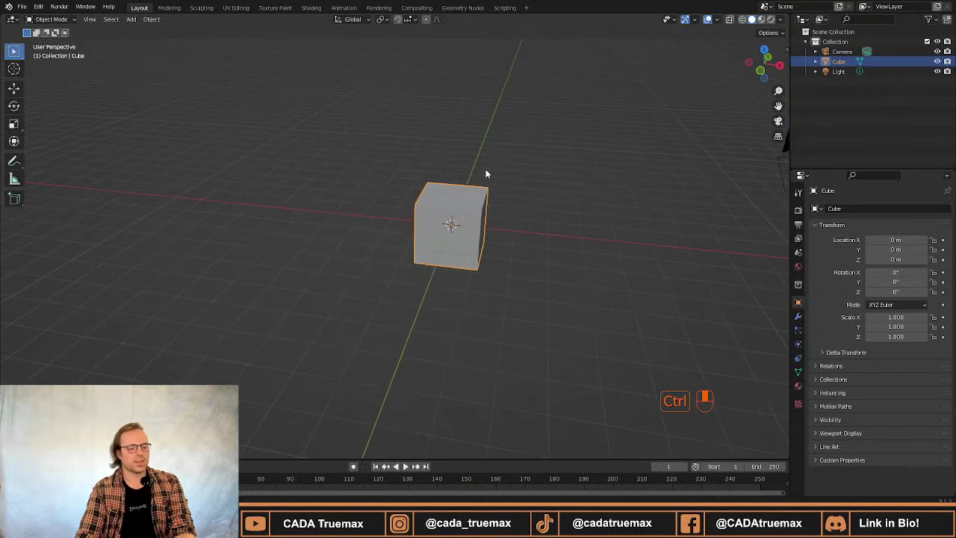
pyautogui.scroll(-4, 495, 202)
pyautogui.scroll(4, 495, 201)
pyautogui.scroll(-1, 489, 196)
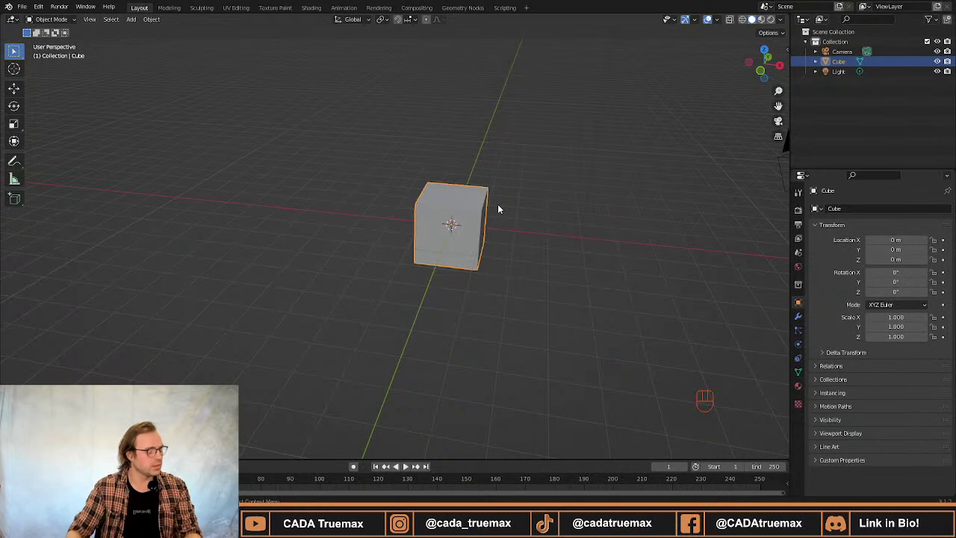
# Select the light, the camera and the cube one after another in the viewport, ending with the camera.
pyautogui.keyDown('ctrl'); pyautogui.moveTo(516, 212); pyautogui.dragTo(400, 286, button='middle'); pyautogui.keyUp('ctrl')
pyautogui.moveTo(472, 259); pyautogui.dragTo(482, 256, button='middle')
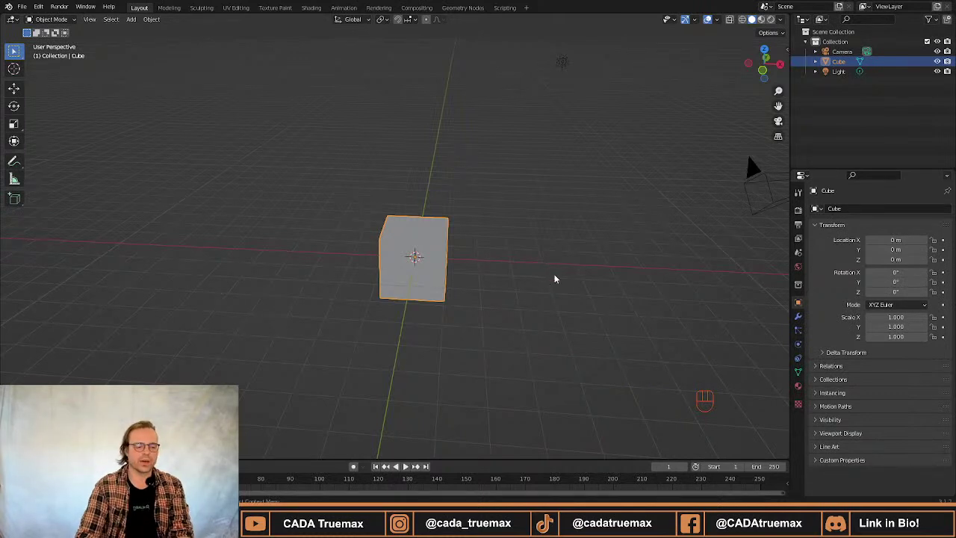
pyautogui.moveTo(555, 276); pyautogui.dragTo(536, 273, button='middle')
pyautogui.scroll(-2, 528, 263)
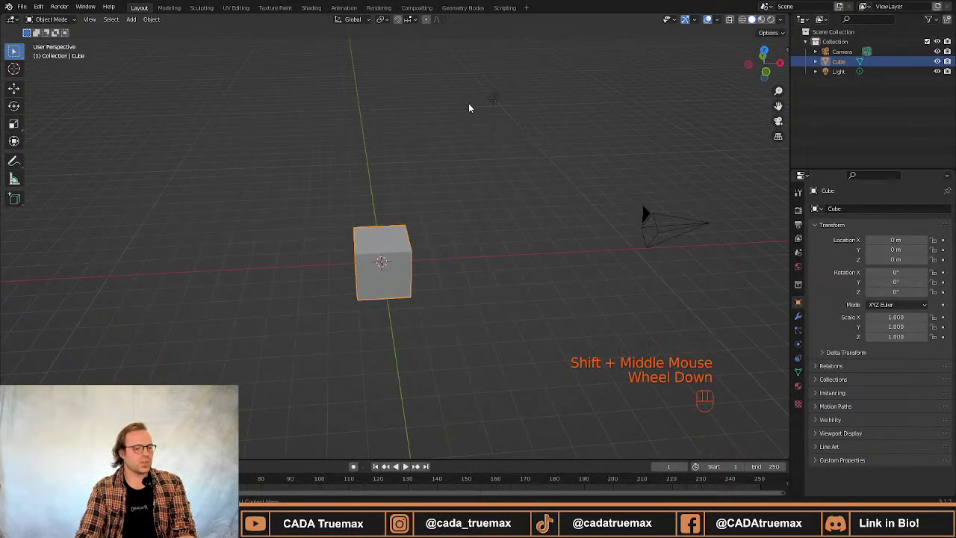
pyautogui.click(495, 98)
pyautogui.click(646, 212)
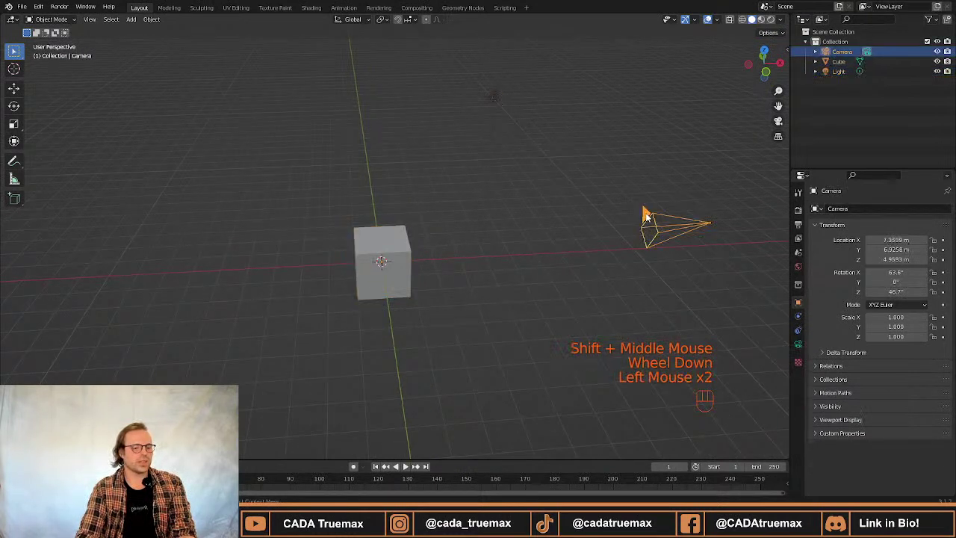
pyautogui.click(399, 239)
pyautogui.click(499, 98)
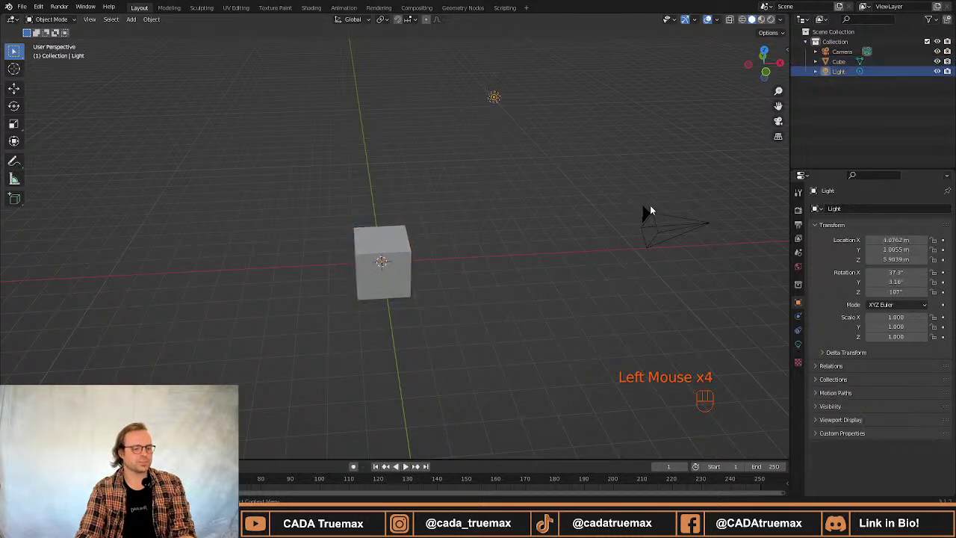
pyautogui.click(647, 213)
pyautogui.click(386, 240)
pyautogui.click(498, 98)
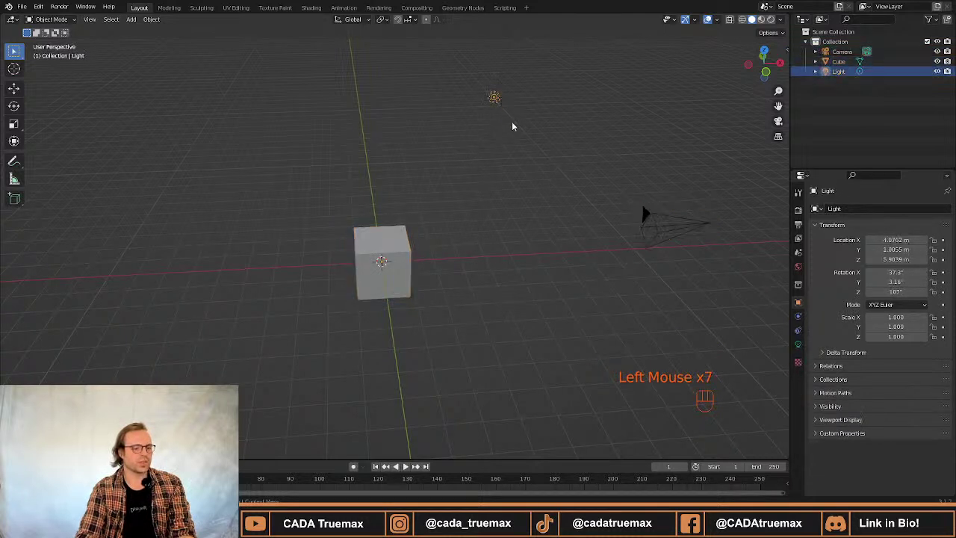
pyautogui.click(394, 244)
pyautogui.click(404, 245)
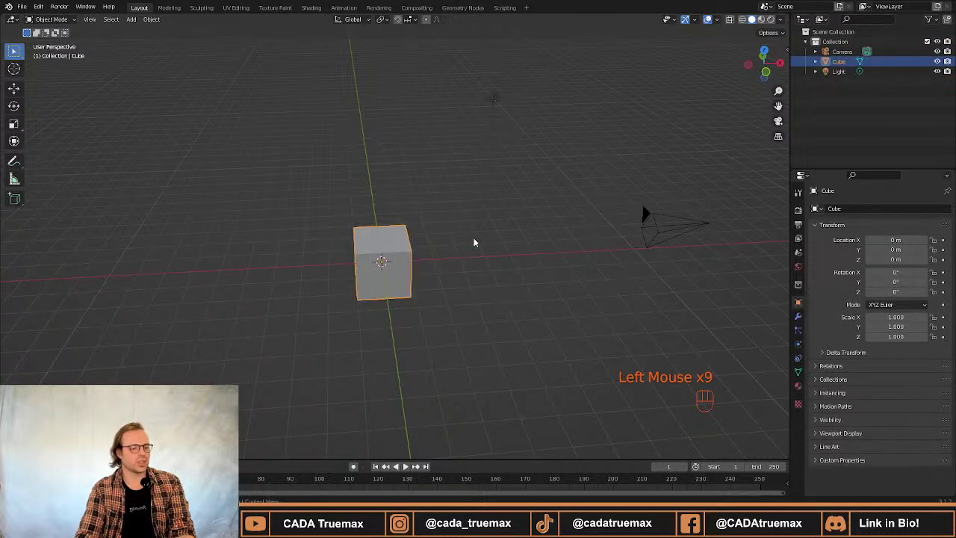
pyautogui.click(647, 215)
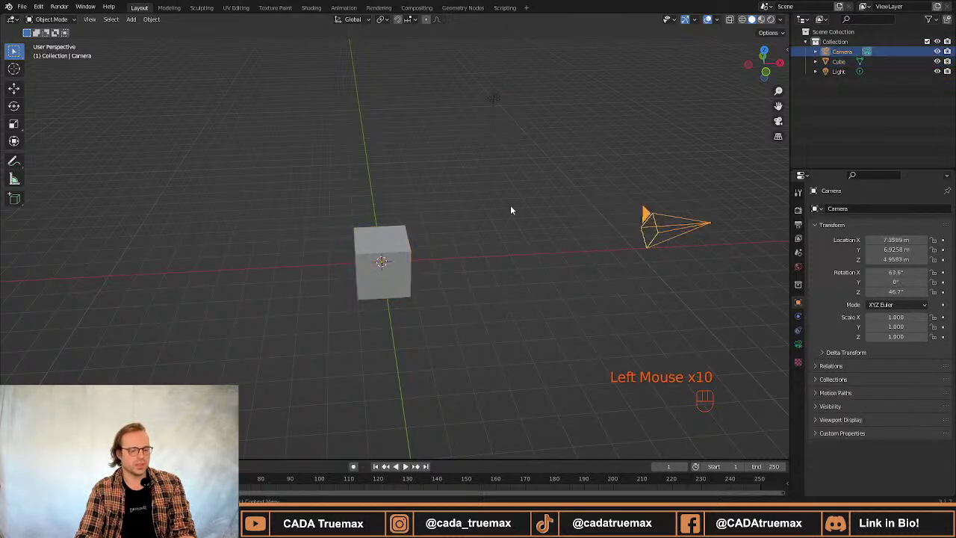
# Box-select the cube, camera and light together and delete them from the scene.
pyautogui.moveTo(612, 221)
pyautogui.mouseDown(button='middle')
pyautogui.moveTo(602, 228)
pyautogui.moveTo(604, 218)
pyautogui.mouseUp(button='middle')
pyautogui.scroll(-2, 496, 183)
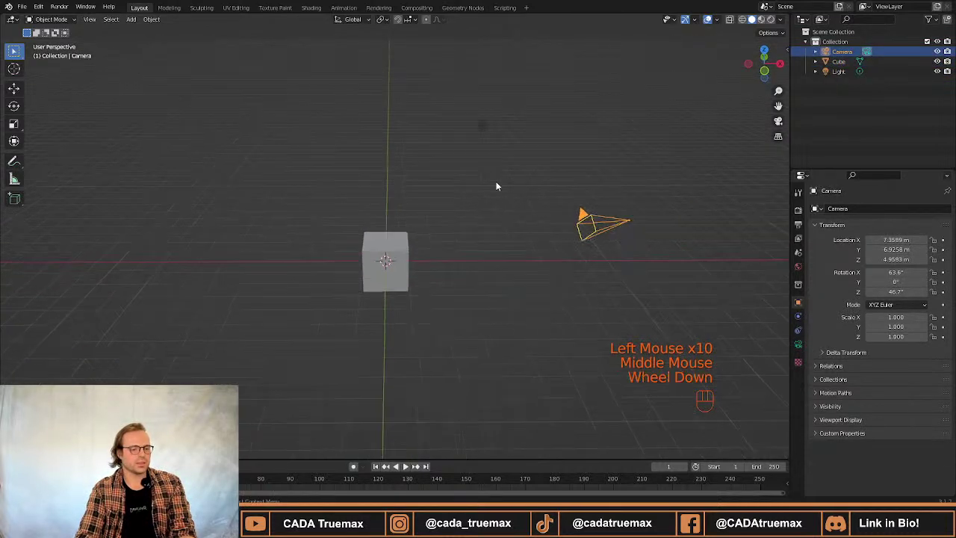
pyautogui.moveTo(290, 73); pyautogui.dragTo(676, 335)
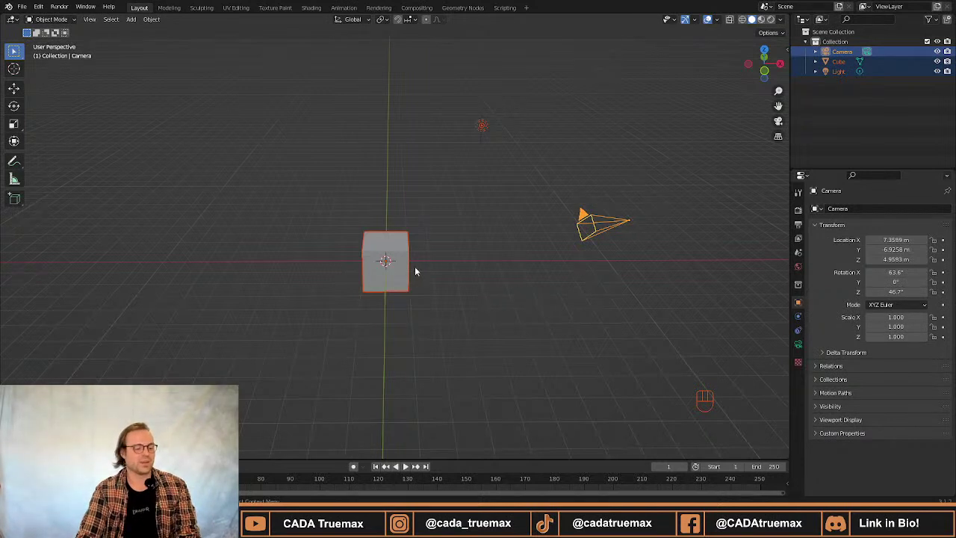
pyautogui.press('x')
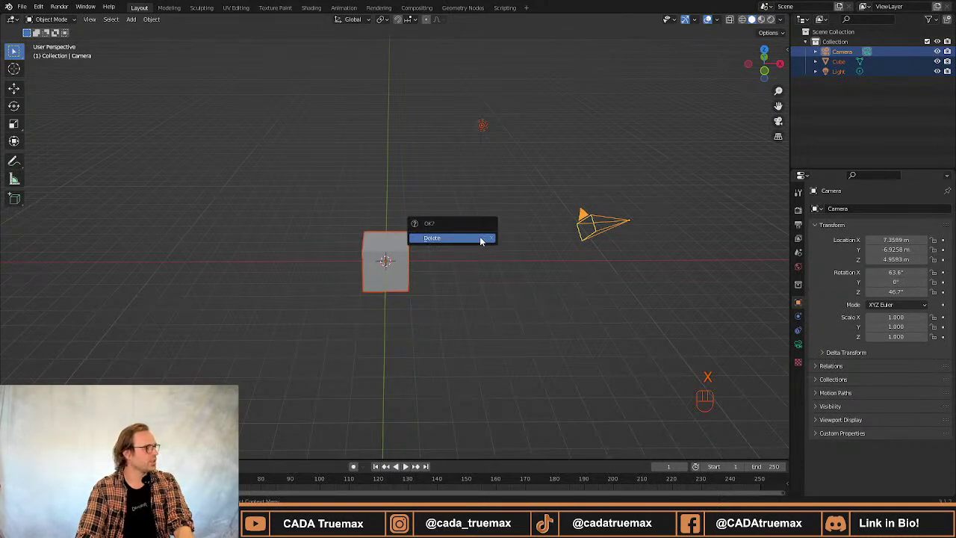
pyautogui.click(481, 239)
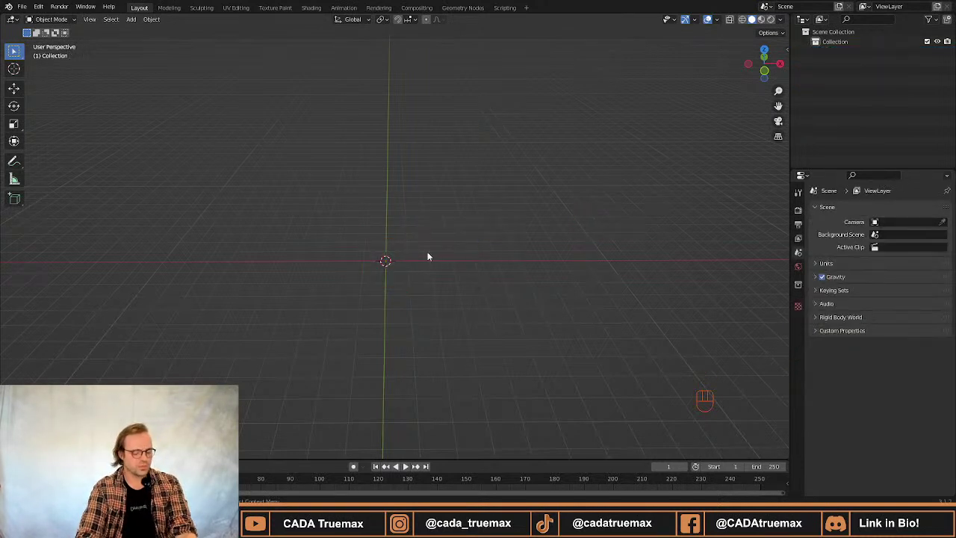
# Add a new mesh cube at the world origin of the empty scene.
pyautogui.hotkey('shift', 'a')
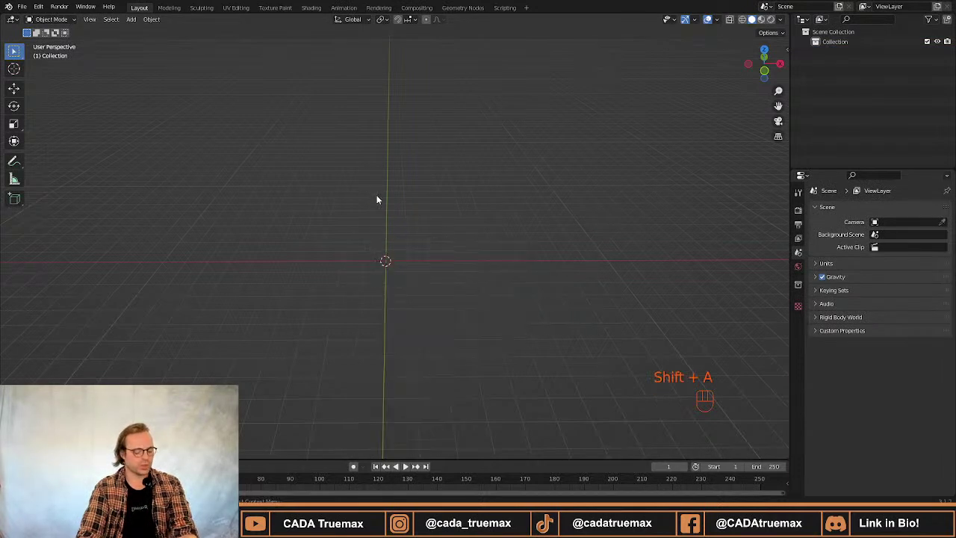
pyautogui.hotkey('shift', 'a')
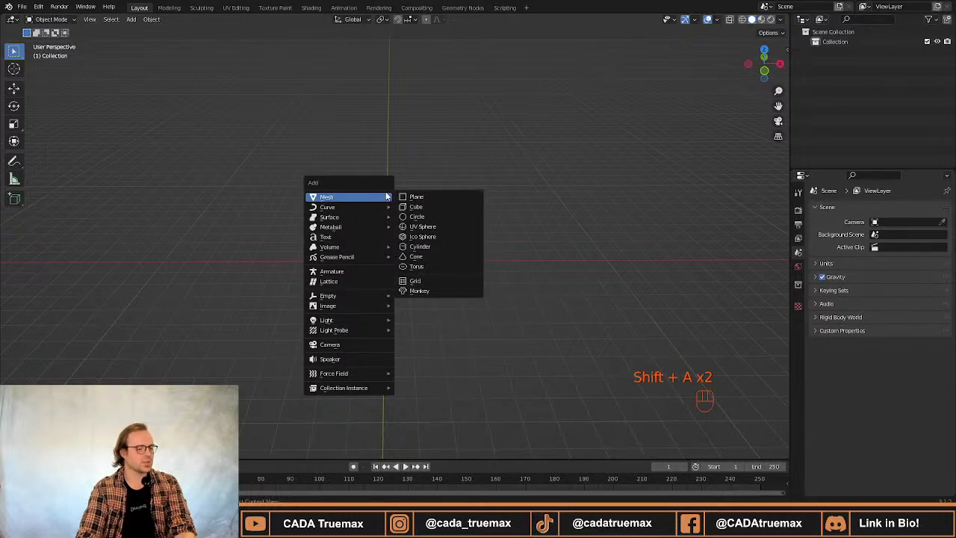
pyautogui.moveTo(365, 199)
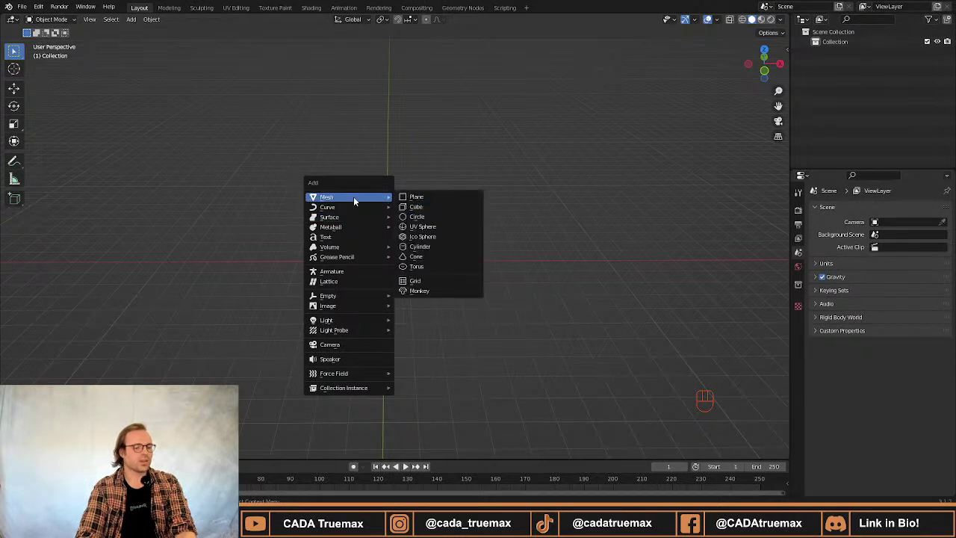
pyautogui.click(425, 209)
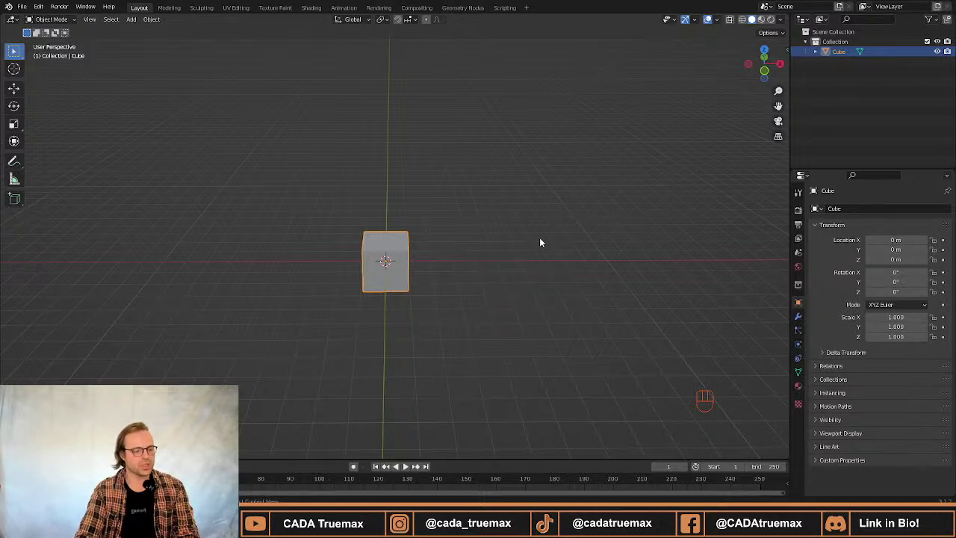
# Try moving the cube freely and constrained to the X, Y and Z axes in turn, and cancel the move.
pyautogui.press('g')
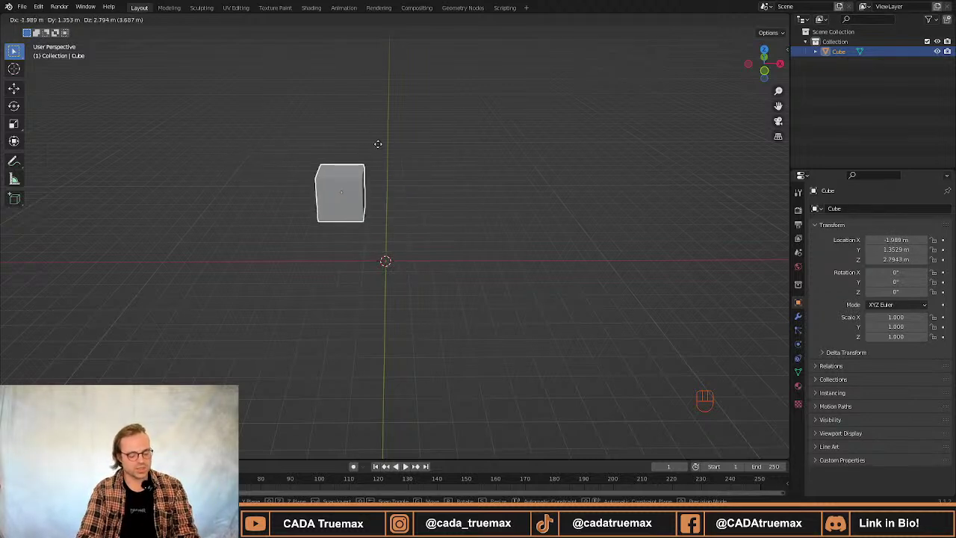
pyautogui.press('x')
pyautogui.press('y')
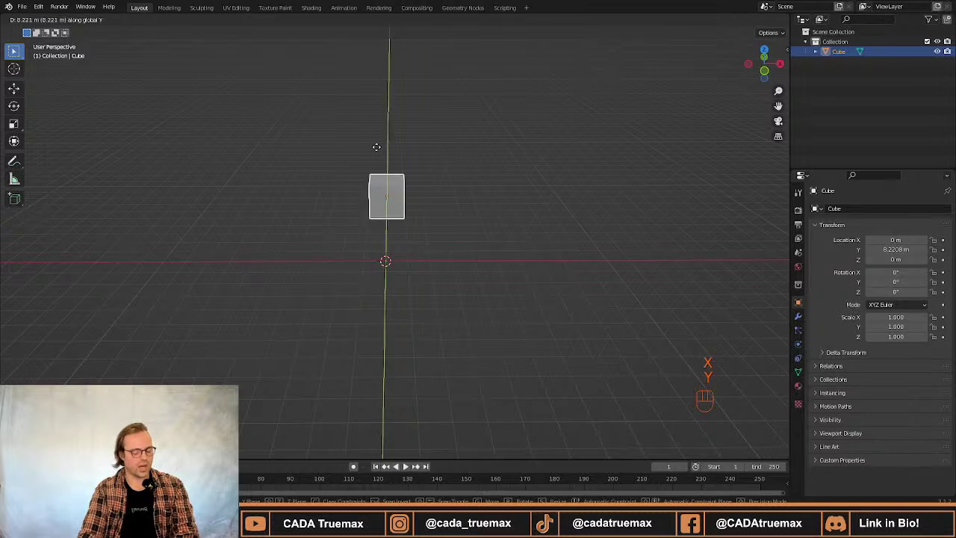
pyautogui.press('z')
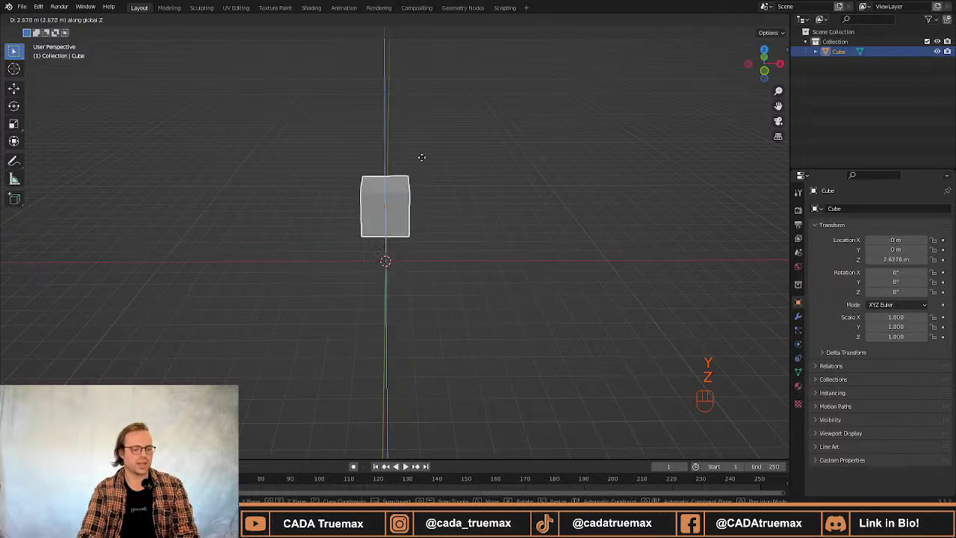
pyautogui.press('x')
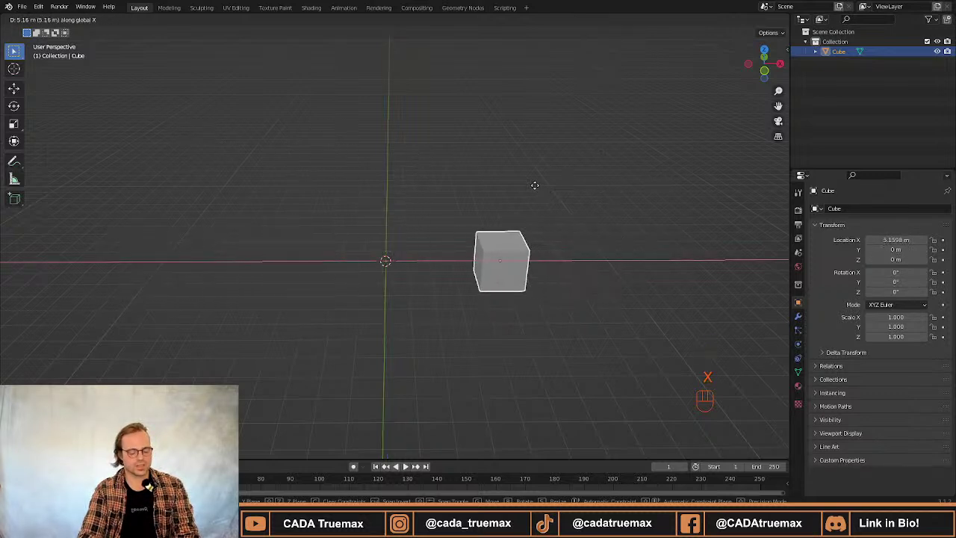
pyautogui.press('y')
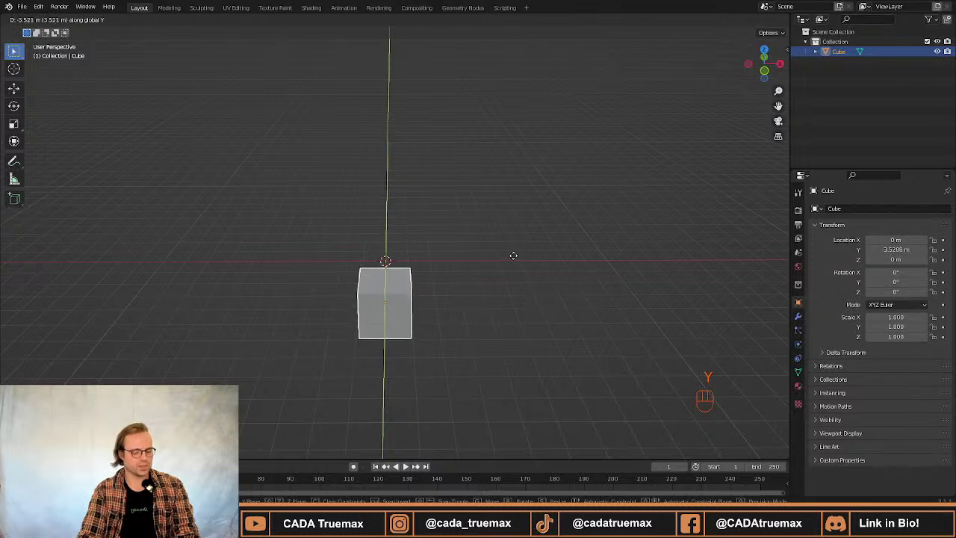
pyautogui.press('z')
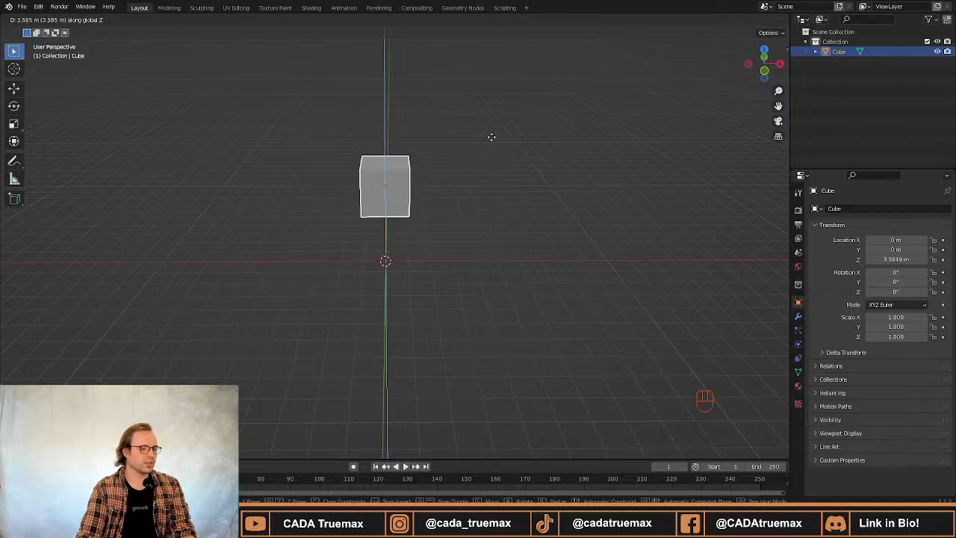
pyautogui.rightClick(484, 142)
# Try rotating the cube freely and around the global X, Y and Z axes in turn, and cancel the rotation.
pyautogui.moveTo(512, 194); pyautogui.dragTo(542, 213, button='middle')
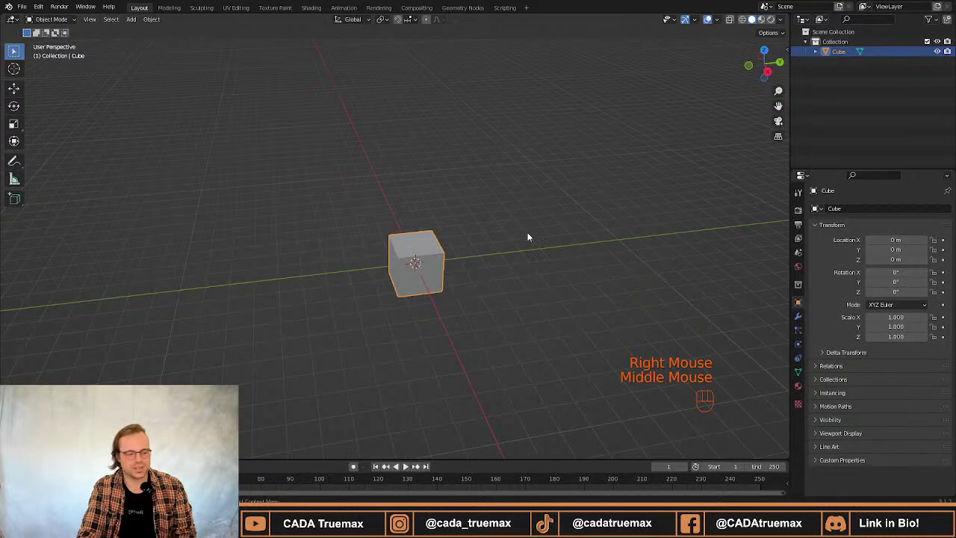
pyautogui.scroll(2, 467, 286)
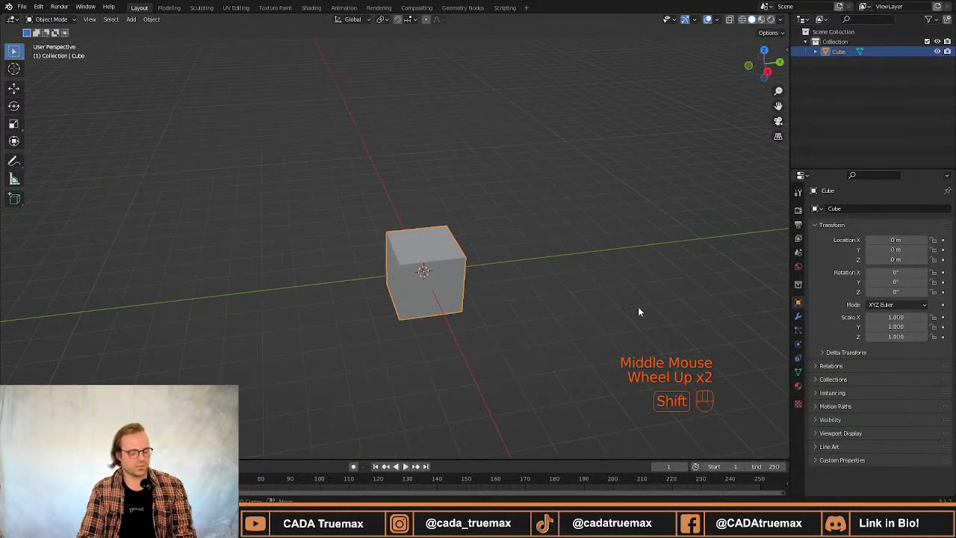
pyautogui.keyDown('shift'); pyautogui.moveTo(640, 312); pyautogui.dragTo(568, 247, button='middle'); pyautogui.keyUp('shift')
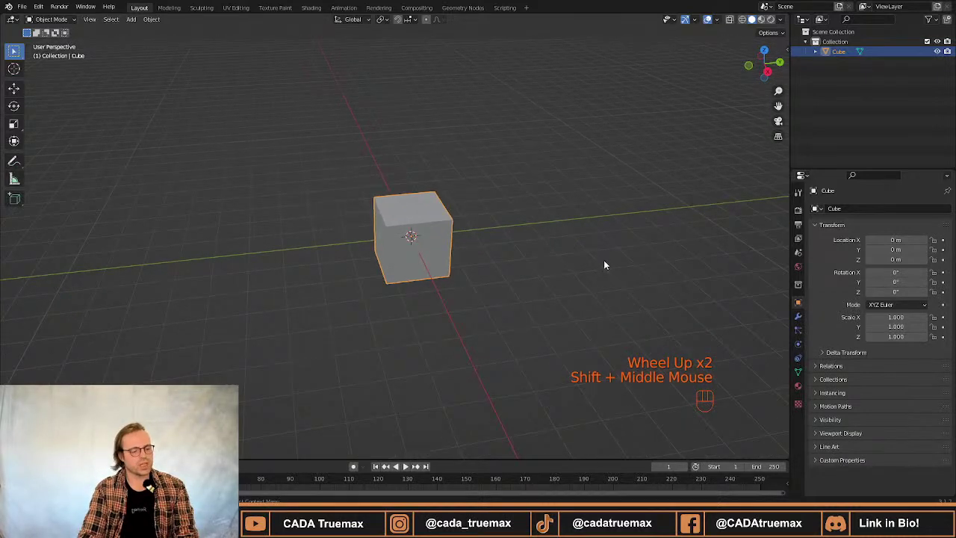
pyautogui.press('r')
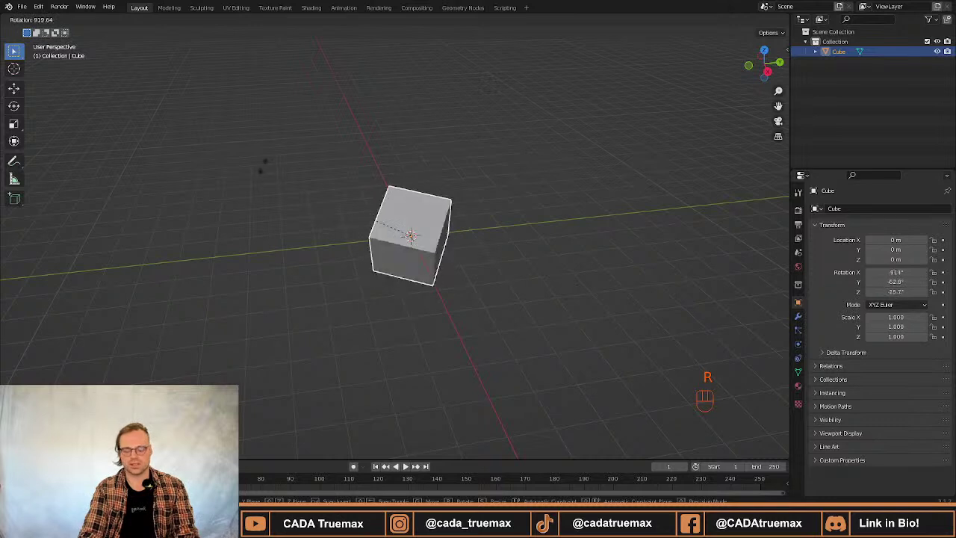
pyautogui.press('x')
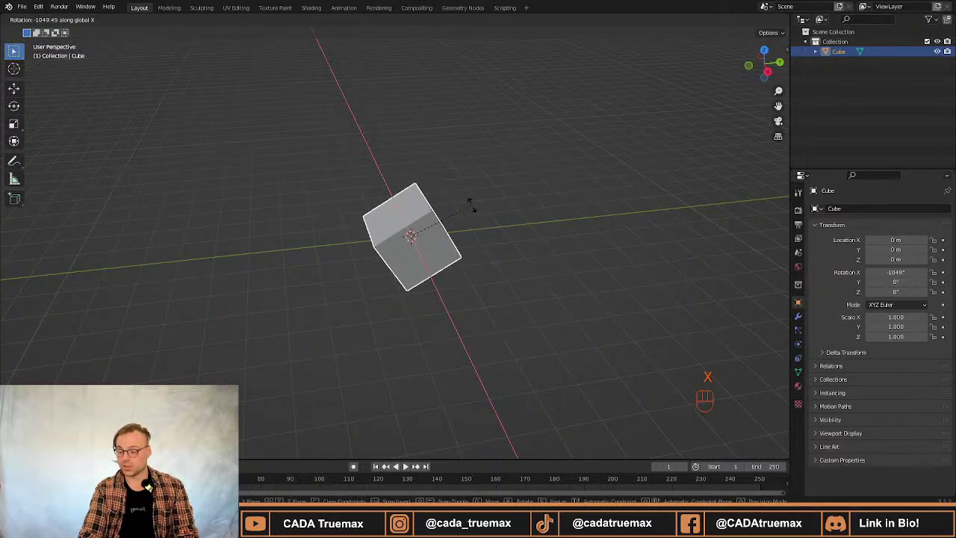
pyautogui.press('y')
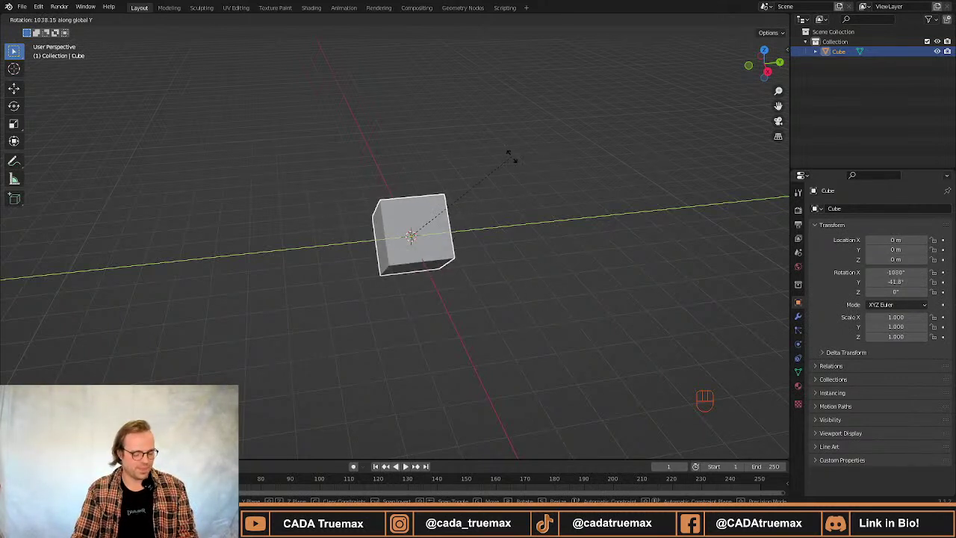
pyautogui.press('z')
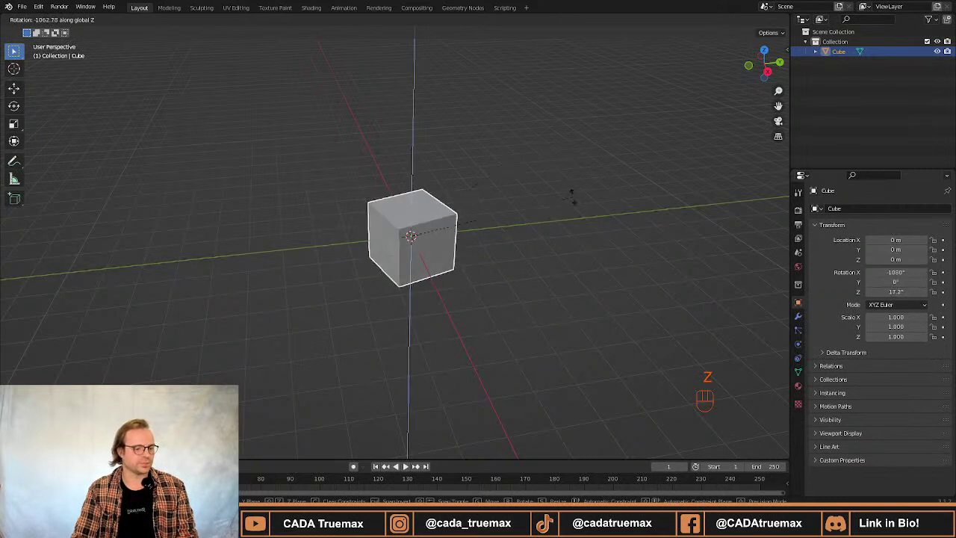
pyautogui.rightClick(571, 196)
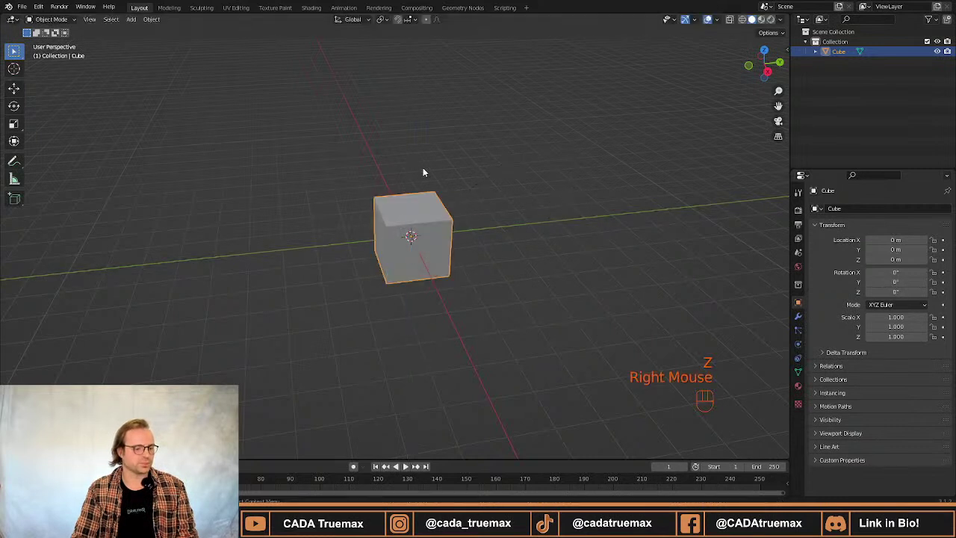
pyautogui.rightClick(513, 183)
pyautogui.hotkey('ctrl', 'z')
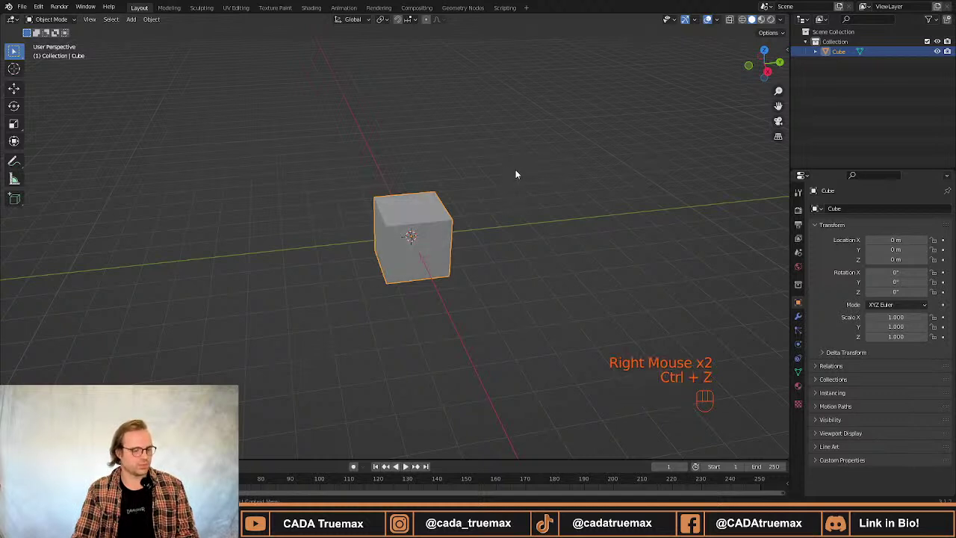
# Try scaling the cube uniformly and along the Y, X and Z axes in turn, and cancel the scaling.
pyautogui.press('s')
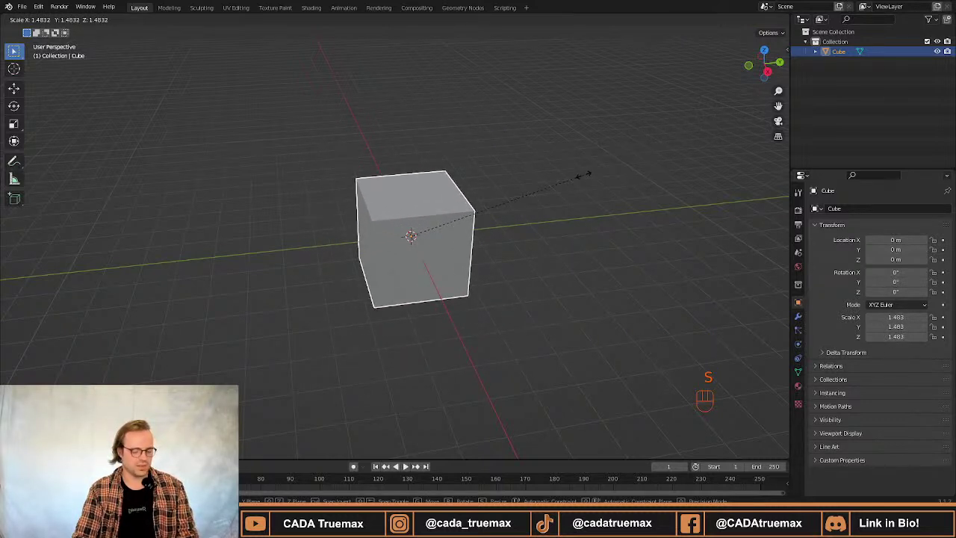
pyautogui.press('y')
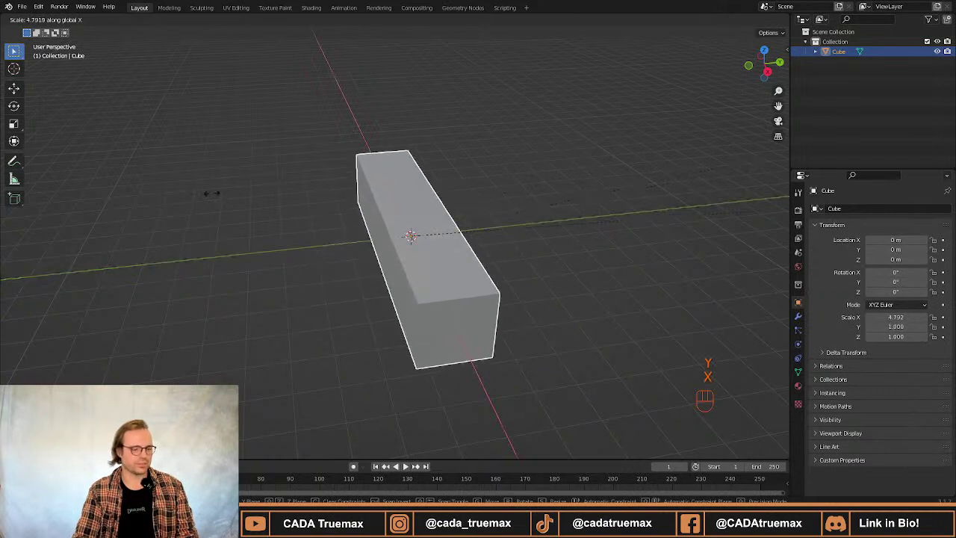
pyautogui.press('x')
pyautogui.press('z')
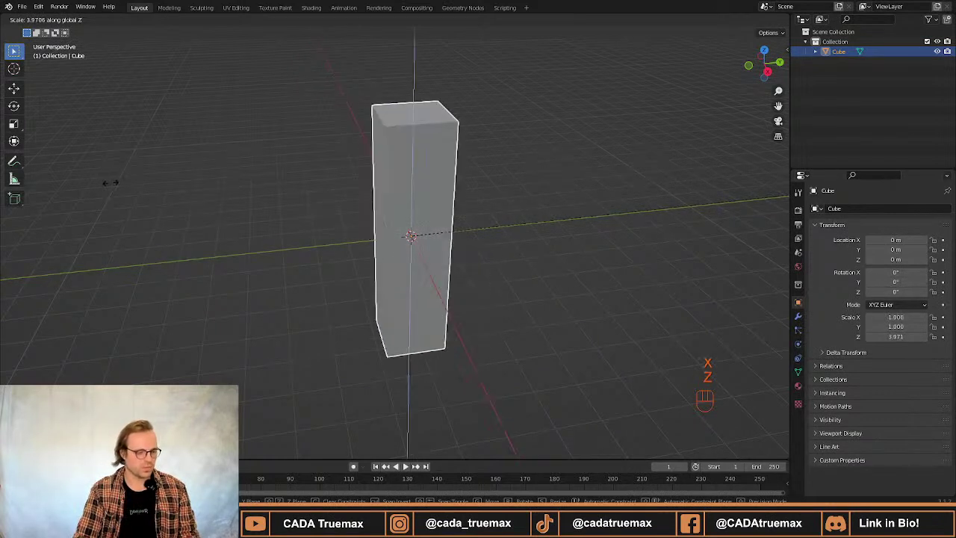
pyautogui.rightClick(535, 210)
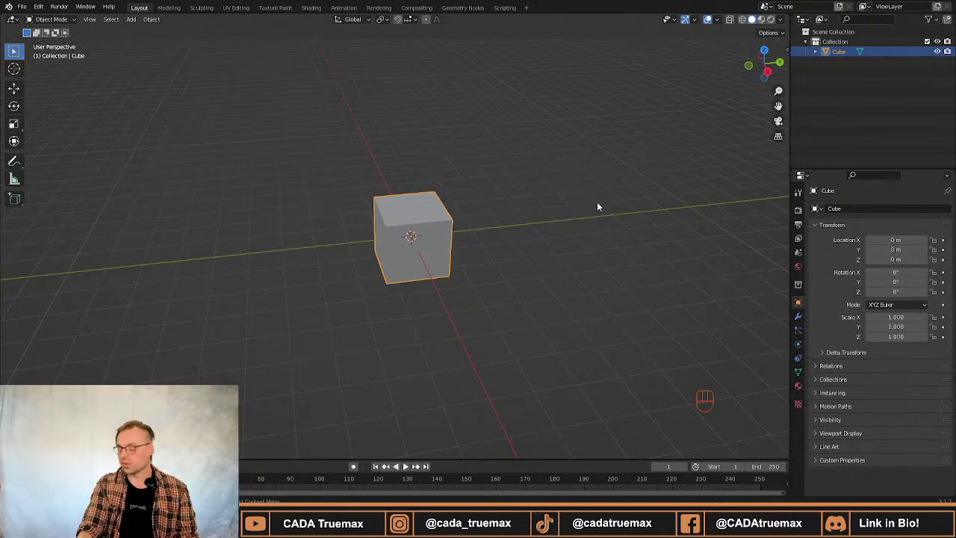
# Try moving the cube freely and with the global Z, Y and X axes locked out in turn, and cancel the move.
pyautogui.press('g')
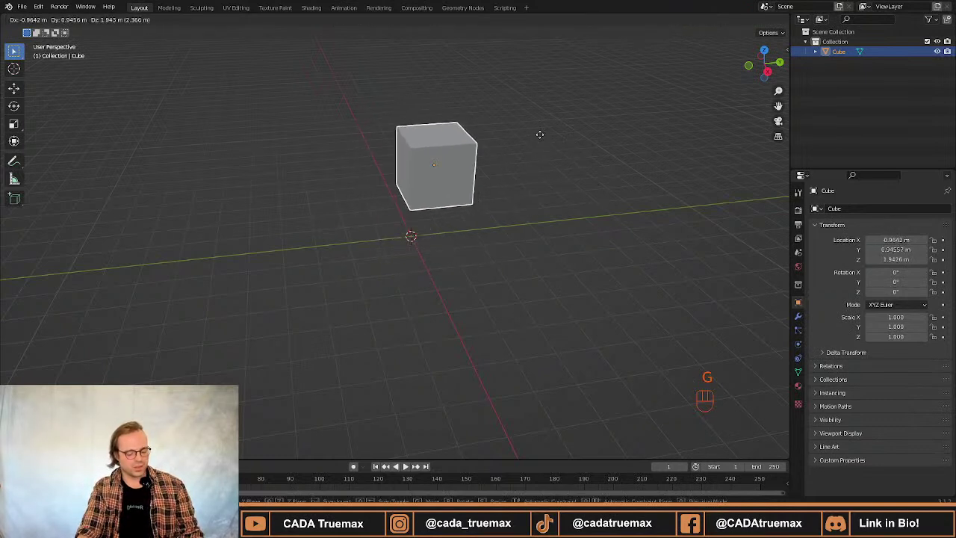
pyautogui.press('shift')
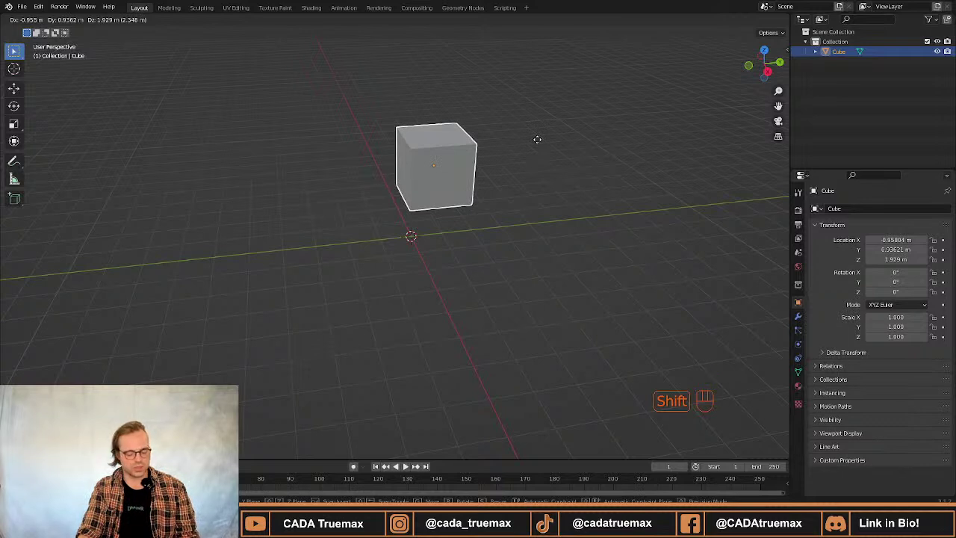
pyautogui.hotkey('shift', 'z')
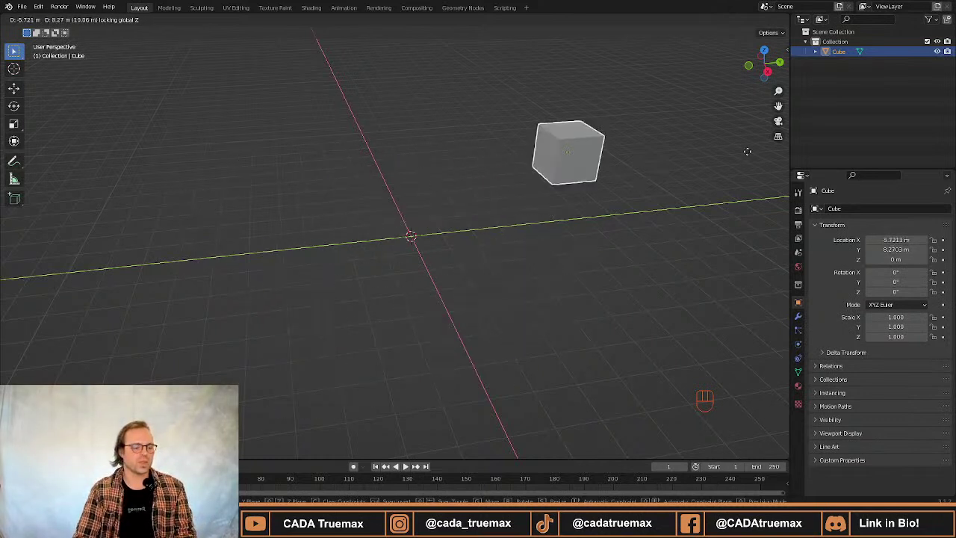
pyautogui.hotkey('shift', 'y')
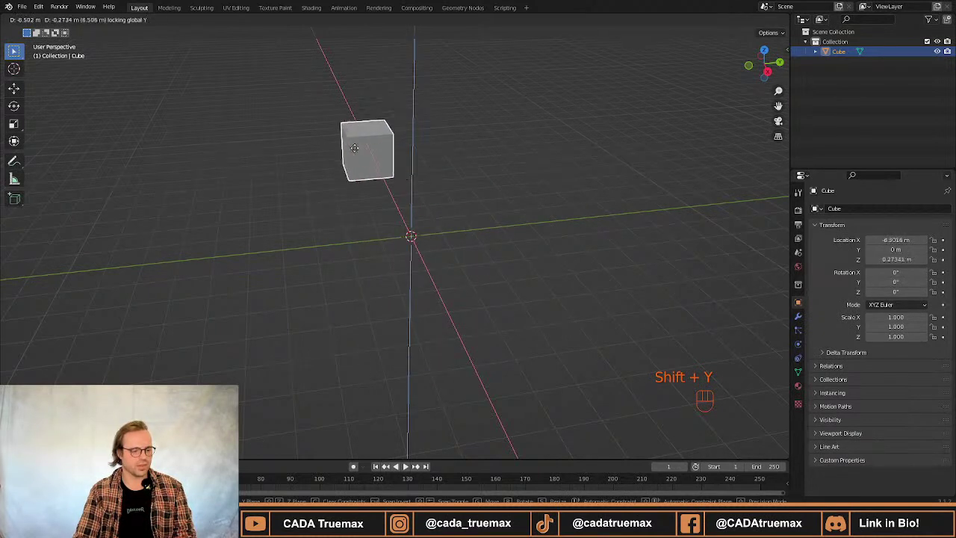
pyautogui.hotkey('shift', 'x')
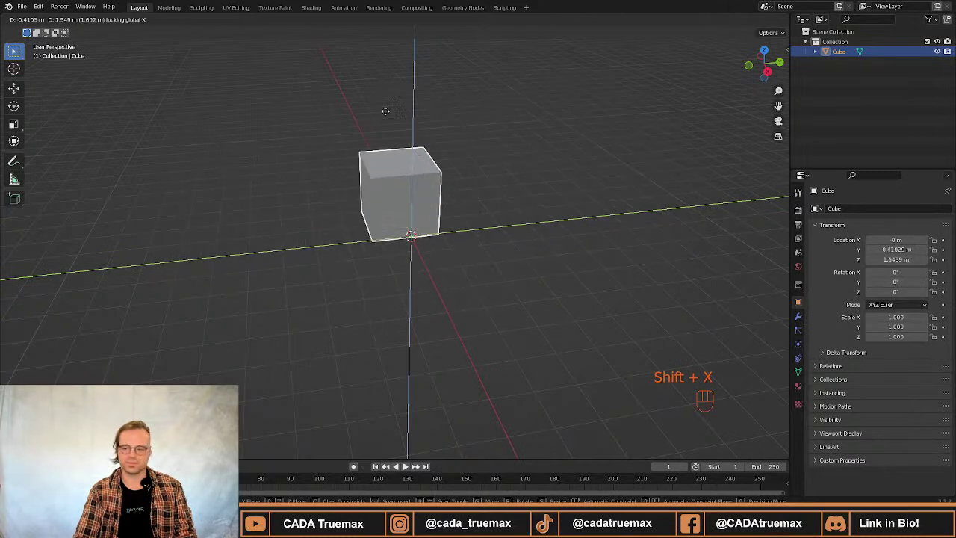
pyautogui.rightClick(407, 120)
# Move the cube up about 1.085 m along the global Z axis.
pyautogui.moveTo(464, 314); pyautogui.dragTo(561, 331, button='middle')
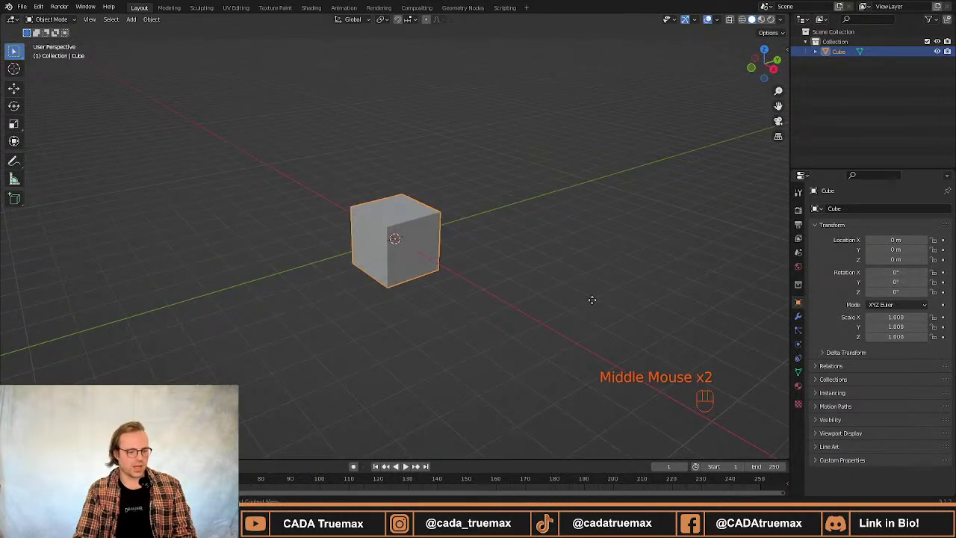
pyautogui.press('g')
pyautogui.press('z')
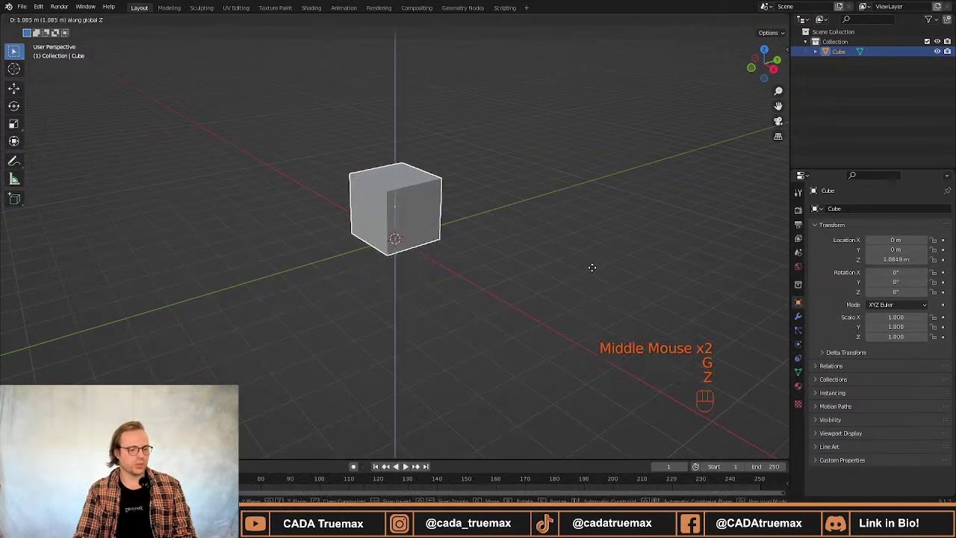
pyautogui.click(590, 267)
# Inspect the raised cube from several angles, try moving it freely without an axis constraint, and cancel the move.
pyautogui.moveTo(544, 265); pyautogui.dragTo(452, 238, button='middle')
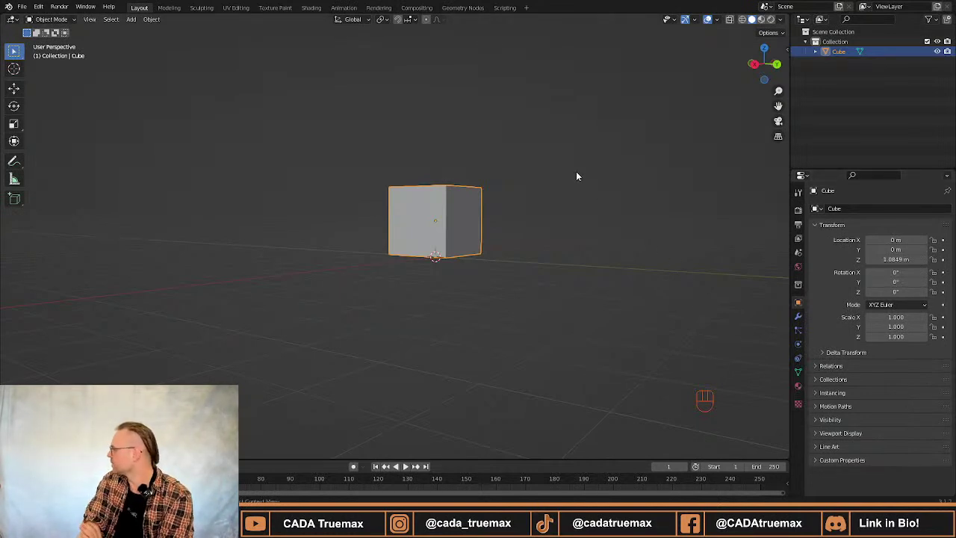
pyautogui.scroll(1, 538, 223)
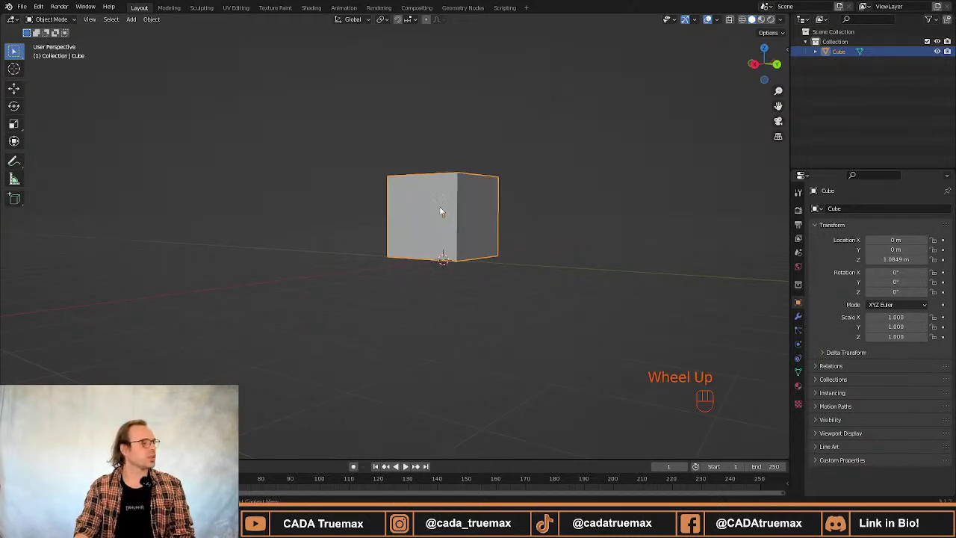
pyautogui.moveTo(439, 206); pyautogui.dragTo(549, 210, button='middle')
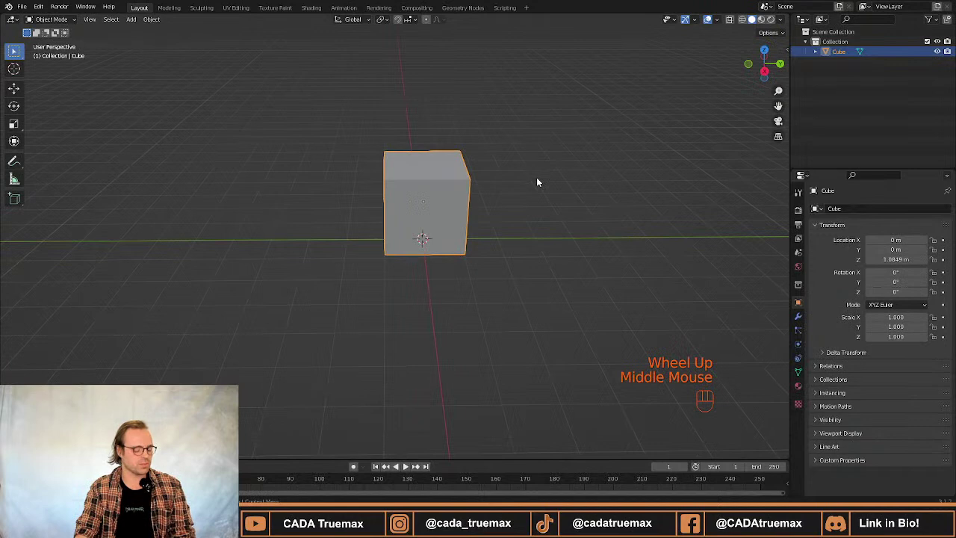
pyautogui.keyDown('shift'); pyautogui.moveTo(510, 167); pyautogui.dragTo(523, 246, button='middle'); pyautogui.keyUp('shift')
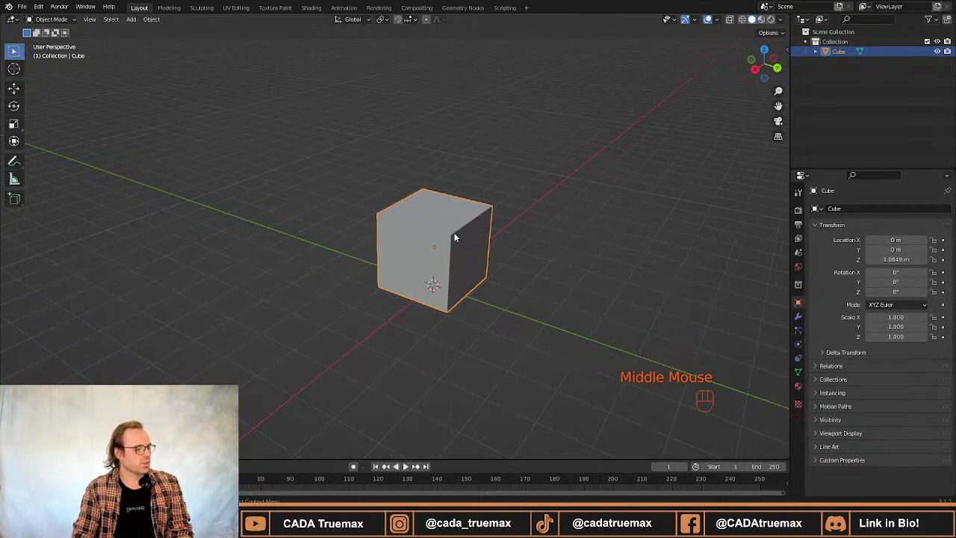
pyautogui.press('g')
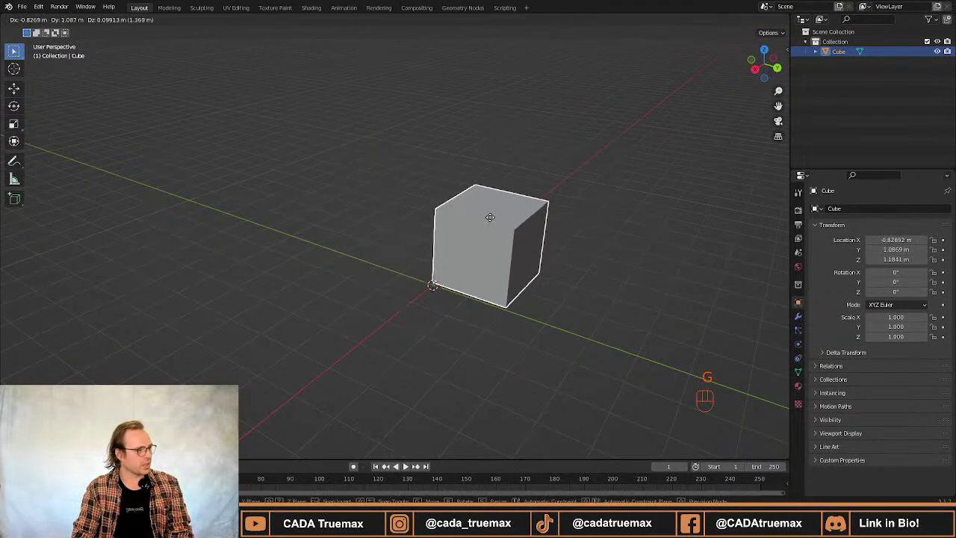
pyautogui.rightClick(574, 216)
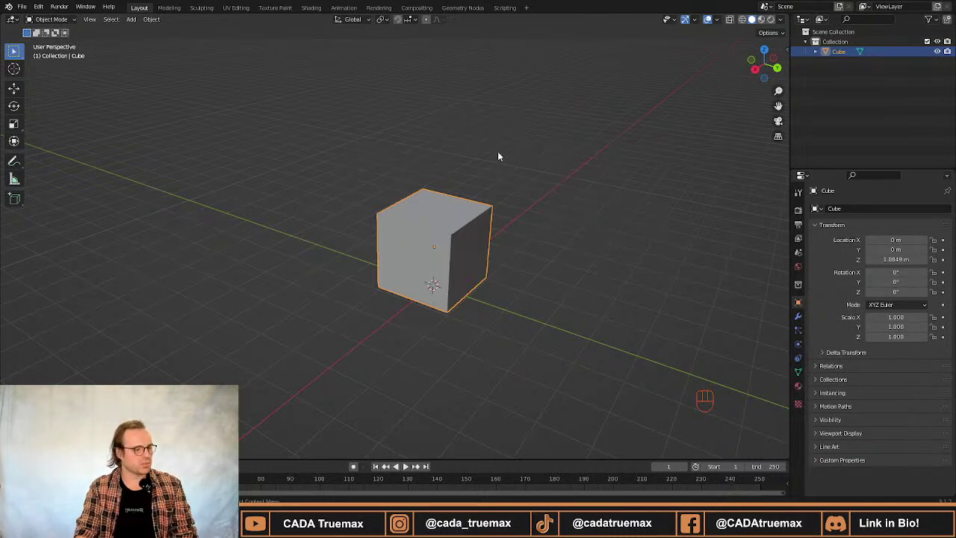
# Switch the cube from Object Mode to Edit Mode.
pyautogui.press('Tab')
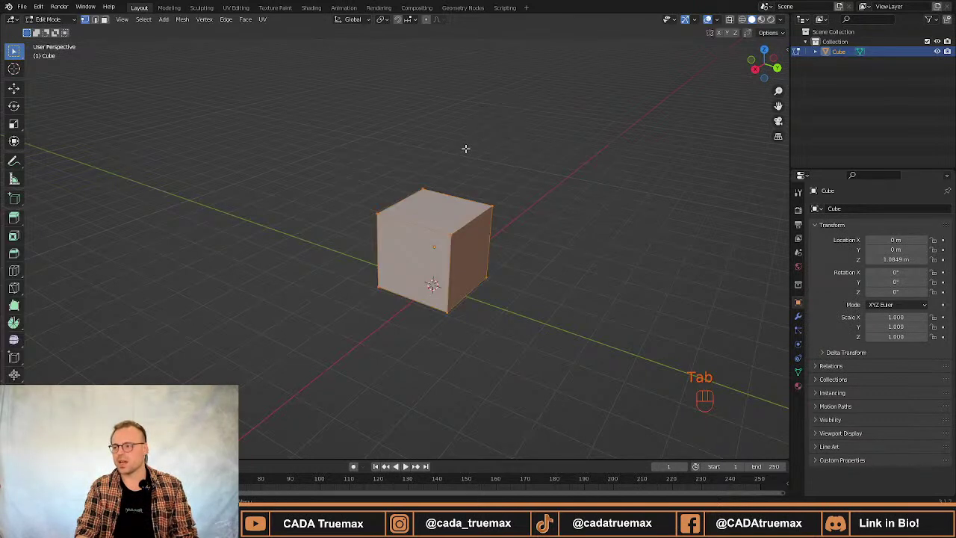
pyautogui.press('Tab')
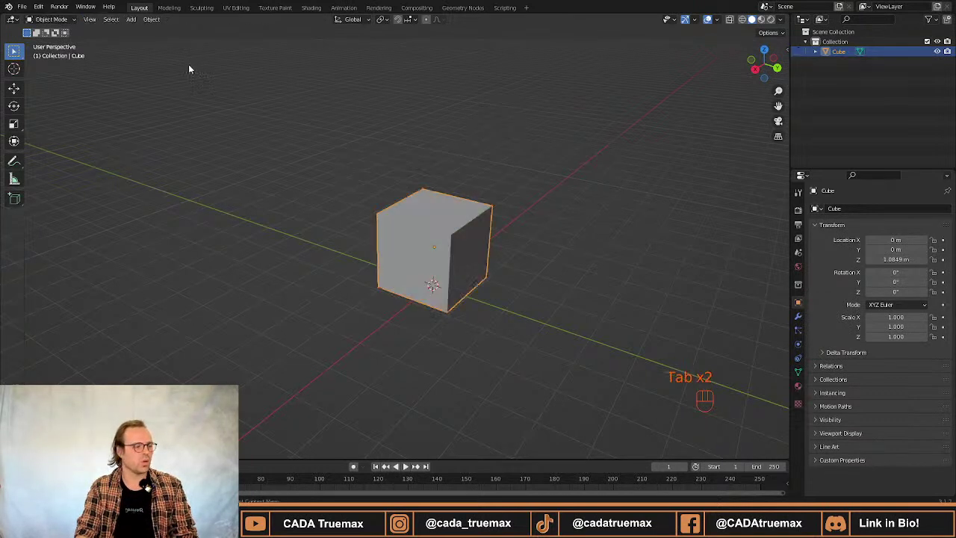
pyautogui.click(54, 20)
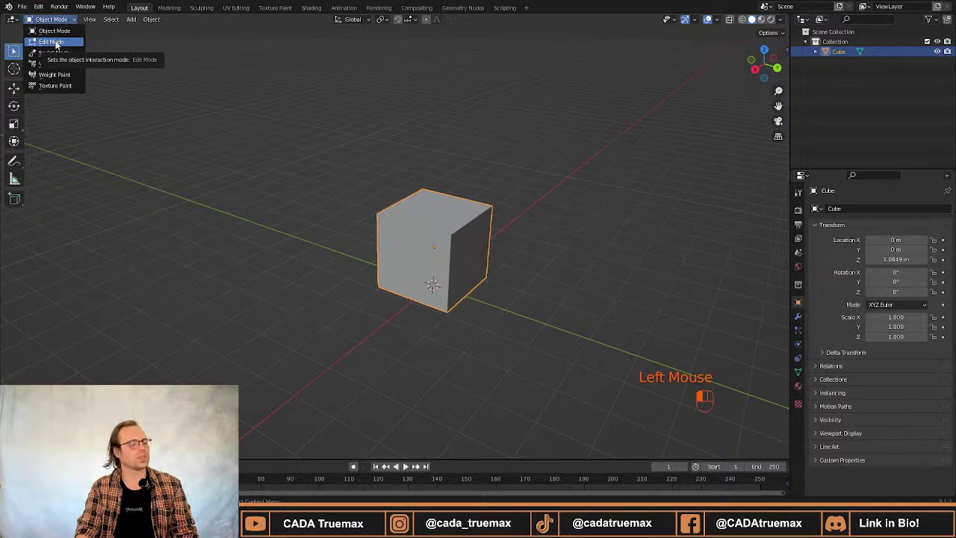
pyautogui.click(56, 42)
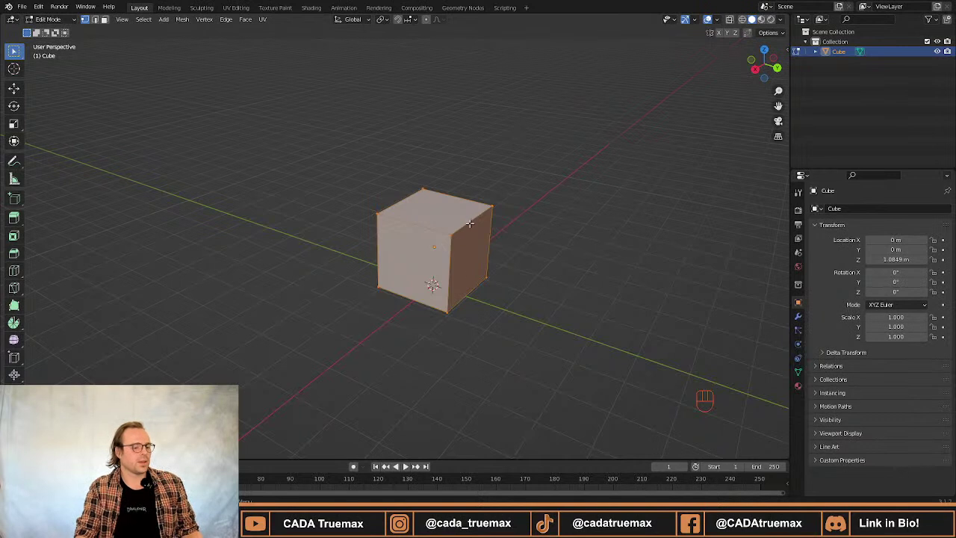
# Select the cube's front upper corner vertex, try moving, scaling and rotating it, and cancel the transforms.
pyautogui.click(451, 234)
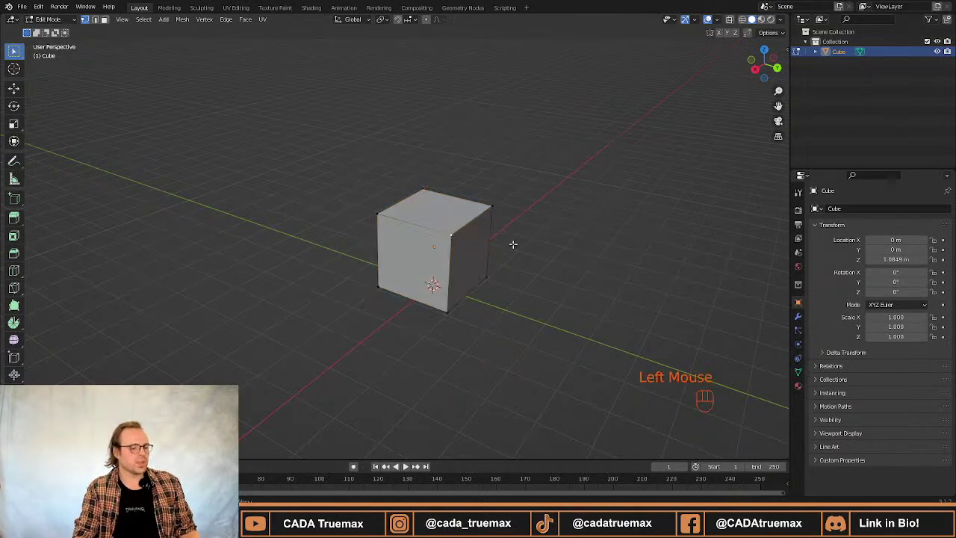
pyautogui.press('g')
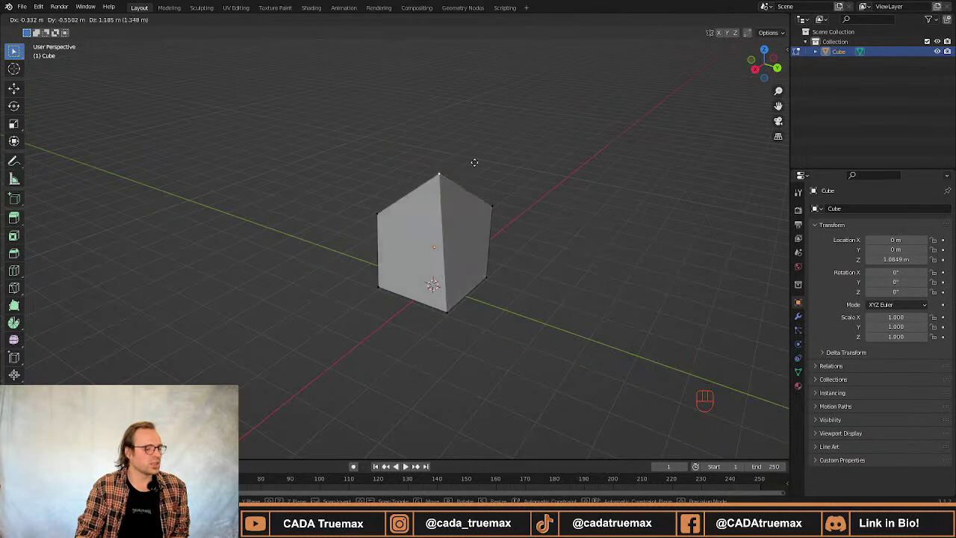
pyautogui.rightClick(474, 162)
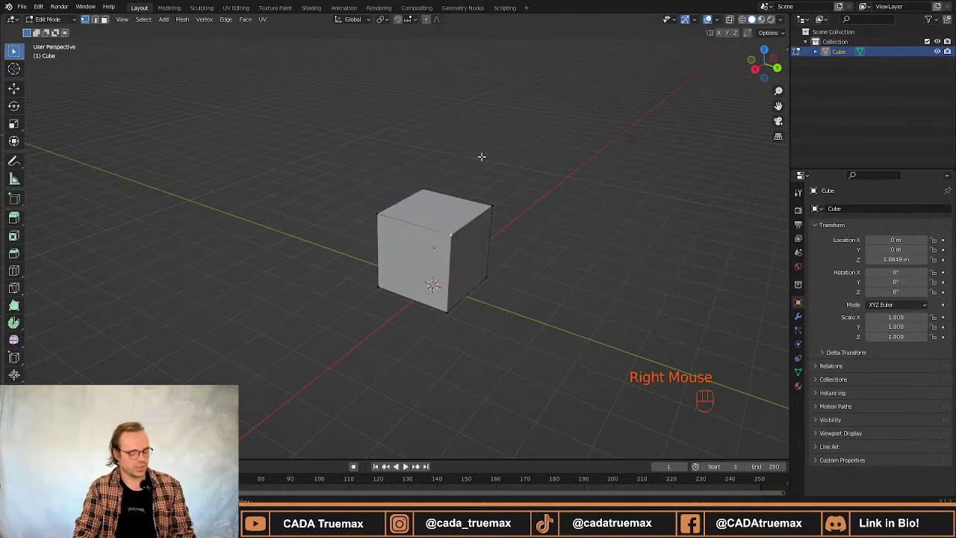
pyautogui.press('s')
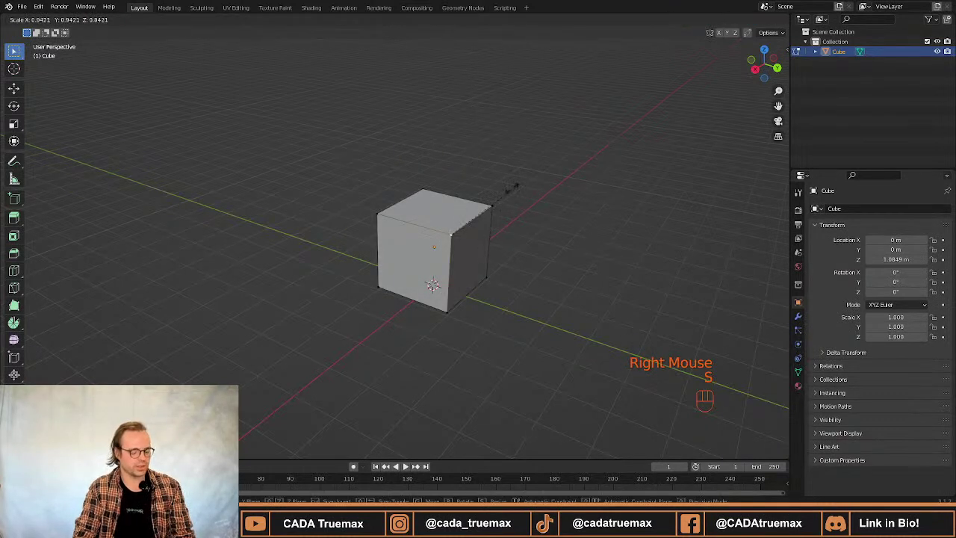
pyautogui.press('r')
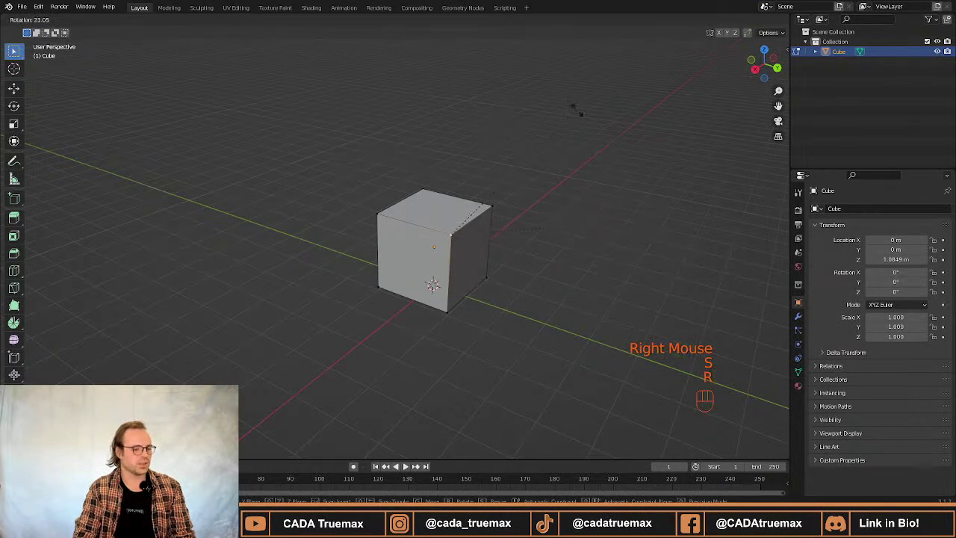
pyautogui.press('g')
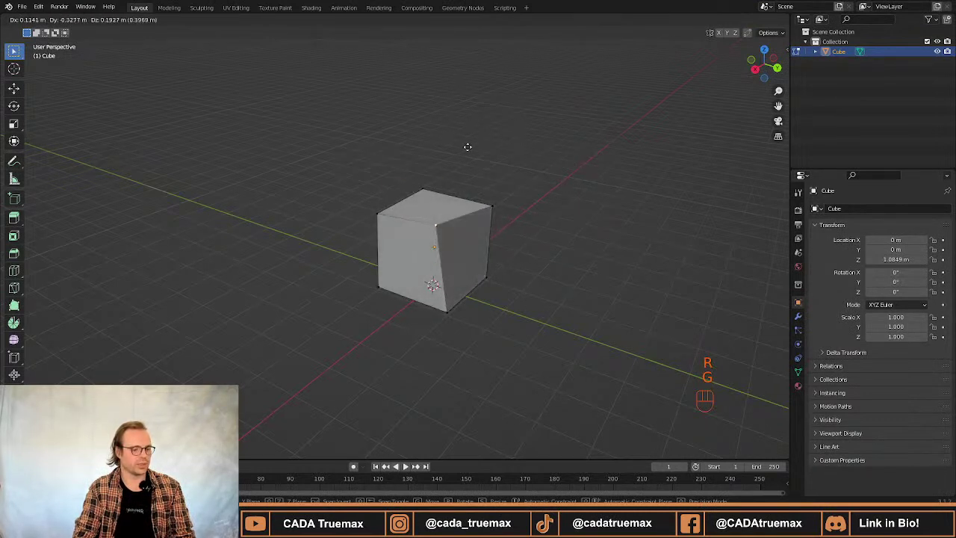
pyautogui.rightClick(489, 196)
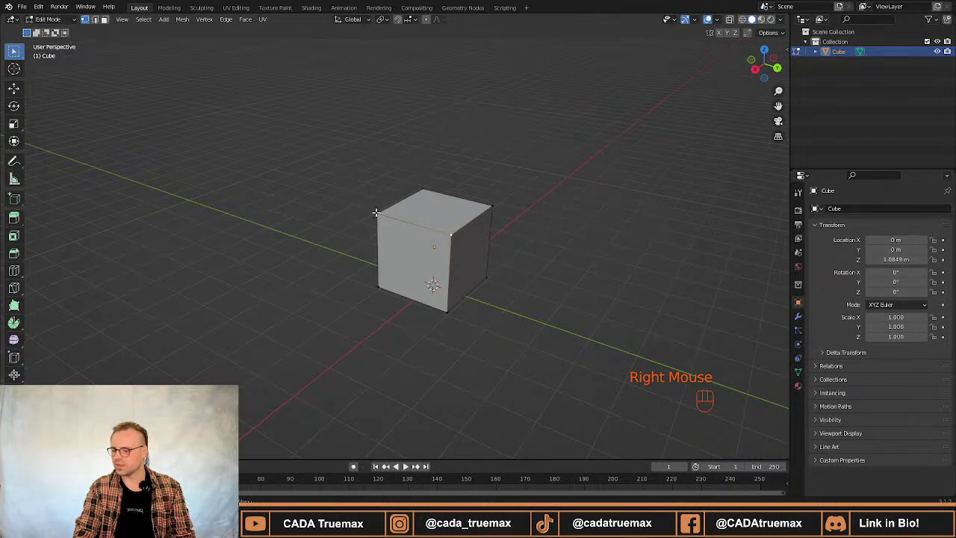
pyautogui.rightClick(453, 220)
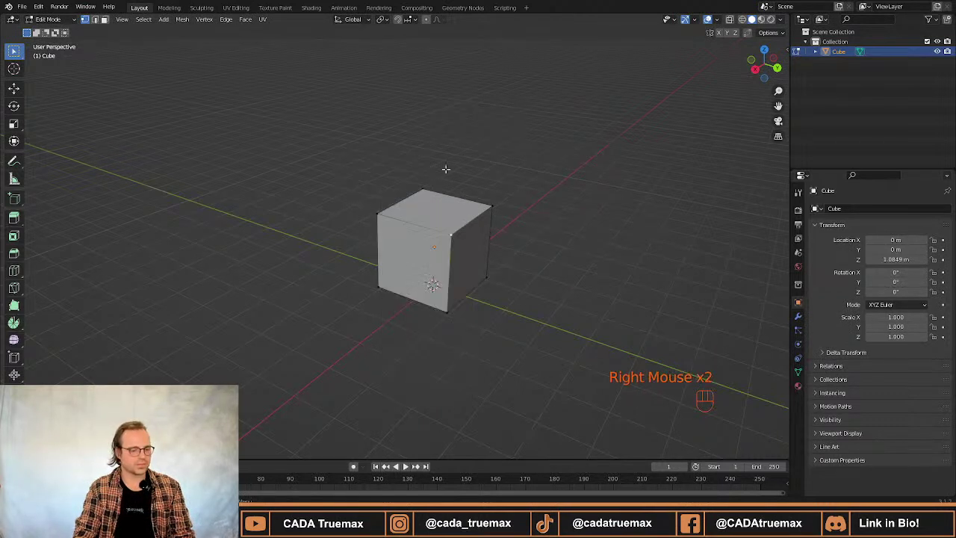
# Change to edge selection and select the upper edge of the cube's side facing the positive Y axis.
pyautogui.moveTo(502, 192); pyautogui.dragTo(518, 209, button='middle')
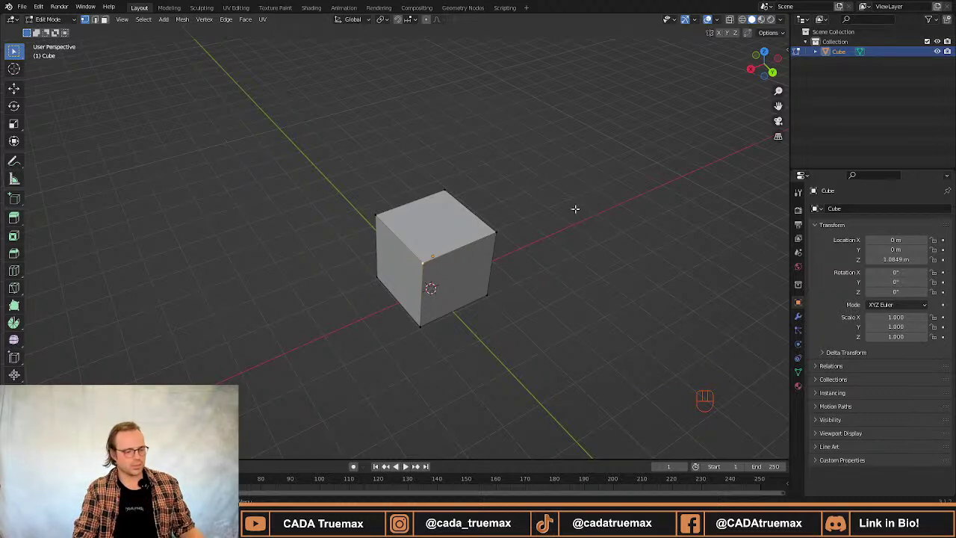
pyautogui.moveTo(534, 190); pyautogui.dragTo(506, 207, button='middle')
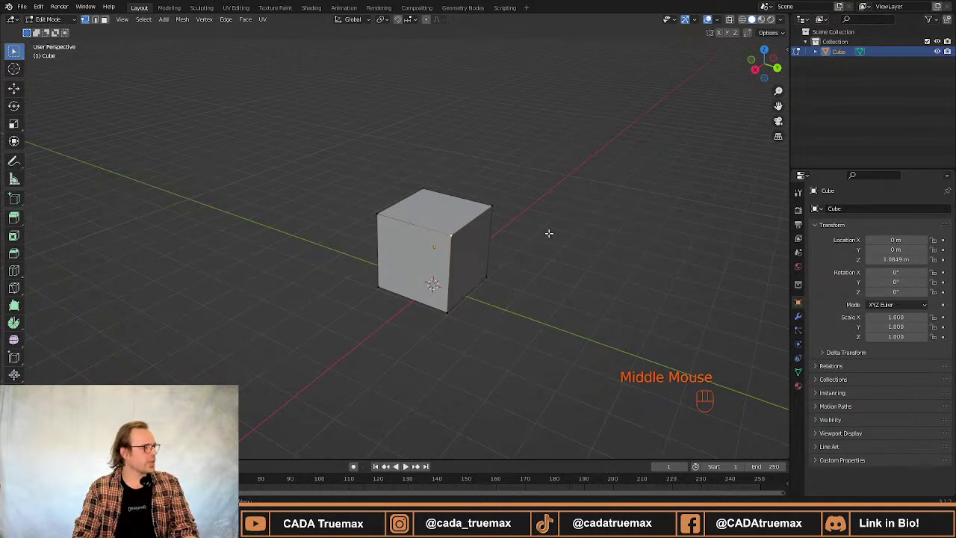
pyautogui.press('2')
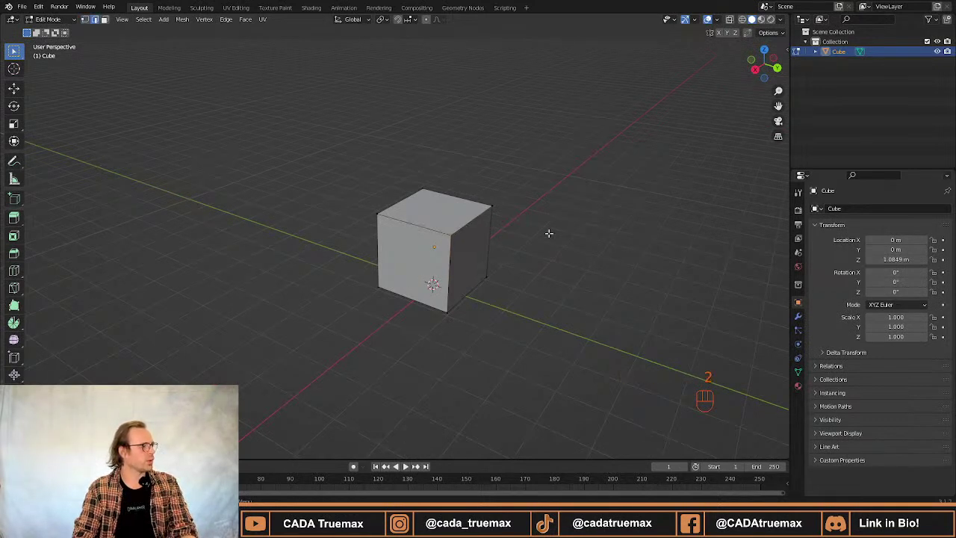
pyautogui.click(482, 214)
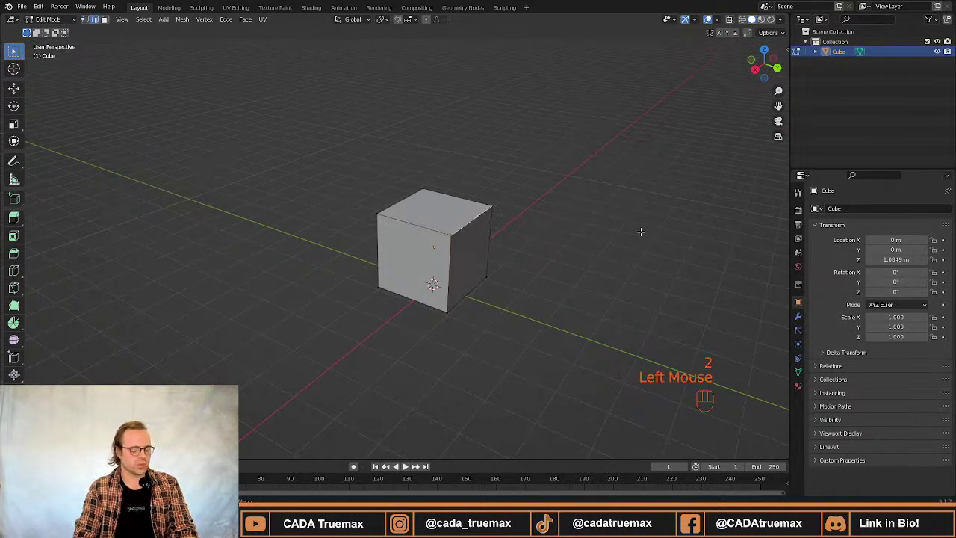
# Try moving, scaling and rotating the selected upper edge in turn, cancelling each transform.
pyautogui.moveTo(601, 218); pyautogui.dragTo(527, 256, button='middle')
pyautogui.scroll(3, 463, 261)
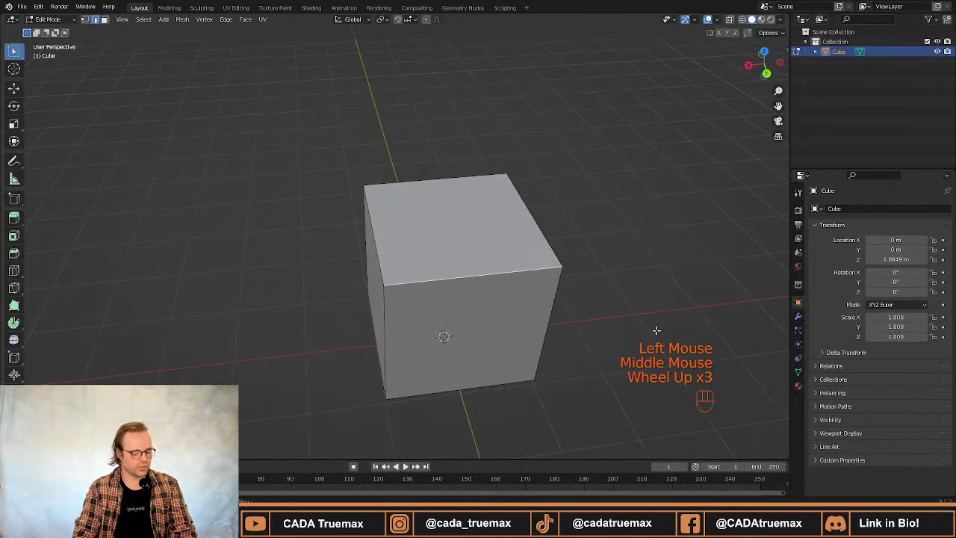
pyautogui.press('g')
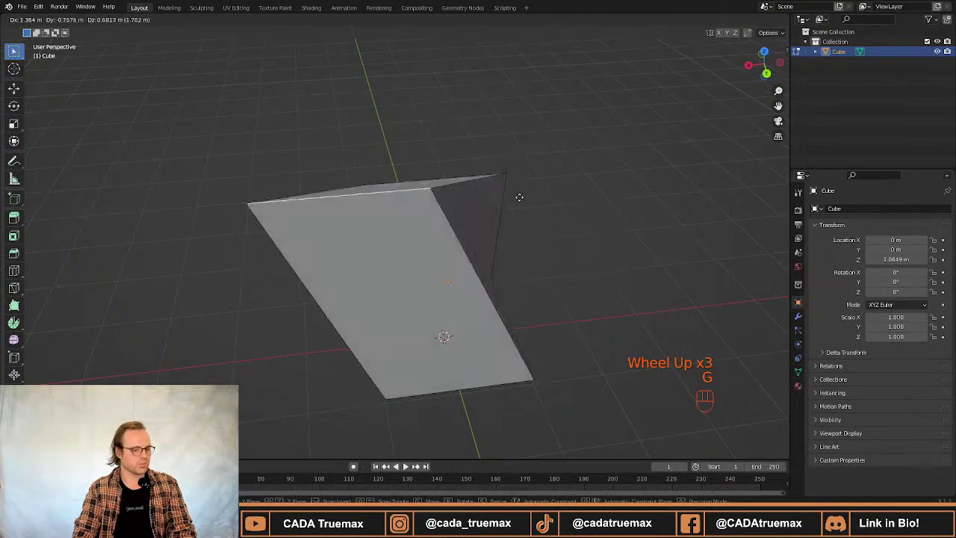
pyautogui.rightClick(631, 234)
pyautogui.press('s')
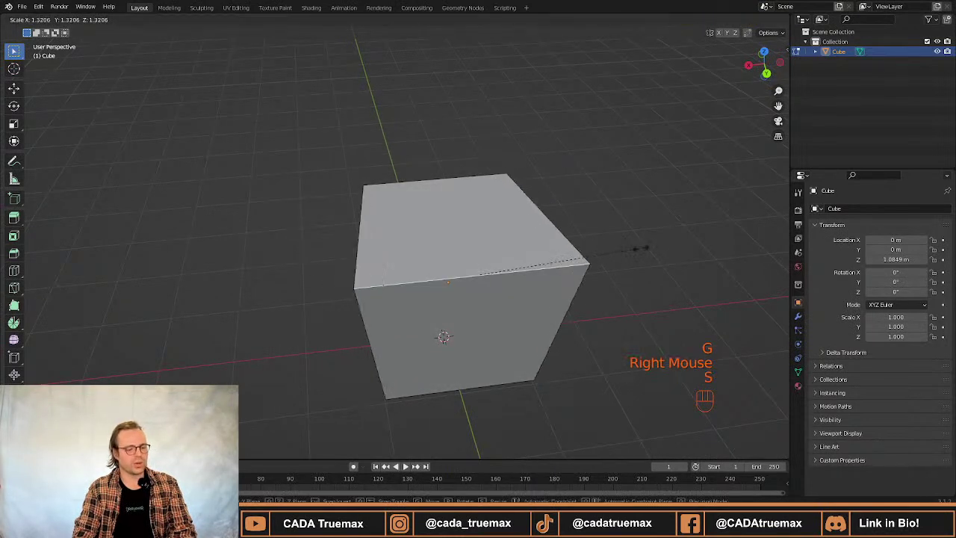
pyautogui.rightClick(631, 255)
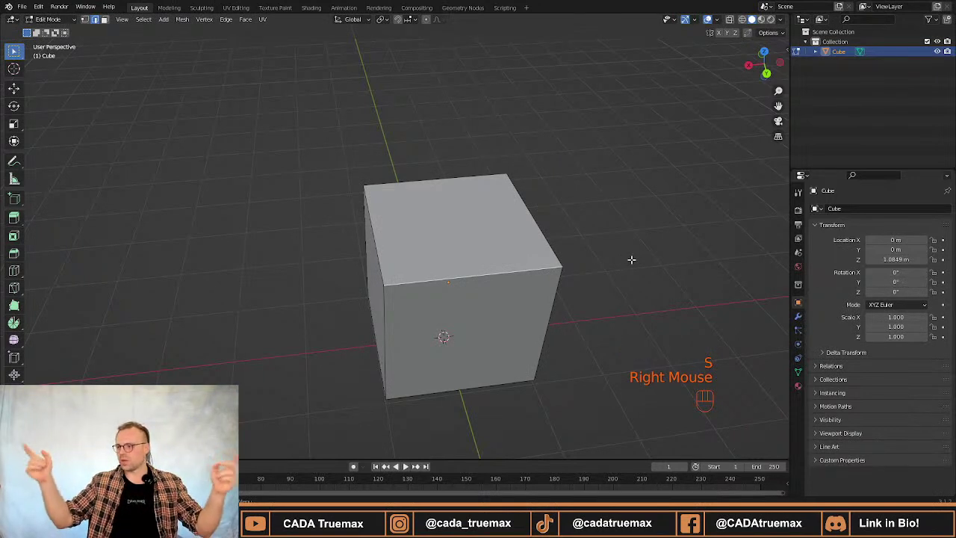
pyautogui.press('r')
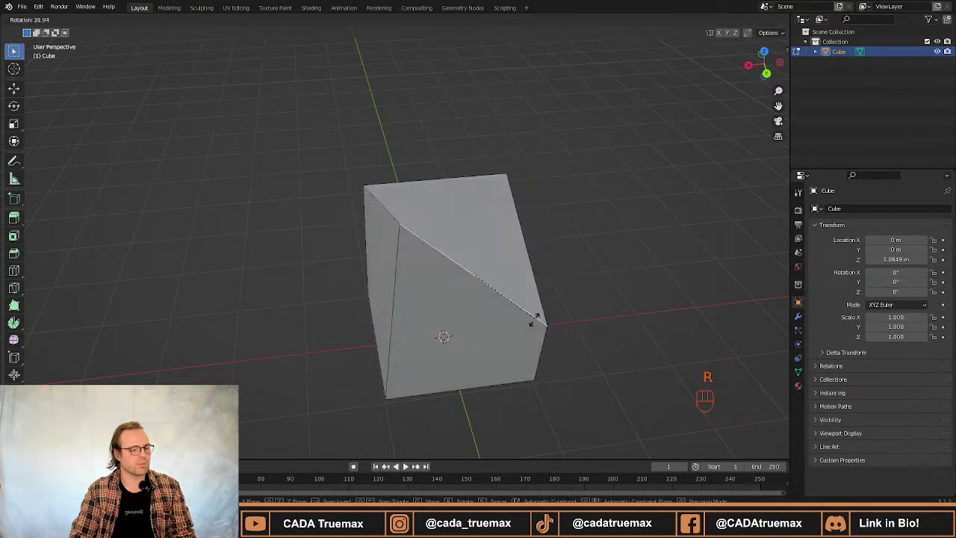
pyautogui.rightClick(519, 257)
pyautogui.moveTo(568, 294); pyautogui.dragTo(604, 242, button='middle')
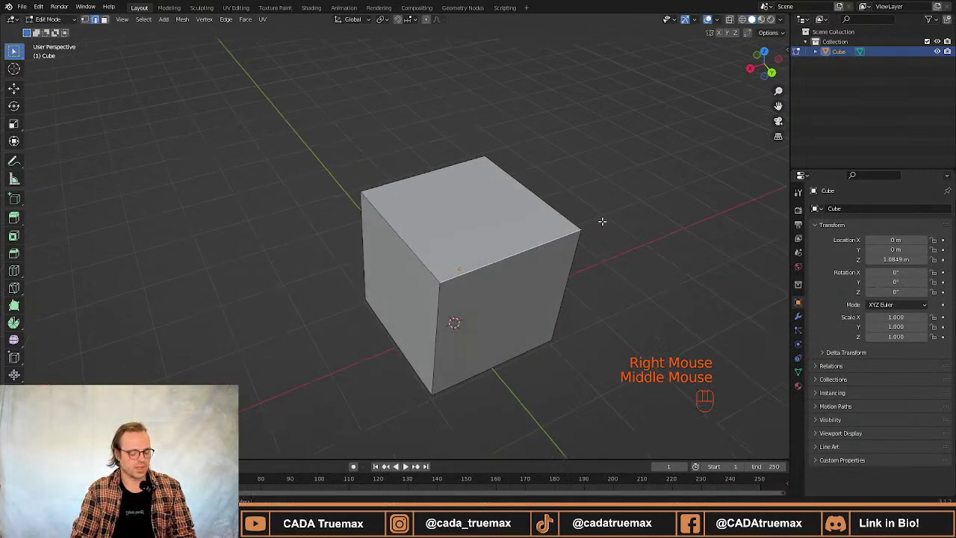
# Change to face selection and select the cube's top face.
pyautogui.press('3')
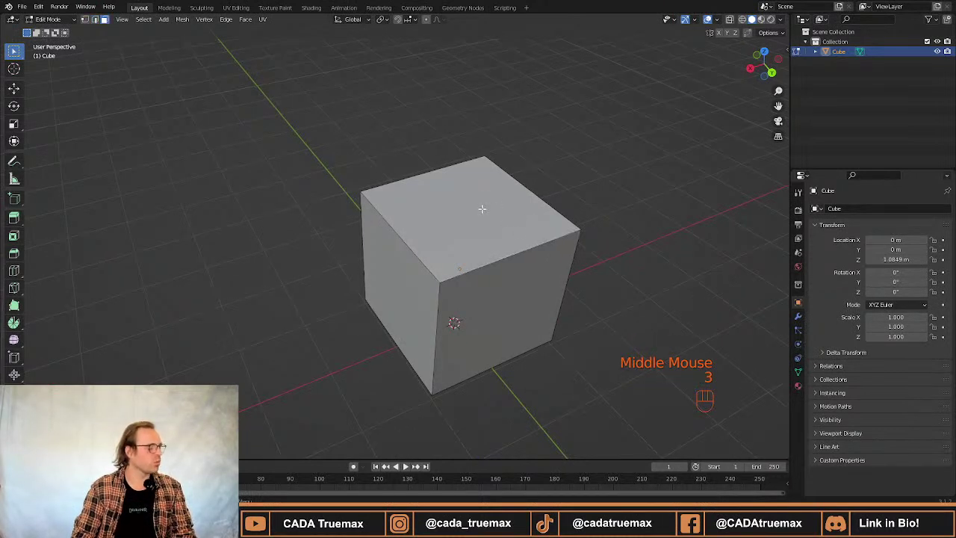
pyautogui.click(482, 209)
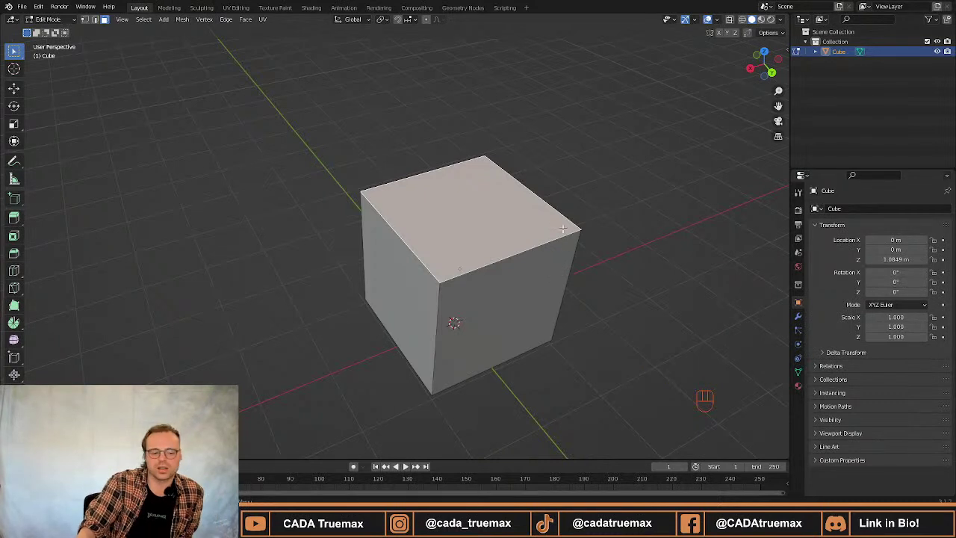
pyautogui.scroll(-3, 564, 213)
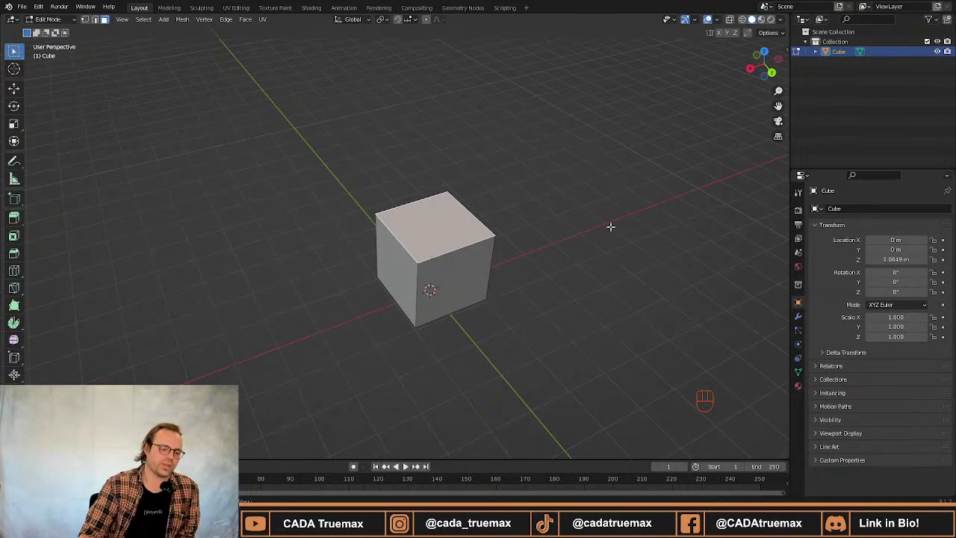
pyautogui.middleClick(424, 366)
pyautogui.moveTo(424, 365); pyautogui.dragTo(413, 208, button='middle')
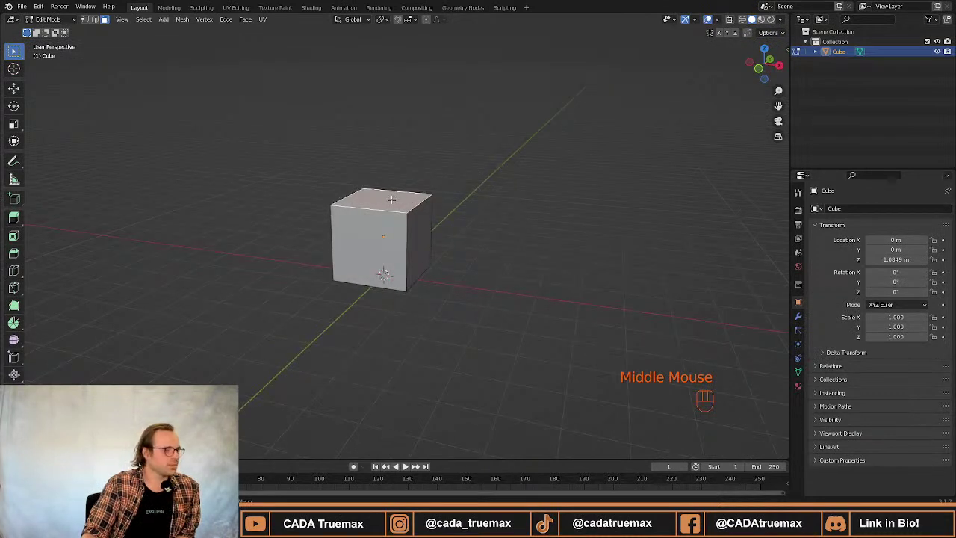
pyautogui.click(490, 280)
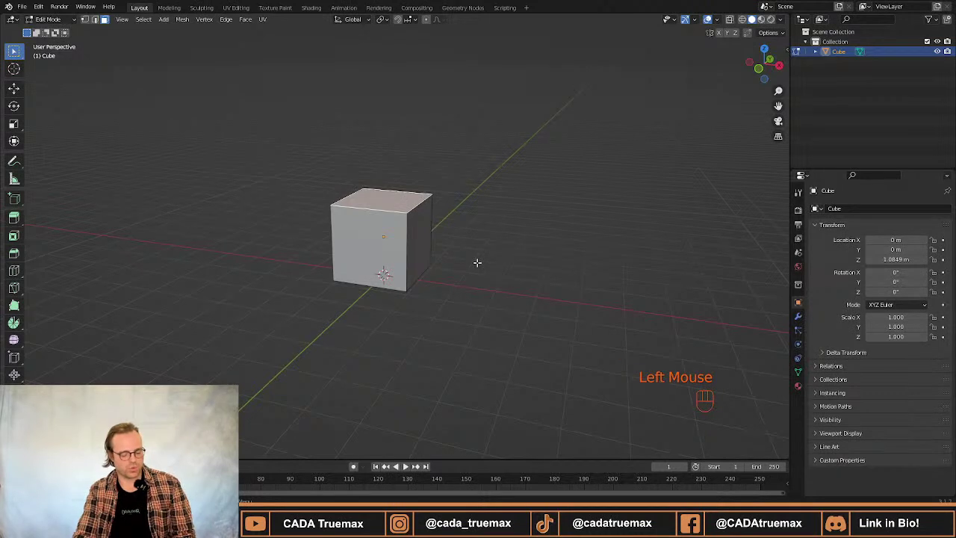
# Move the top face upward along the global Z axis to stretch the cube into a tall box, and clear the selection.
pyautogui.press('g')
pyautogui.press('z')
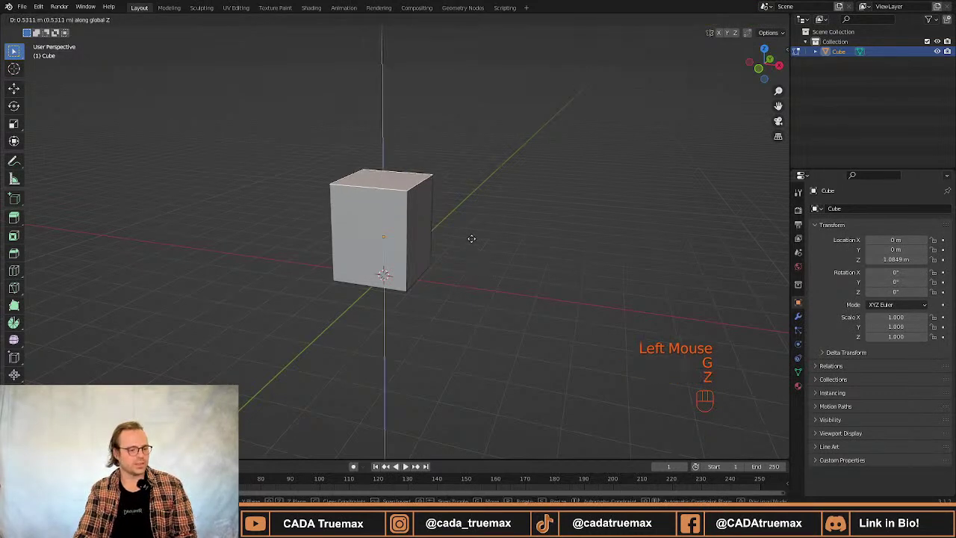
pyautogui.click(465, 169)
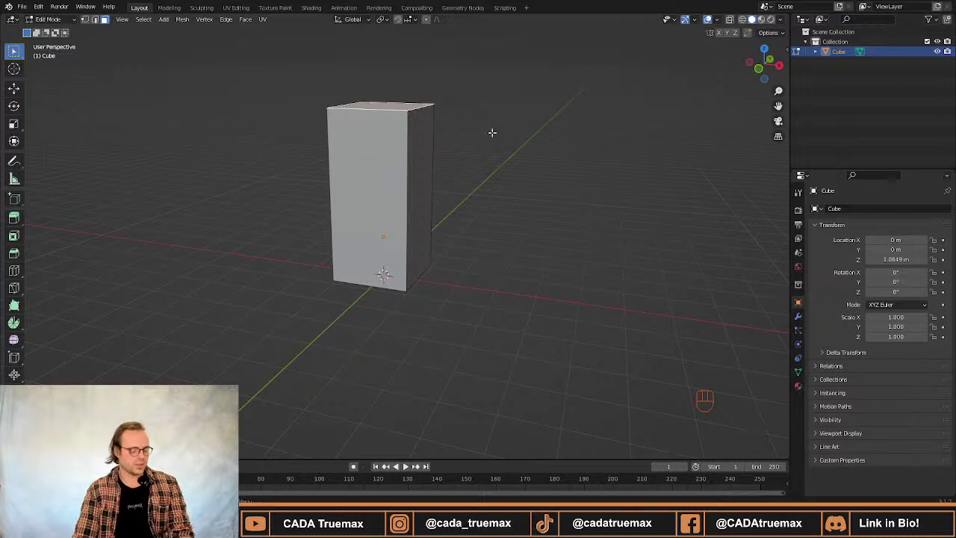
pyautogui.moveTo(474, 142); pyautogui.dragTo(566, 181, button='middle')
pyautogui.click(506, 186)
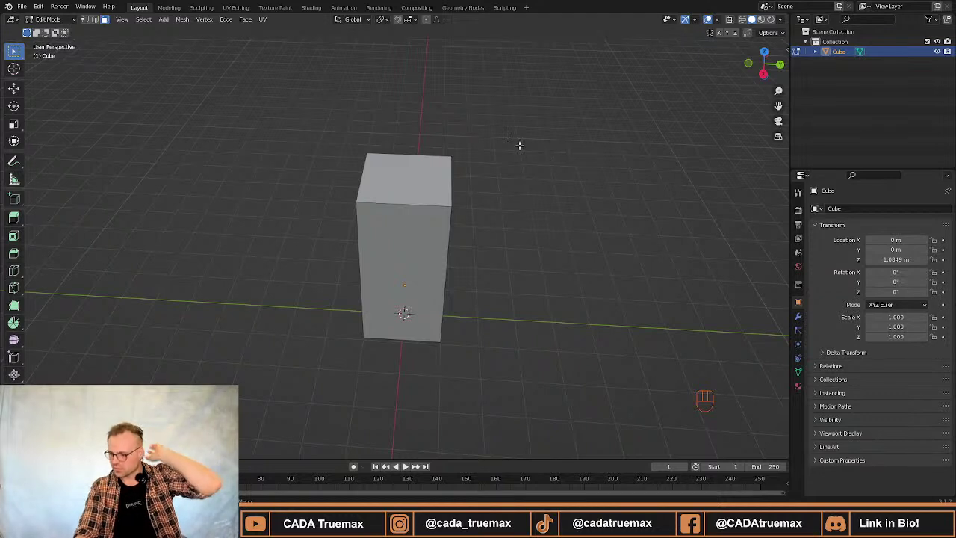
# Try selecting the tall box's top face in Edit Mode and in Object Mode, ending back in Edit Mode.
pyautogui.click(424, 180)
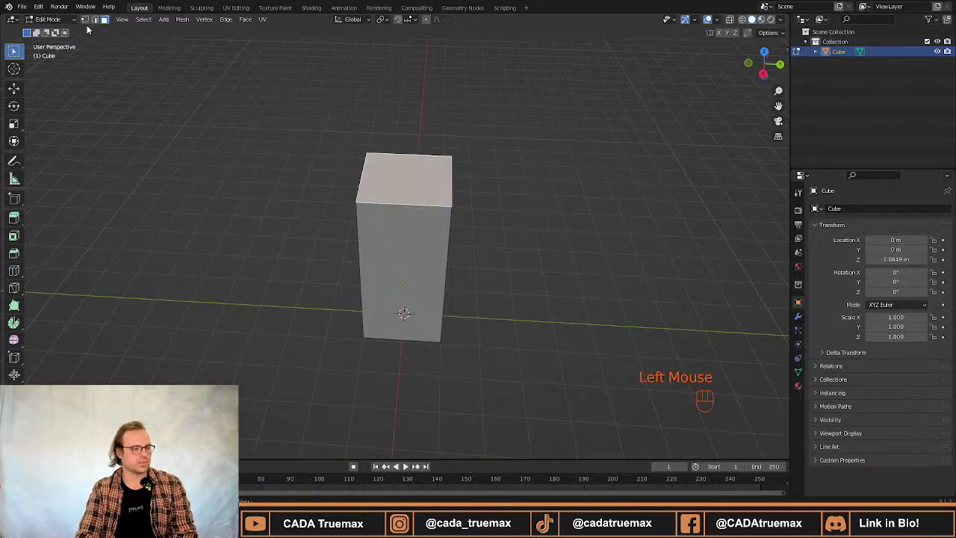
pyautogui.click(49, 19)
pyautogui.click(52, 31)
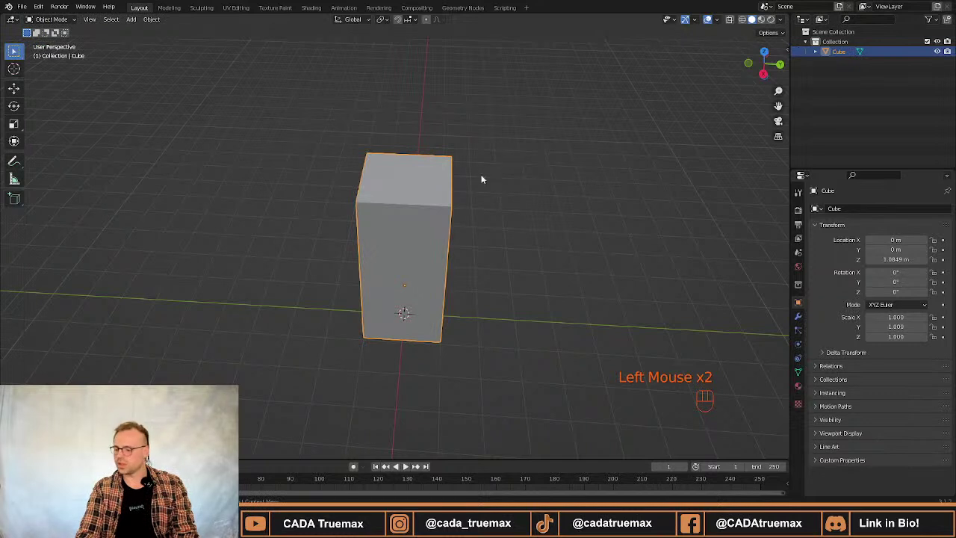
pyautogui.click(413, 187)
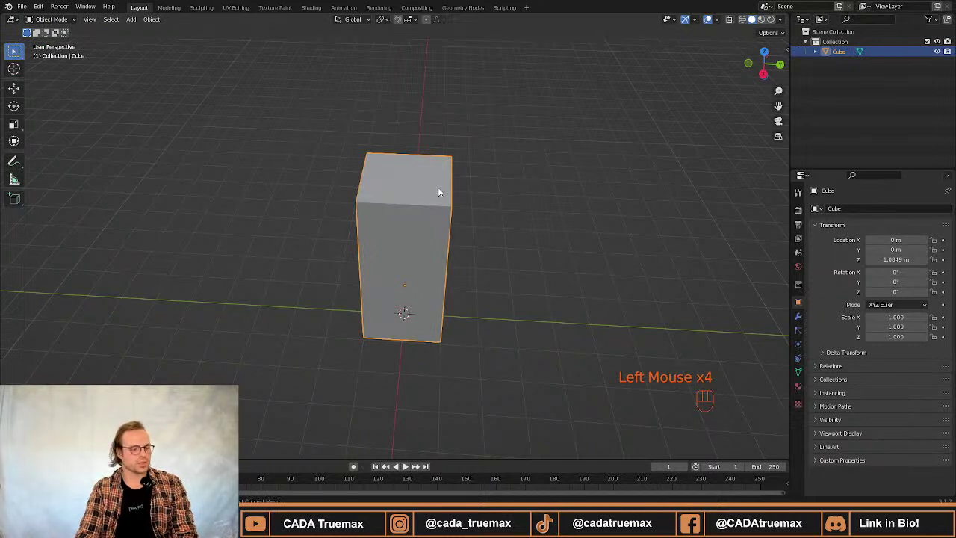
pyautogui.click(65, 21)
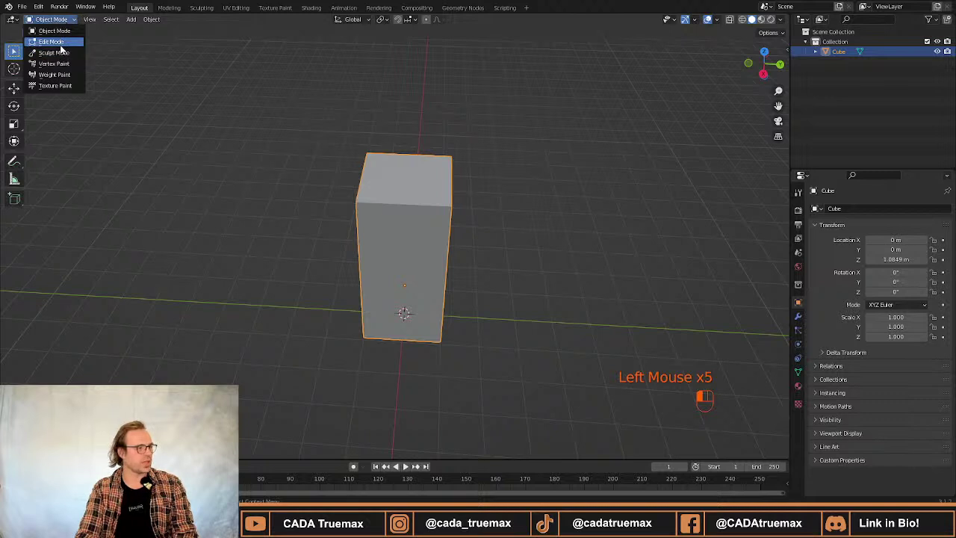
pyautogui.click(59, 44)
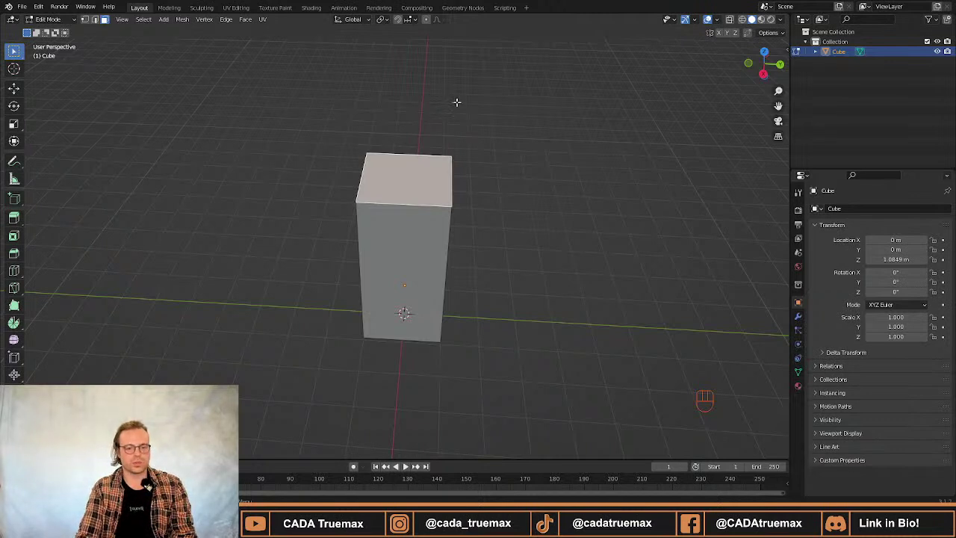
# Toggle X-ray and wireframe display of the box on and off again.
pyautogui.hotkey('alt', 'z')
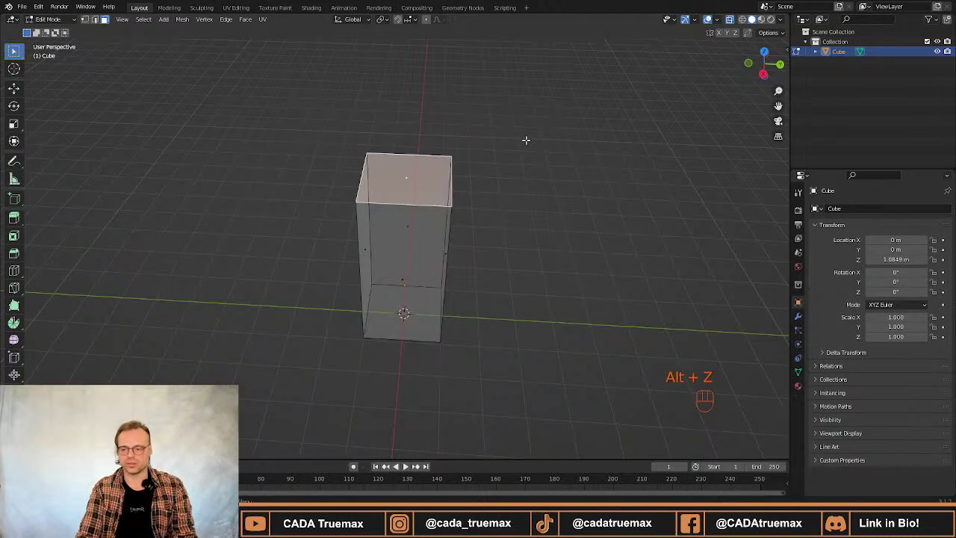
pyautogui.hotkey('alt', 'z')
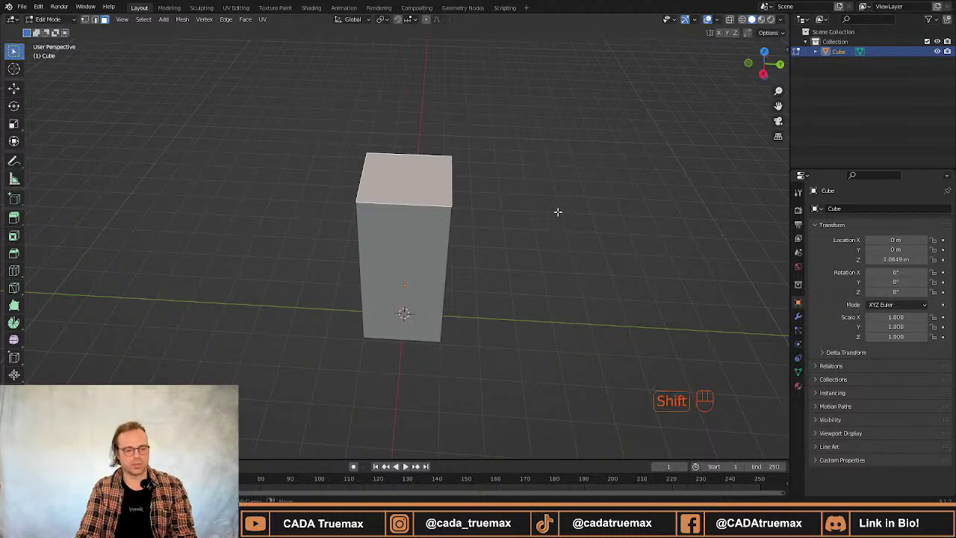
pyautogui.hotkey('shift', 'z')
pyautogui.hotkey('shift', 'z')
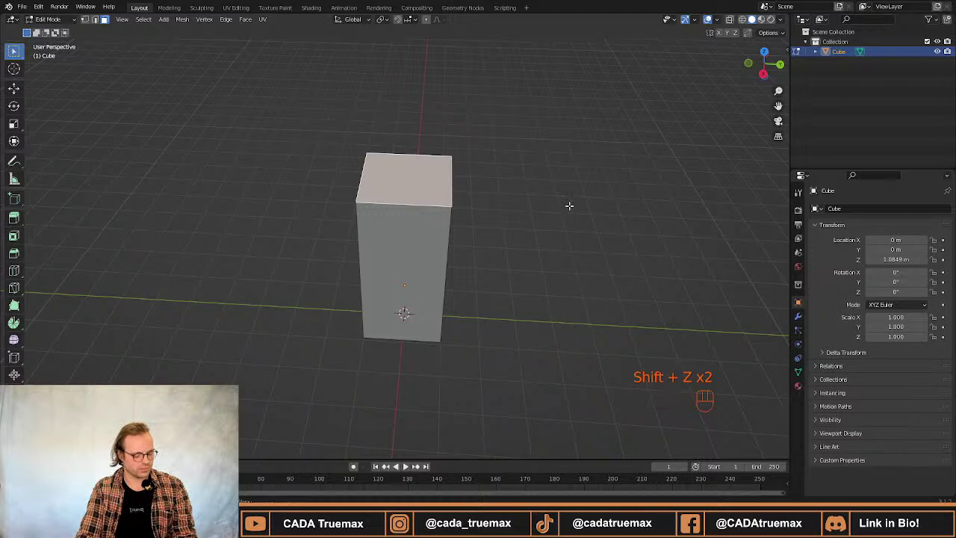
# Undo the last two actions and put the box back into Edit Mode.
pyautogui.hotkey('ctrl', 'z')
pyautogui.hotkey('ctrl', 'z')
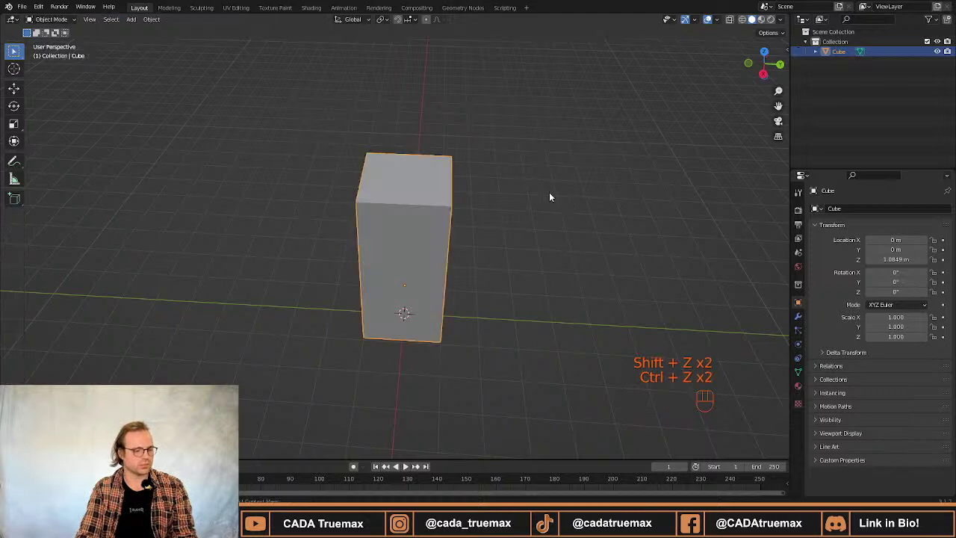
pyautogui.click(49, 19)
pyautogui.click(47, 36)
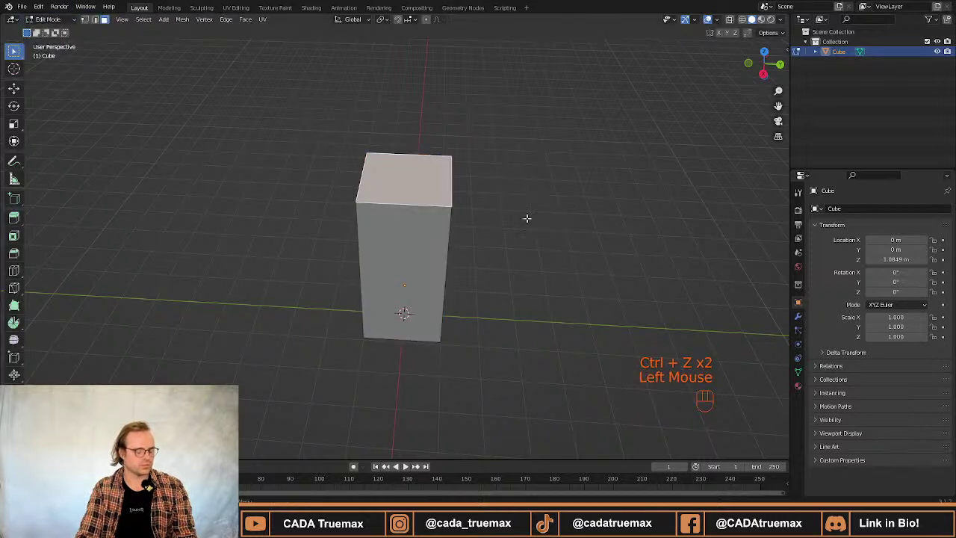
# Toggle the box between wireframe and solid display, turn off X-ray in wireframe, and return to solid shading.
pyautogui.hotkey('shift', 'z')
pyautogui.hotkey('shift', 'z')
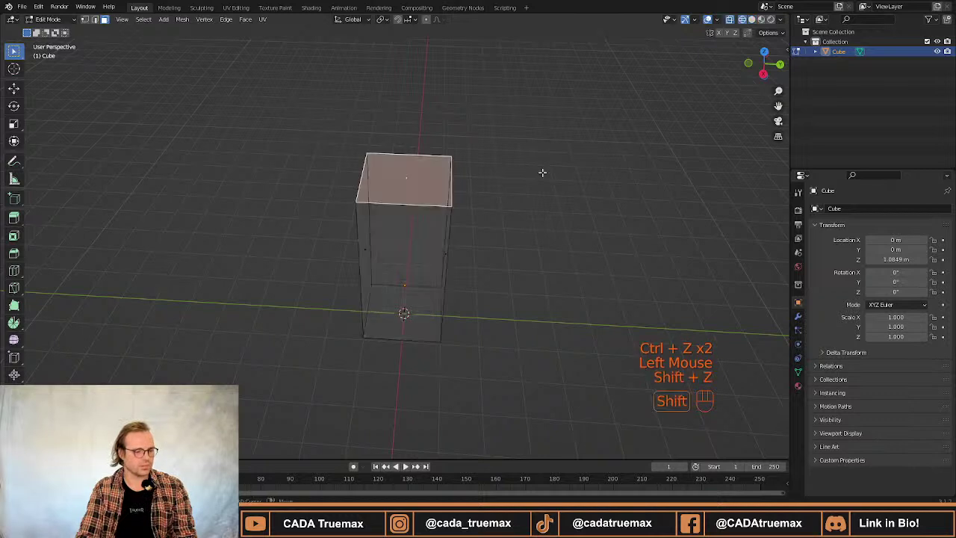
pyautogui.hotkey('shift', 'z')
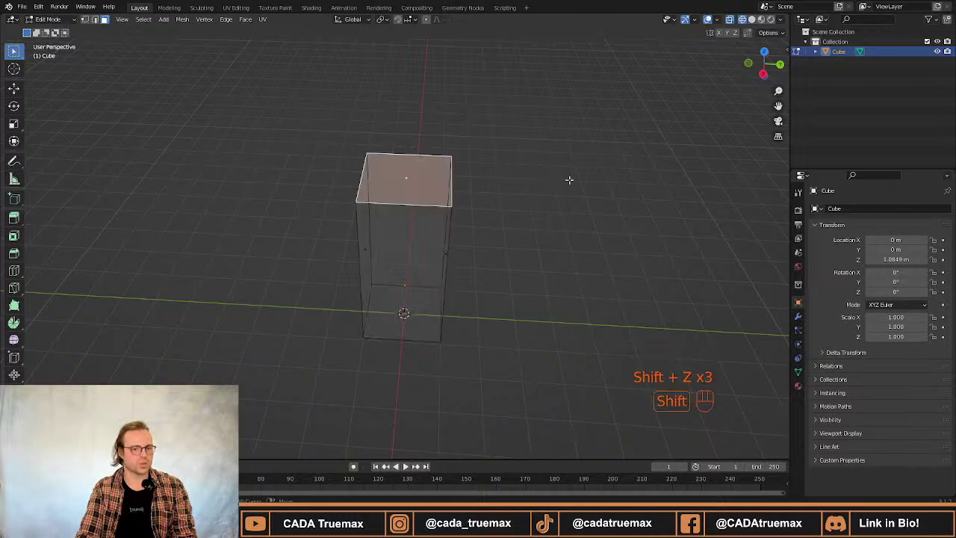
pyautogui.hotkey('shift', 'z')
pyautogui.hotkey('shift', 'z')
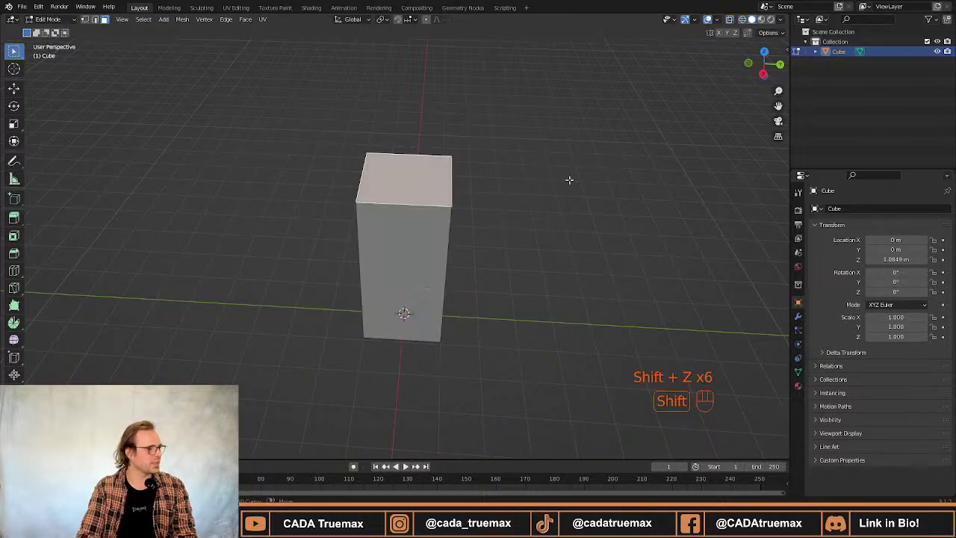
pyautogui.hotkey('shift', 'z')
pyautogui.hotkey('alt', 'z')
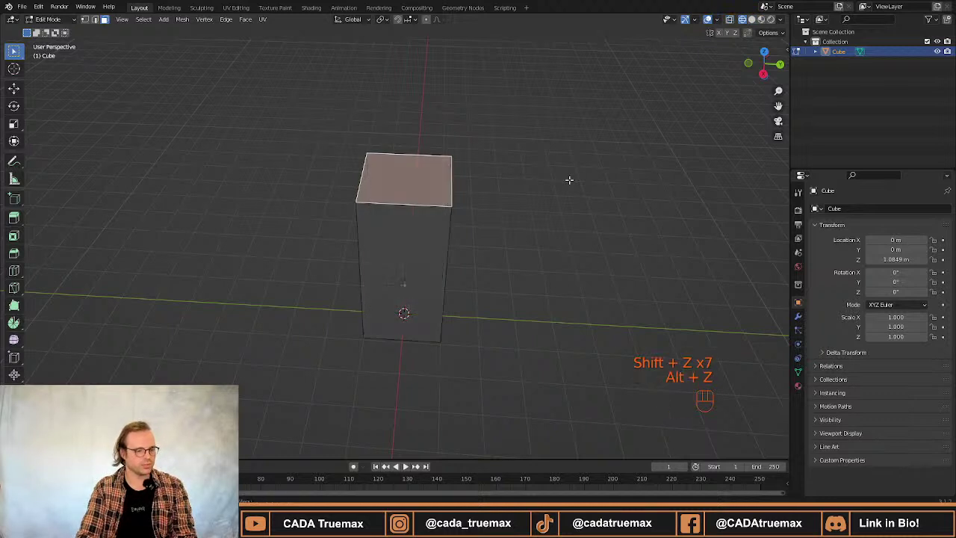
pyautogui.hotkey('shift', 'z')
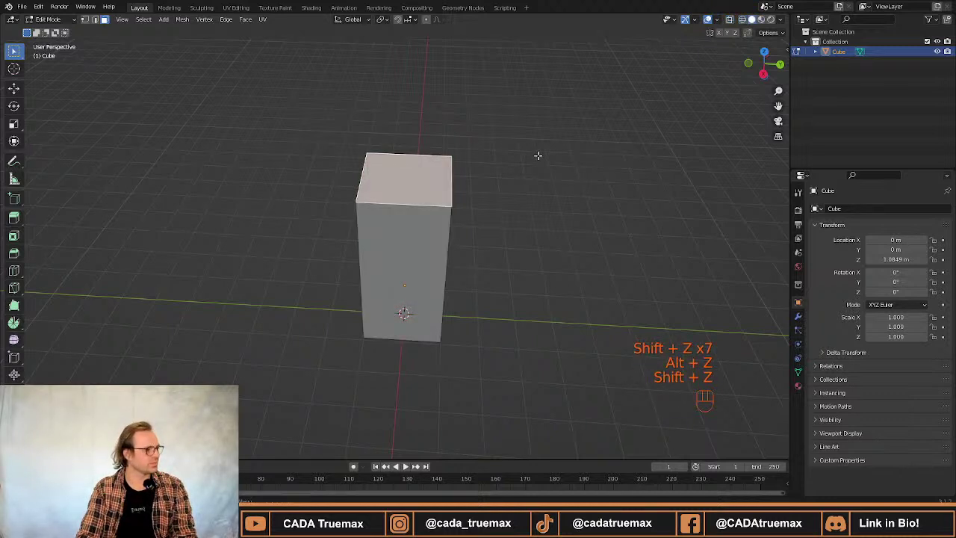
pyautogui.moveTo(505, 189); pyautogui.dragTo(523, 182, button='middle')
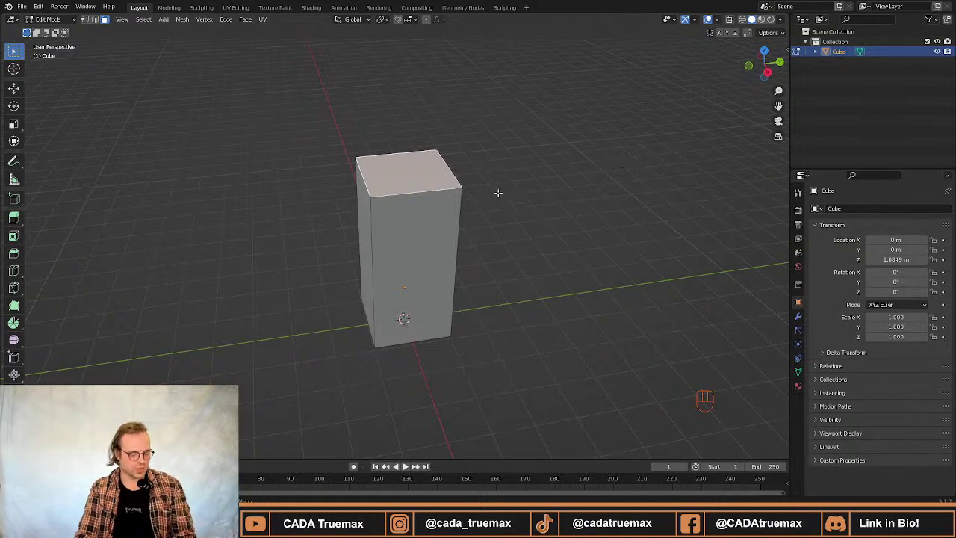
# Undo the recent edits back through the top face's upward move along Z.
pyautogui.hotkey('ctrl', 'z')
pyautogui.hotkey('ctrl', 'z')
pyautogui.hotkey('ctrl', 'z')
pyautogui.hotkey('ctrl', 'z')
pyautogui.hotkey('ctrl', 'z')
pyautogui.hotkey('ctrl', 'z')
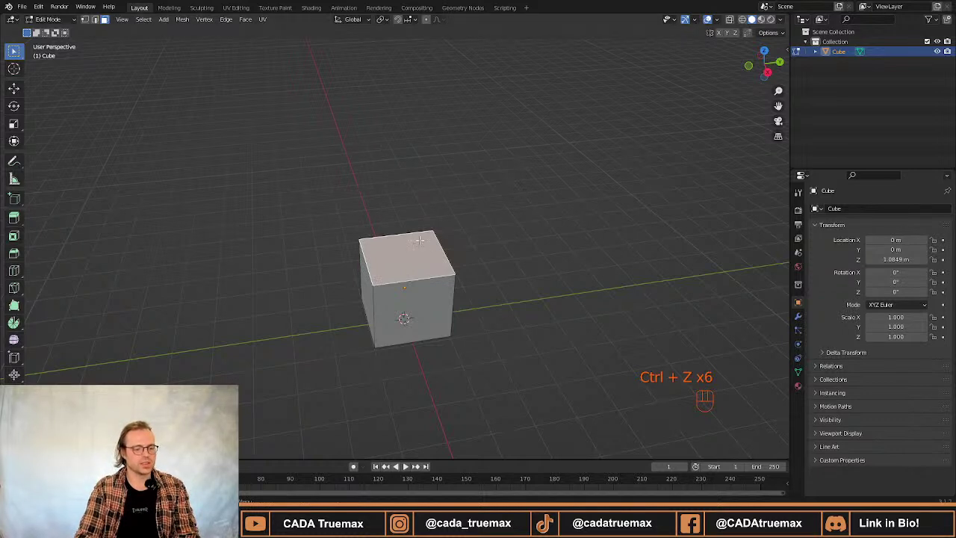
# Switch the cube to Object Mode and try selecting its top face on its own.
pyautogui.click(65, 29)
pyautogui.click(48, 19)
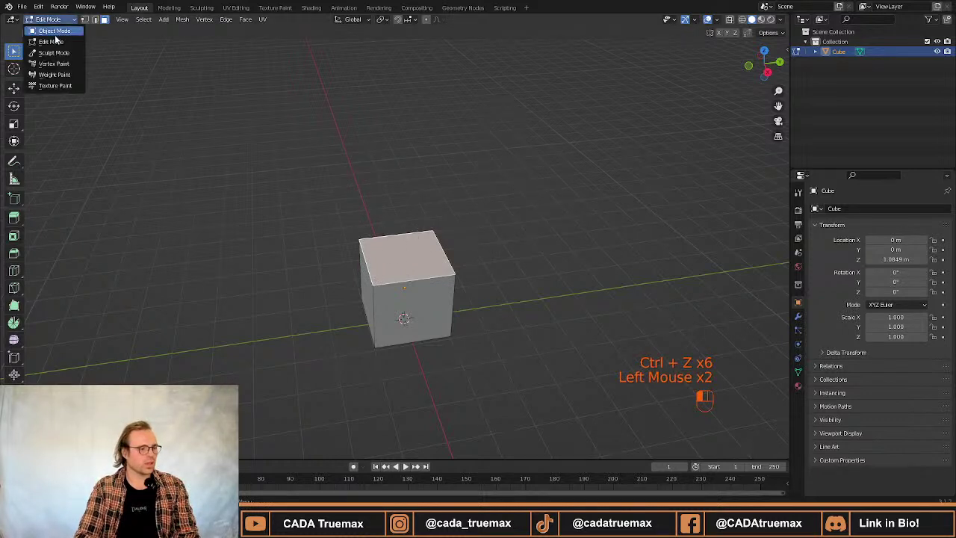
pyautogui.click(48, 29)
pyautogui.click(407, 247)
pyautogui.doubleClick(407, 245)
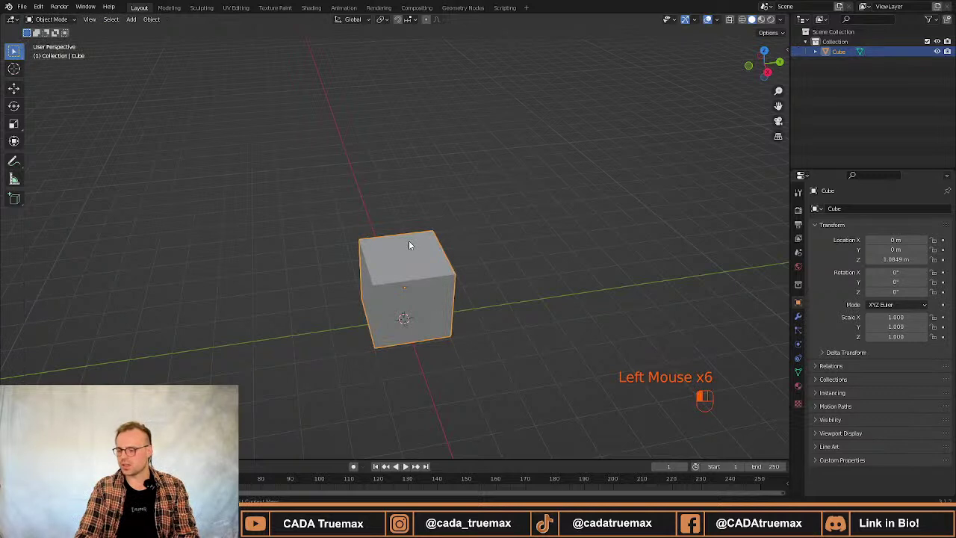
pyautogui.click(409, 242)
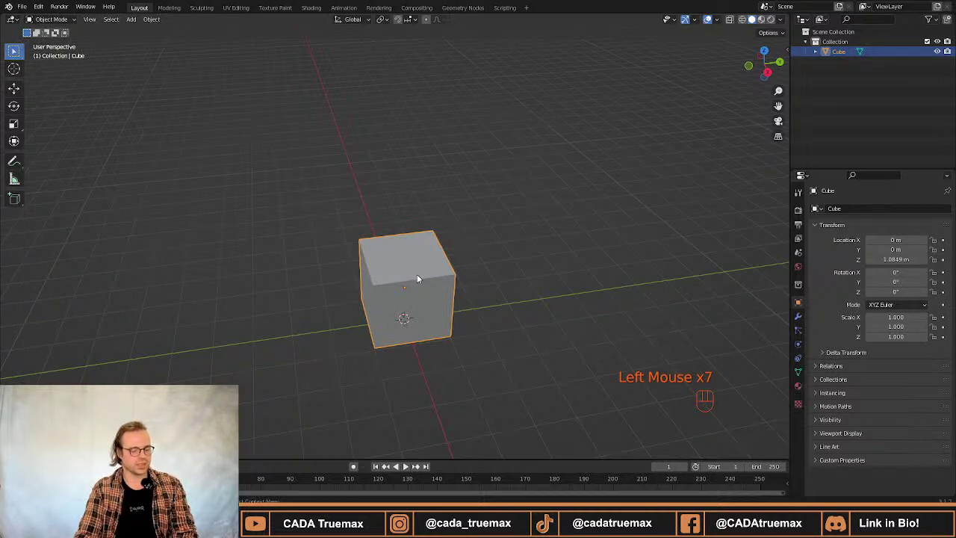
# Return the cube to Edit Mode, clear the selection and select its top face.
pyautogui.press('Tab')
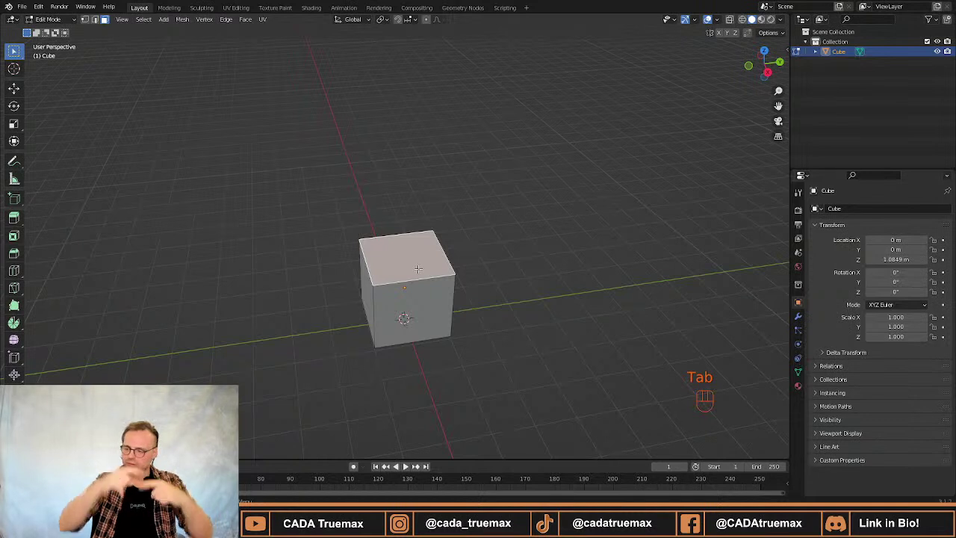
pyautogui.click(492, 231)
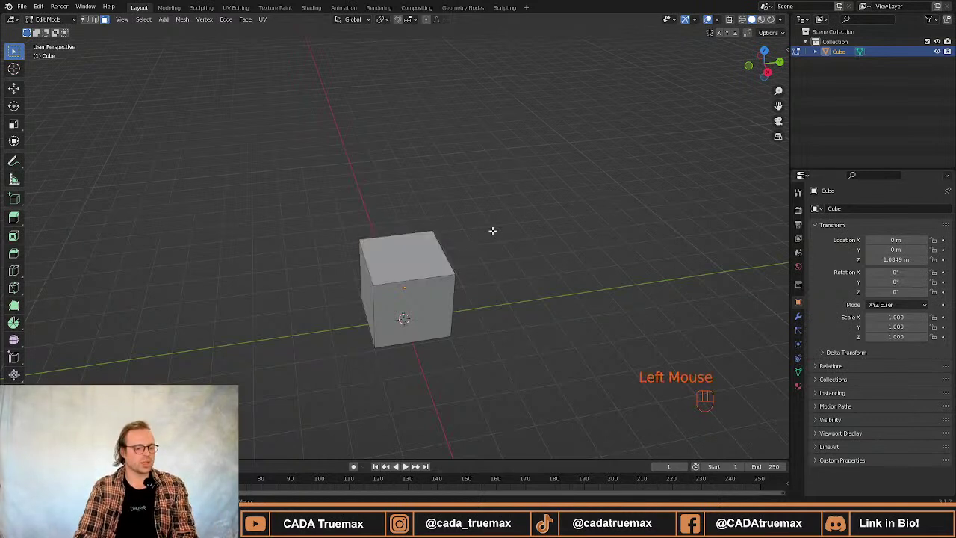
pyautogui.click(435, 252)
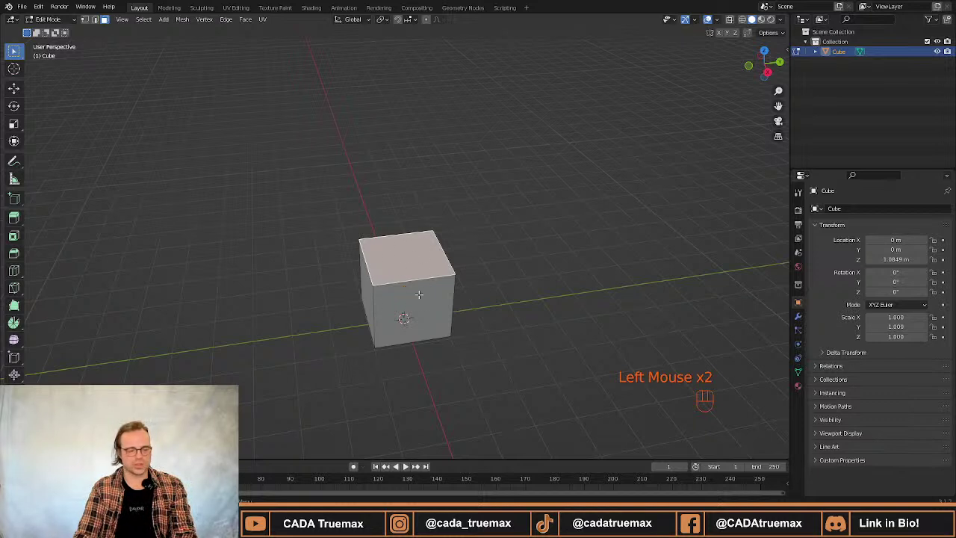
# Change to vertex selection and select the top face's corner vertices one after another.
pyautogui.click(528, 237)
pyautogui.press('1')
pyautogui.click(379, 280)
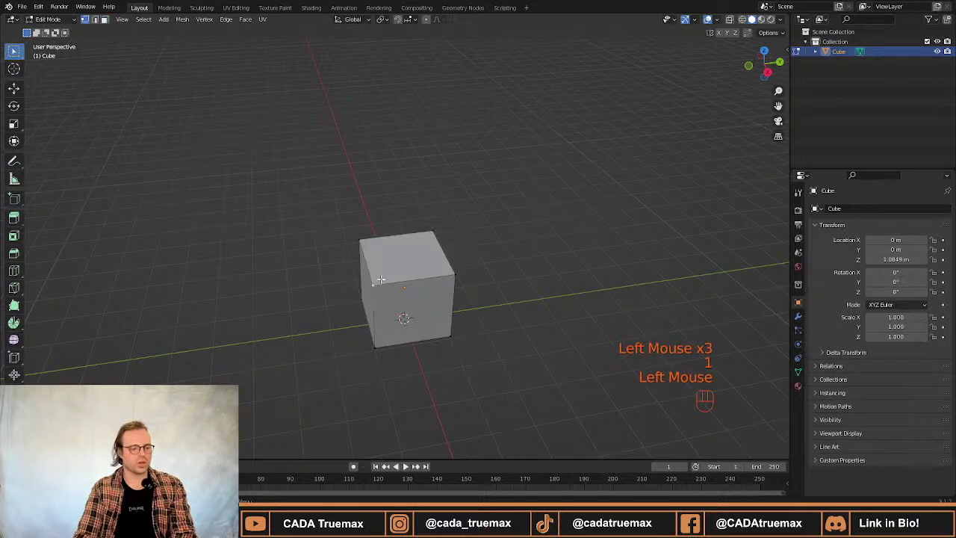
pyautogui.click(448, 277)
pyautogui.click(430, 237)
pyautogui.click(370, 242)
pyautogui.click(383, 279)
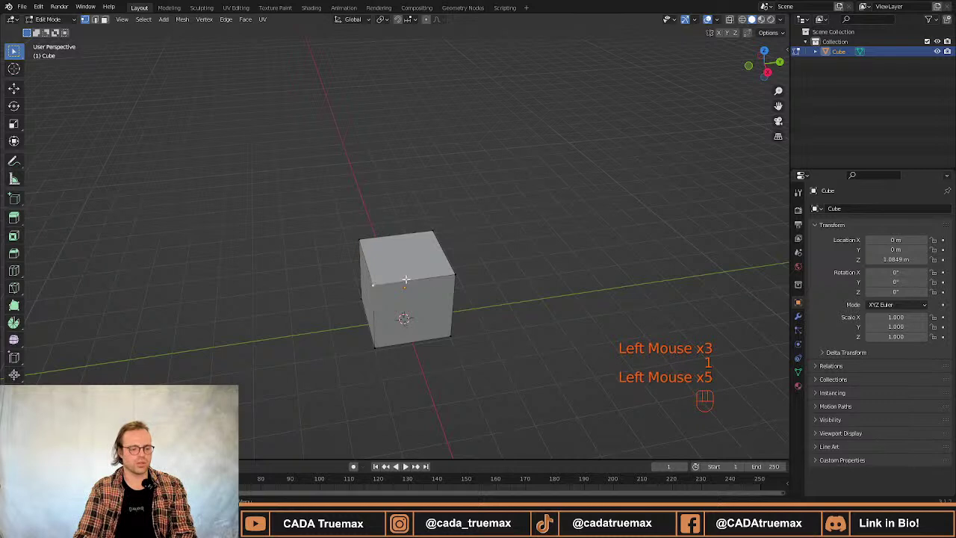
pyautogui.click(453, 278)
# Change back to face selection and select the cube's top face.
pyautogui.press('3')
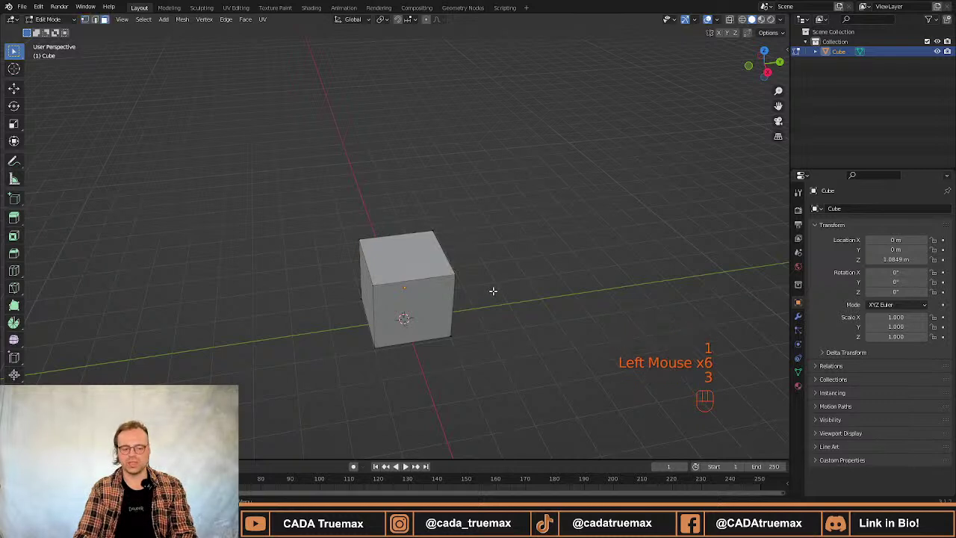
pyautogui.click(399, 269)
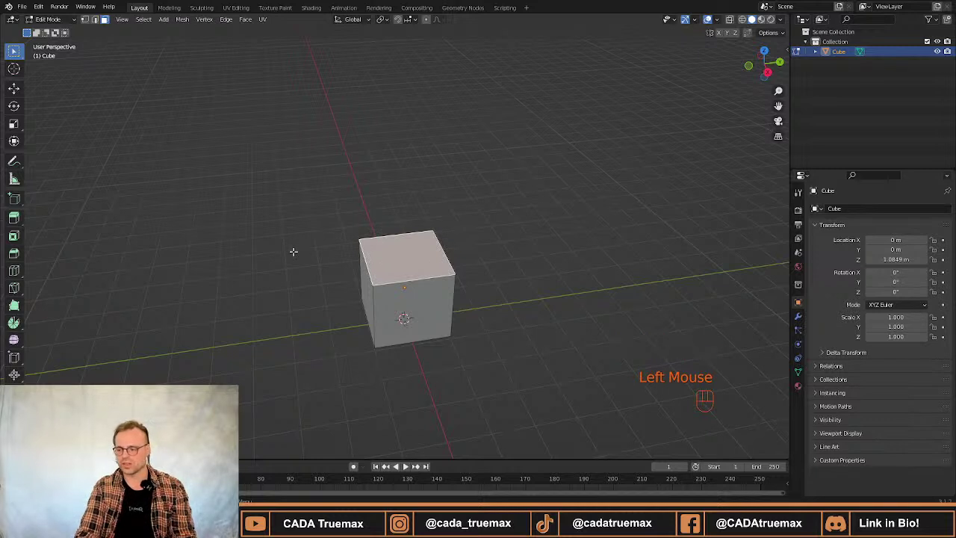
# Raise the cube's top face about 1.7 m along the global Z axis and select a tall side face.
pyautogui.press('g')
pyautogui.press('z')
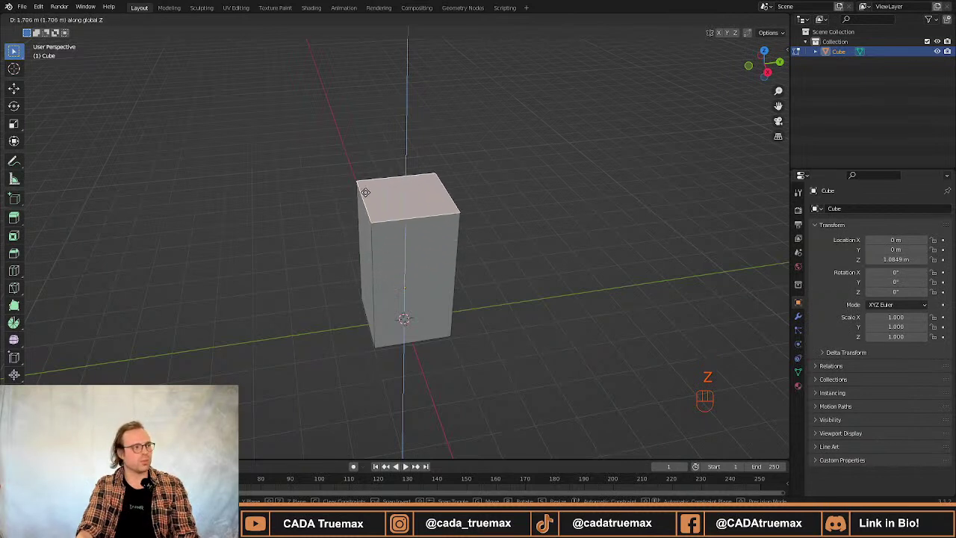
pyautogui.click(366, 188)
pyautogui.moveTo(545, 282); pyautogui.dragTo(628, 264, button='middle')
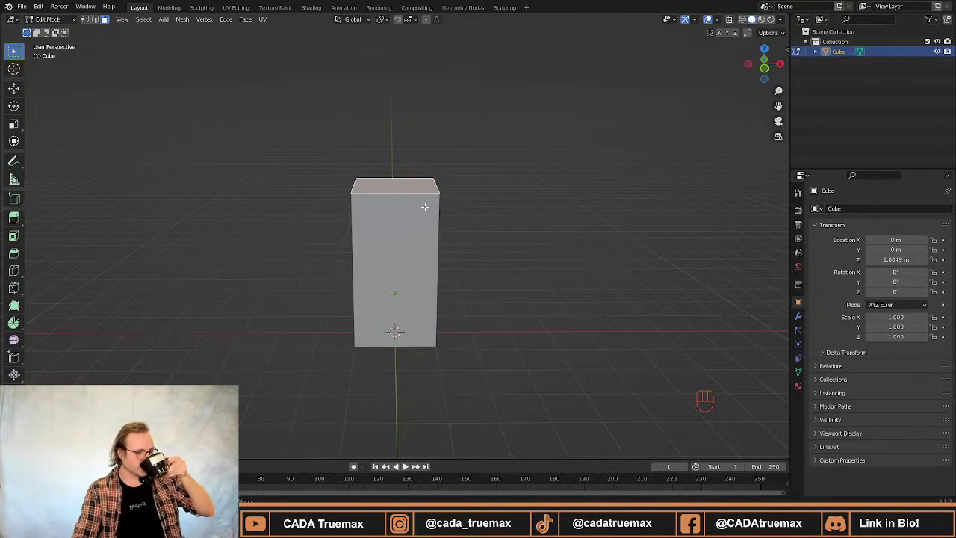
pyautogui.moveTo(444, 210); pyautogui.dragTo(468, 246, button='middle')
pyautogui.click(426, 241)
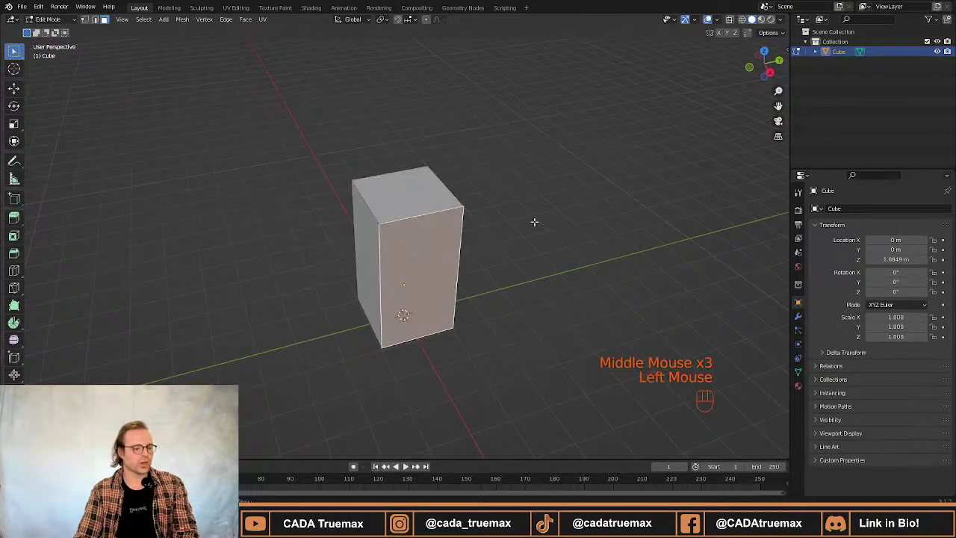
# Add two perpendicular vertical loop cuts through the middle of the box, dividing its top into four faces.
pyautogui.moveTo(535, 222); pyautogui.dragTo(493, 243, button='middle')
pyautogui.scroll(-1, 496, 247)
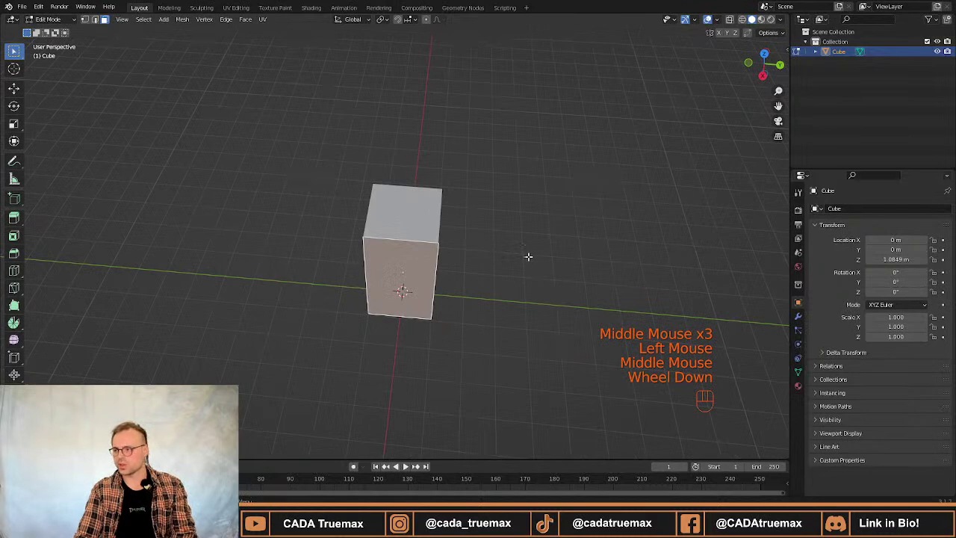
pyautogui.moveTo(348, 226); pyautogui.dragTo(555, 126, button='middle')
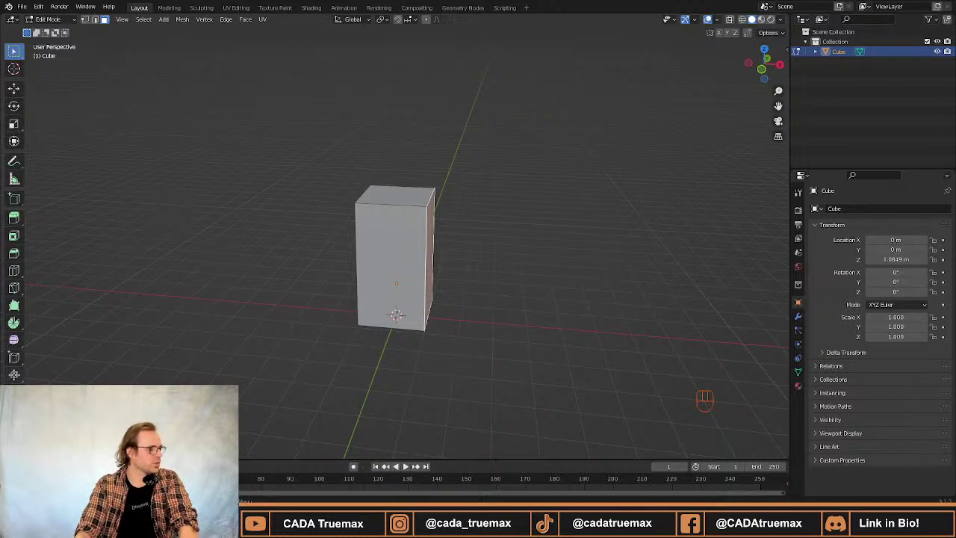
pyautogui.click(13, 272)
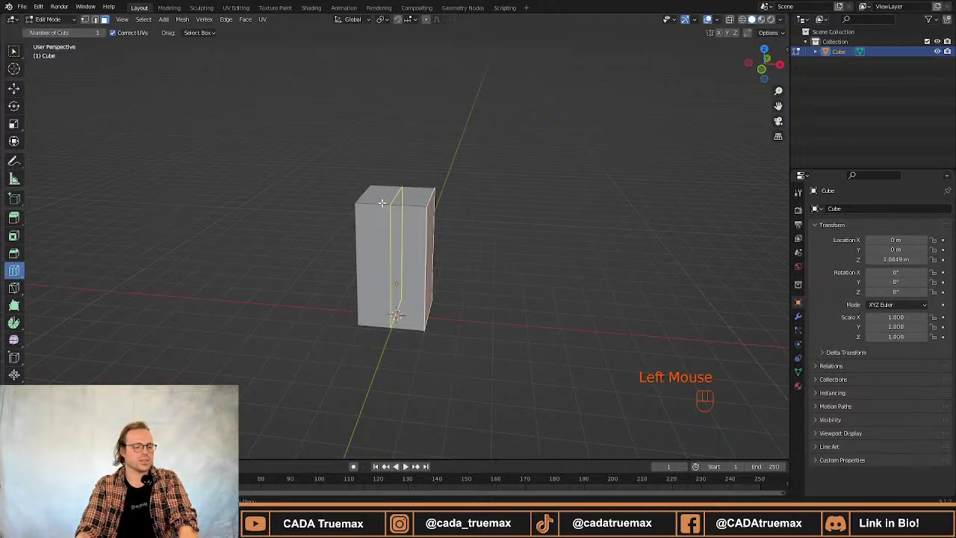
pyautogui.moveTo(519, 213); pyautogui.dragTo(428, 216, button='middle')
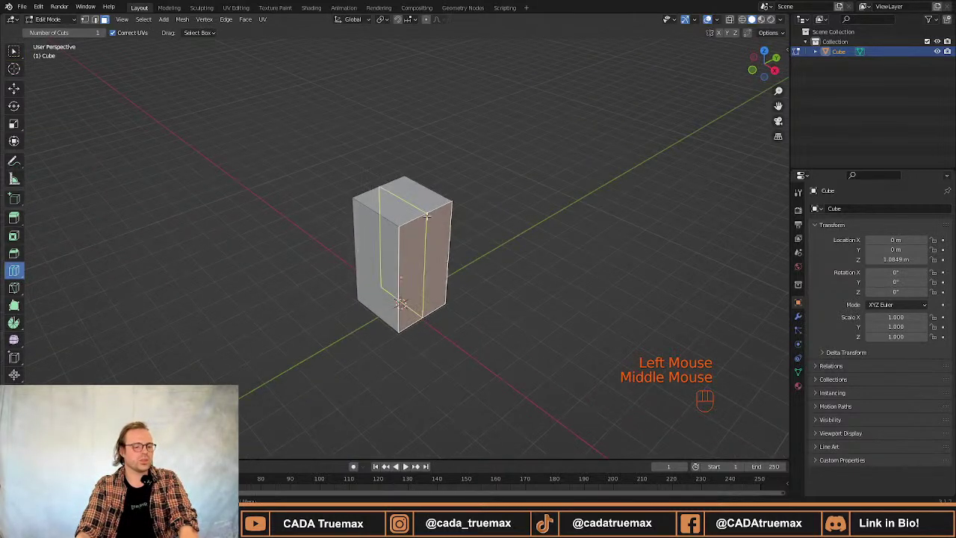
pyautogui.click(422, 213)
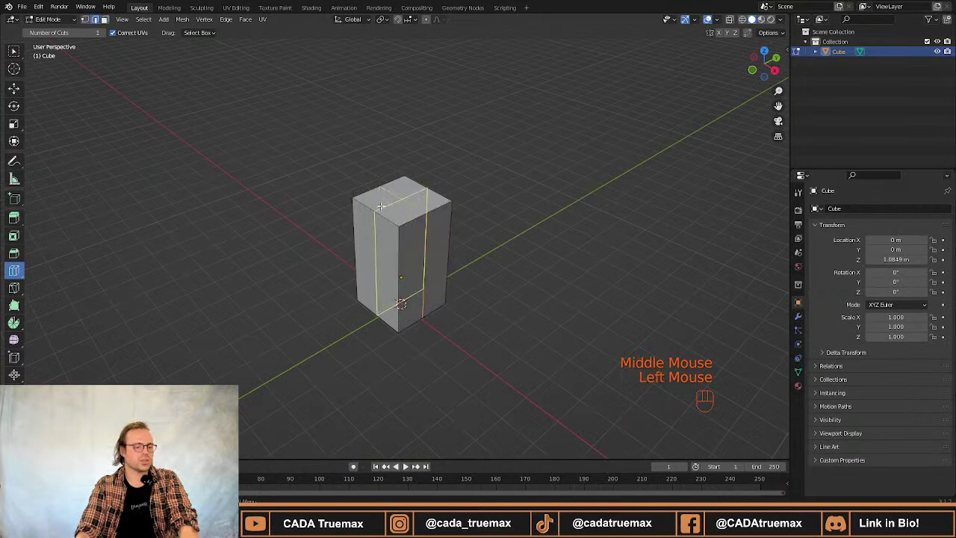
pyautogui.click(381, 206)
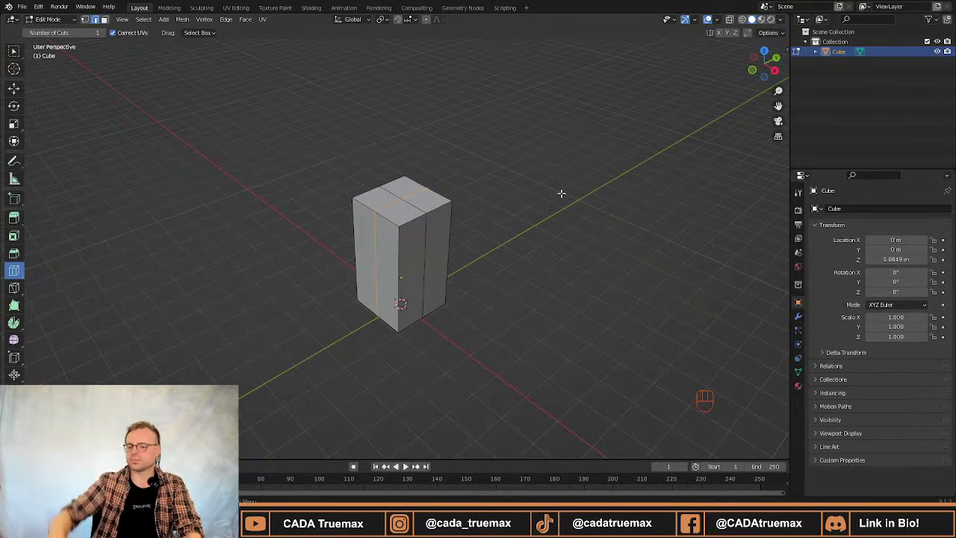
pyautogui.moveTo(574, 229); pyautogui.dragTo(591, 239, button='middle')
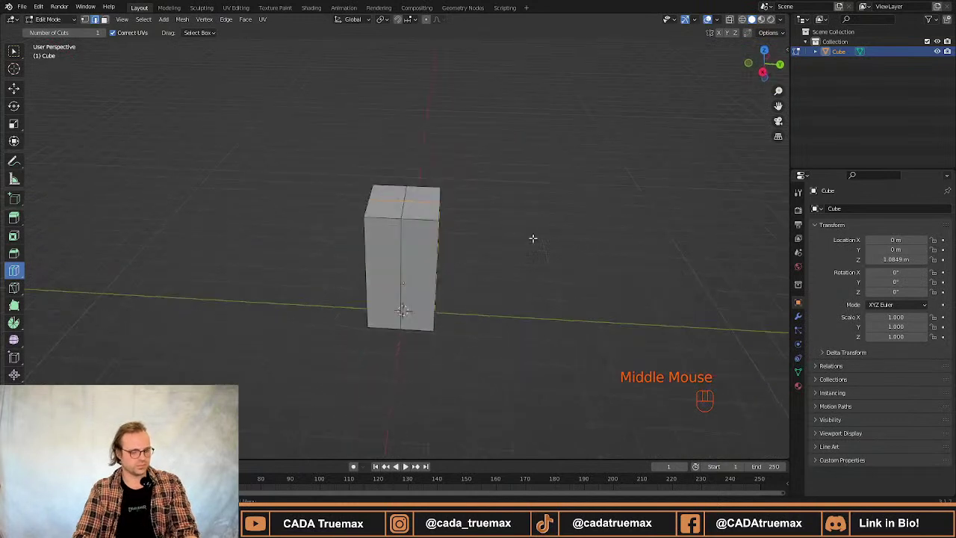
pyautogui.moveTo(531, 236); pyautogui.dragTo(541, 236, button='middle')
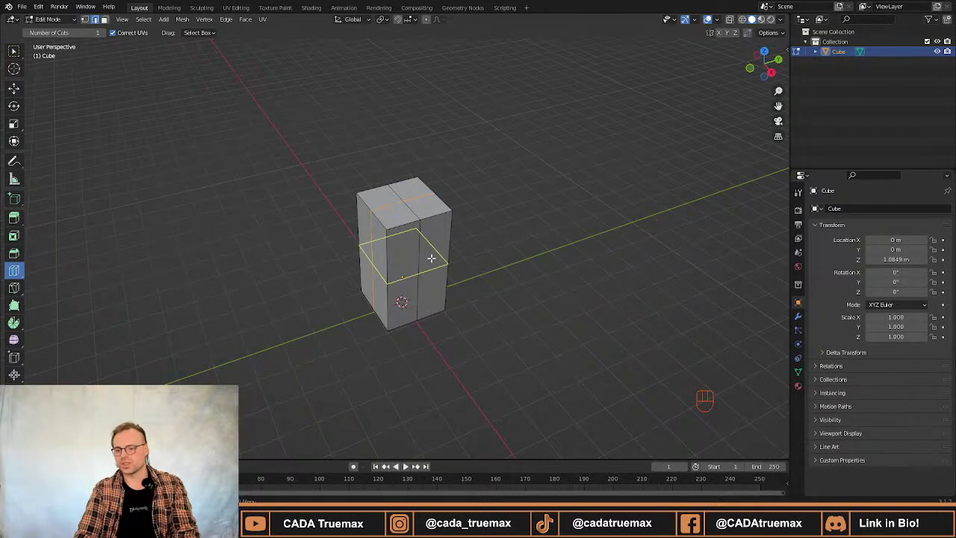
# Return to the Select tool, change to face selection, pick the four top faces one at a time and clear the selection.
pyautogui.press('w')
pyautogui.doubleClick(402, 212)
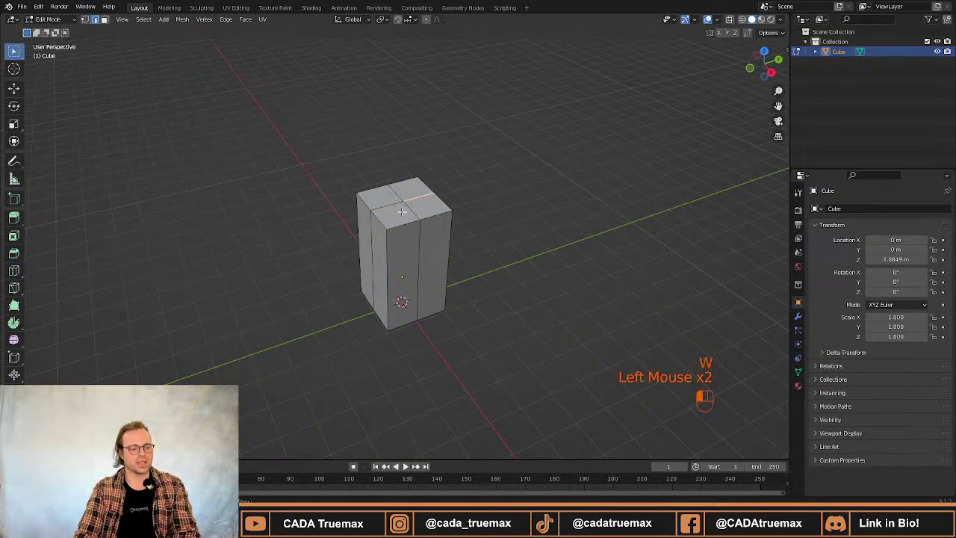
pyautogui.press('3')
pyautogui.click(458, 190)
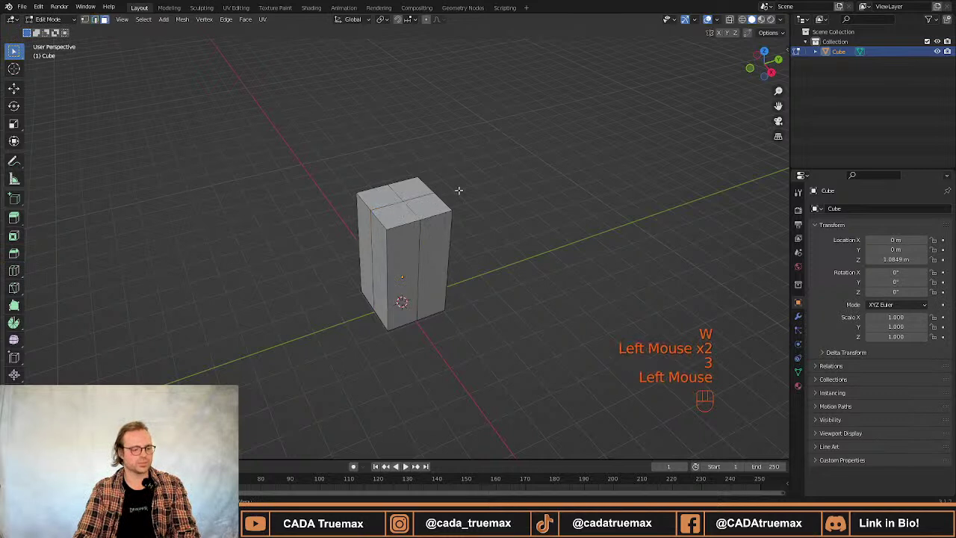
pyautogui.click(431, 203)
pyautogui.click(399, 215)
pyautogui.click(409, 192)
pyautogui.click(385, 204)
pyautogui.click(397, 214)
pyautogui.click(418, 209)
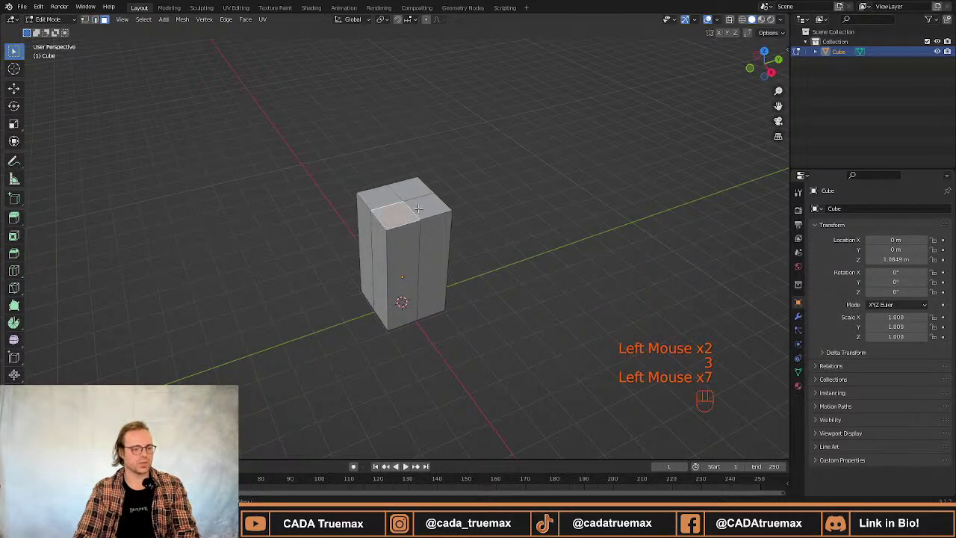
pyautogui.click(431, 204)
pyautogui.click(397, 214)
pyautogui.click(409, 192)
pyautogui.click(384, 203)
pyautogui.click(397, 215)
pyautogui.click(410, 192)
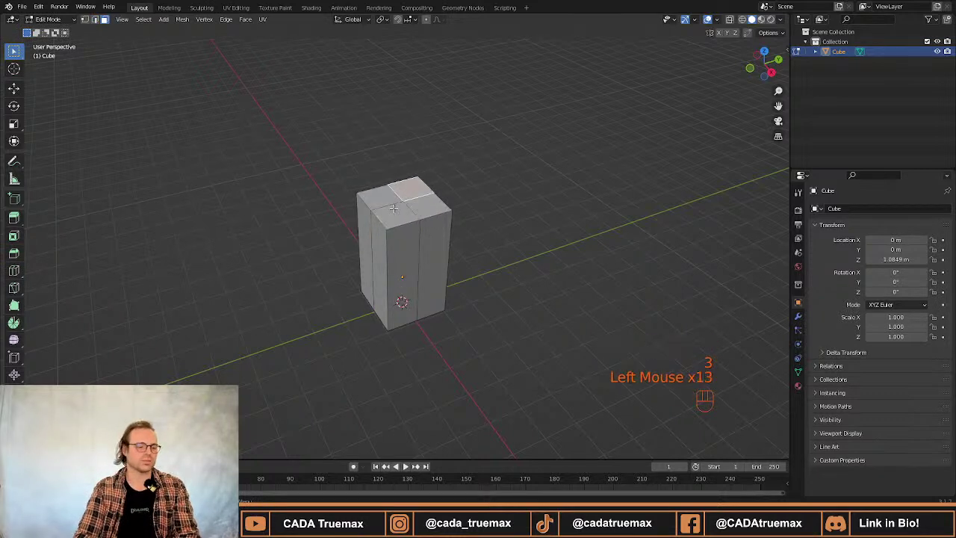
pyautogui.click(393, 209)
pyautogui.click(385, 198)
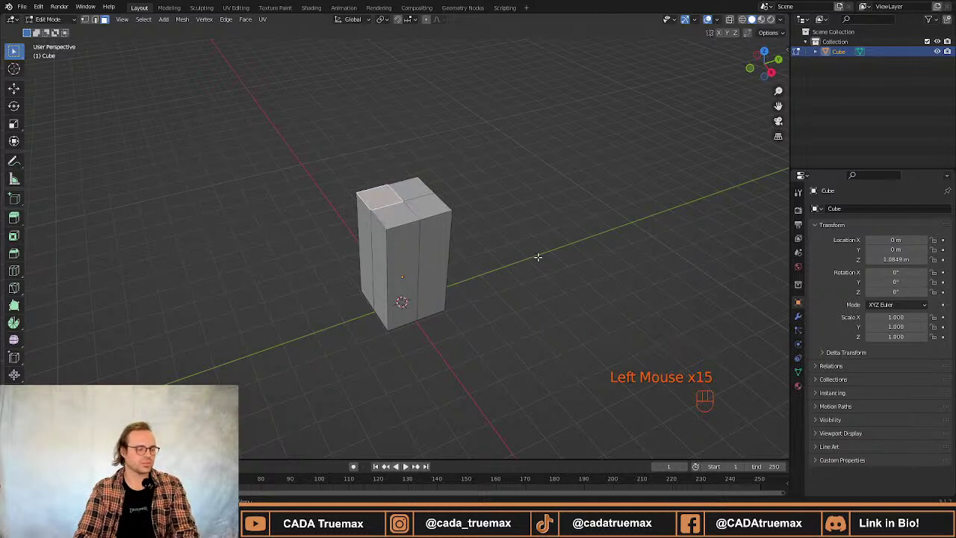
pyautogui.click(538, 207)
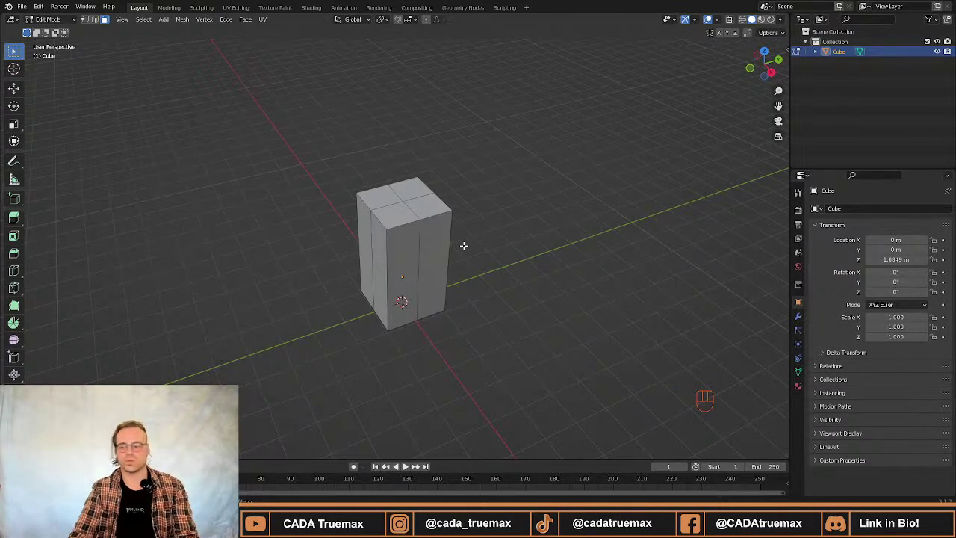
# Change to edge selection, select both vertical edge loops around the box together and clear the selection.
pyautogui.moveTo(417, 245); pyautogui.dragTo(560, 232, button='middle')
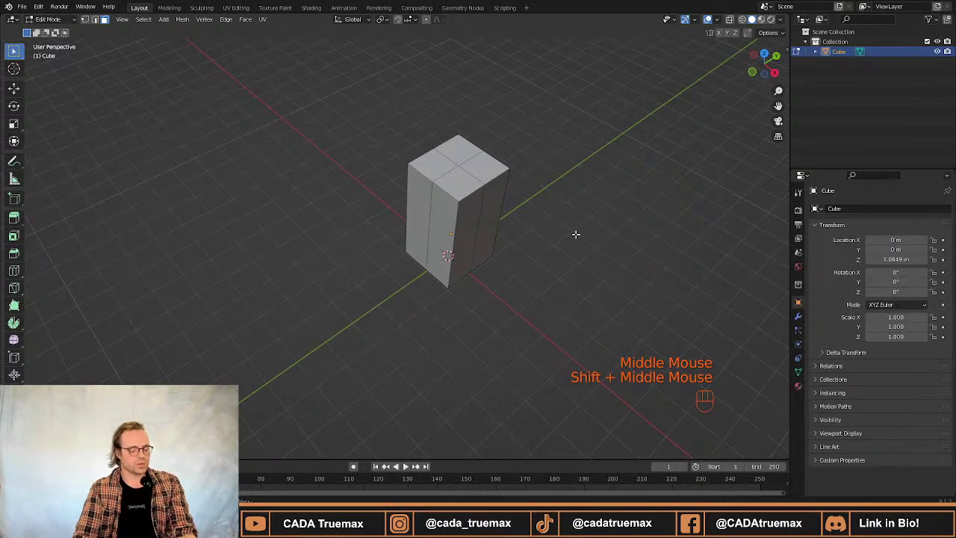
pyautogui.press('2')
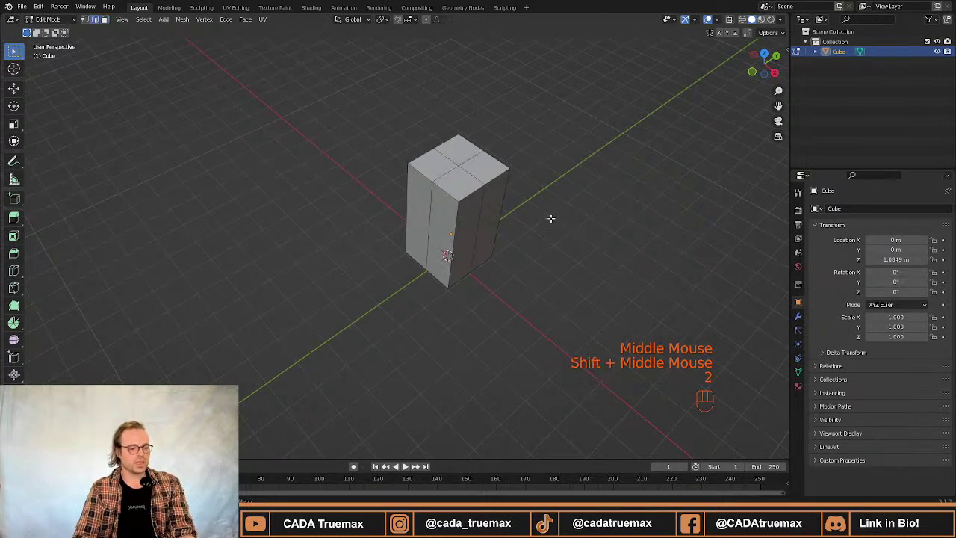
pyautogui.click(476, 174)
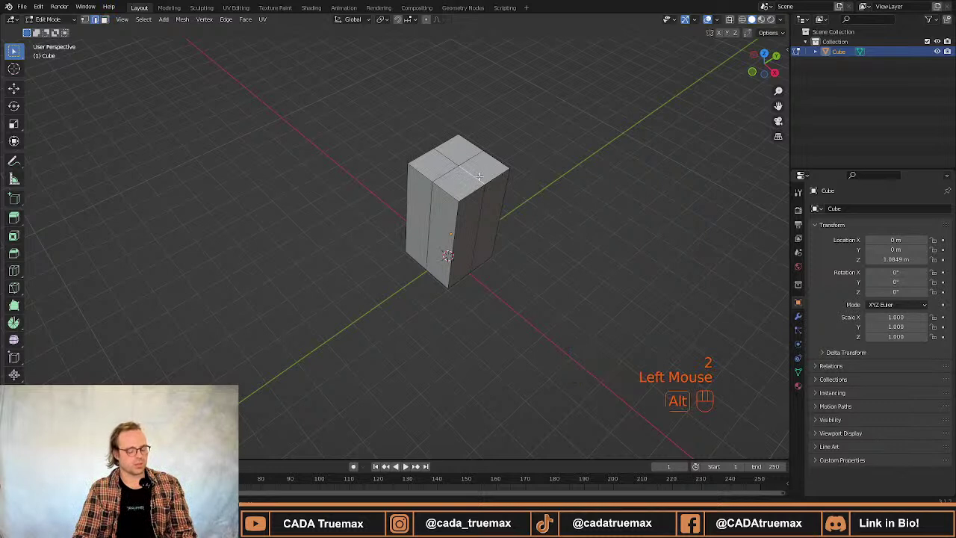
pyautogui.keyDown('alt'); pyautogui.keyDown('shift'); pyautogui.click(479, 175); pyautogui.keyUp('shift'); pyautogui.keyUp('alt')
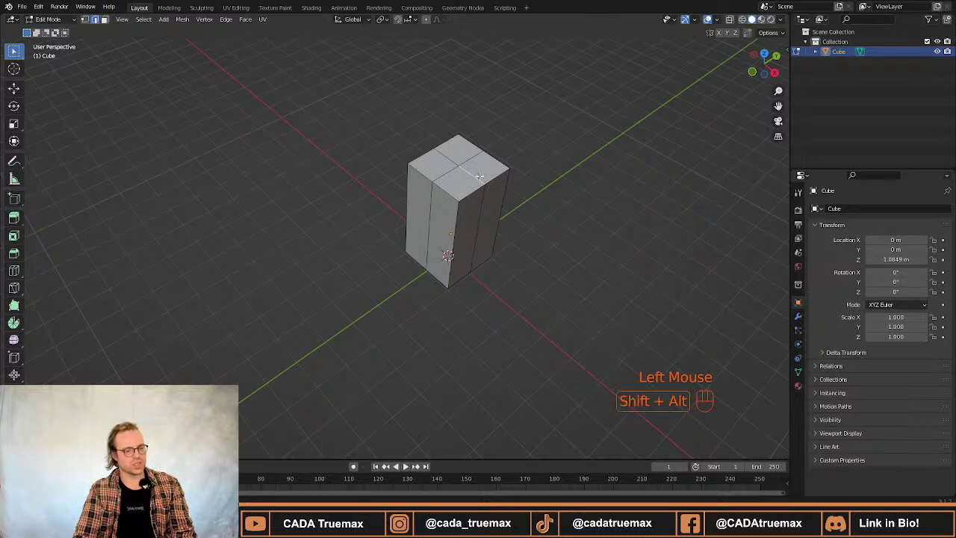
pyautogui.keyDown('alt'); pyautogui.keyDown('shift'); pyautogui.click(476, 176); pyautogui.keyUp('shift'); pyautogui.keyUp('alt')
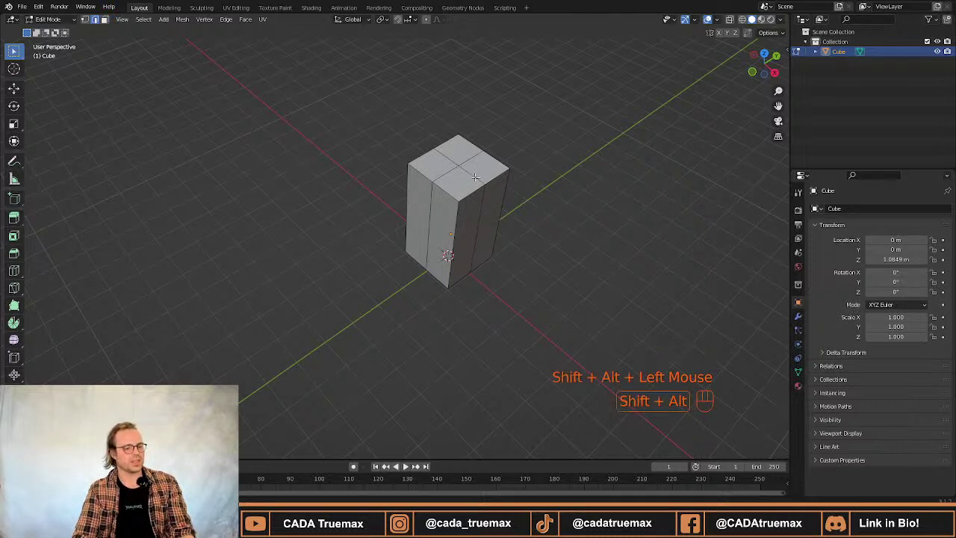
pyautogui.keyDown('alt'); pyautogui.keyDown('shift'); pyautogui.click(476, 176); pyautogui.keyUp('shift'); pyautogui.keyUp('alt')
pyautogui.keyDown('alt'); pyautogui.keyDown('shift'); pyautogui.click(453, 174); pyautogui.keyUp('shift'); pyautogui.keyUp('alt')
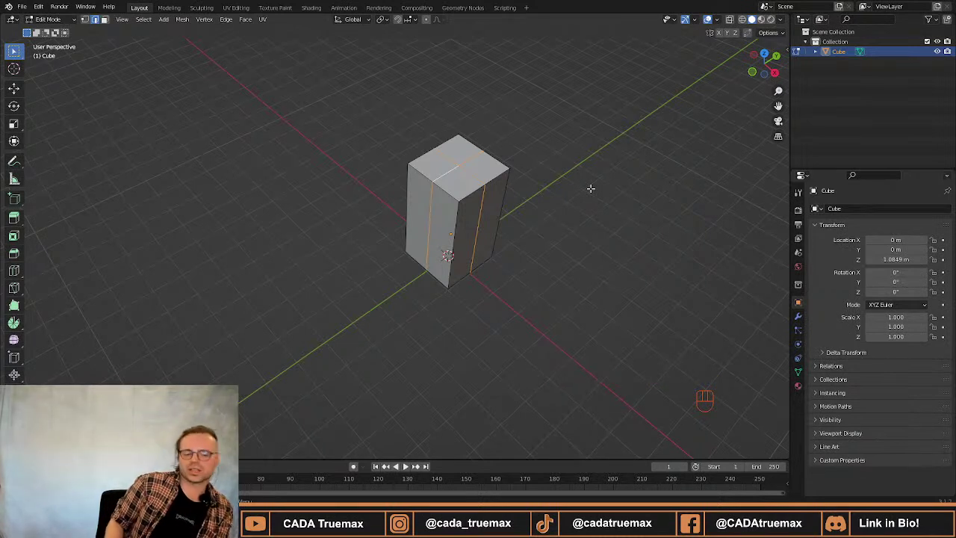
pyautogui.click(598, 249)
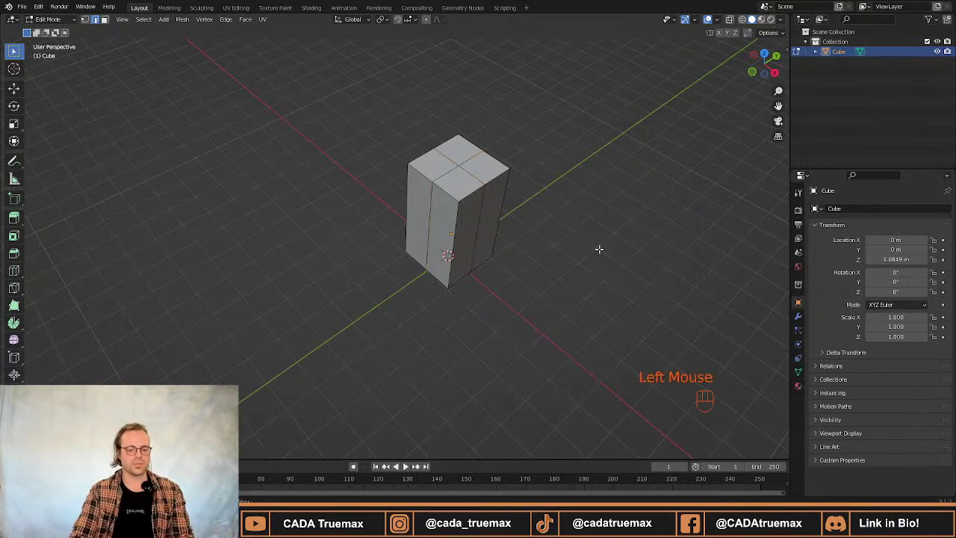
# Select both vertical edge loops and scale them outward by about 1.36 in X and Y, locking the Z axis.
pyautogui.keyDown('alt'); pyautogui.keyDown('shift'); pyautogui.click(481, 212); pyautogui.keyUp('shift'); pyautogui.keyUp('alt')
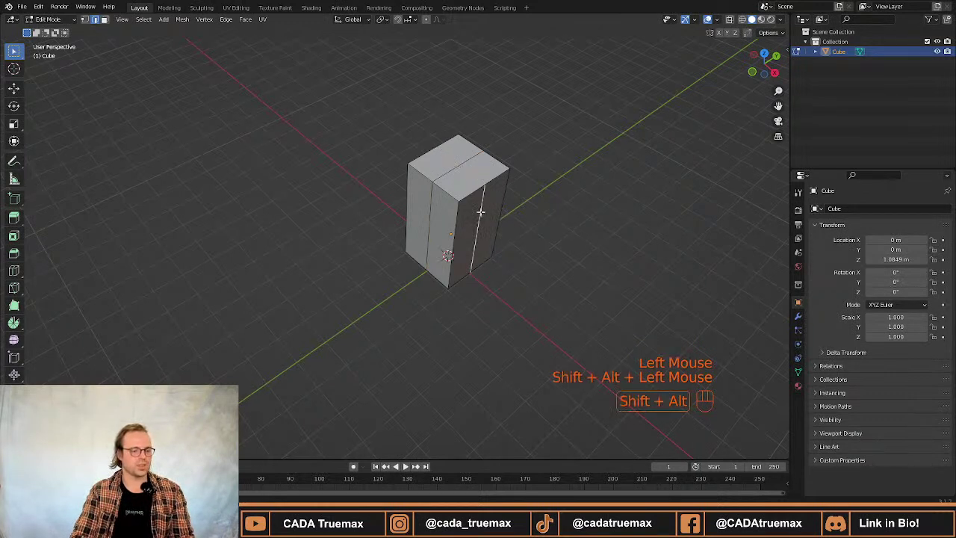
pyautogui.keyDown('alt'); pyautogui.keyDown('shift'); pyautogui.click(449, 172); pyautogui.keyUp('shift'); pyautogui.keyUp('alt')
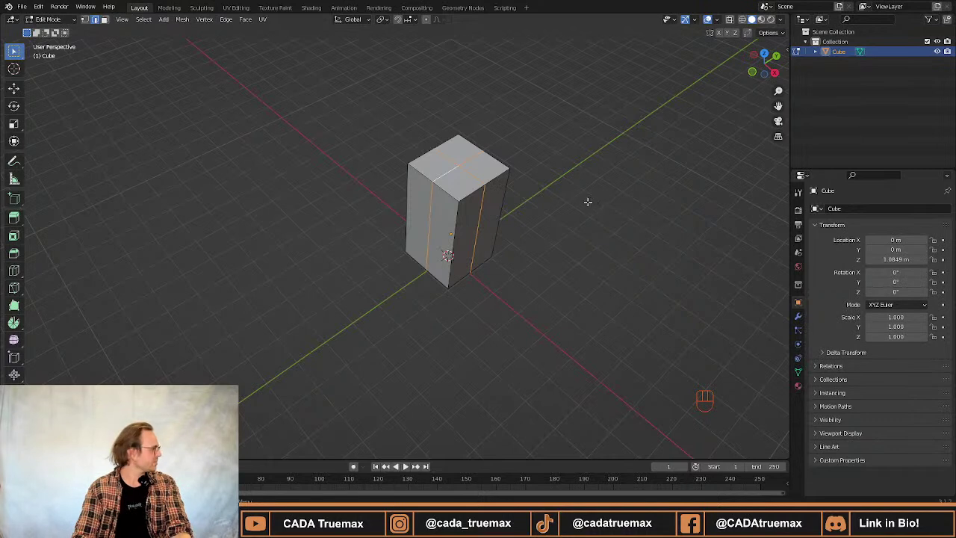
pyautogui.moveTo(588, 202); pyautogui.dragTo(574, 236, button='middle')
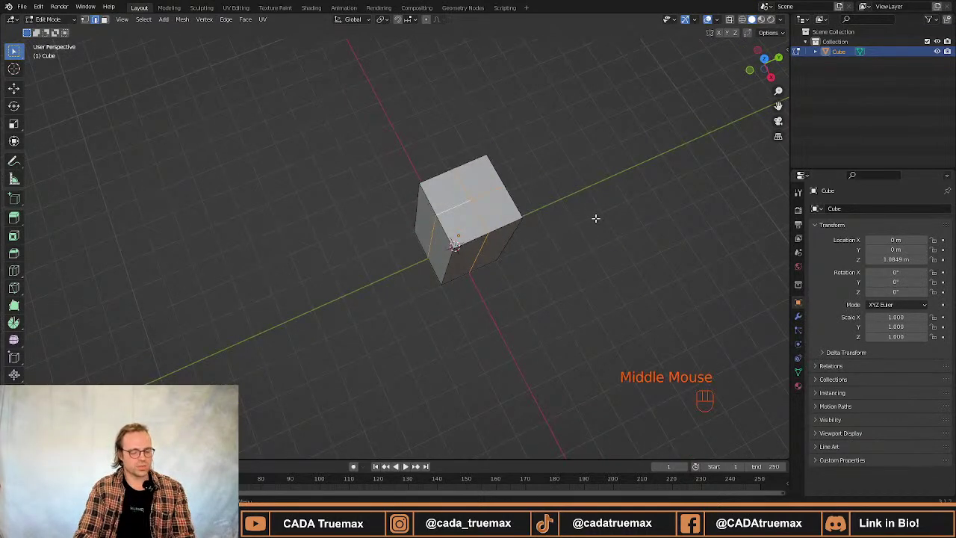
pyautogui.press('s')
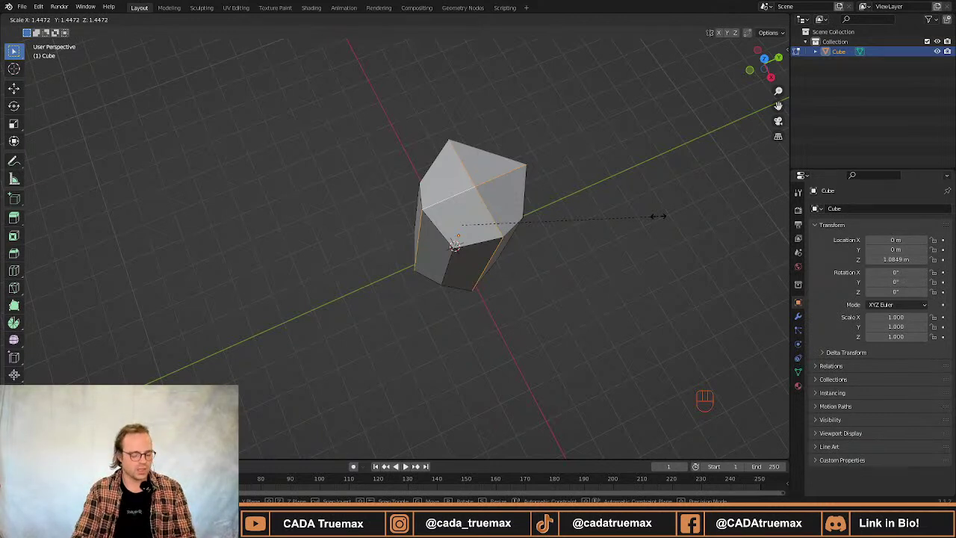
pyautogui.press('shift')
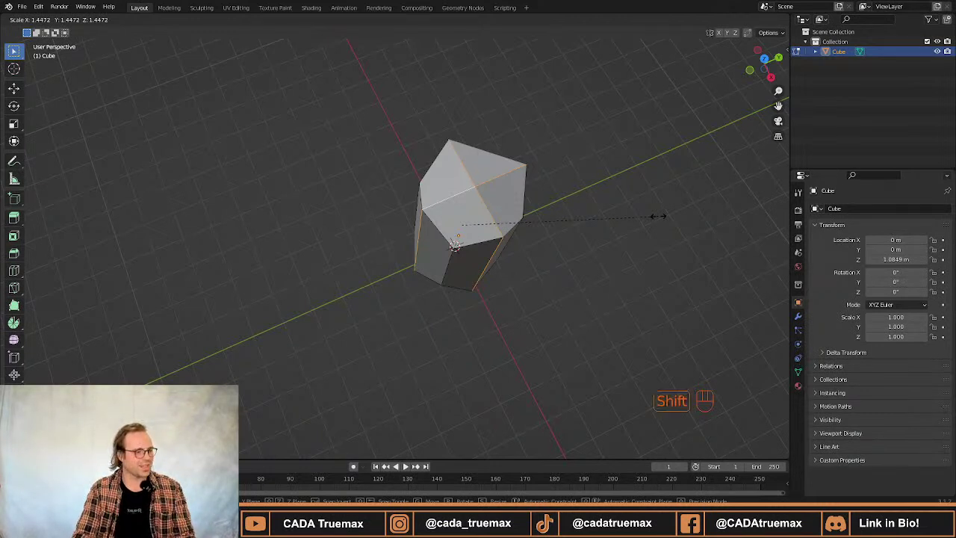
pyautogui.hotkey('shift', 'z')
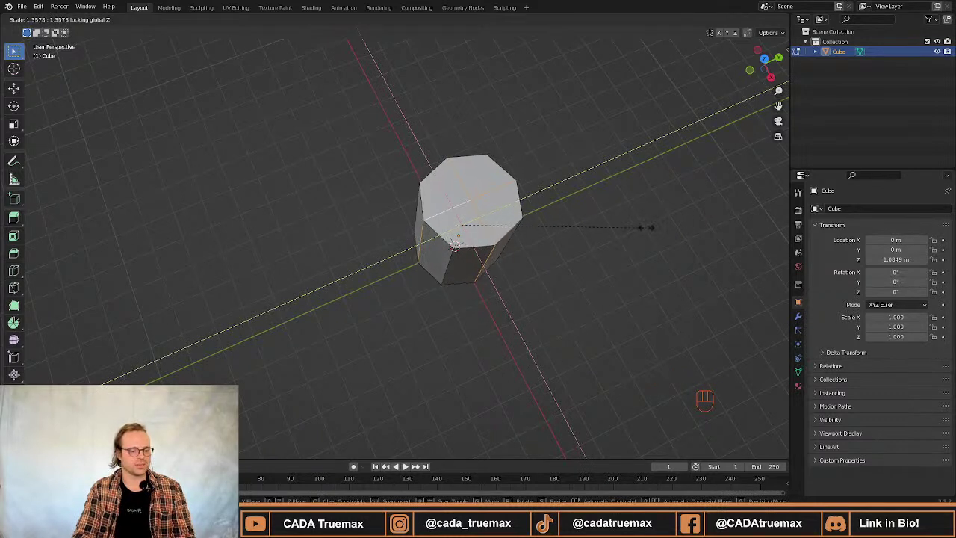
pyautogui.click(650, 227)
pyautogui.moveTo(619, 252); pyautogui.dragTo(512, 229, button='middle')
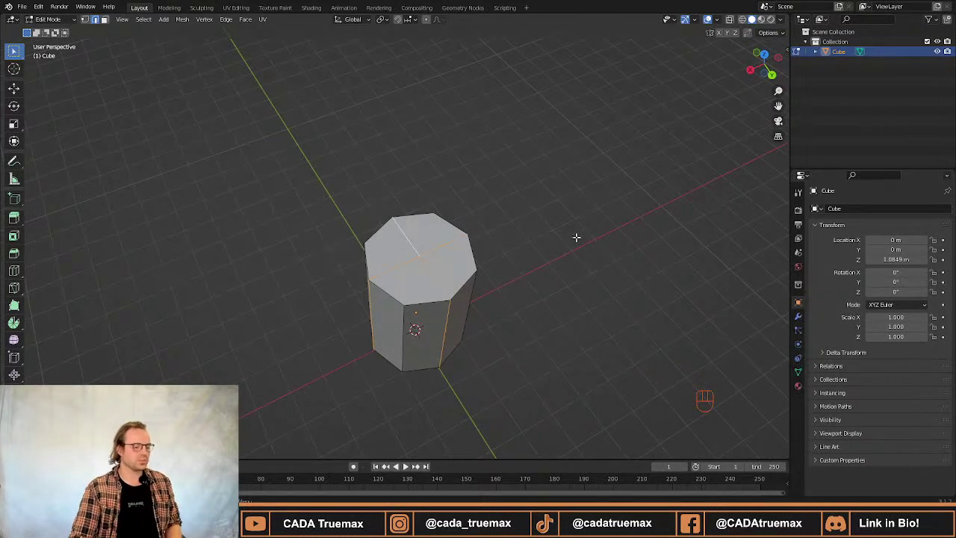
pyautogui.moveTo(520, 248)
pyautogui.mouseDown(button='middle')
pyautogui.moveTo(499, 249)
pyautogui.moveTo(523, 263)
pyautogui.mouseUp(button='middle')
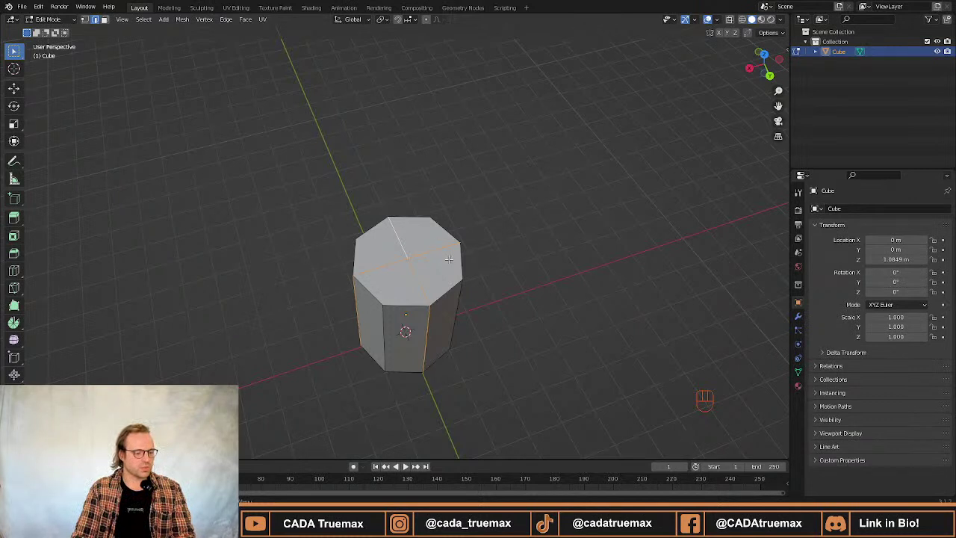
# Change to face selection and select all four faces on the top of the octagonal column.
pyautogui.press('3')
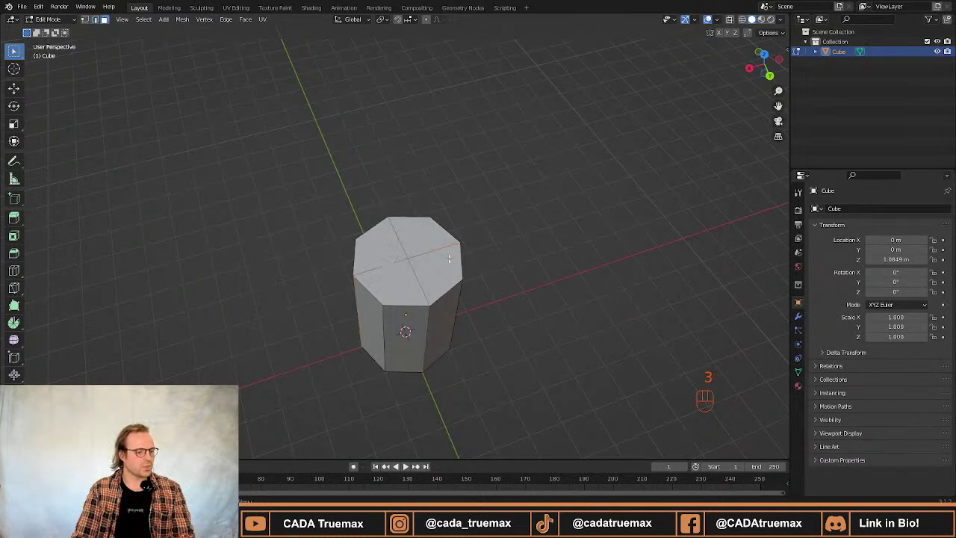
pyautogui.click(437, 267)
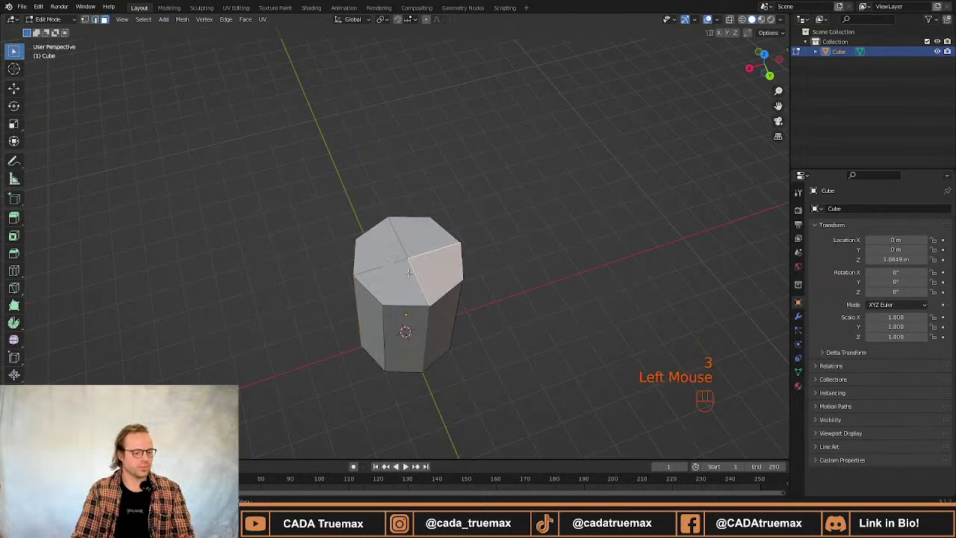
pyautogui.keyDown('shift'); pyautogui.click(388, 274); pyautogui.keyUp('shift')
pyautogui.keyDown('shift'); pyautogui.click(377, 237); pyautogui.keyUp('shift')
pyautogui.keyDown('shift'); pyautogui.click(424, 233); pyautogui.keyUp('shift')
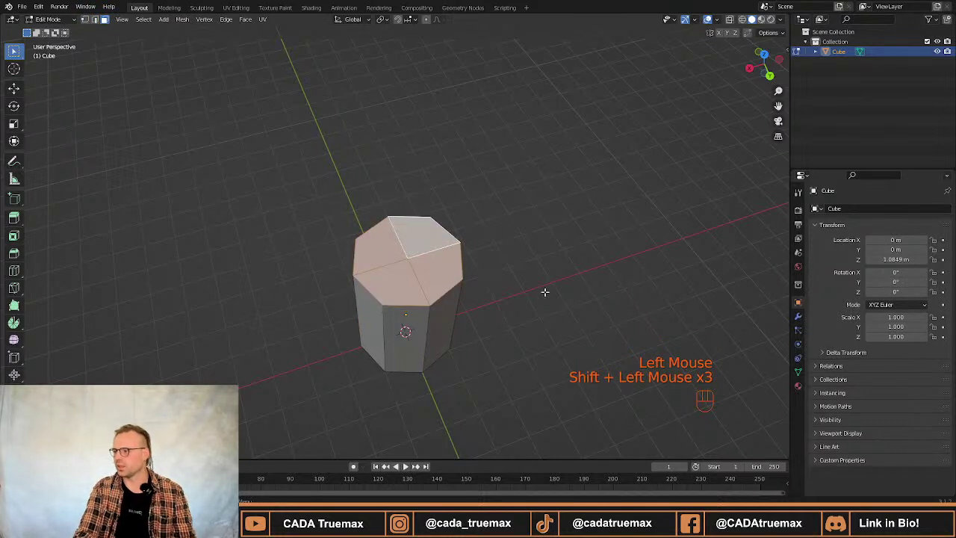
# Add the four faces on the column's bottom to the selected top faces.
pyautogui.moveTo(440, 372); pyautogui.dragTo(431, 182, button='middle')
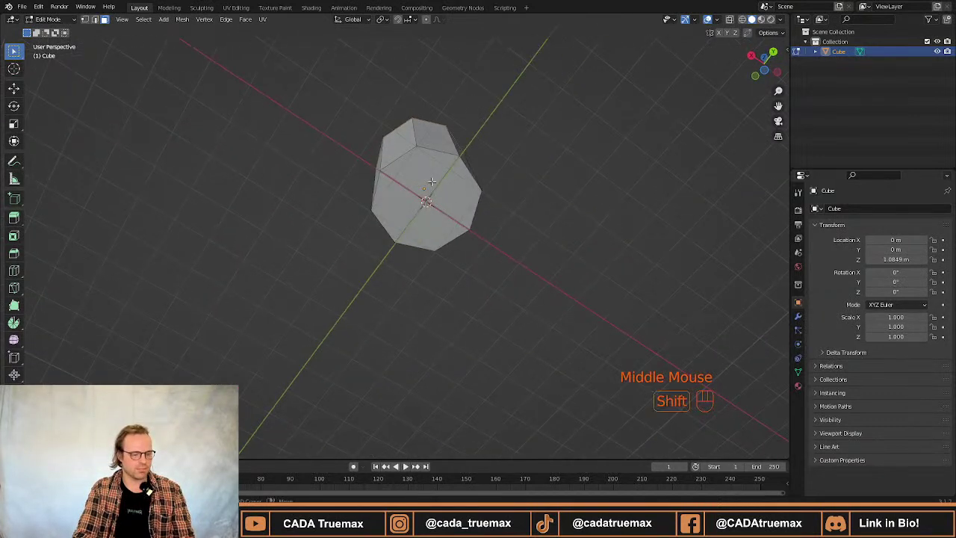
pyautogui.keyDown('shift'); pyautogui.click(429, 180); pyautogui.keyUp('shift')
pyautogui.keyDown('shift'); pyautogui.click(412, 200); pyautogui.keyUp('shift')
pyautogui.keyDown('shift'); pyautogui.click(421, 218); pyautogui.keyUp('shift')
pyautogui.keyDown('shift'); pyautogui.click(465, 200); pyautogui.keyUp('shift')
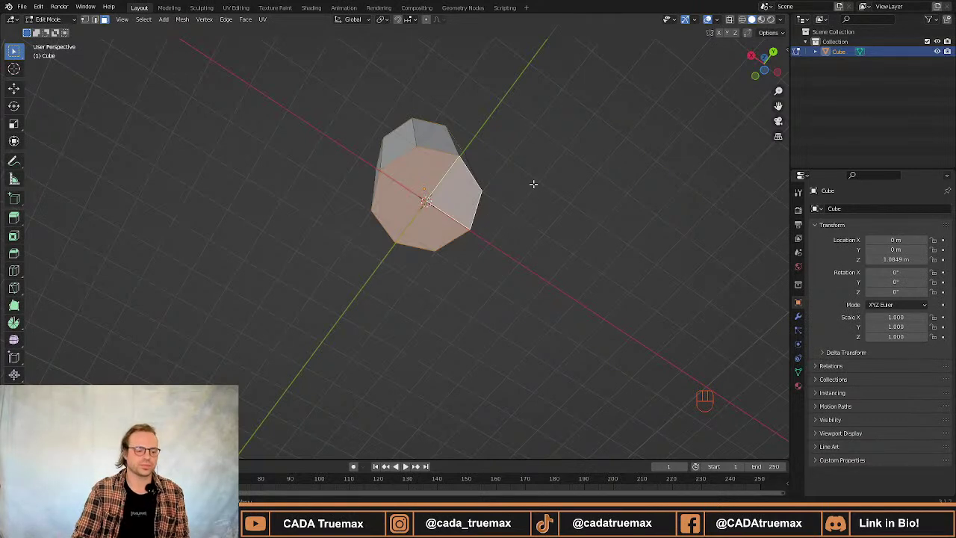
pyautogui.moveTo(531, 181); pyautogui.dragTo(625, 301, button='middle')
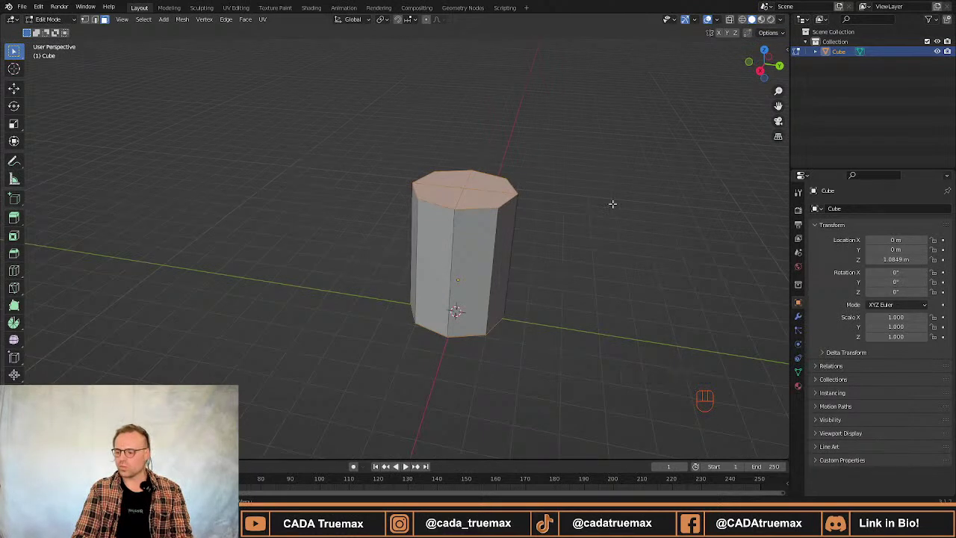
pyautogui.moveTo(591, 186); pyautogui.dragTo(568, 211, button='middle')
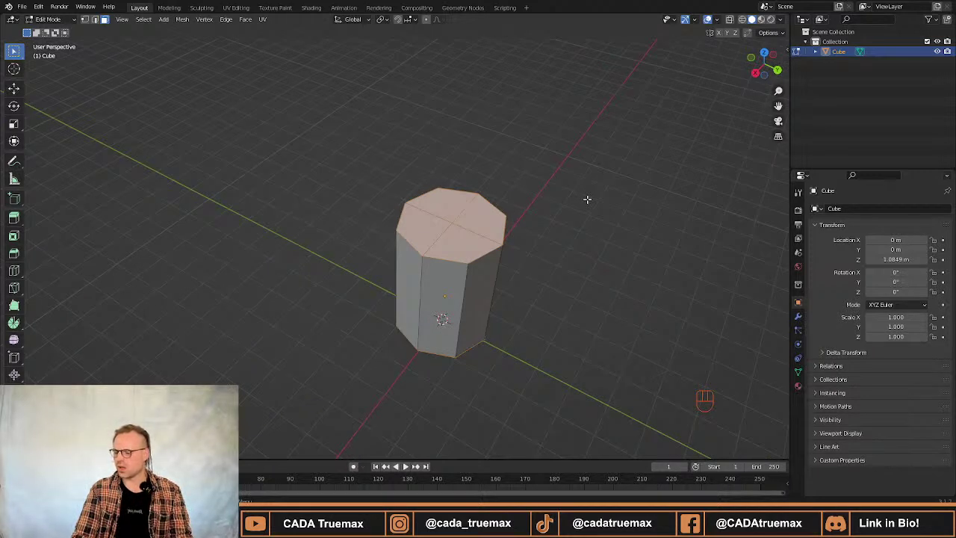
# Change to edge selection and select both vertical edge loops around the octagonal column together.
pyautogui.click(583, 187)
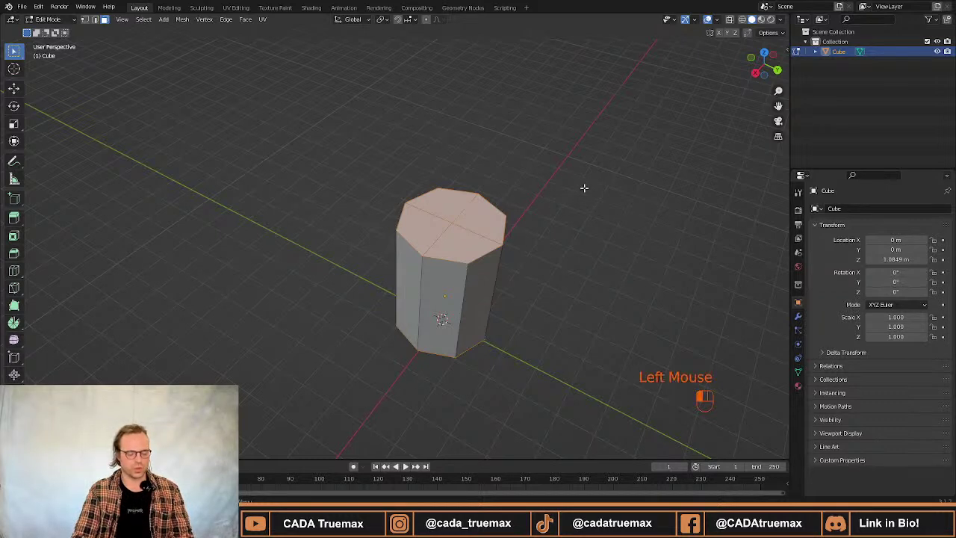
pyautogui.keyDown('alt'); pyautogui.click(484, 228); pyautogui.keyUp('alt')
pyautogui.keyDown('alt'); pyautogui.click(482, 229); pyautogui.keyUp('alt')
pyautogui.keyDown('alt'); pyautogui.keyDown('shift'); pyautogui.click(446, 231); pyautogui.keyUp('shift'); pyautogui.keyUp('alt')
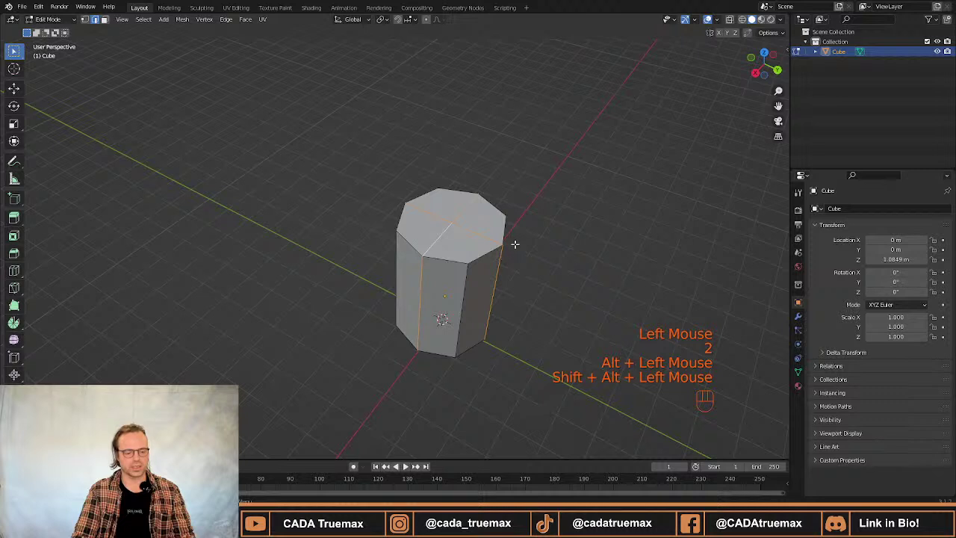
pyautogui.keyDown('alt'); pyautogui.keyDown('shift'); pyautogui.click(467, 232); pyautogui.keyUp('shift'); pyautogui.keyUp('alt')
pyautogui.keyDown('alt'); pyautogui.keyDown('shift'); pyautogui.click(473, 231); pyautogui.keyUp('shift'); pyautogui.keyUp('alt')
pyautogui.keyDown('alt'); pyautogui.keyDown('shift'); pyautogui.click(472, 231); pyautogui.keyUp('shift'); pyautogui.keyUp('alt')
pyautogui.keyDown('alt'); pyautogui.keyDown('shift'); pyautogui.click(473, 231); pyautogui.keyUp('shift'); pyautogui.keyUp('alt')
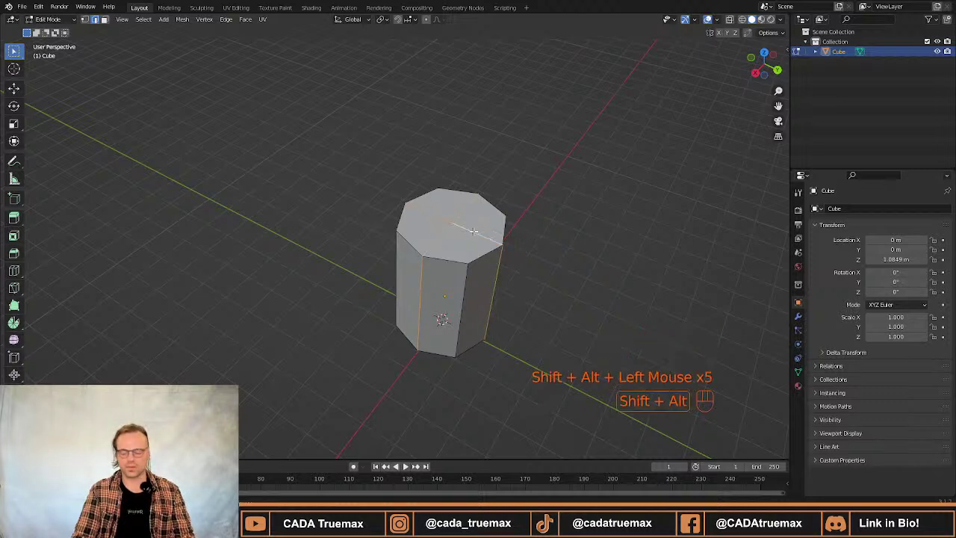
pyautogui.keyDown('alt'); pyautogui.keyDown('shift'); pyautogui.click(473, 229); pyautogui.keyUp('shift'); pyautogui.keyUp('alt')
pyautogui.keyDown('alt'); pyautogui.keyDown('shift'); pyautogui.click(475, 230); pyautogui.keyUp('shift'); pyautogui.keyUp('alt')
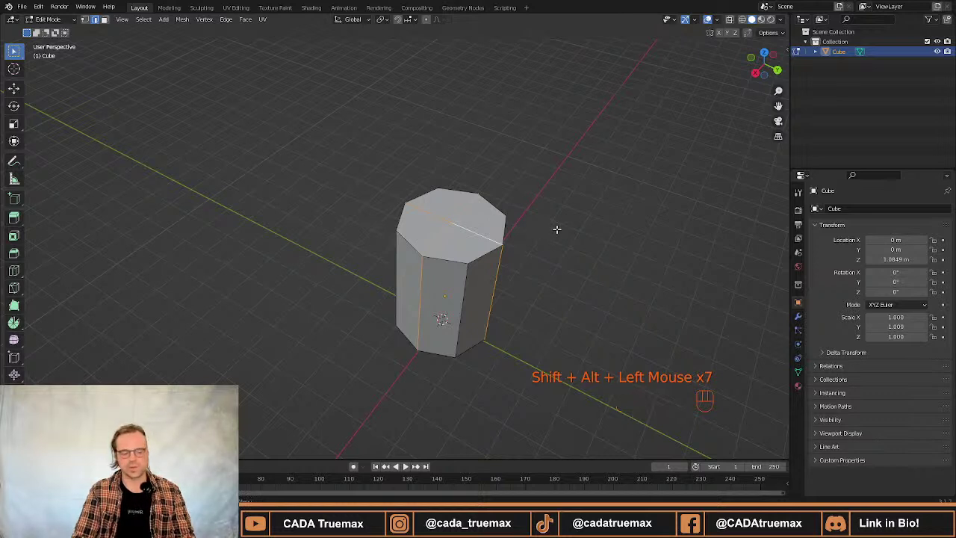
# Clear the edge selection, change to face selection, pick one top face and clear it again.
pyautogui.click(620, 200)
pyautogui.press('3')
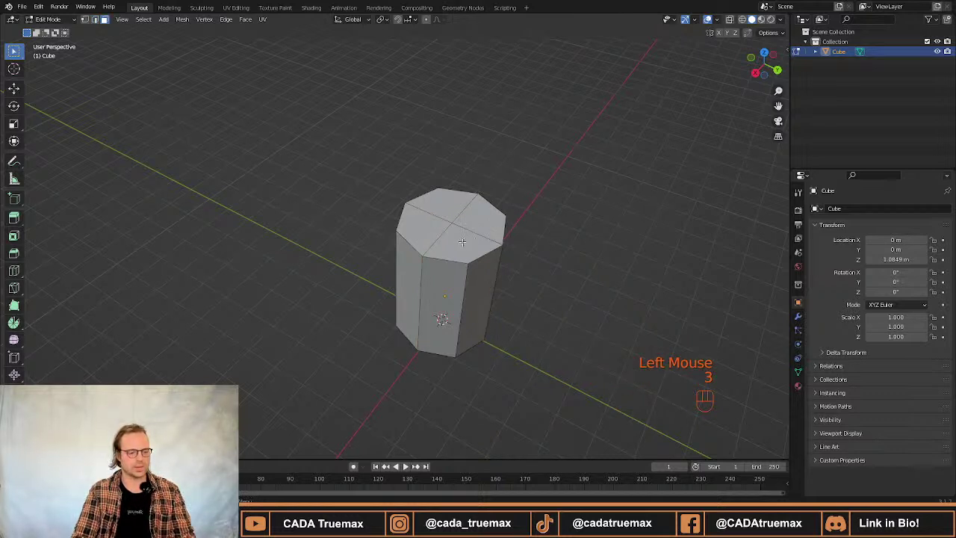
pyautogui.click(464, 243)
pyautogui.click(581, 173)
# Undo back to the rectangular box before the outward scaling, with both vertical edge loops selected.
pyautogui.hotkey('ctrl', 'z')
pyautogui.hotkey('ctrl', 'z')
pyautogui.hotkey('ctrl', 'z')
pyautogui.hotkey('ctrl', 'z')
pyautogui.hotkey('ctrl', 'z')
pyautogui.hotkey('ctrl', 'z')
pyautogui.hotkey('ctrl', 'z')
pyautogui.hotkey('ctrl', 'z')
pyautogui.hotkey('ctrl', 'z')
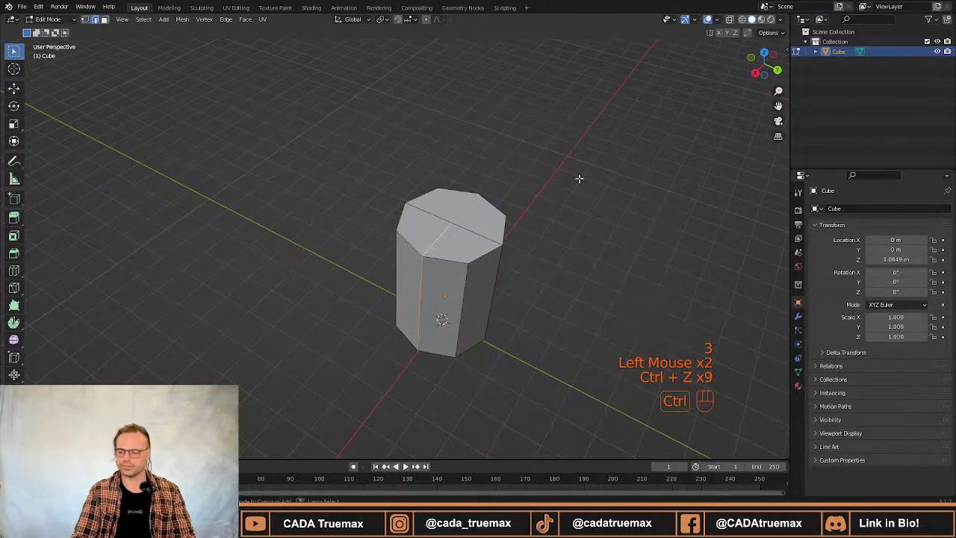
pyautogui.hotkey('ctrl', 'z')
pyautogui.hotkey('ctrl', 'z')
pyautogui.hotkey('ctrl', 'z')
pyautogui.hotkey('ctrl', 'z')
pyautogui.hotkey('ctrl', 'z')
pyautogui.hotkey('ctrl', 'z')
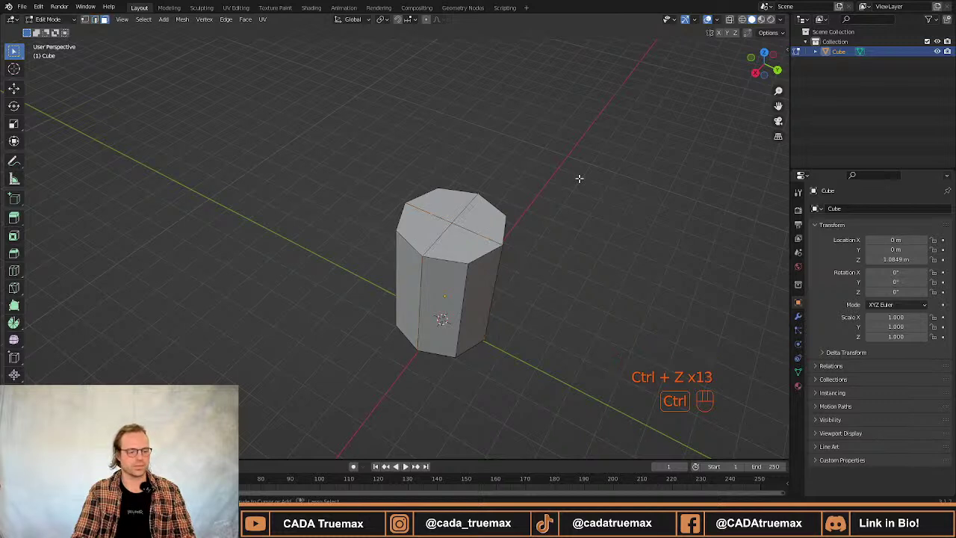
pyautogui.hotkey('ctrl', 'z')
pyautogui.hotkey('ctrl', 'z')
pyautogui.hotkey('ctrl', 'z')
pyautogui.hotkey('ctrl', 'z')
pyautogui.hotkey('ctrl', 'z')
pyautogui.hotkey('ctrl', 'z')
pyautogui.hotkey('ctrl', 'z')
pyautogui.hotkey('ctrl', 'z')
pyautogui.hotkey('ctrl', 'z')
pyautogui.hotkey('ctrl', 'z')
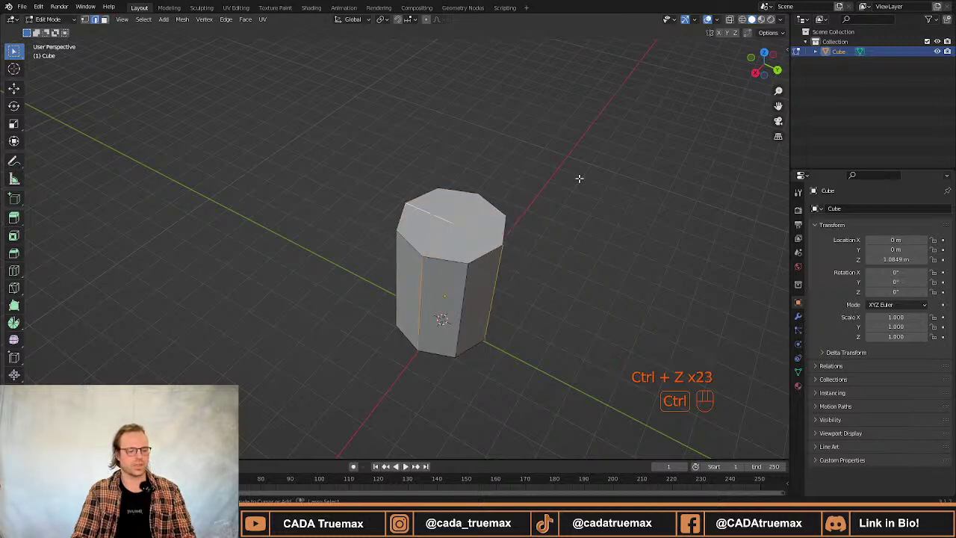
pyautogui.keyDown('alt'); pyautogui.keyDown('shift'); pyautogui.click(485, 229); pyautogui.keyUp('shift'); pyautogui.keyUp('alt')
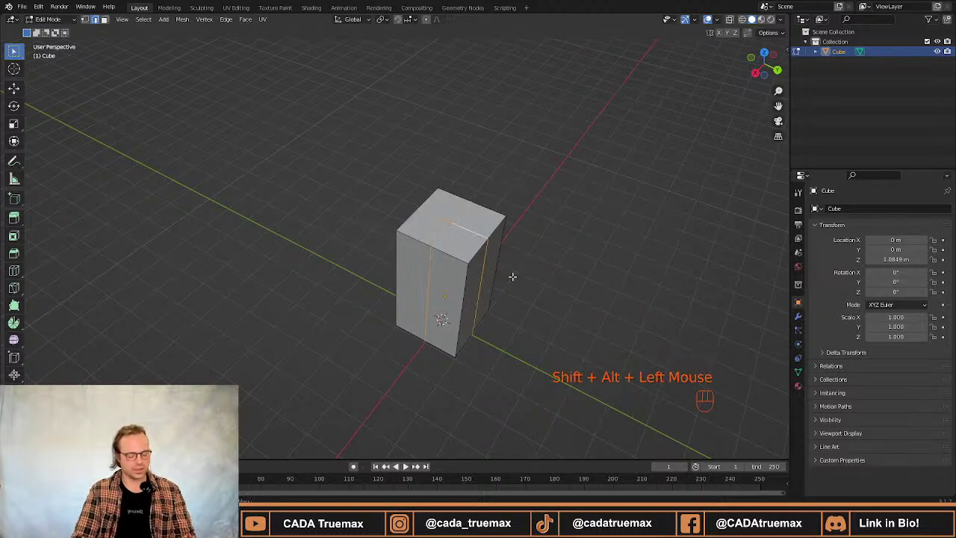
pyautogui.press('s')
pyautogui.press('shift')
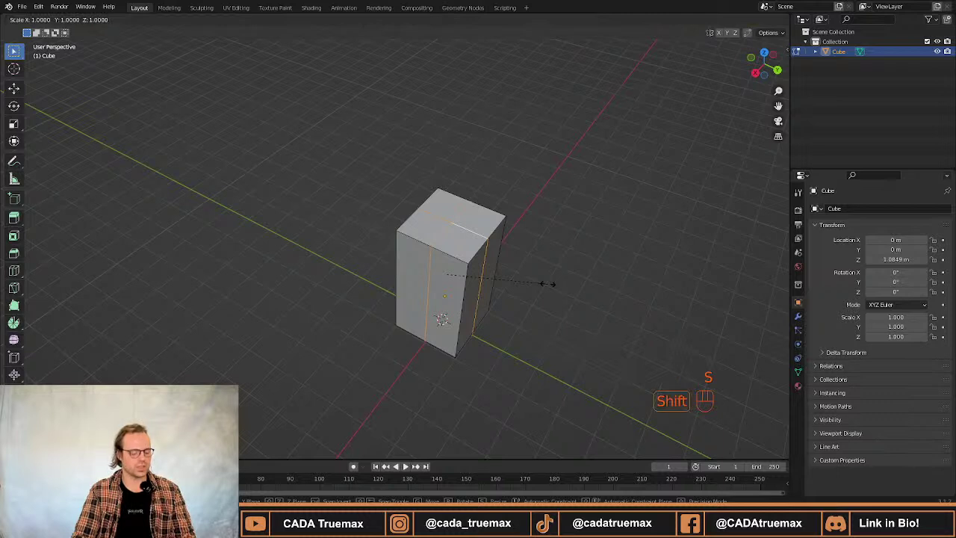
pyautogui.hotkey('shift', 'z')
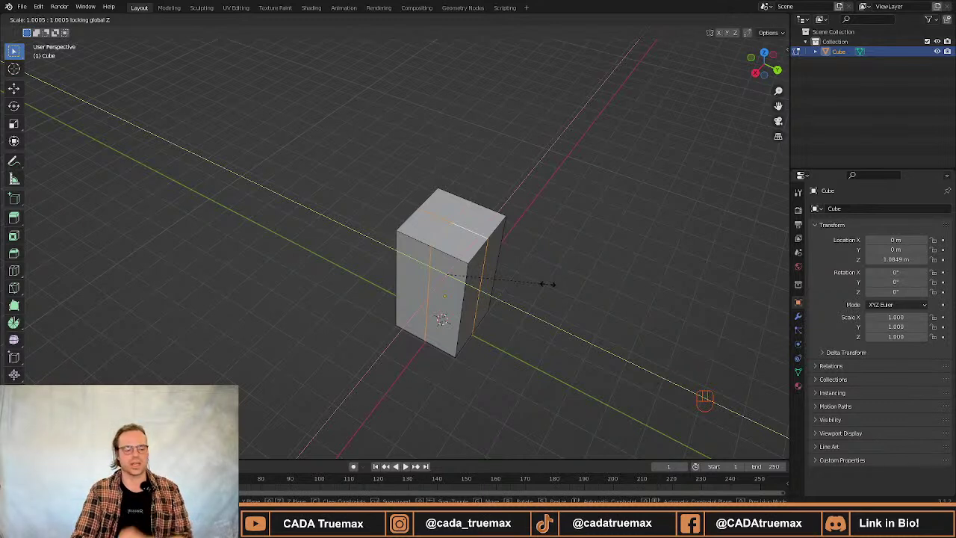
pyautogui.rightClick(582, 299)
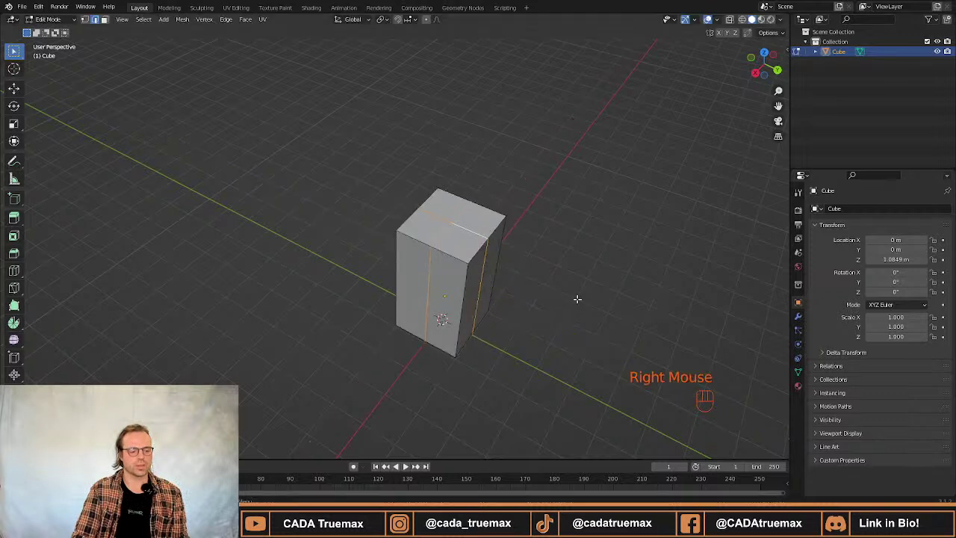
# Scale both vertical edge loops outward in X and Y, locking the Z axis, to form an octagonal column.
pyautogui.press('s')
pyautogui.hotkey('shift', 'z')
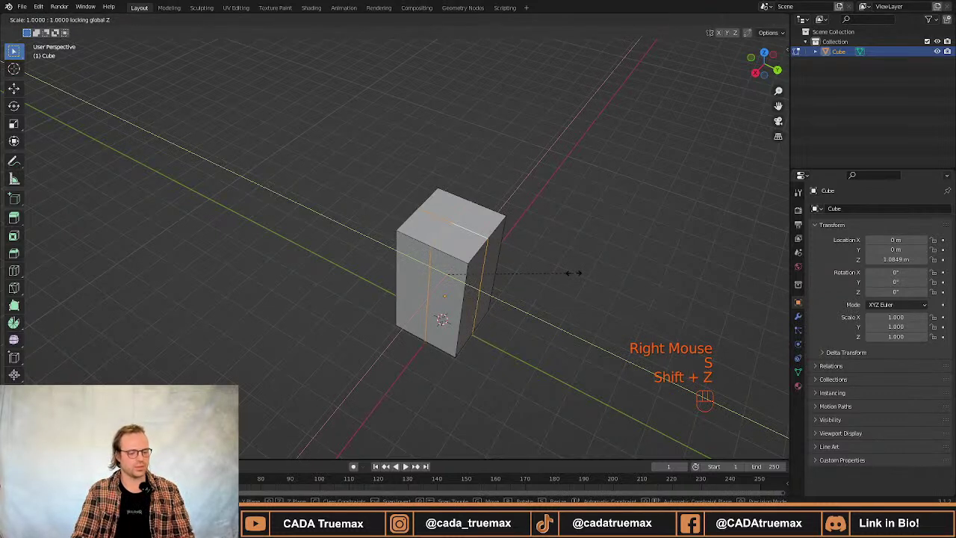
pyautogui.click(626, 280)
# Change to face selection, pick the column's four top faces one at a time and clear the selection.
pyautogui.moveTo(535, 195)
pyautogui.mouseDown(button='middle')
pyautogui.moveTo(533, 239)
pyautogui.moveTo(539, 197)
pyautogui.mouseUp(button='middle')
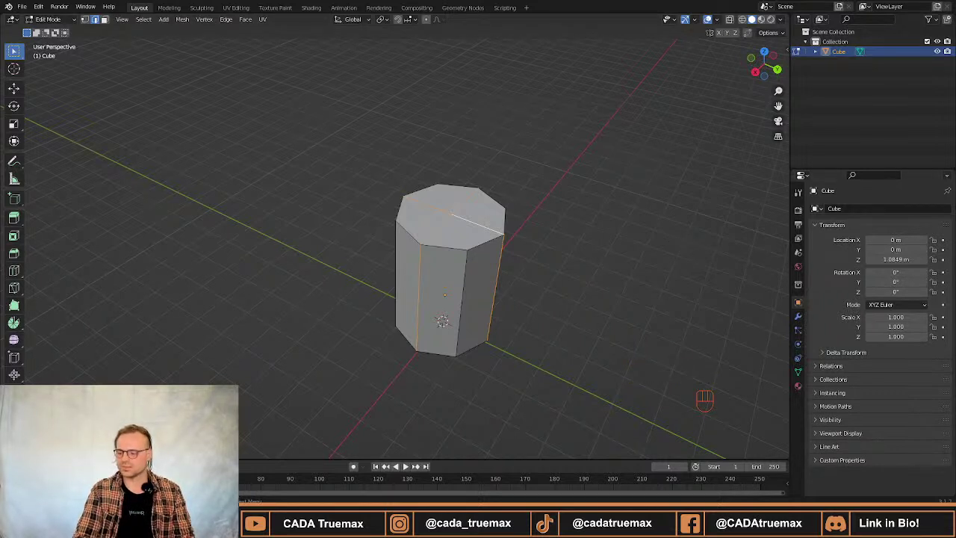
pyautogui.moveTo(651, 266); pyautogui.dragTo(555, 255, button='middle')
pyautogui.moveTo(555, 255); pyautogui.dragTo(573, 236, button='middle')
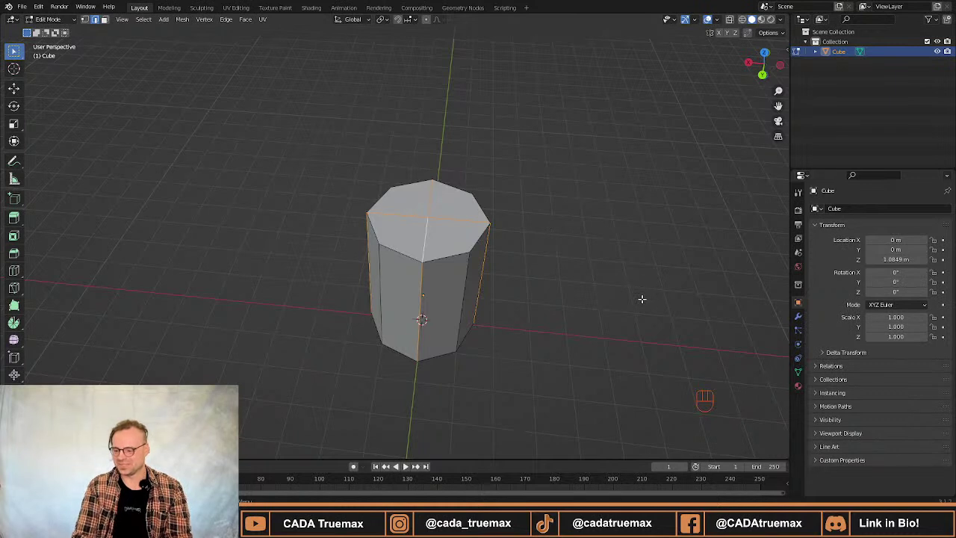
pyautogui.moveTo(636, 284); pyautogui.dragTo(516, 232, button='middle')
pyautogui.scroll(2, 458, 212)
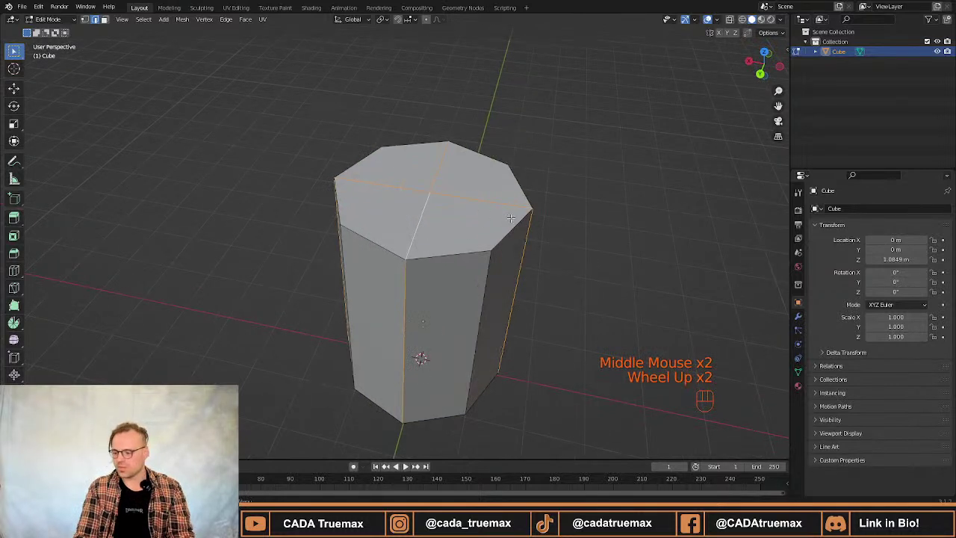
pyautogui.scroll(-1, 510, 217)
pyautogui.moveTo(510, 216); pyautogui.dragTo(489, 241, button='middle')
pyautogui.press('3')
pyautogui.click(437, 289)
pyautogui.keyDown('shift'); pyautogui.click(449, 250); pyautogui.keyUp('shift')
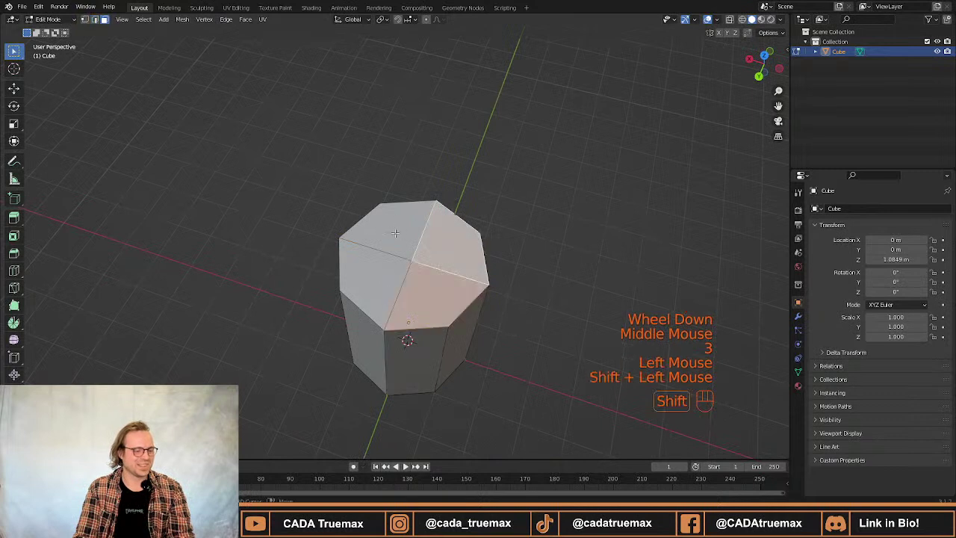
pyautogui.keyDown('shift'); pyautogui.click(395, 231); pyautogui.keyUp('shift')
pyautogui.keyDown('shift'); pyautogui.click(384, 263); pyautogui.keyUp('shift')
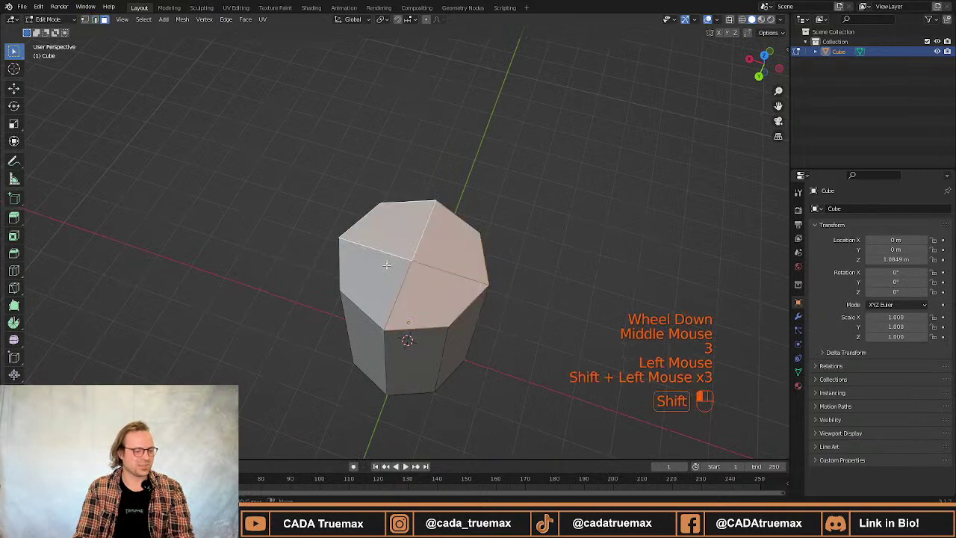
pyautogui.click(517, 245)
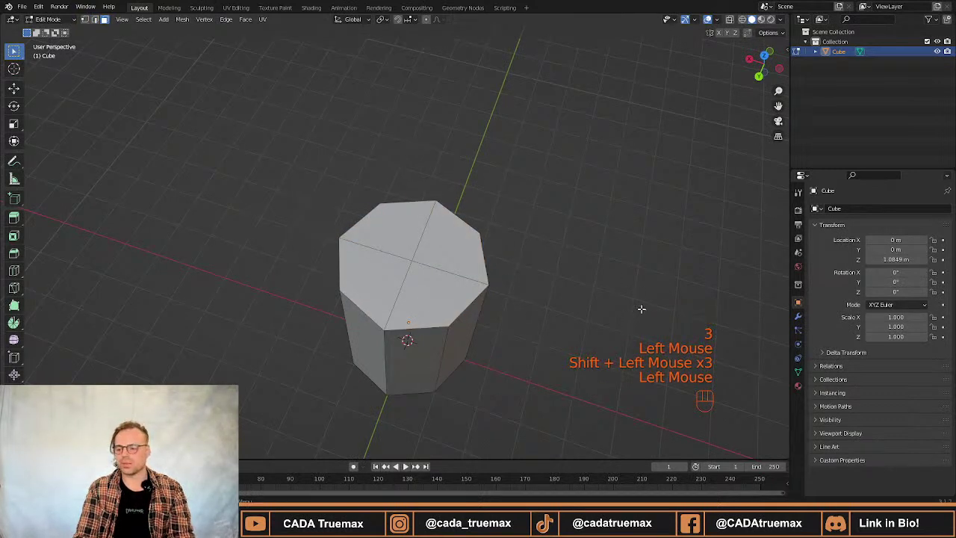
# Select all four faces on the top of the octagonal column in face selection mode.
pyautogui.press('3')
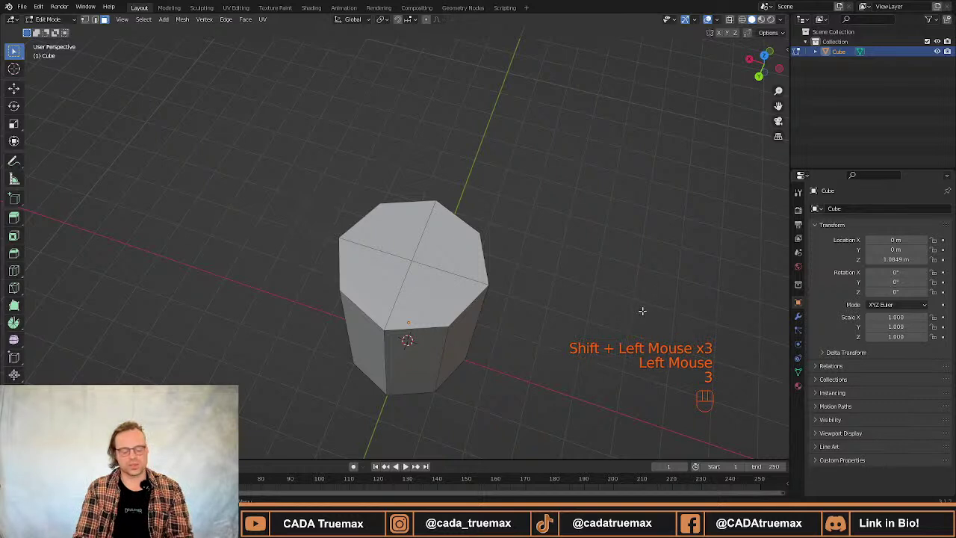
pyautogui.keyDown('shift'); pyautogui.click(444, 242); pyautogui.keyUp('shift')
pyautogui.keyDown('shift'); pyautogui.click(432, 258); pyautogui.keyUp('shift')
pyautogui.keyDown('shift'); pyautogui.click(428, 274); pyautogui.keyUp('shift')
pyautogui.keyDown('shift'); pyautogui.click(401, 272); pyautogui.keyUp('shift')
pyautogui.keyDown('shift'); pyautogui.click(401, 249); pyautogui.keyUp('shift')
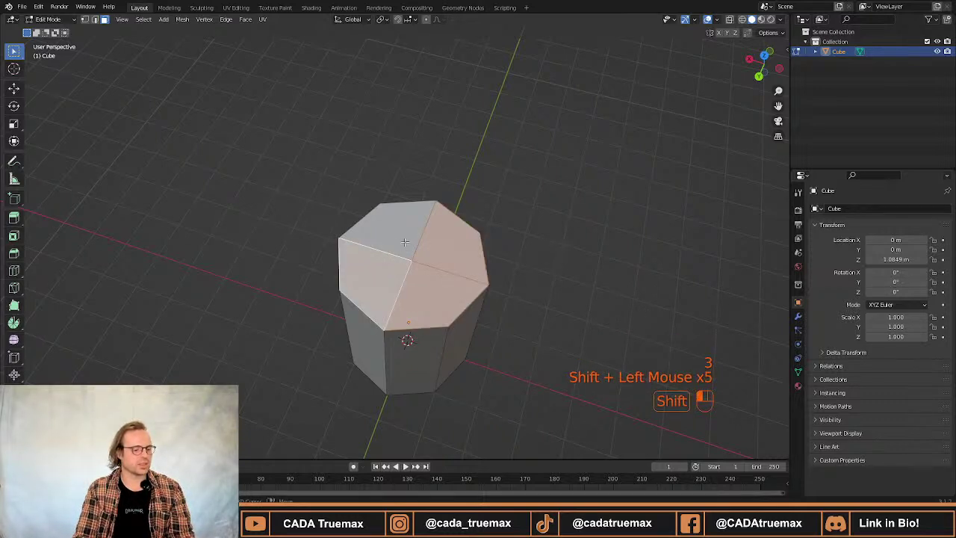
# Add the four faces on the underside of the column to the selection.
pyautogui.moveTo(562, 336); pyautogui.dragTo(562, 222, button='middle')
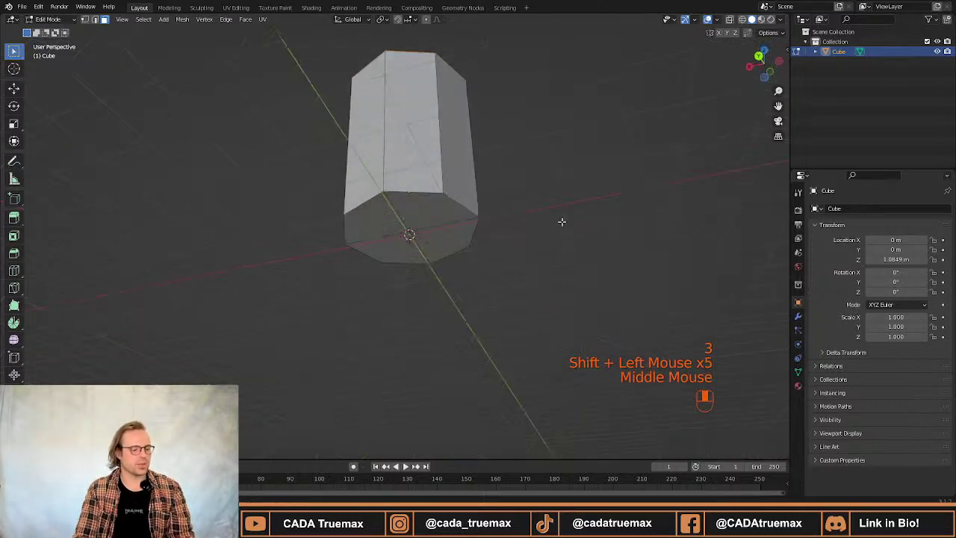
pyautogui.keyDown('shift'); pyautogui.click(441, 202); pyautogui.keyUp('shift')
pyautogui.keyDown('shift'); pyautogui.click(394, 210); pyautogui.keyUp('shift')
pyautogui.keyDown('shift'); pyautogui.click(400, 233); pyautogui.keyUp('shift')
pyautogui.keyDown('shift'); pyautogui.click(400, 233); pyautogui.keyUp('shift')
pyautogui.moveTo(478, 112); pyautogui.dragTo(505, 231, button='middle')
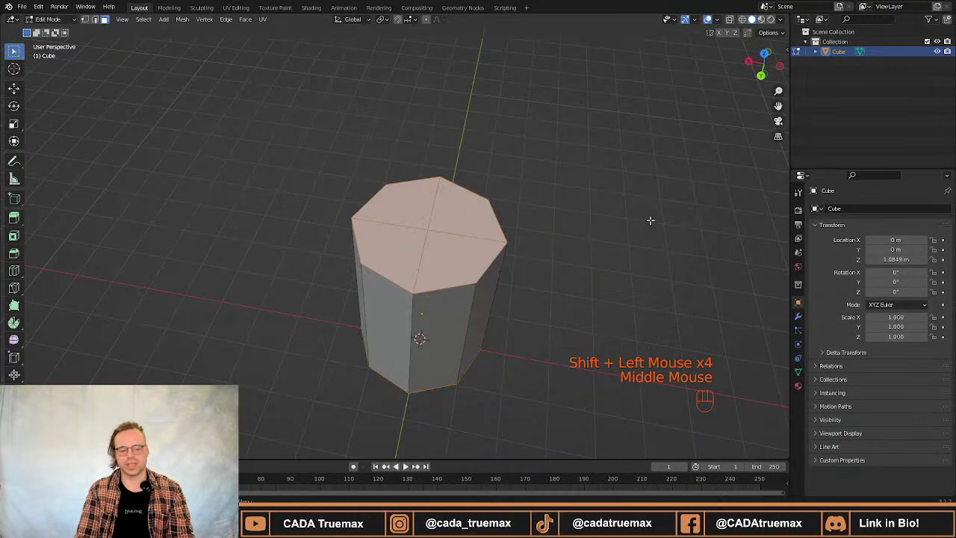
# Inset the selected top and bottom faces by about 0.265 m with the Boundary option on.
pyautogui.press('i')
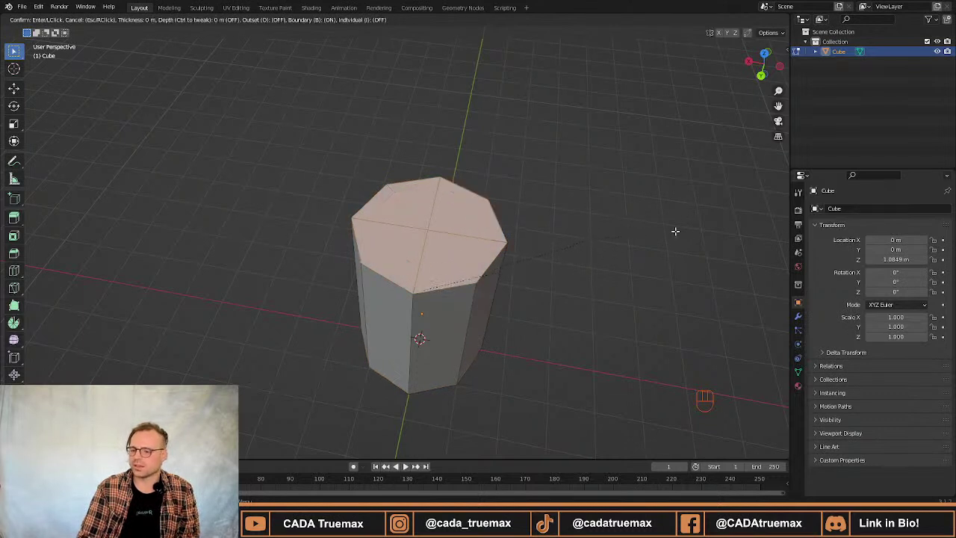
pyautogui.press('b')
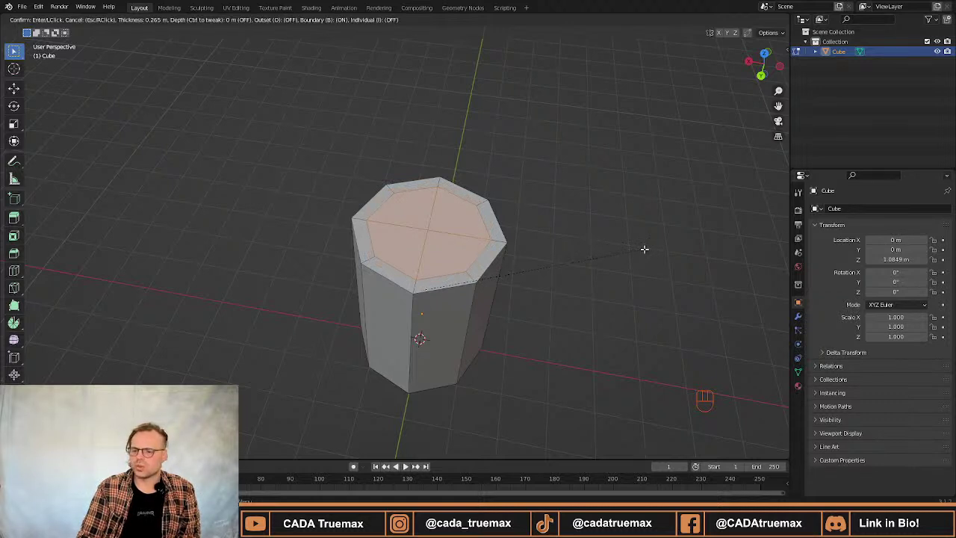
pyautogui.click(644, 249)
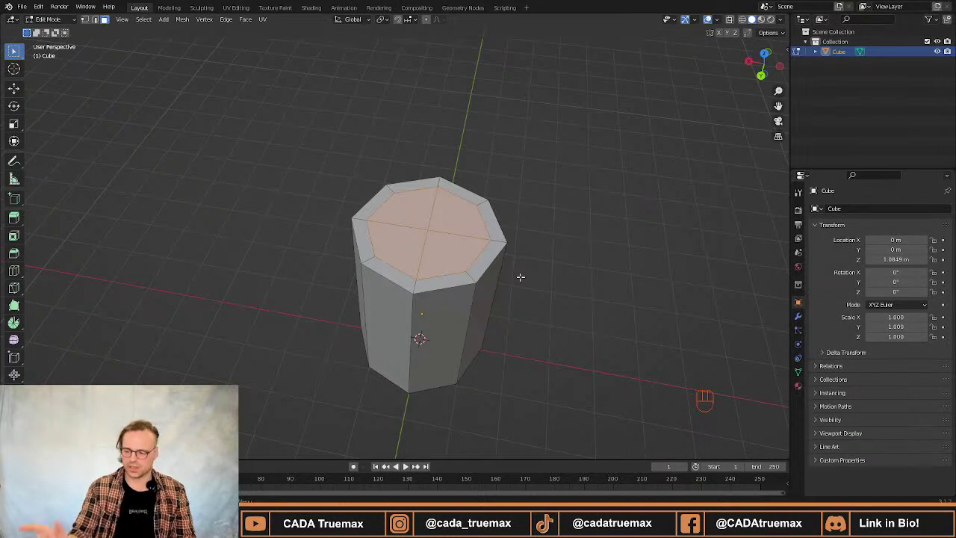
# Extrude the inset faces at the column's ends along their normal by about 0.9 m and inspect the underside.
pyautogui.moveTo(611, 222); pyautogui.dragTo(512, 277, button='middle')
pyautogui.scroll(1, 508, 216)
pyautogui.moveTo(533, 151); pyautogui.dragTo(490, 299, button='middle')
pyautogui.moveTo(508, 257); pyautogui.dragTo(535, 244, button='middle')
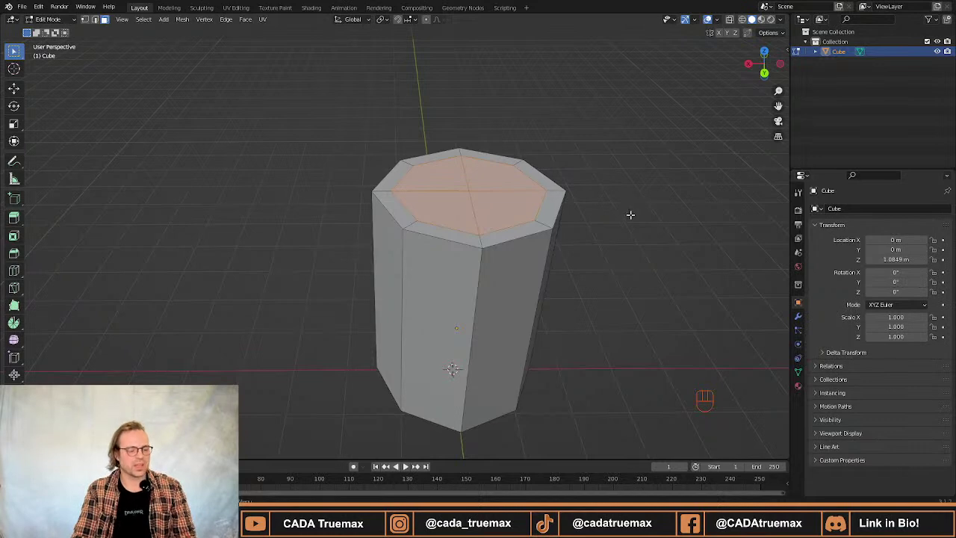
pyautogui.moveTo(630, 213); pyautogui.dragTo(574, 222, button='middle')
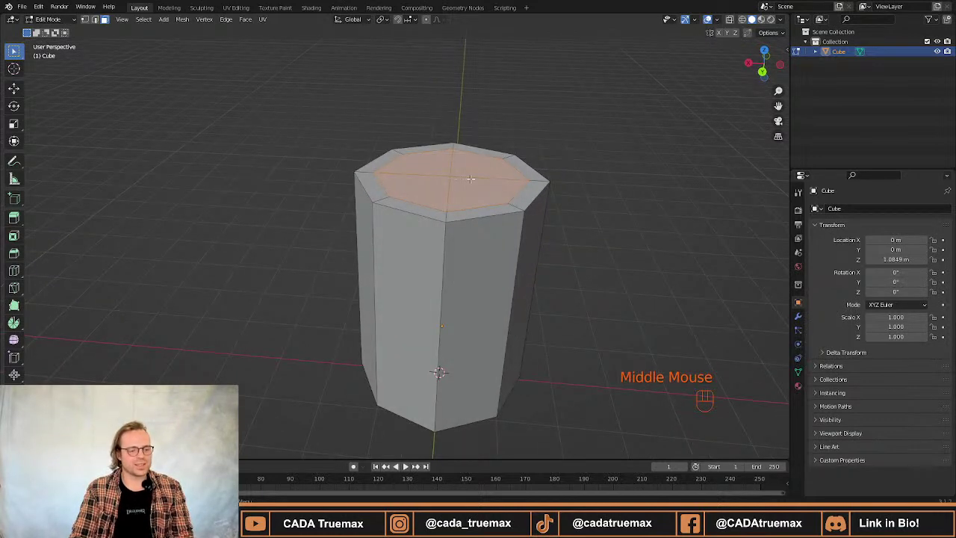
pyautogui.moveTo(629, 284); pyautogui.dragTo(646, 294, button='middle')
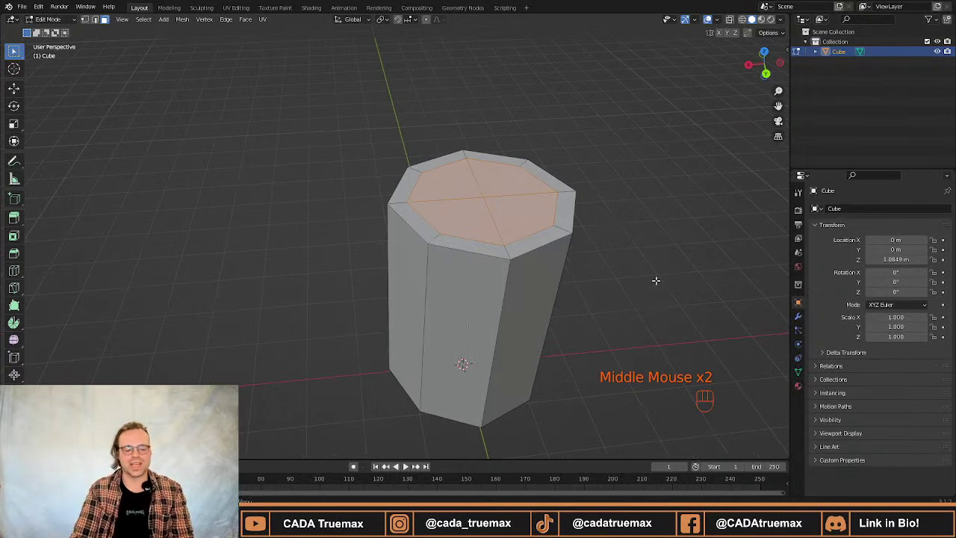
pyautogui.moveTo(655, 279); pyautogui.dragTo(697, 275, button='middle')
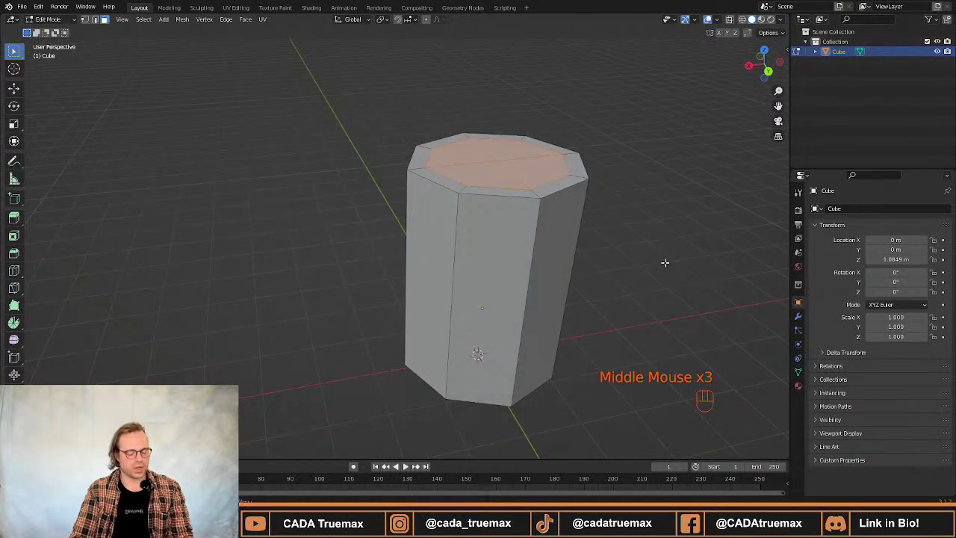
pyautogui.press('e')
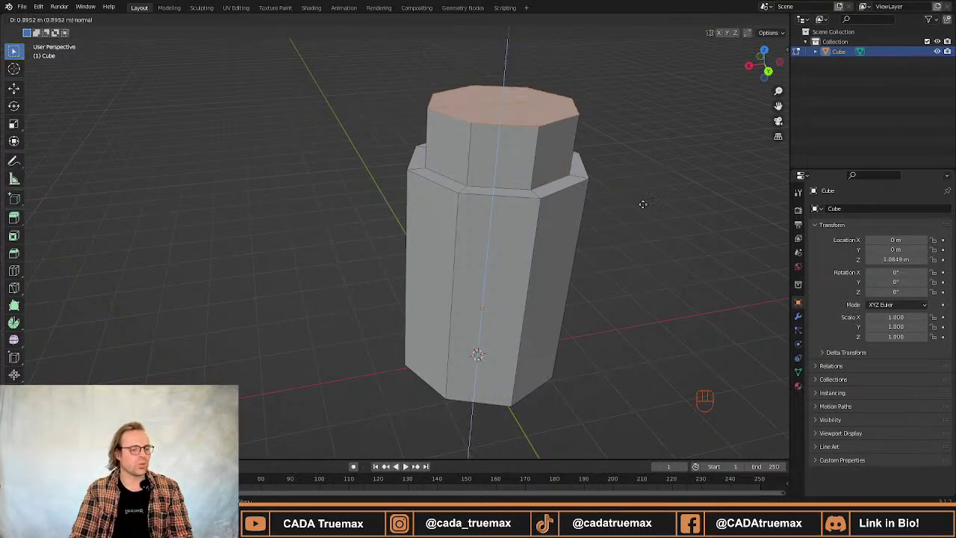
pyautogui.click(641, 209)
pyautogui.moveTo(652, 258); pyautogui.dragTo(448, 183, button='middle')
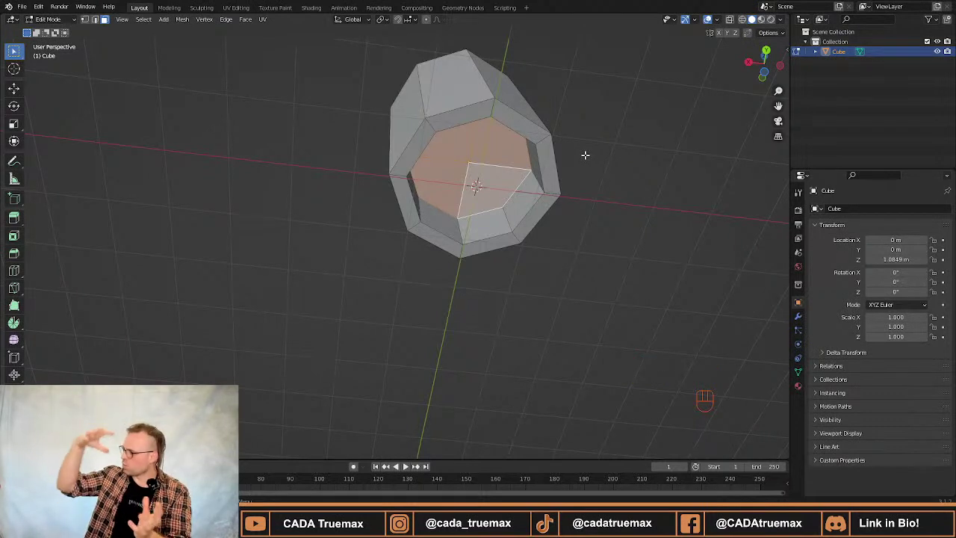
pyautogui.moveTo(579, 154); pyautogui.dragTo(619, 234, button='middle')
# Undo the extrusion and the inset, and inset the column's top and bottom faces again with a narrow rim.
pyautogui.hotkey('ctrl', 'z')
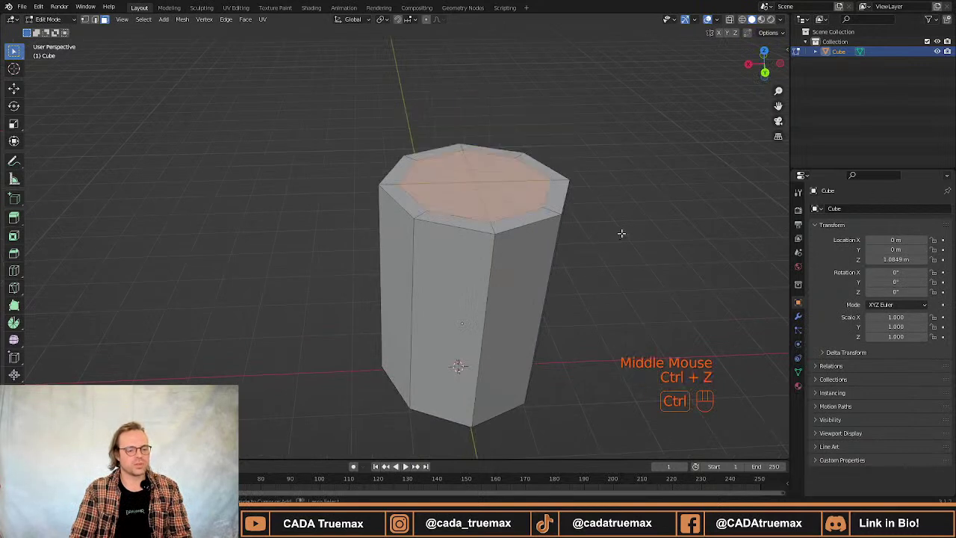
pyautogui.hotkey('ctrl', 'z')
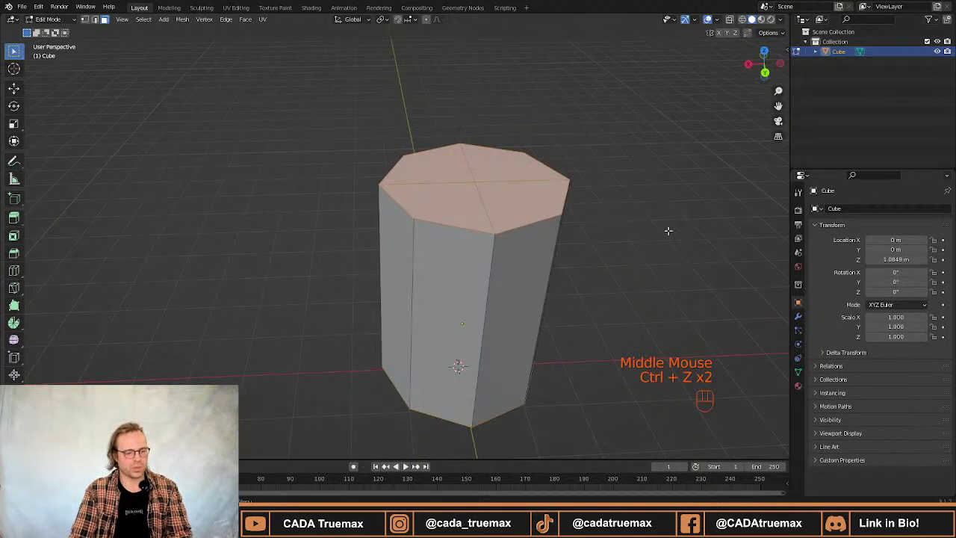
pyautogui.press('i')
pyautogui.click(651, 230)
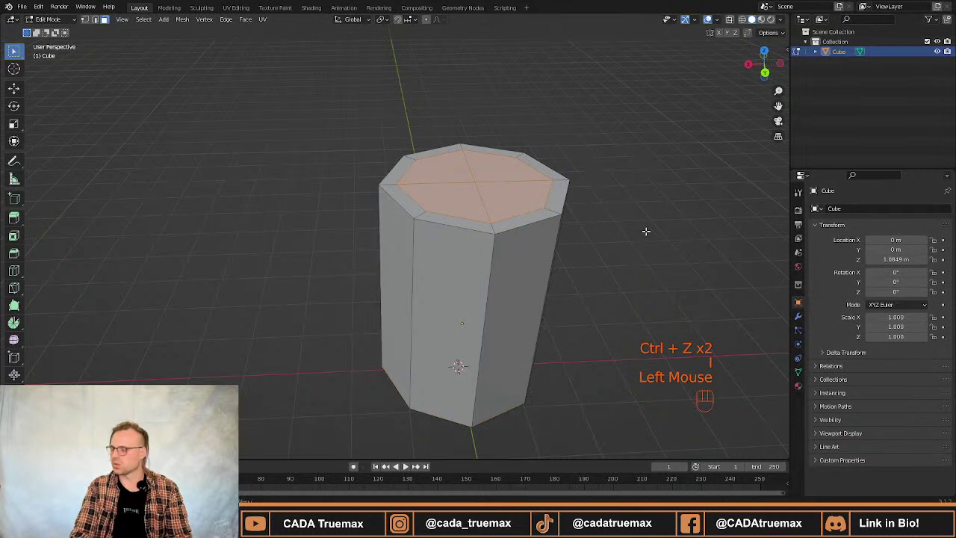
# Extrude the inset end faces and scale them down along global Z so both ends of the column are recessed.
pyautogui.press('e')
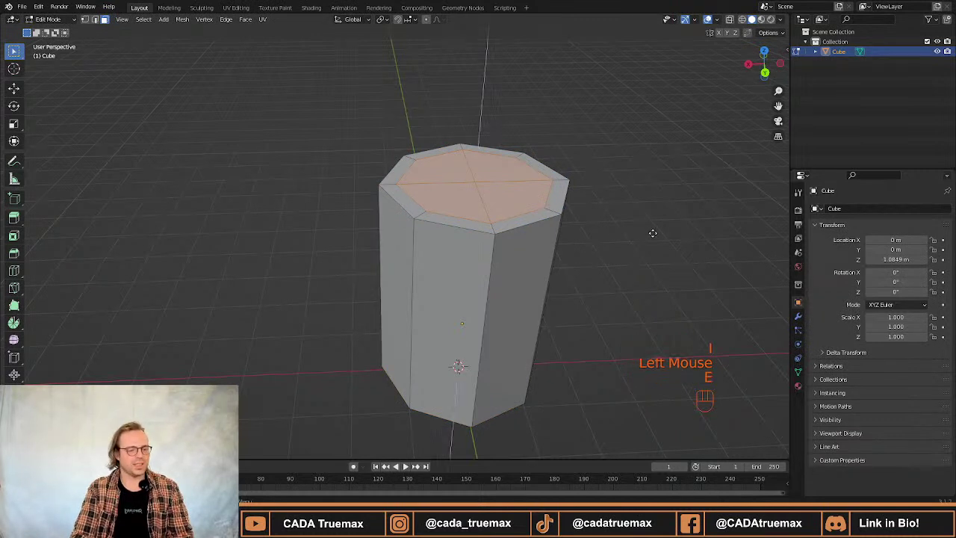
pyautogui.press('s')
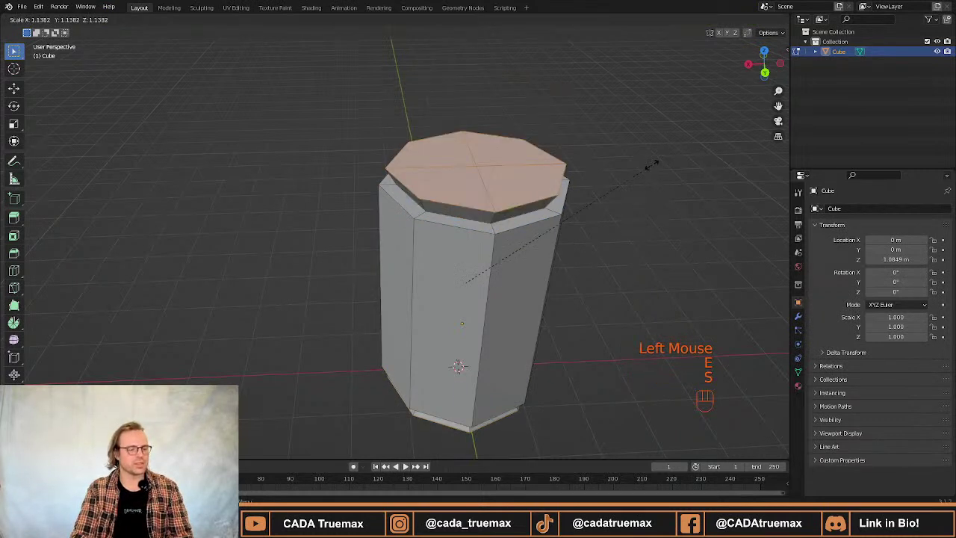
pyautogui.press('z')
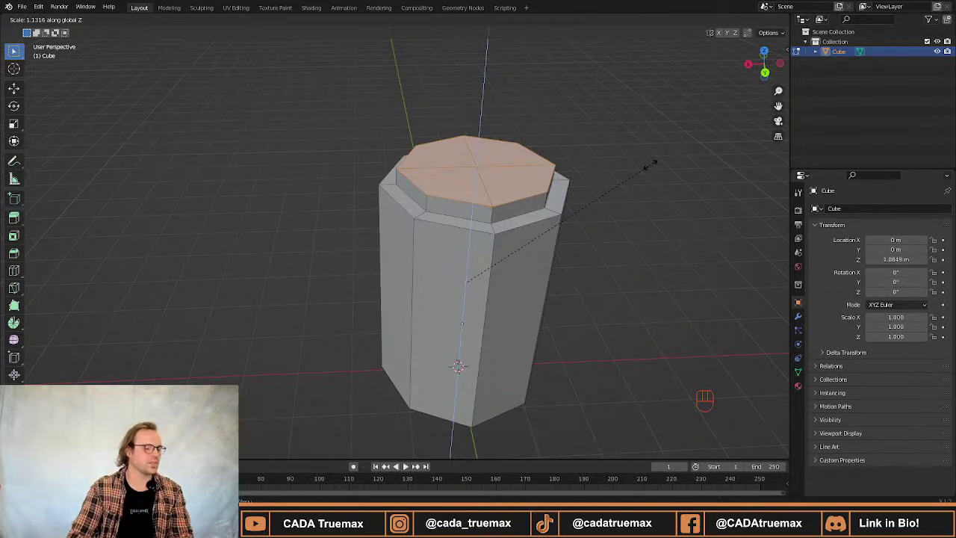
pyautogui.click(623, 209)
pyautogui.moveTo(513, 290); pyautogui.dragTo(550, 192, button='middle')
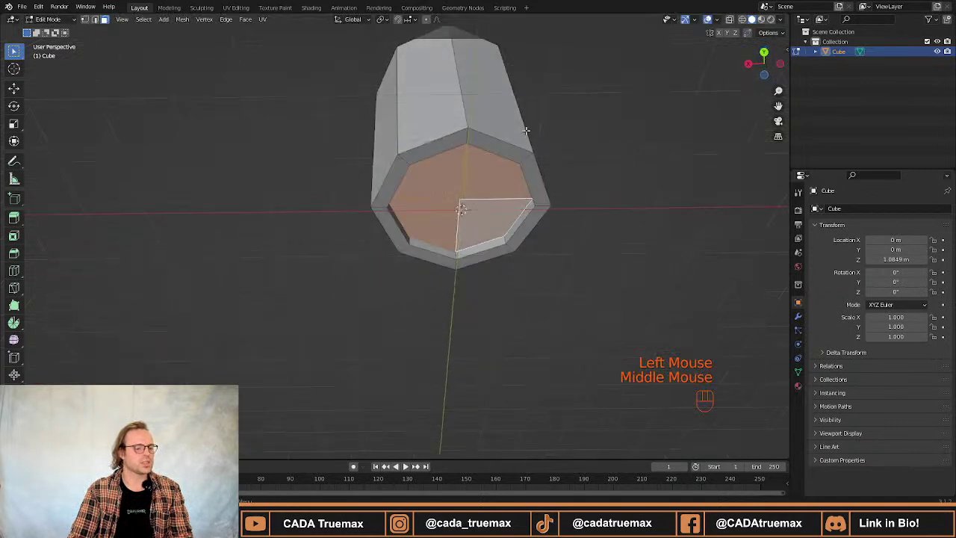
pyautogui.moveTo(526, 130); pyautogui.dragTo(508, 182, button='middle')
pyautogui.press('s')
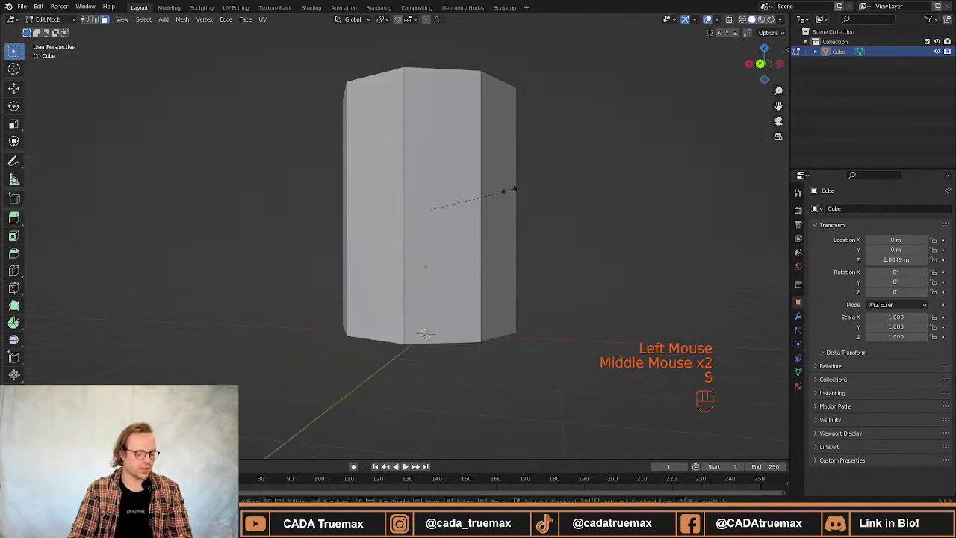
pyautogui.press('z')
pyautogui.rightClick(575, 177)
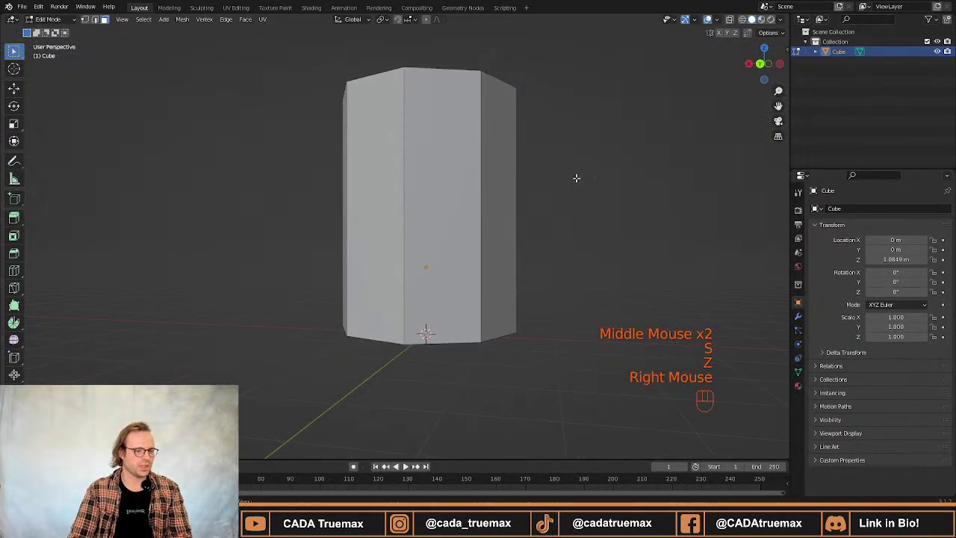
# Try insetting the recessed end faces while toggling the Boundary option, and undo the inset.
pyautogui.moveTo(576, 178); pyautogui.dragTo(501, 155, button='middle')
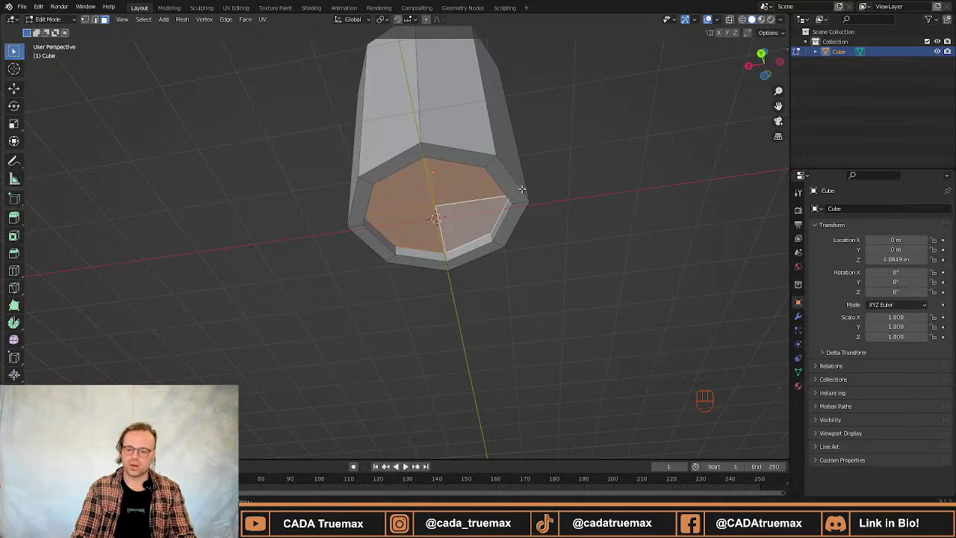
pyautogui.moveTo(521, 189); pyautogui.dragTo(534, 295, button='middle')
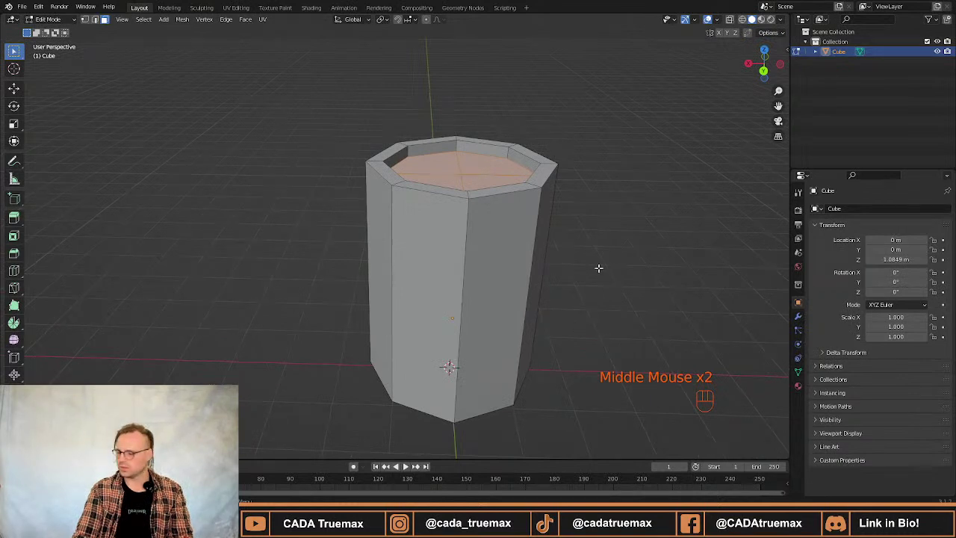
pyautogui.moveTo(610, 267); pyautogui.dragTo(494, 316, button='middle')
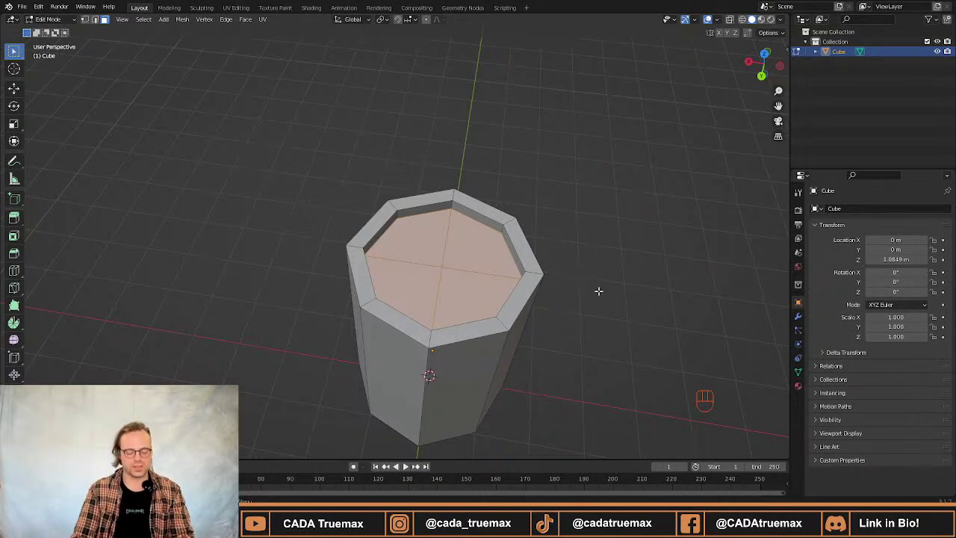
pyautogui.press('i')
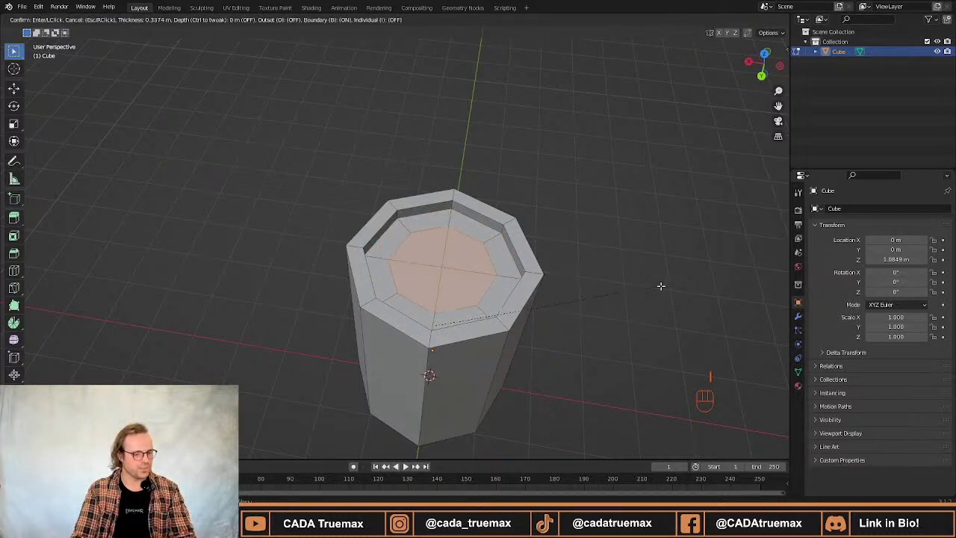
pyautogui.press('b')
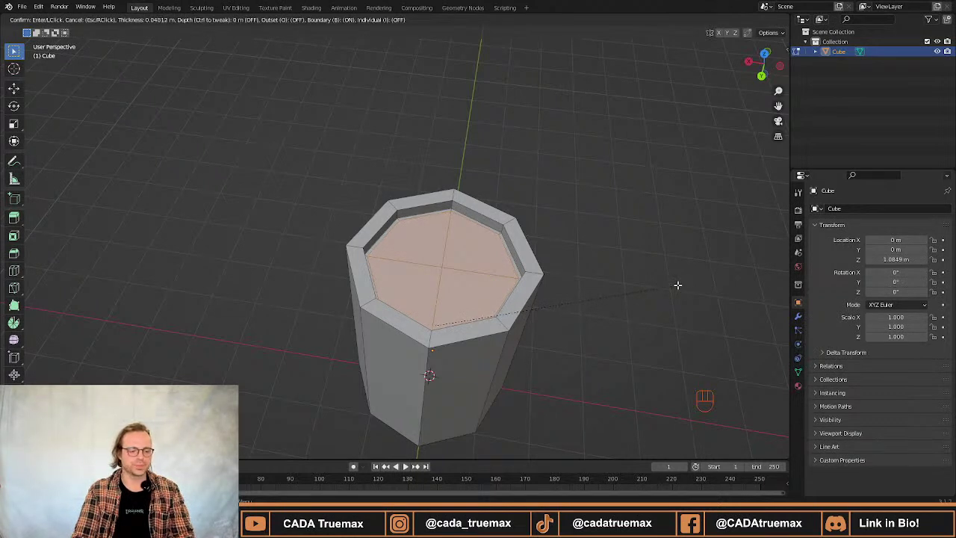
pyautogui.click(676, 290)
pyautogui.hotkey('ctrl', 'z')
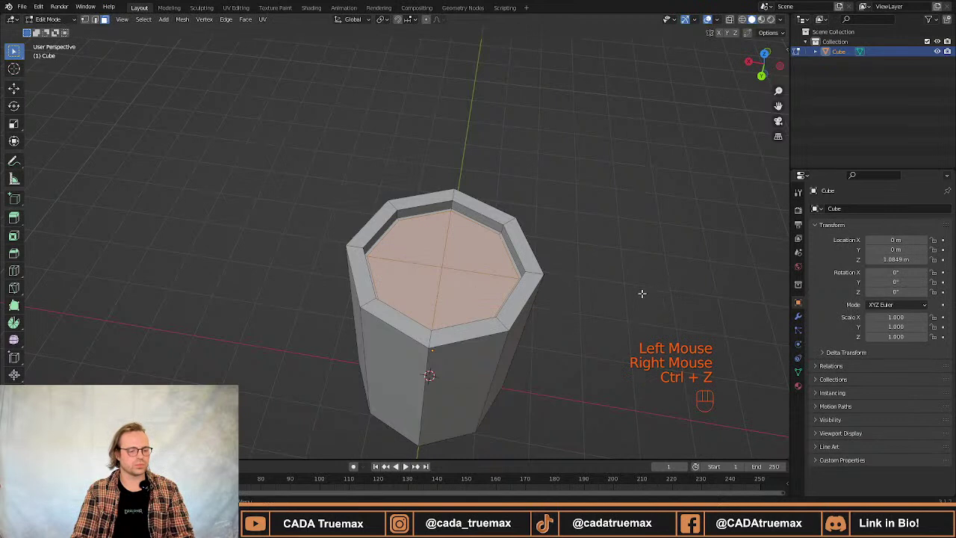
# Extrude the recessed end faces and scale them by about 1.10 along global Z, back toward the rims.
pyautogui.moveTo(612, 277); pyautogui.dragTo(617, 239, button='middle')
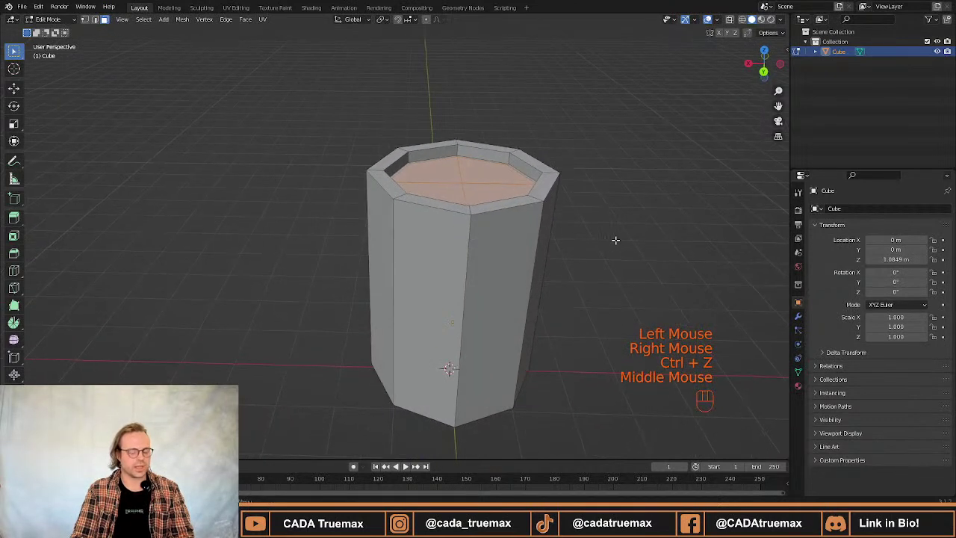
pyautogui.press('e')
pyautogui.press('s')
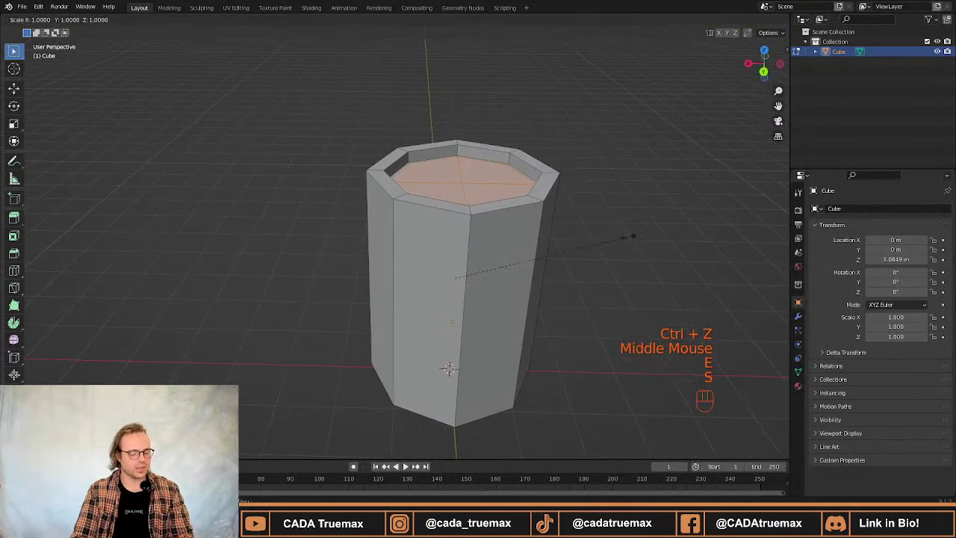
pyautogui.press('z')
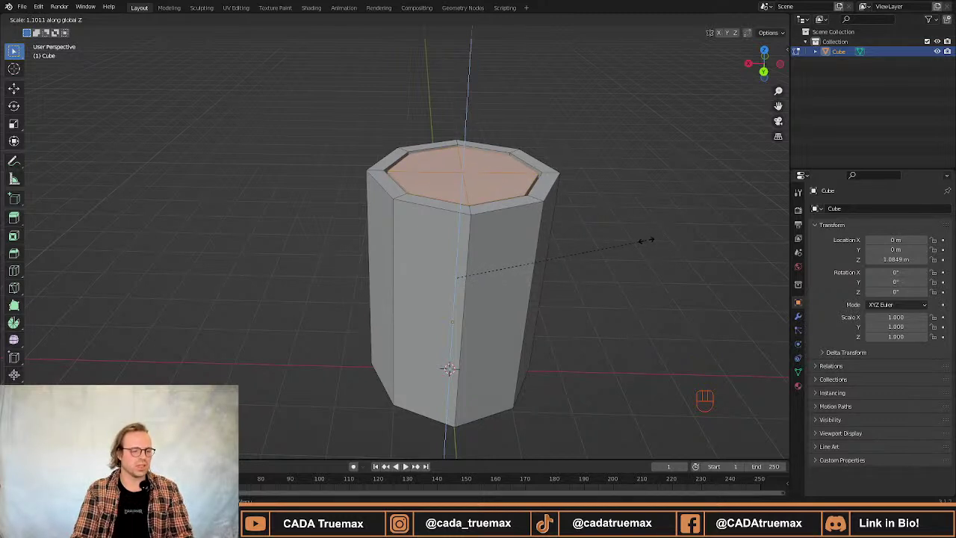
pyautogui.click(647, 239)
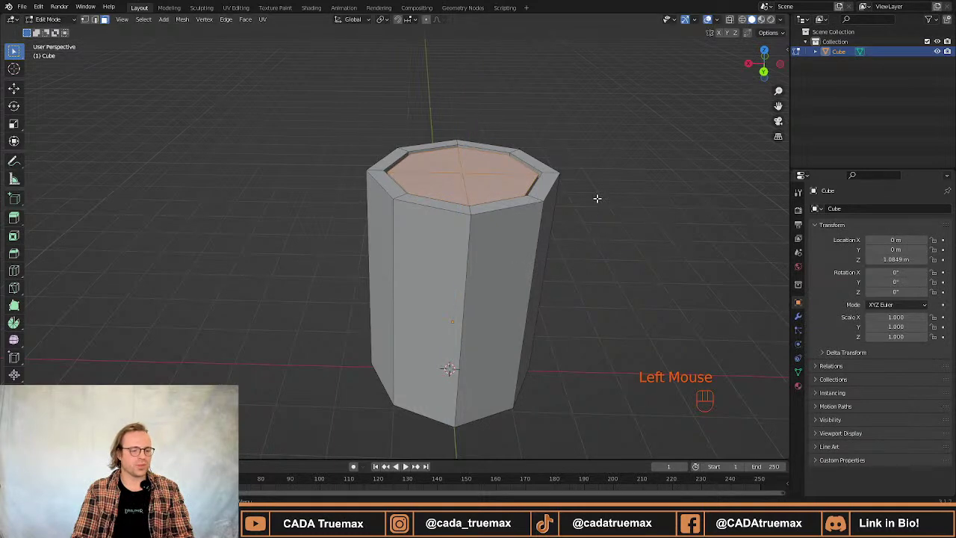
# Examine the groove around the column's raised end faces close up, from above and from the side.
pyautogui.moveTo(646, 240); pyautogui.dragTo(593, 226, button='middle')
pyautogui.scroll(2, 610, 315)
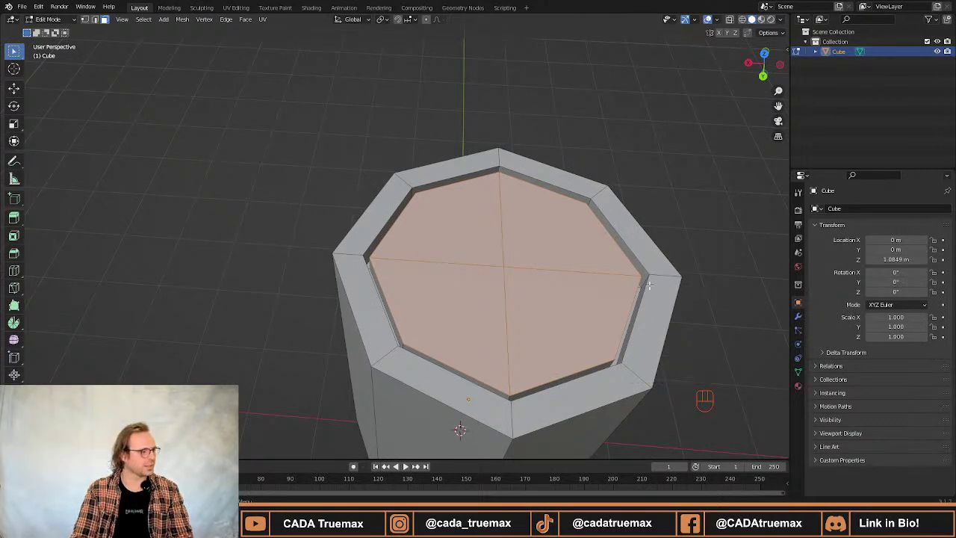
pyautogui.scroll(-4, 650, 292)
pyautogui.moveTo(490, 306); pyautogui.dragTo(541, 220, button='middle')
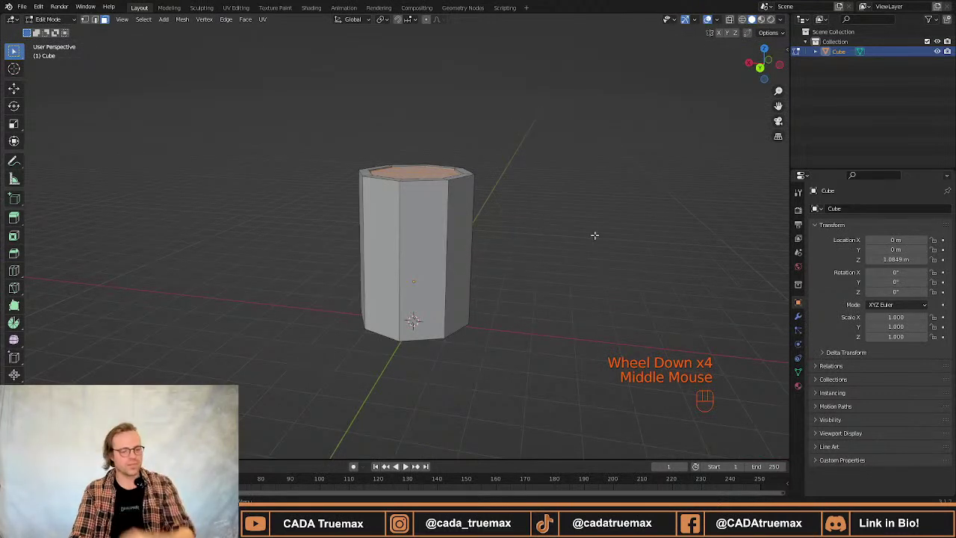
pyautogui.moveTo(474, 231); pyautogui.dragTo(562, 259, button='middle')
pyautogui.scroll(2, 503, 255)
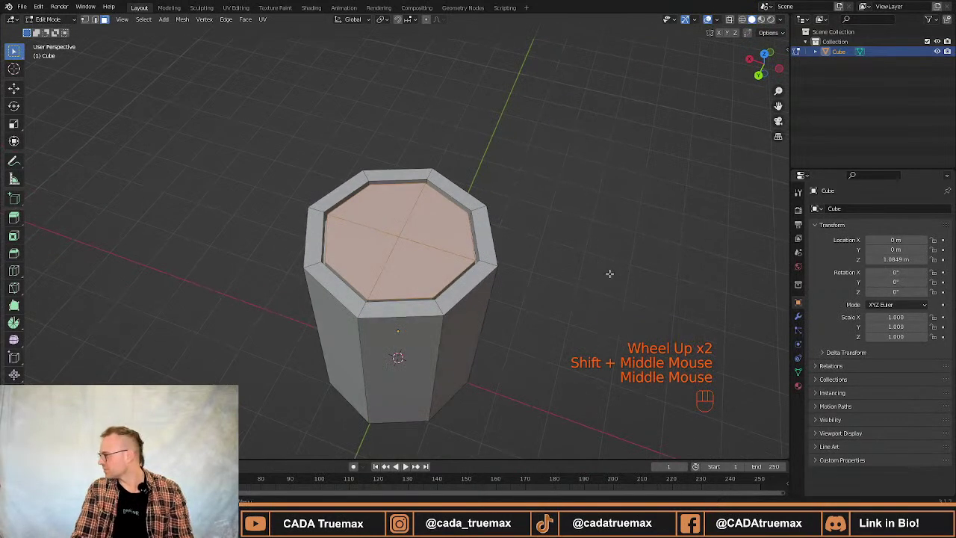
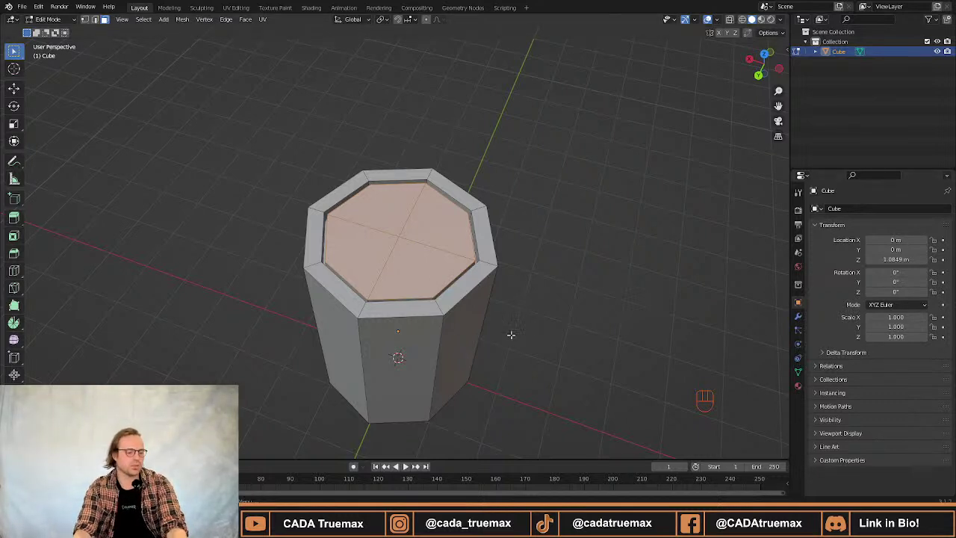
pyautogui.moveTo(508, 335)
pyautogui.mouseDown(button='middle')
pyautogui.moveTo(483, 316)
pyautogui.moveTo(511, 323)
pyautogui.mouseUp(button='middle')
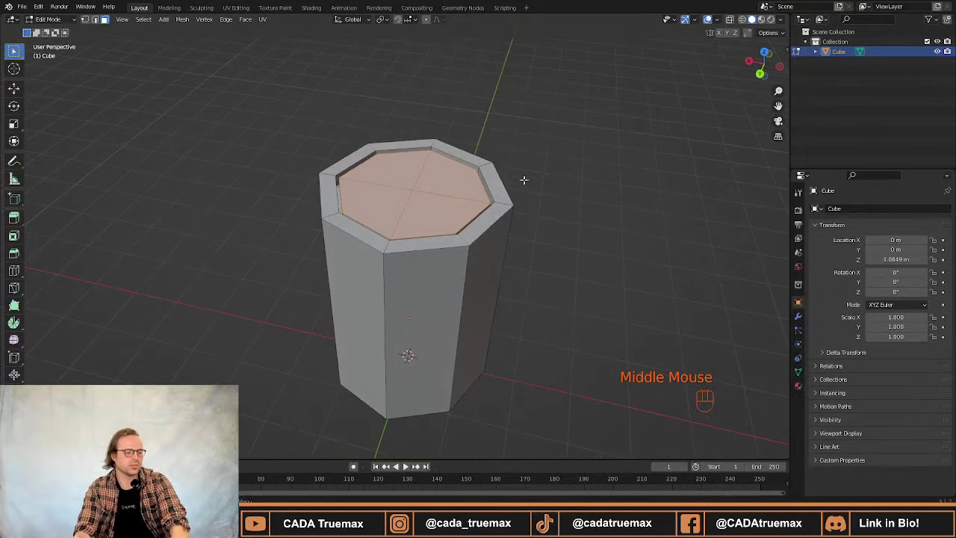
pyautogui.moveTo(543, 246); pyautogui.dragTo(596, 209, button='middle')
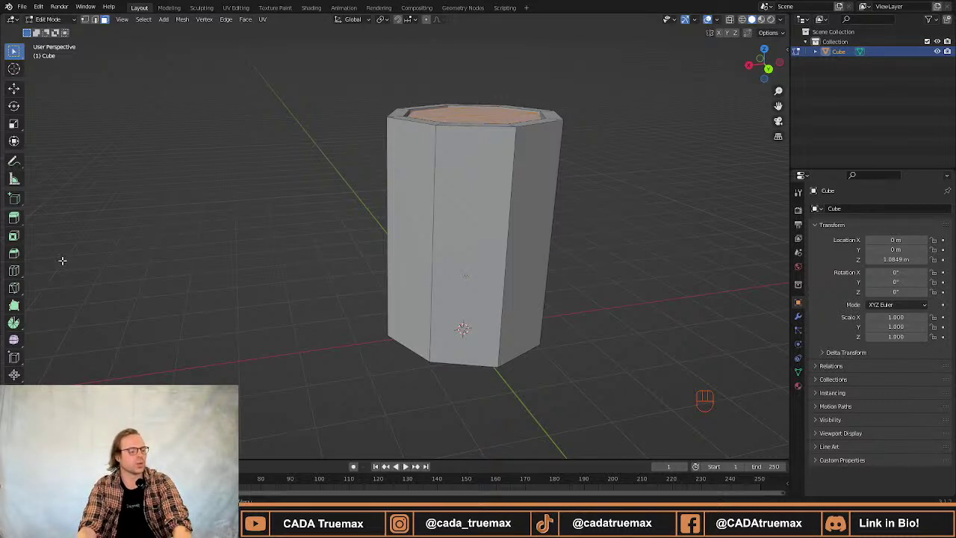
# Add one horizontal loop cut around the column at mid-height with the Loop Cut tool.
pyautogui.click(14, 270)
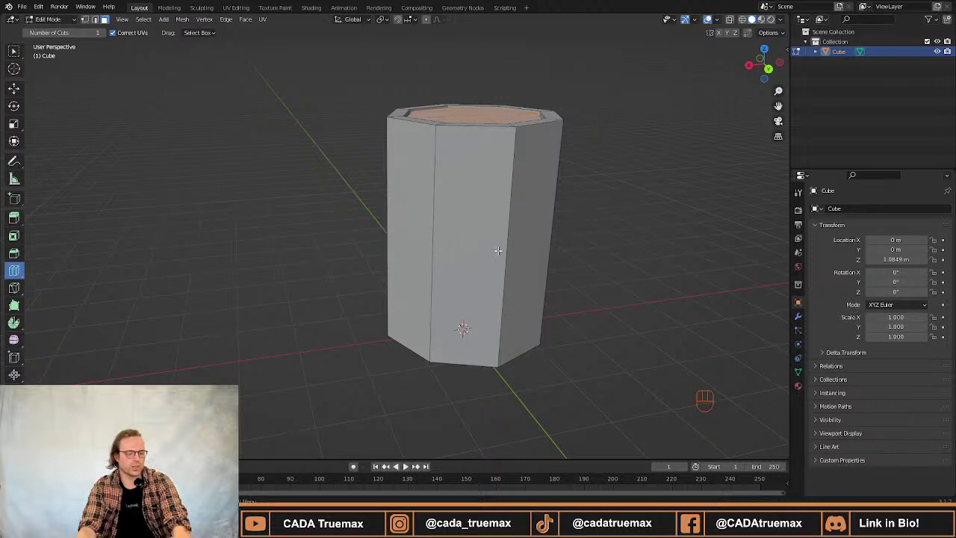
pyautogui.click(446, 241)
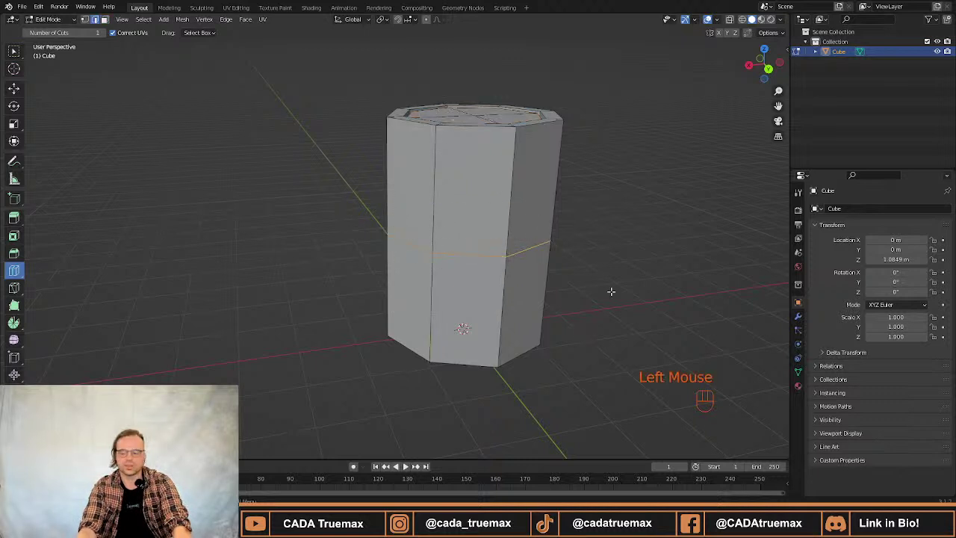
pyautogui.moveTo(613, 218); pyautogui.dragTo(589, 247, button='middle')
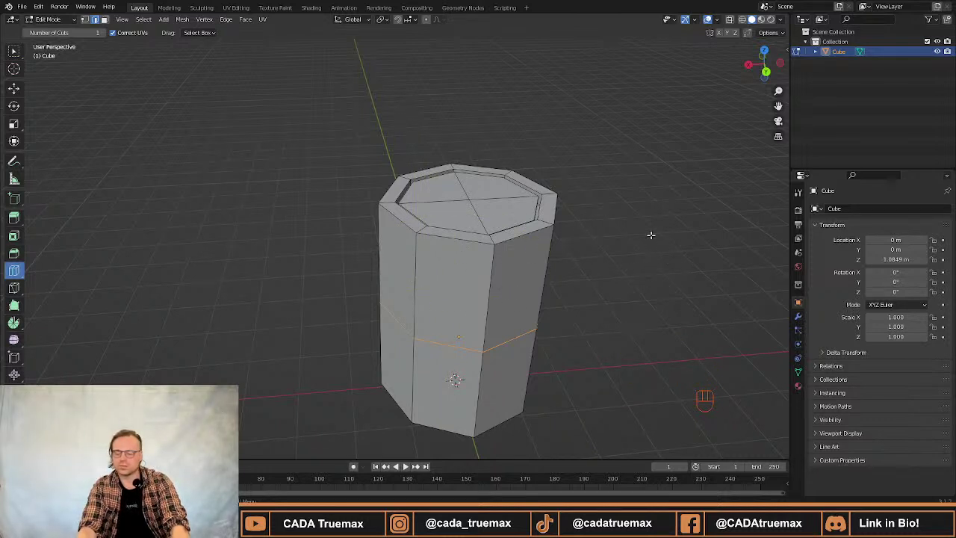
# Restore the Select Box tool and return the column to Object Mode.
pyautogui.press('w')
pyautogui.moveTo(593, 244); pyautogui.dragTo(635, 244, button='middle')
pyautogui.scroll(-2, 637, 245)
pyautogui.scroll(-1, 637, 245)
pyautogui.press('Tab')
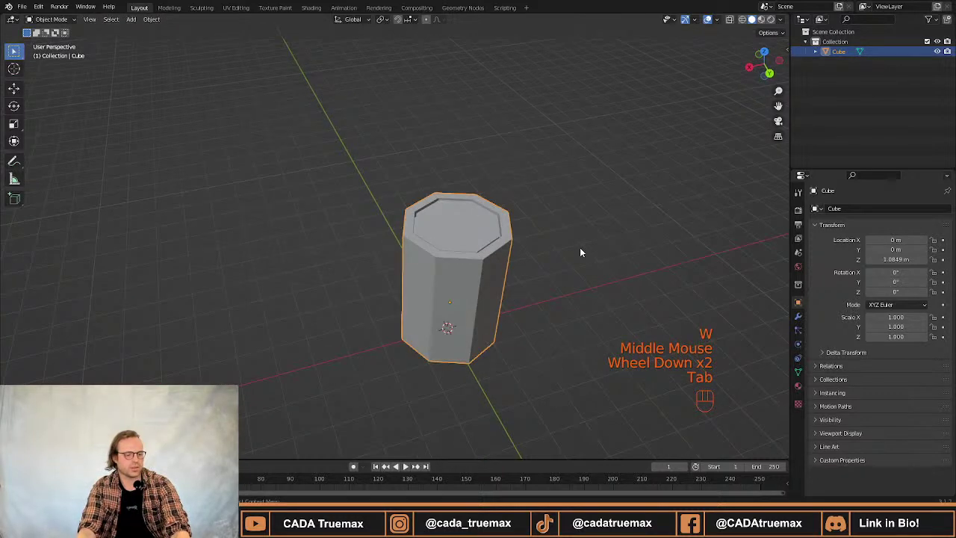
# Hide the octagonal column, add a new cube, and raise it along Z to about 1.57 m.
pyautogui.press('h')
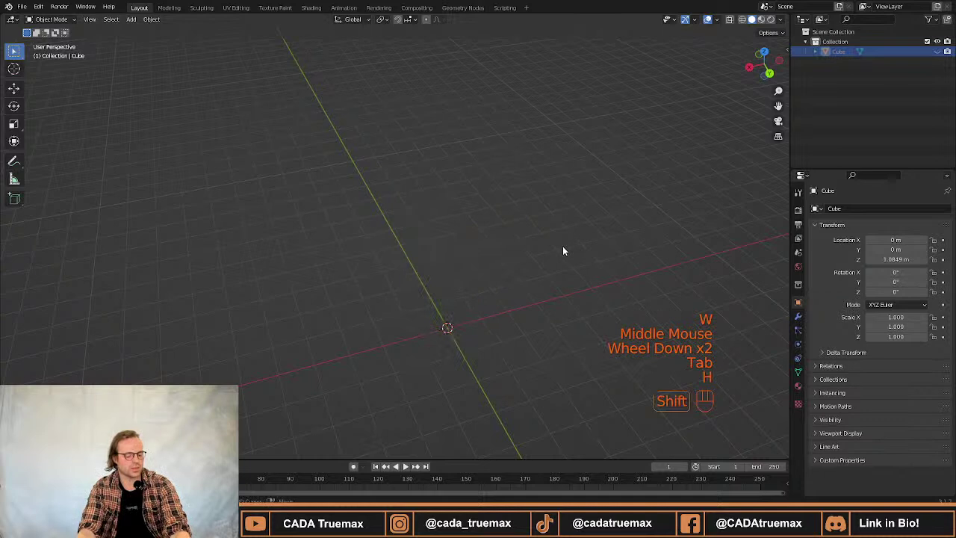
pyautogui.hotkey('shift', 'a')
pyautogui.moveTo(560, 249)
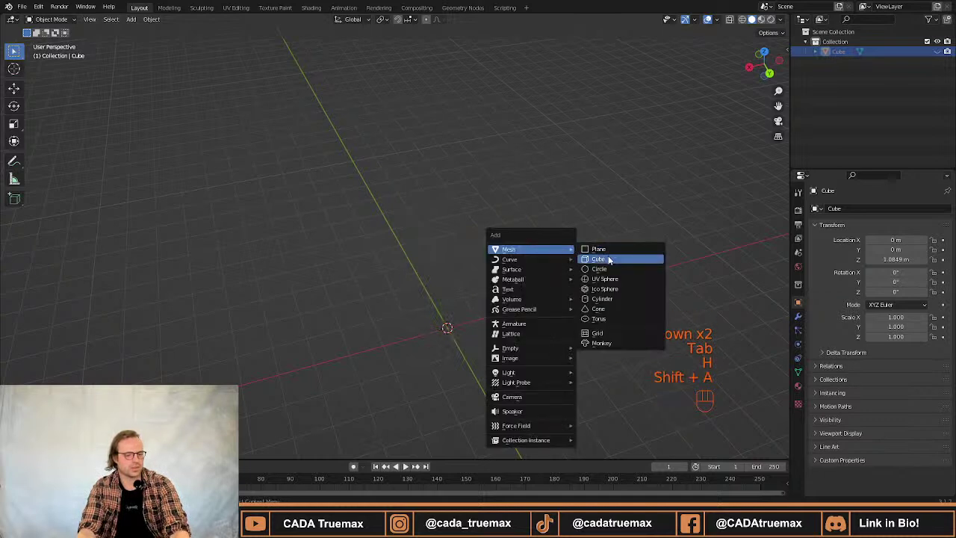
pyautogui.click(601, 259)
pyautogui.press('g')
pyautogui.press('z')
pyautogui.click(524, 262)
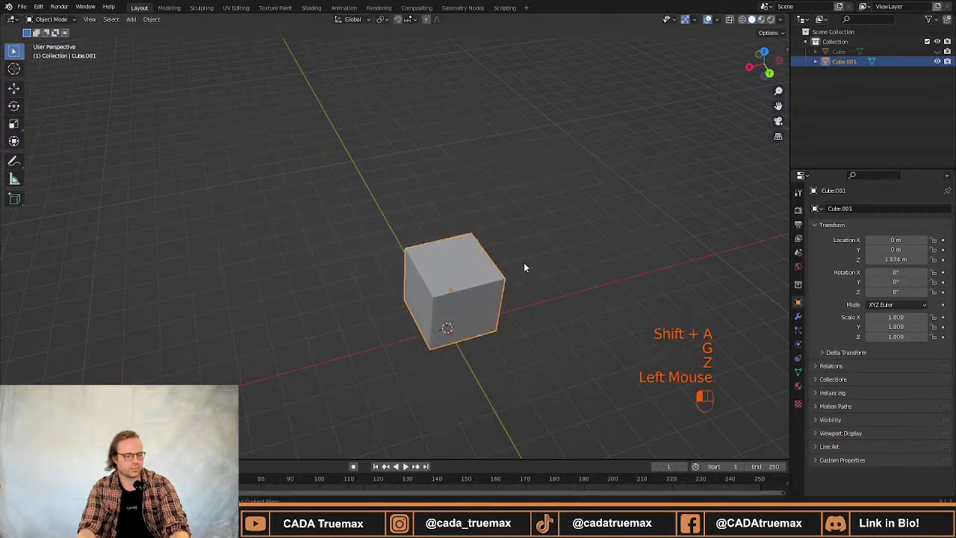
# Scale the new cube along Z to about 2.87 and raise it to a Z location of about 2.76 m.
pyautogui.press('s')
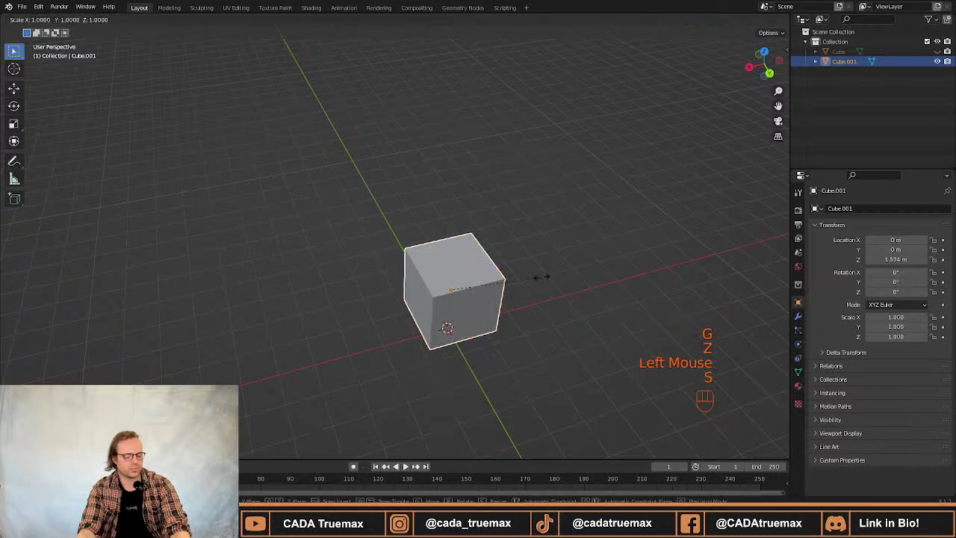
pyautogui.press('y')
pyautogui.press('z')
pyautogui.click(713, 266)
pyautogui.press('g')
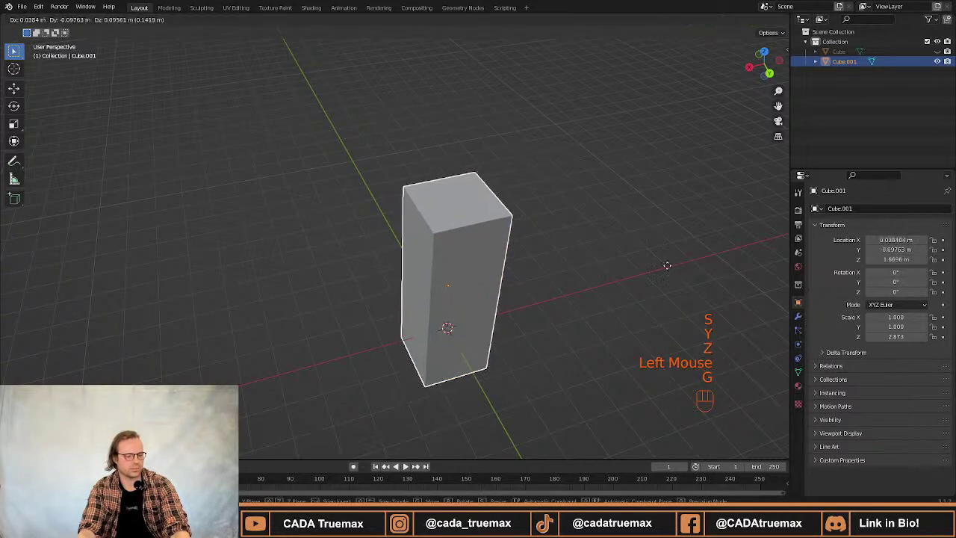
pyautogui.press('z')
pyautogui.click(665, 186)
# Add two crossing vertical loop cuts through the middle of the tall box in Edit Mode.
pyautogui.press('Tab')
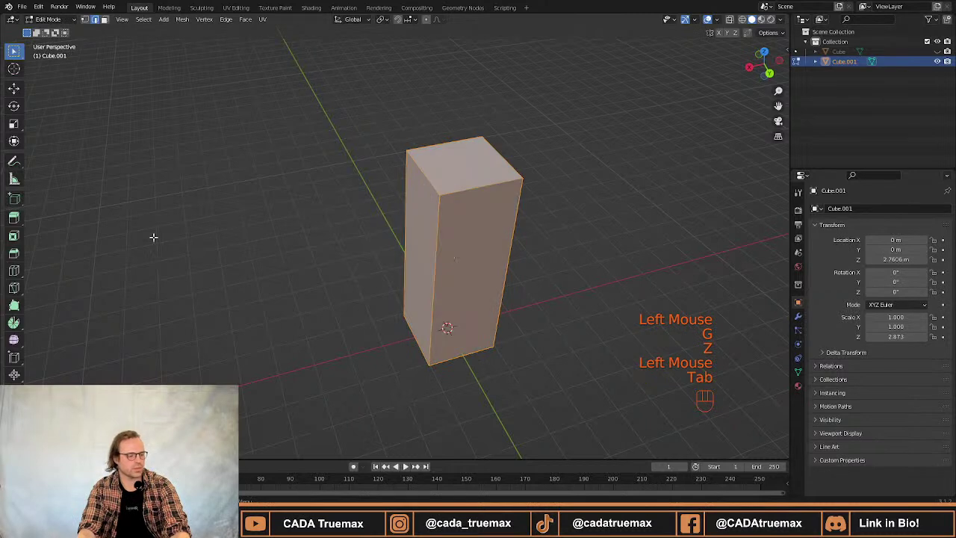
pyautogui.click(14, 271)
pyautogui.click(466, 208)
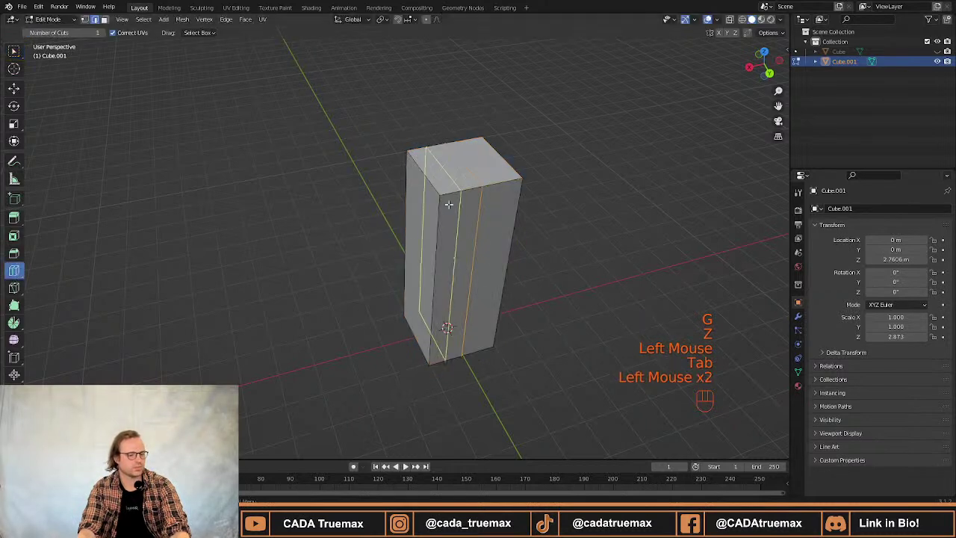
pyautogui.click(436, 200)
# Select both vertical edge loops and scale them outward in X and Y only, forming an octagonal column.
pyautogui.press('w')
pyautogui.keyDown('alt'); pyautogui.keyDown('shift'); pyautogui.click(480, 239); pyautogui.keyUp('shift'); pyautogui.keyUp('alt')
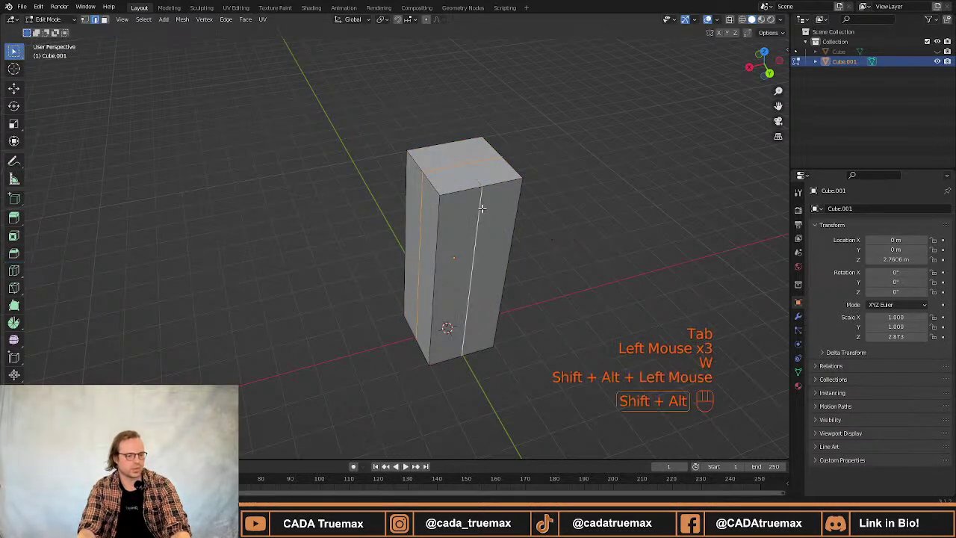
pyautogui.press('s')
pyautogui.hotkey('shift', 'z')
pyautogui.click(533, 207)
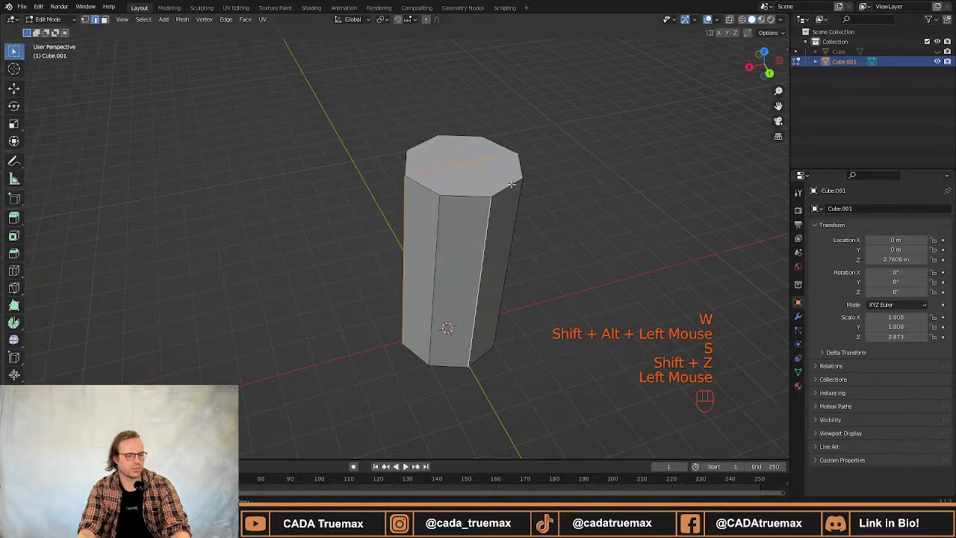
# Select all four faces on the upper end and all four on the lower end of the new column in face mode.
pyautogui.press('3')
pyautogui.click(497, 170)
pyautogui.keyDown('shift'); pyautogui.click(444, 181); pyautogui.keyUp('shift')
pyautogui.keyDown('shift'); pyautogui.click(497, 171); pyautogui.keyUp('shift')
pyautogui.keyDown('shift'); pyautogui.click(480, 149); pyautogui.keyUp('shift')
pyautogui.moveTo(529, 269); pyautogui.dragTo(486, 132, button='middle')
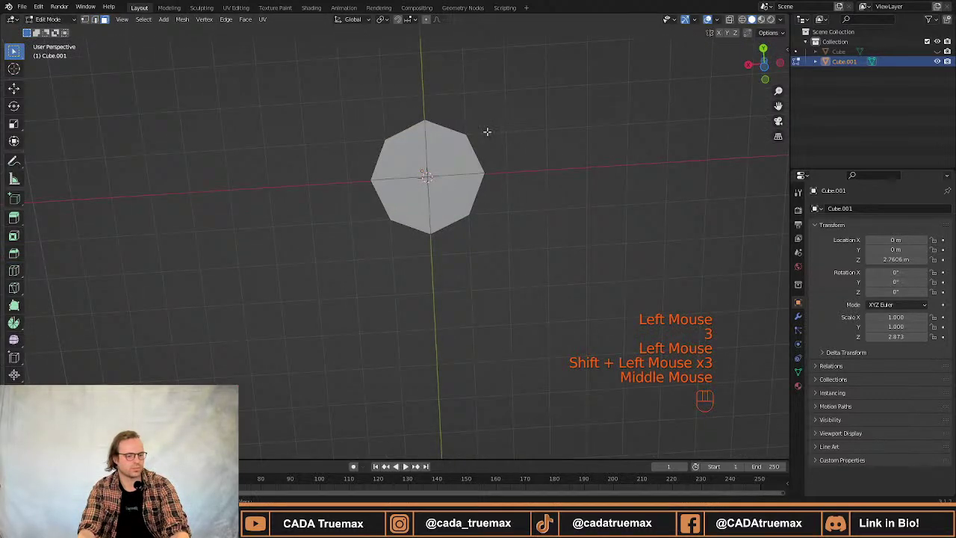
pyautogui.keyDown('shift'); pyautogui.click(450, 153); pyautogui.keyUp('shift')
pyautogui.keyDown('shift'); pyautogui.click(419, 156); pyautogui.keyUp('shift')
pyautogui.keyDown('shift'); pyautogui.click(413, 191); pyautogui.keyUp('shift')
pyautogui.keyDown('shift'); pyautogui.click(440, 191); pyautogui.keyUp('shift')
pyautogui.moveTo(440, 191); pyautogui.dragTo(505, 282, button='middle')
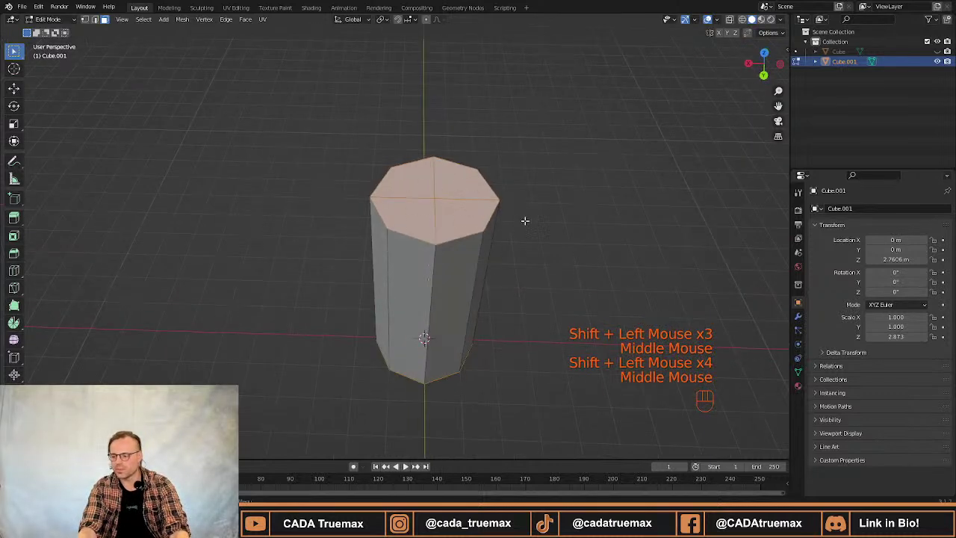
pyautogui.scroll(1, 550, 242)
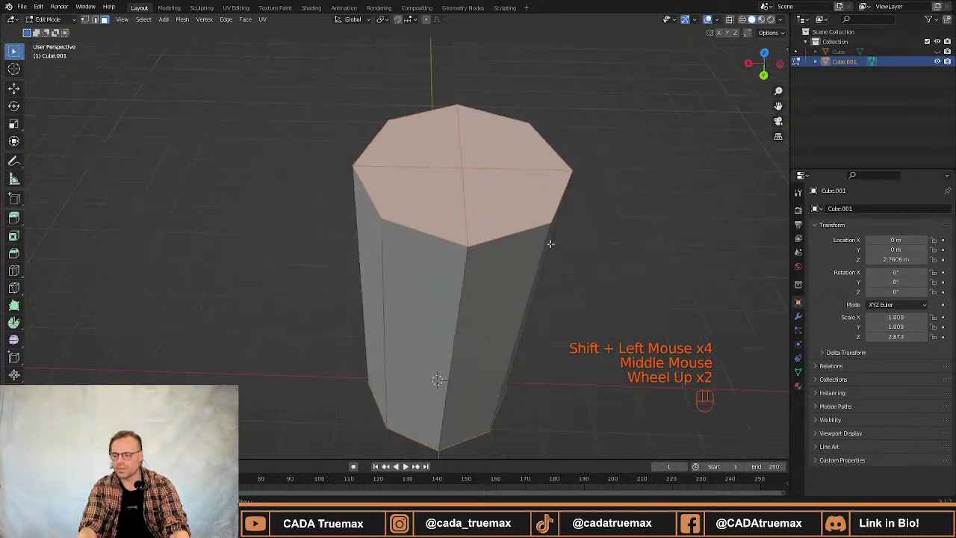
pyautogui.scroll(-1, 580, 267)
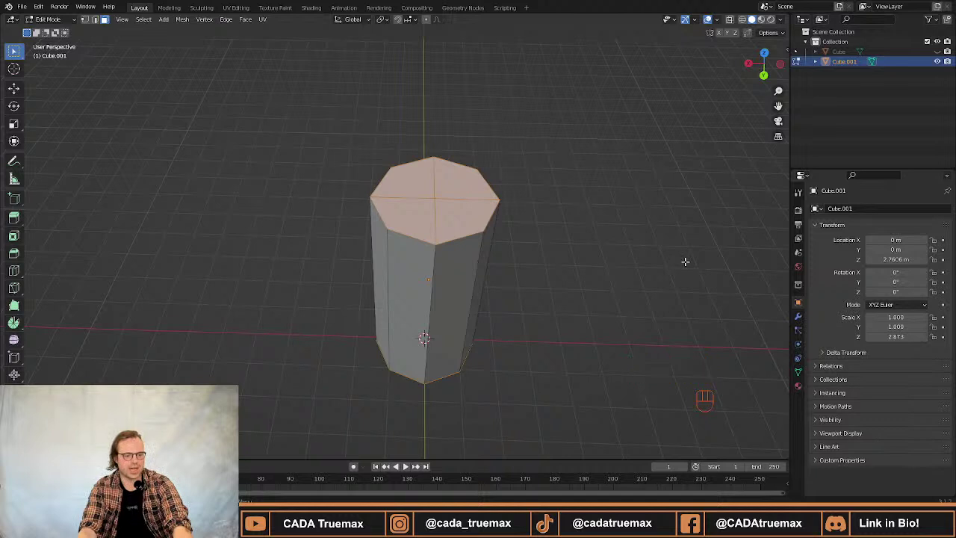
# Inset the selected end faces by about 0.16 m to form a narrow rim around each end.
pyautogui.press('i')
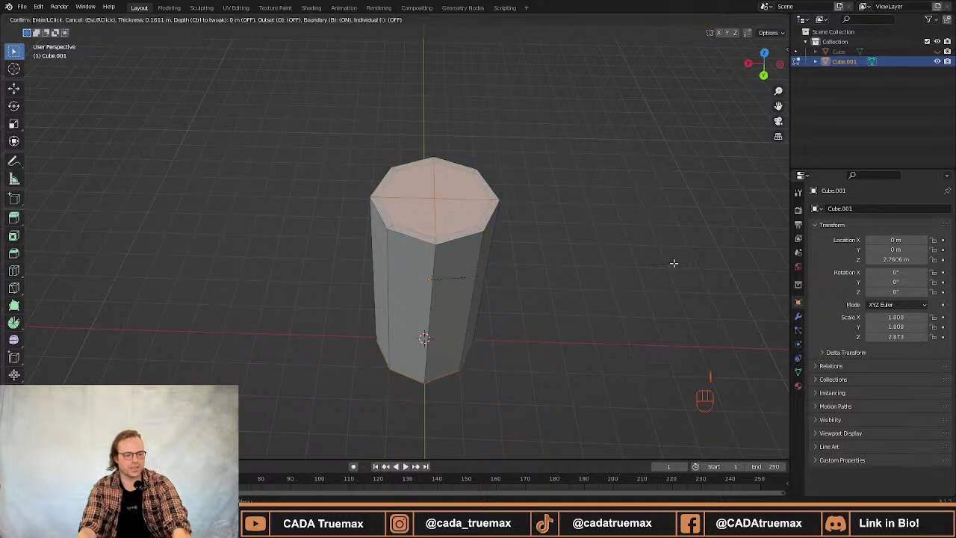
pyautogui.click(673, 264)
pyautogui.moveTo(555, 276)
pyautogui.mouseDown(button='middle')
pyautogui.moveTo(546, 280)
pyautogui.moveTo(557, 278)
pyautogui.mouseUp(button='middle')
pyautogui.keyDown('shift'); pyautogui.moveTo(556, 278); pyautogui.dragTo(564, 279, button='middle'); pyautogui.keyUp('shift')
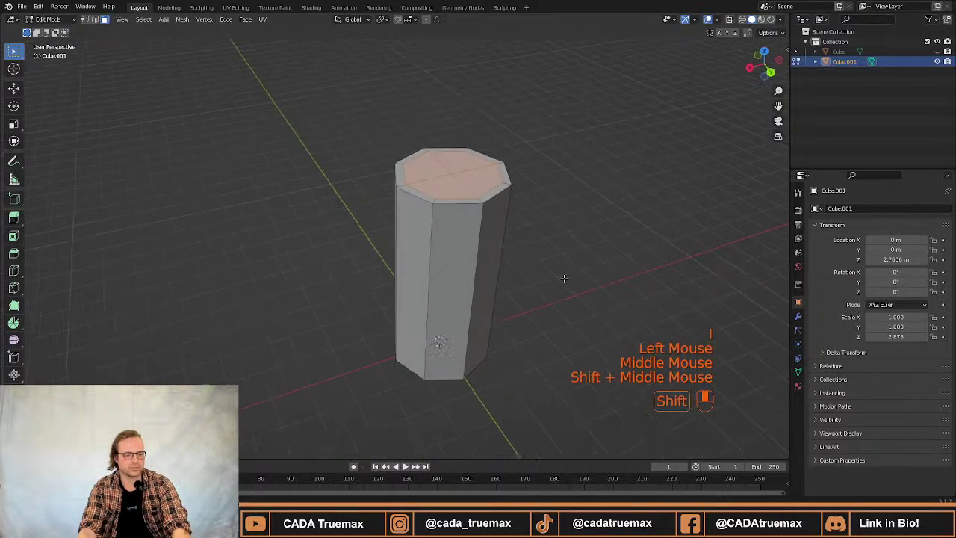
pyautogui.scroll(2, 516, 313)
pyautogui.keyDown('shift'); pyautogui.moveTo(517, 314); pyautogui.dragTo(534, 241, button='middle'); pyautogui.keyUp('shift')
pyautogui.keyDown('shift'); pyautogui.scroll(1, 438, 217); pyautogui.keyUp('shift')
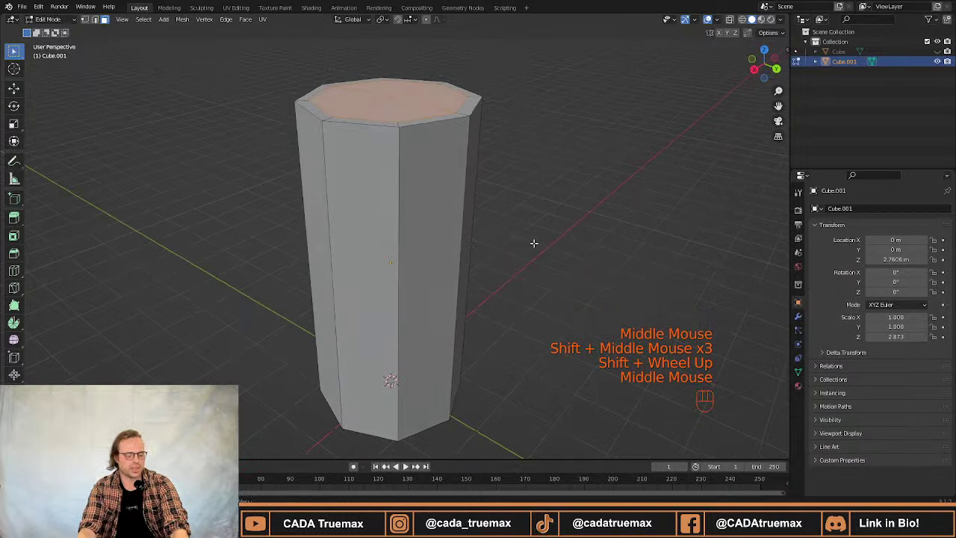
# Extrude the inset end faces and scale them inward along global Z to recess both ends, finishing in Object Mode.
pyautogui.press('e')
pyautogui.press('s')
pyautogui.press('z')
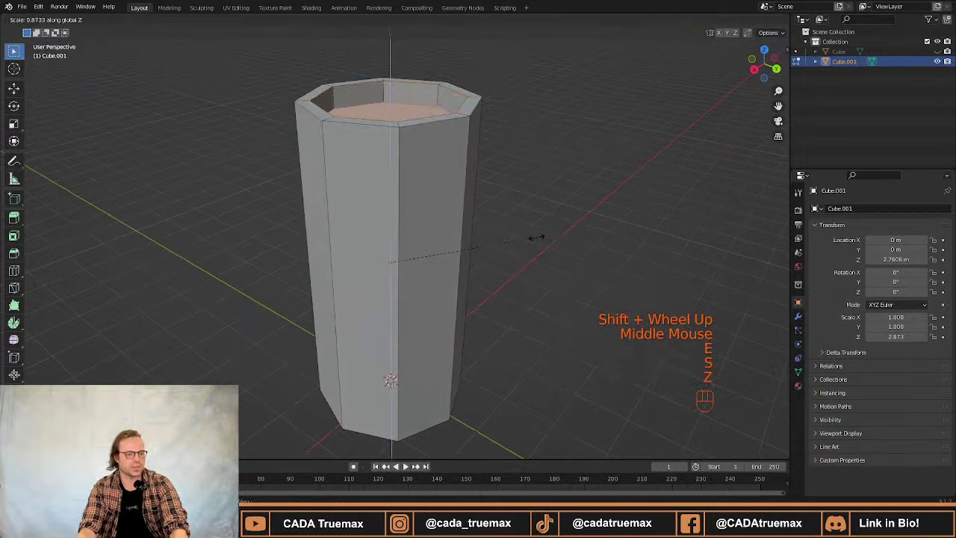
pyautogui.click(527, 233)
pyautogui.press('Tab')
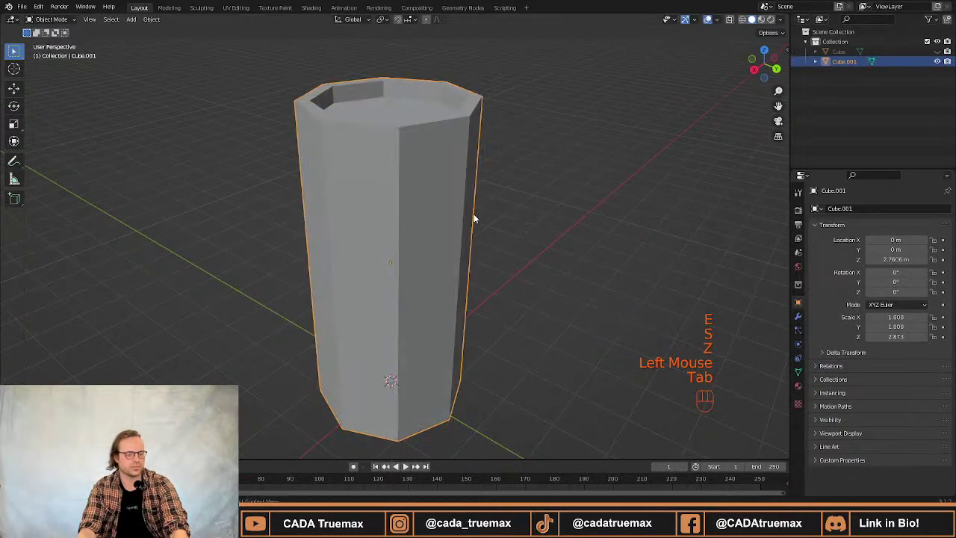
# Hide the new column, then unhide and select the original column.
pyautogui.press('h')
pyautogui.click(938, 52)
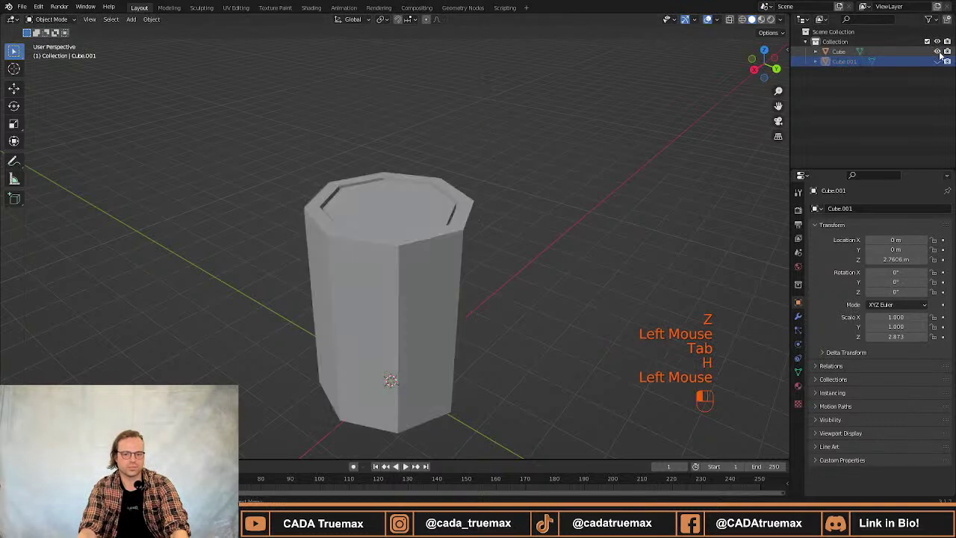
pyautogui.moveTo(593, 196); pyautogui.dragTo(471, 216, button='middle')
pyautogui.keyDown('shift'); pyautogui.moveTo(471, 216); pyautogui.dragTo(531, 183, button='middle'); pyautogui.keyUp('shift')
pyautogui.click(432, 188)
pyautogui.moveTo(431, 187); pyautogui.dragTo(487, 216, button='middle')
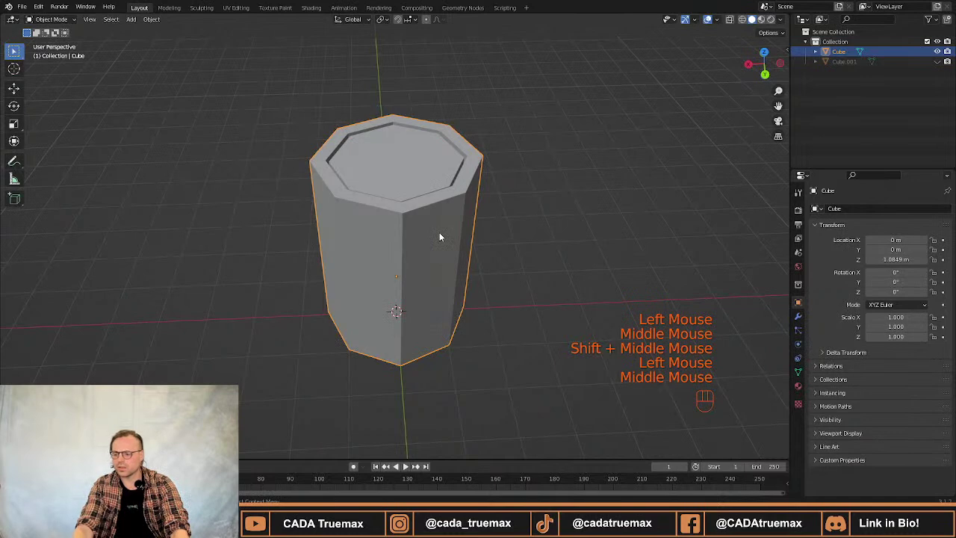
pyautogui.scroll(2, 449, 243)
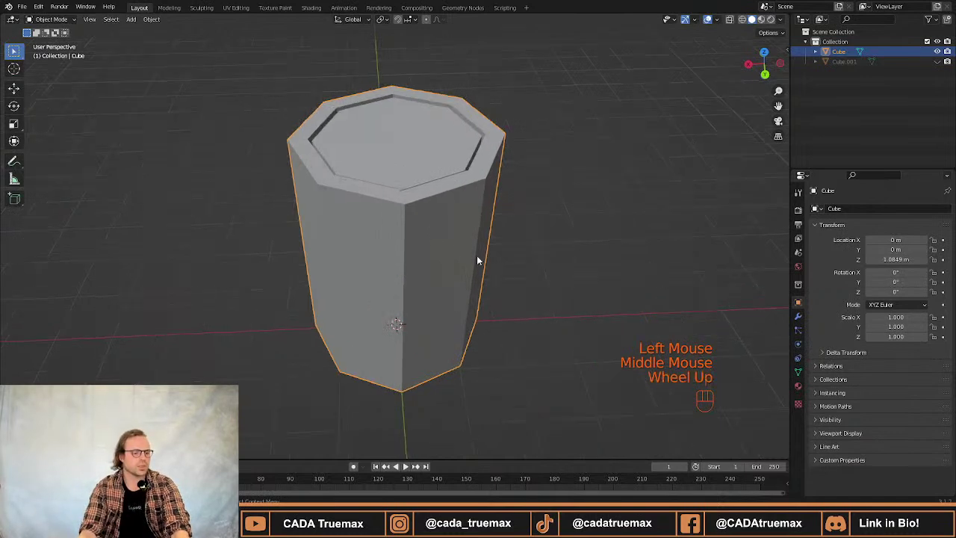
# Dissolve the vertices of the horizontal edge loop at the original column's mid-height in Edit Mode.
pyautogui.press('Tab')
pyautogui.keyDown('shift'); pyautogui.moveTo(535, 278); pyautogui.dragTo(542, 276, button='middle'); pyautogui.keyUp('shift')
pyautogui.moveTo(542, 277)
pyautogui.mouseDown(button='middle')
pyautogui.moveTo(608, 271)
pyautogui.moveTo(555, 262)
pyautogui.mouseUp(button='middle')
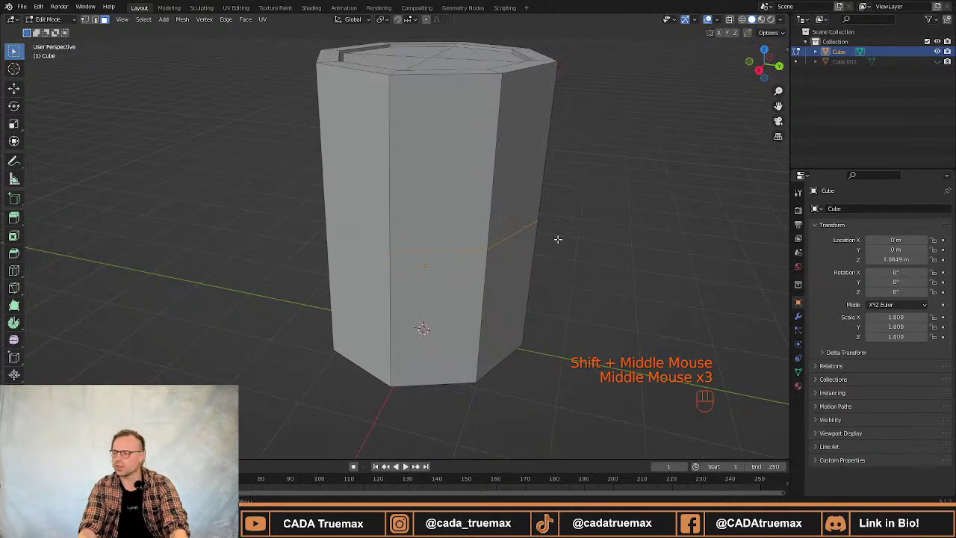
pyautogui.moveTo(516, 367); pyautogui.dragTo(545, 184, button='middle')
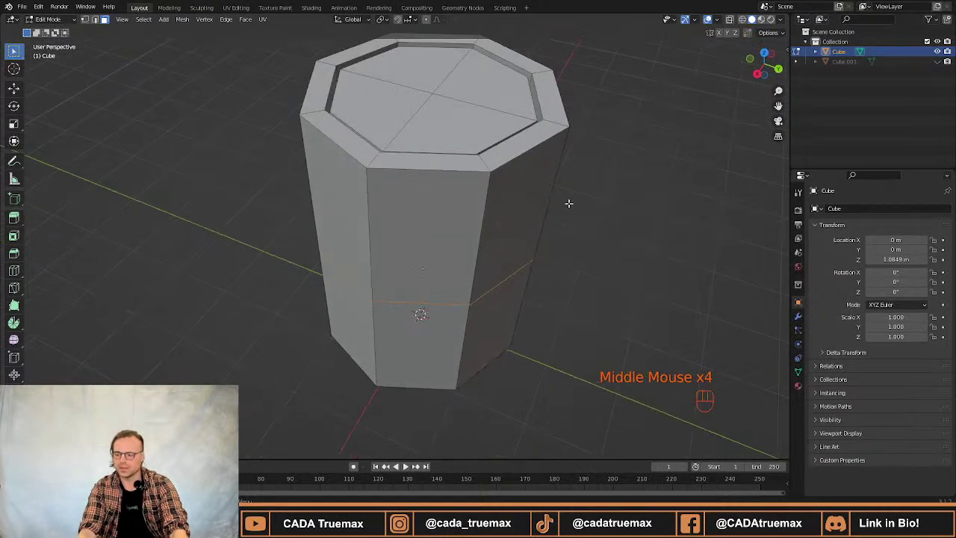
pyautogui.scroll(-1, 569, 203)
pyautogui.moveTo(591, 224); pyautogui.dragTo(555, 206, button='middle')
pyautogui.hotkey('ctrl', 'z')
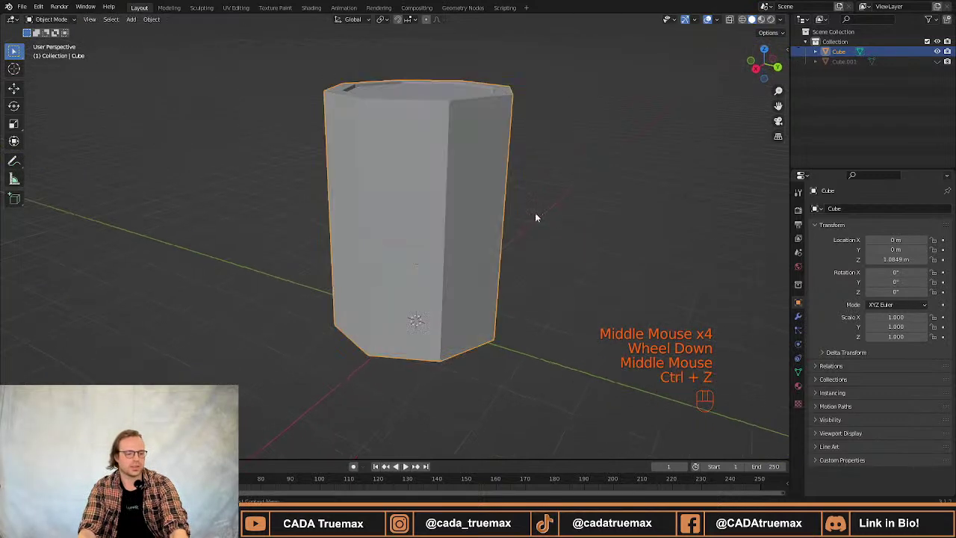
pyautogui.press('Tab')
pyautogui.press('x')
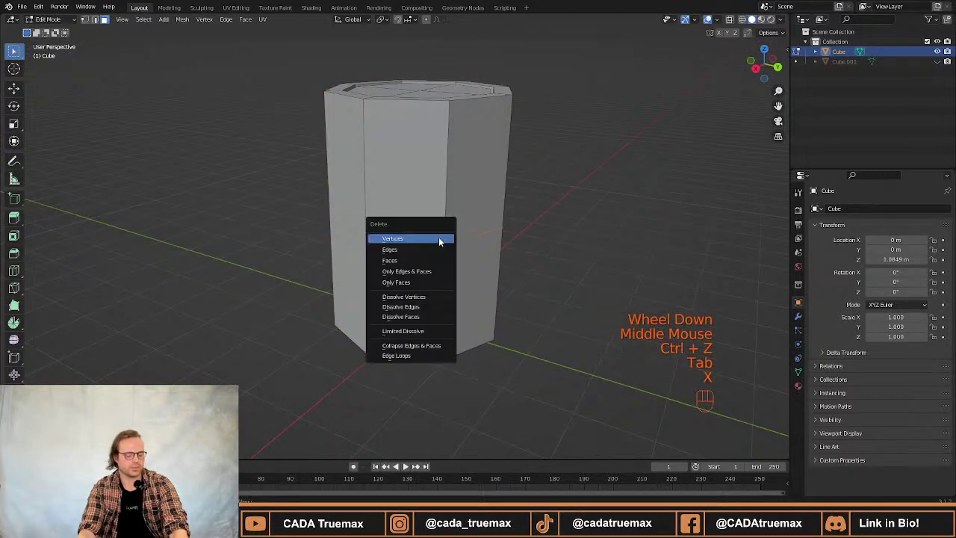
pyautogui.click(418, 295)
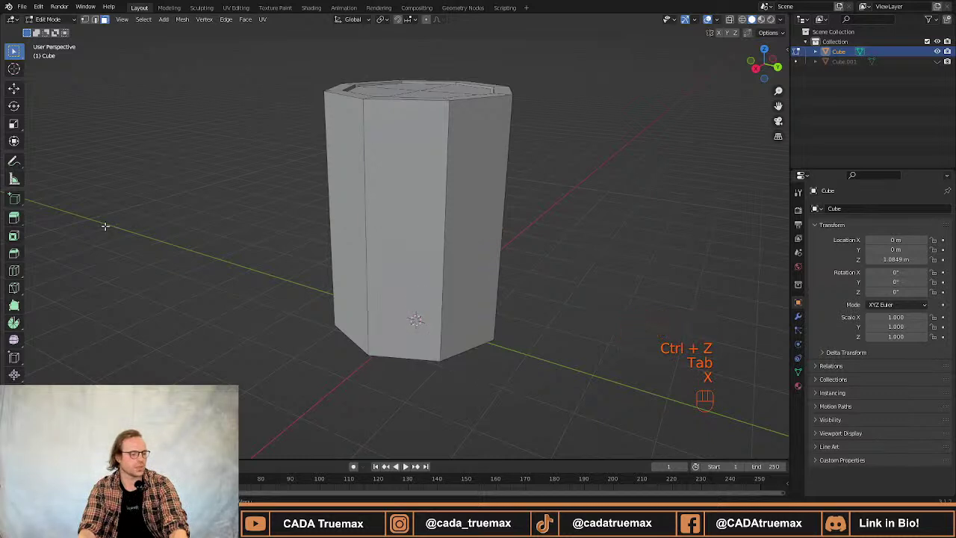
# Add a single horizontal loop cut around the column at mid-height and restore the Select Box tool.
pyautogui.click(14, 270)
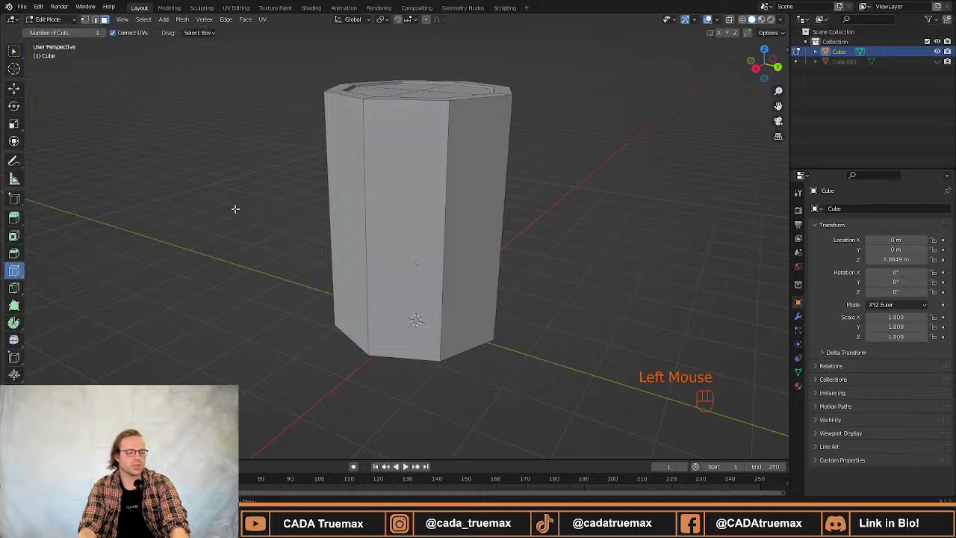
pyautogui.click(449, 237)
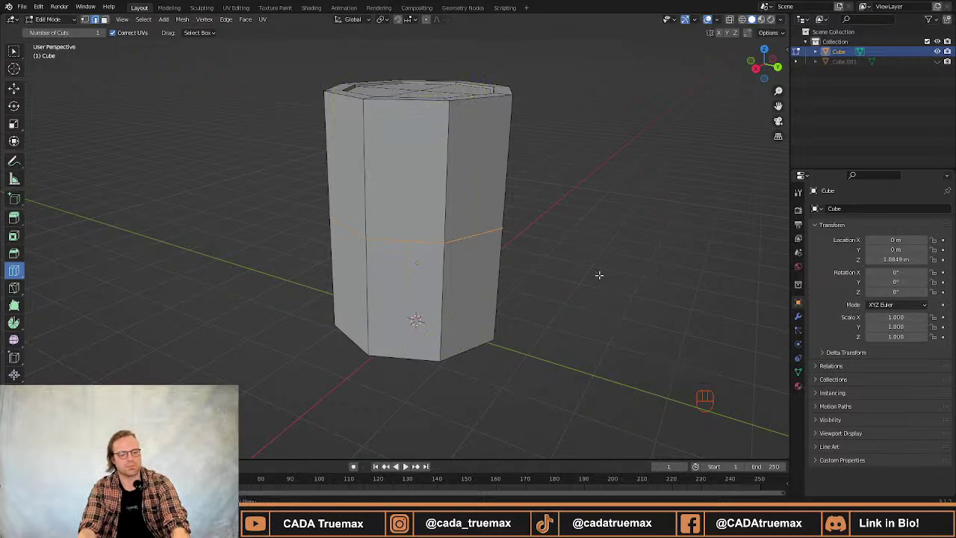
pyautogui.press('w')
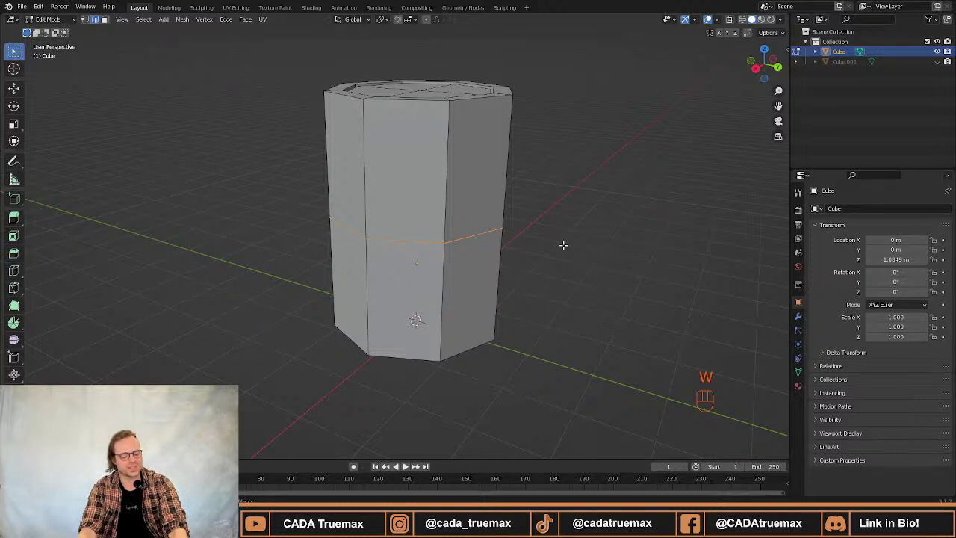
# Scale the mid-height edge loop outward to more than twice its size so the column bulges in the middle.
pyautogui.press('s')
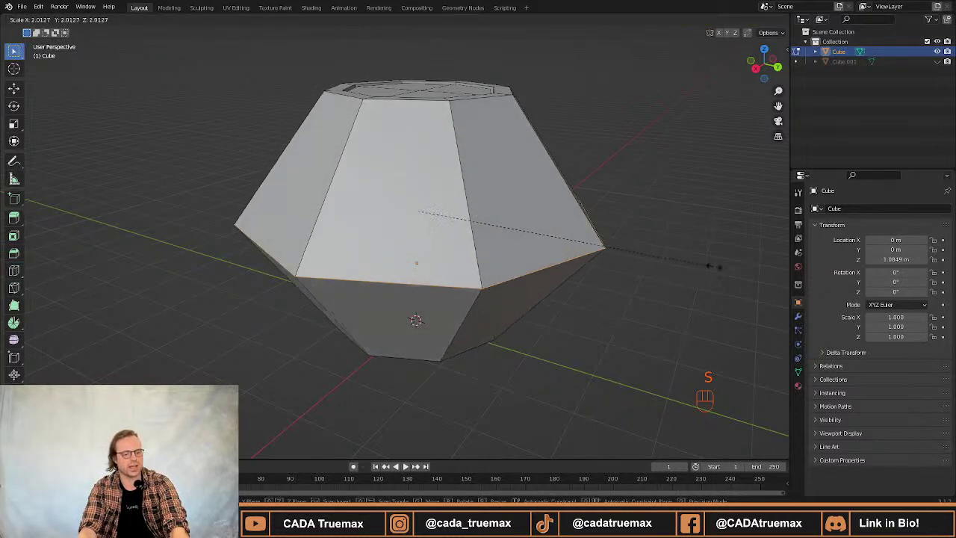
pyautogui.click(756, 262)
pyautogui.moveTo(718, 264); pyautogui.dragTo(663, 268, button='middle')
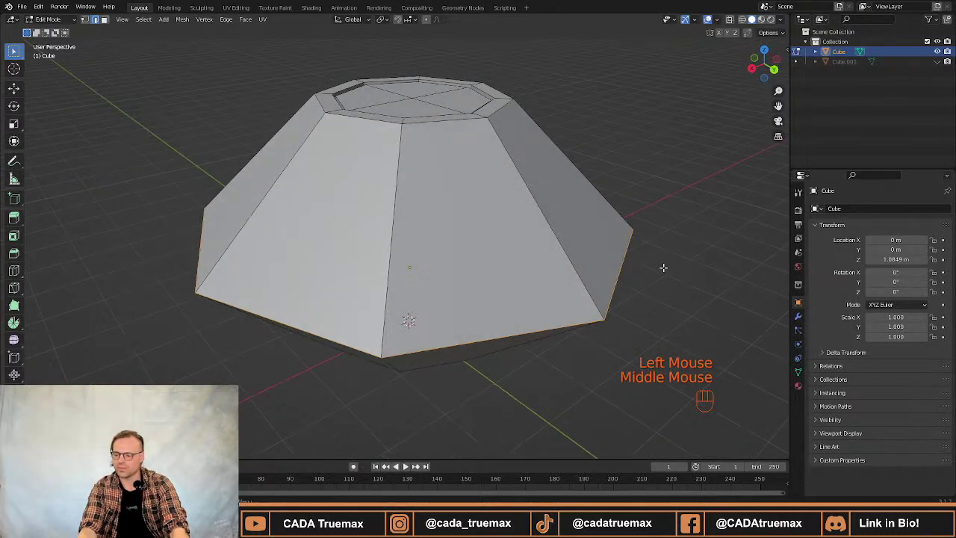
pyautogui.scroll(-2, 664, 268)
pyautogui.moveTo(606, 222); pyautogui.dragTo(651, 207, button='middle')
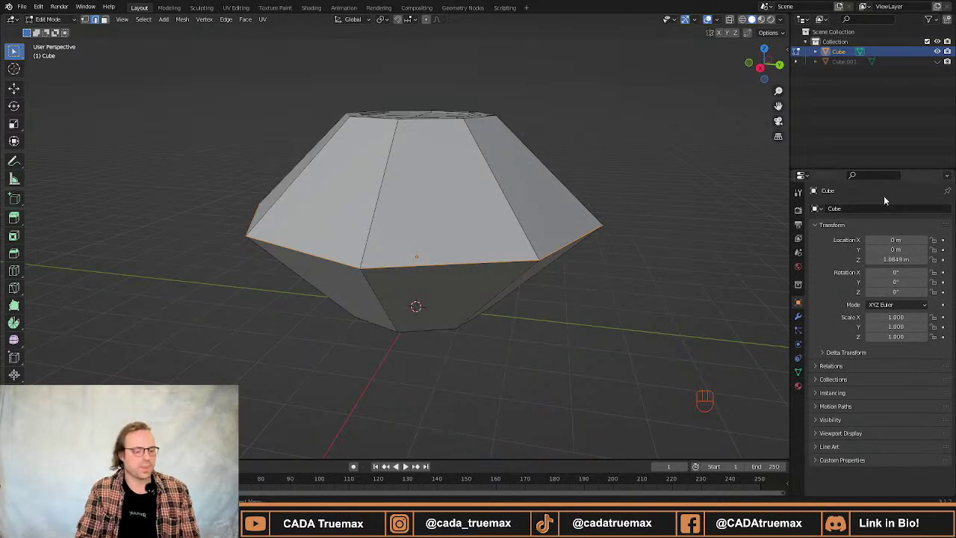
# Scale the bulging mid-height edge loop slightly back inward.
pyautogui.rightClick(532, 297)
pyautogui.moveTo(544, 182); pyautogui.dragTo(592, 200, button='middle')
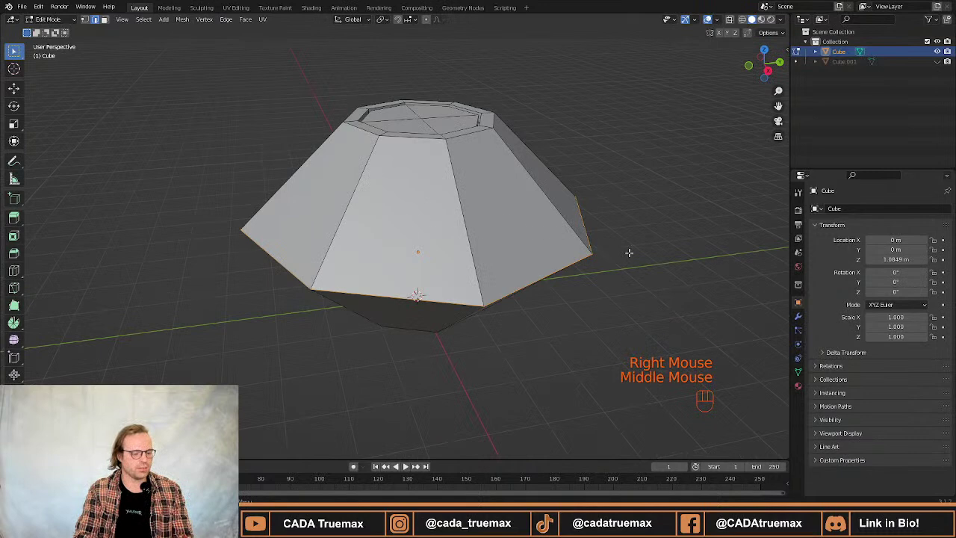
pyautogui.press('s')
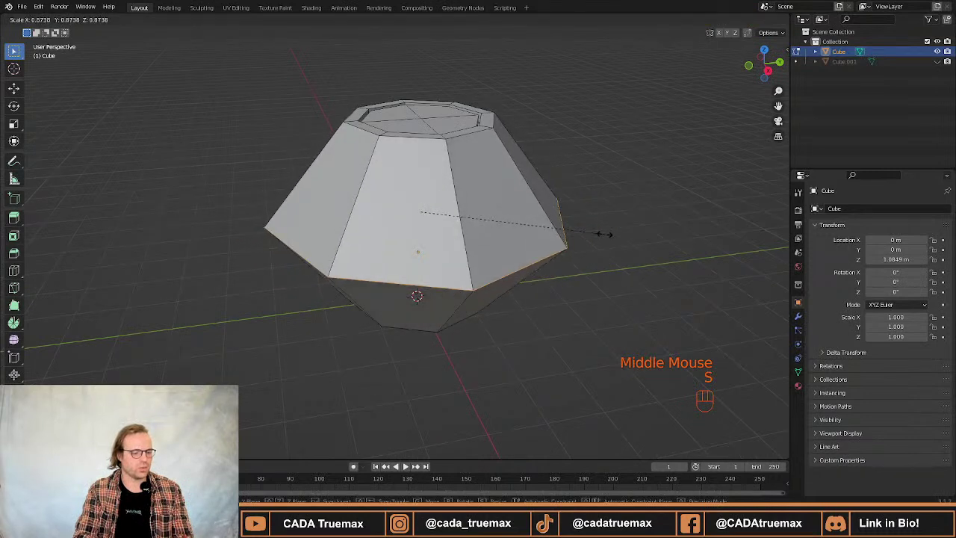
pyautogui.click(628, 247)
pyautogui.moveTo(632, 248); pyautogui.dragTo(639, 268, button='middle')
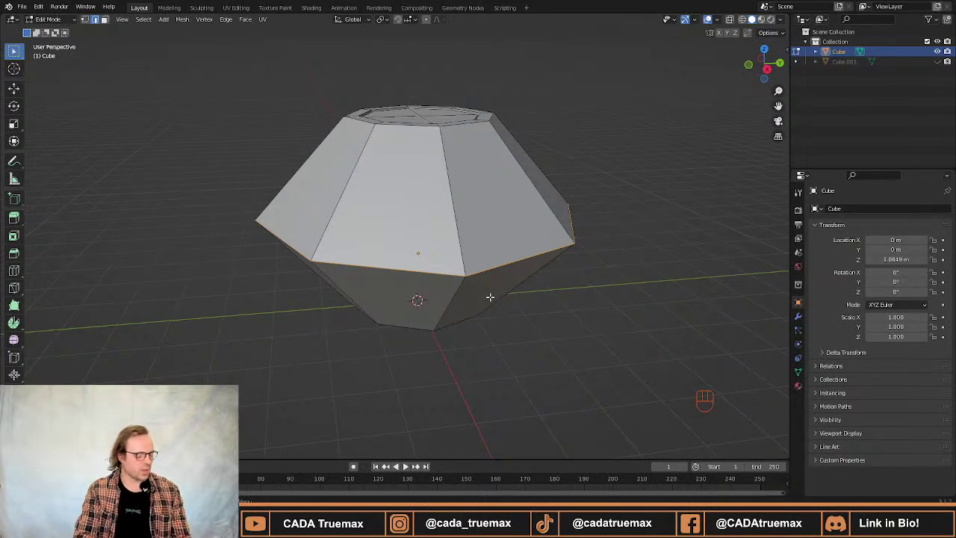
# Bevel the bulging mid-height edge loop, trying different segment counts and settling on four segments with a width of about 2.41 m.
pyautogui.press('ctrl')
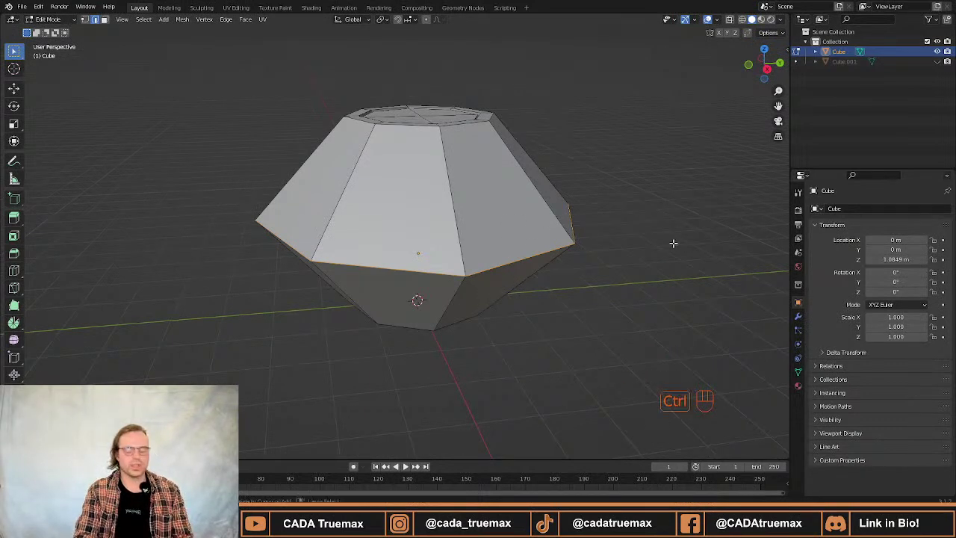
pyautogui.hotkey('ctrl', 'b')
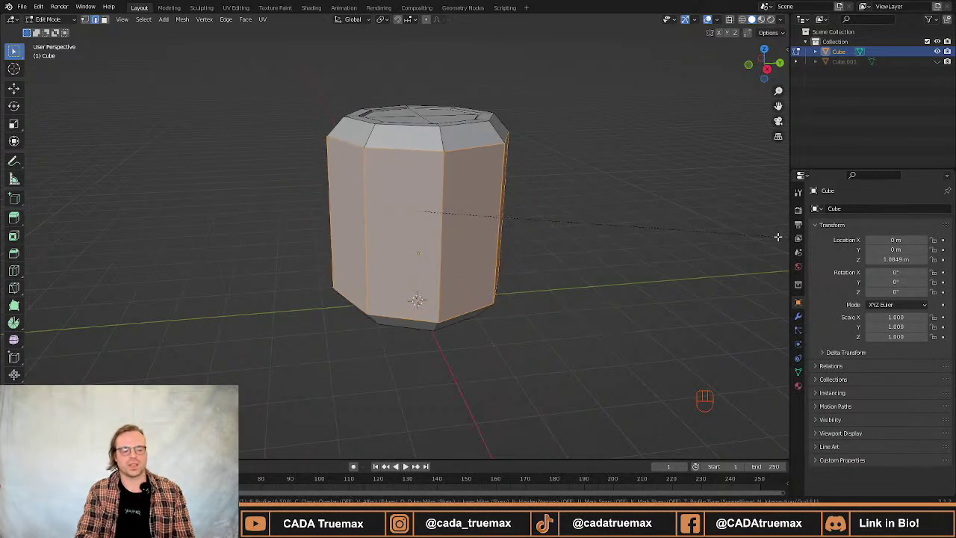
pyautogui.scroll(3, 773, 236)
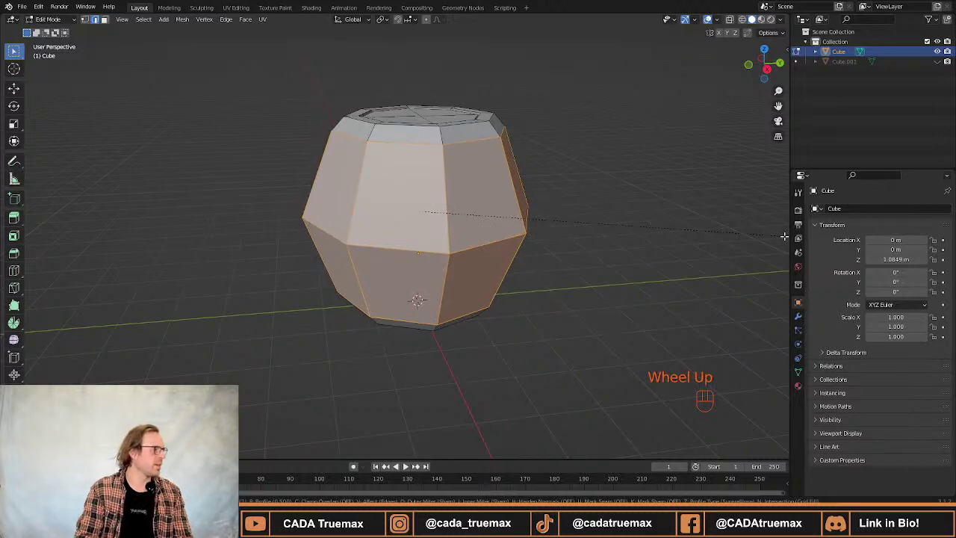
pyautogui.scroll(-2, 781, 236)
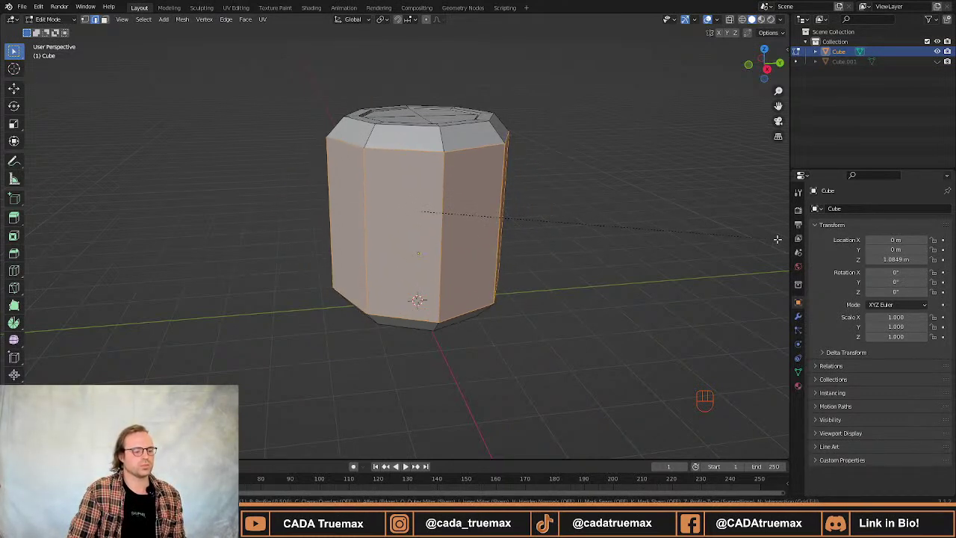
pyautogui.scroll(1, 779, 239)
pyautogui.scroll(-1, 777, 239)
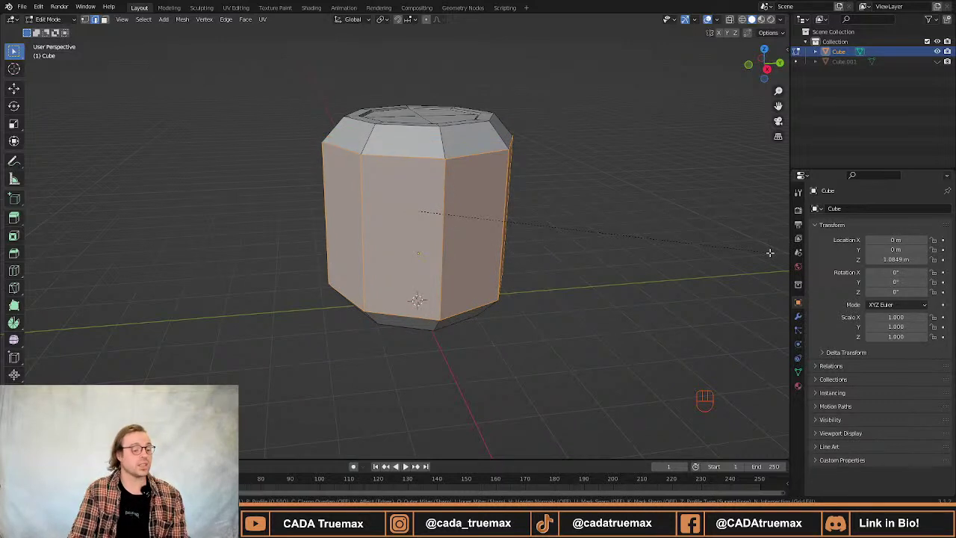
pyautogui.scroll(1, 765, 255)
pyautogui.scroll(2, 764, 255)
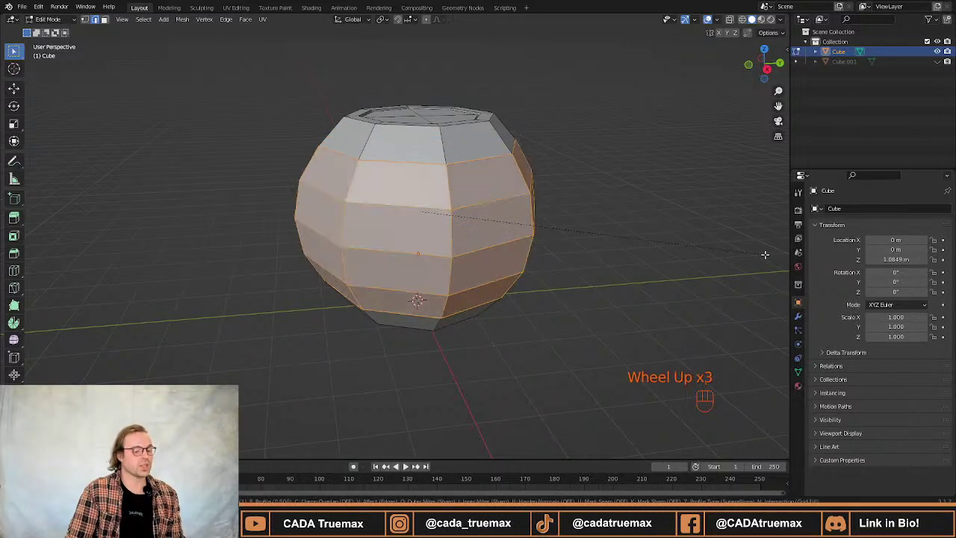
pyautogui.scroll(1, 6, 253)
pyautogui.scroll(5, 6, 253)
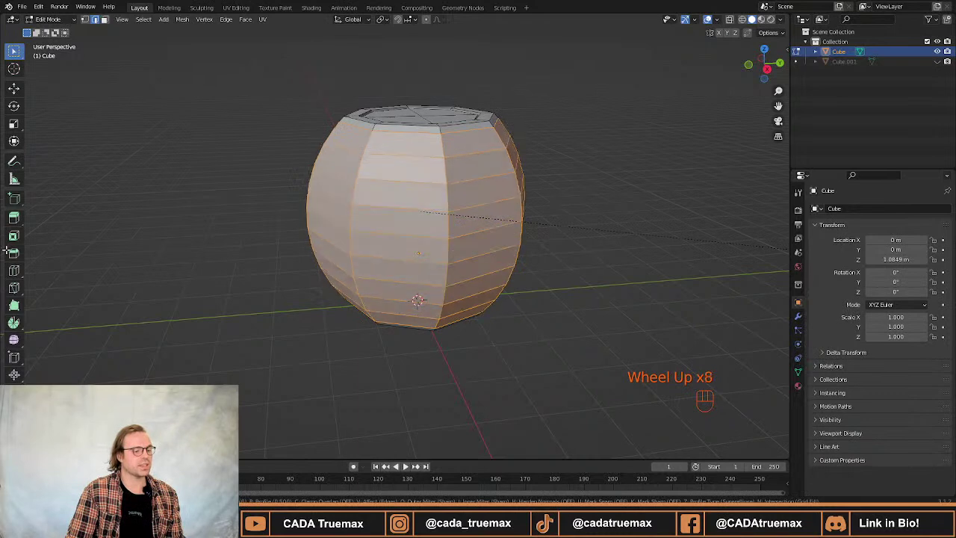
pyautogui.scroll(-5, 5, 252)
pyautogui.scroll(4, 6, 253)
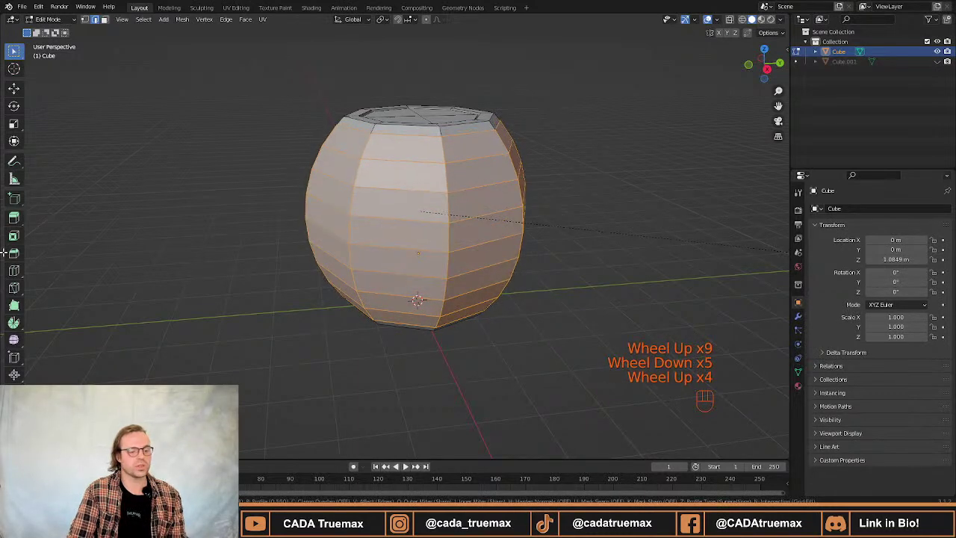
pyautogui.scroll(13, 4, 253)
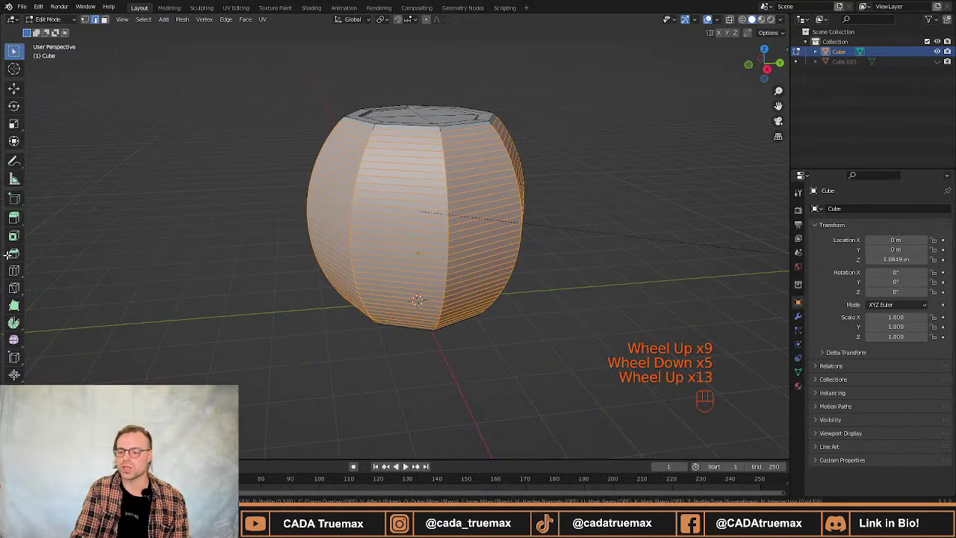
pyautogui.scroll(10, 6, 254)
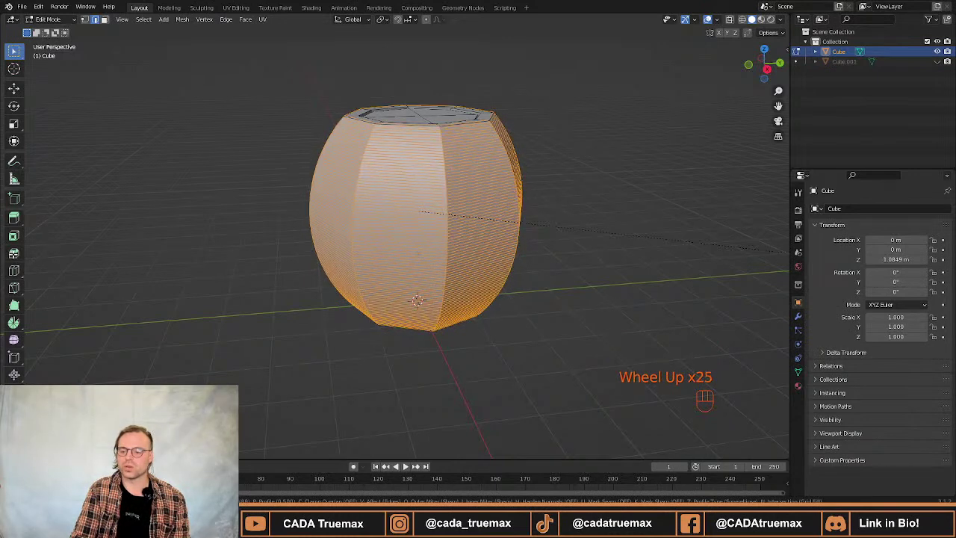
pyautogui.scroll(-14, 6, 250)
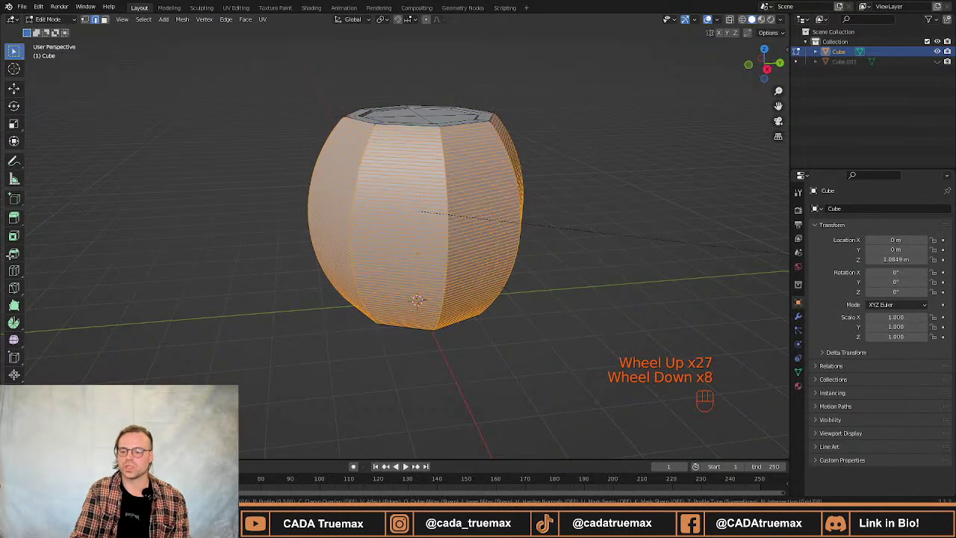
pyautogui.scroll(-4, 6, 248)
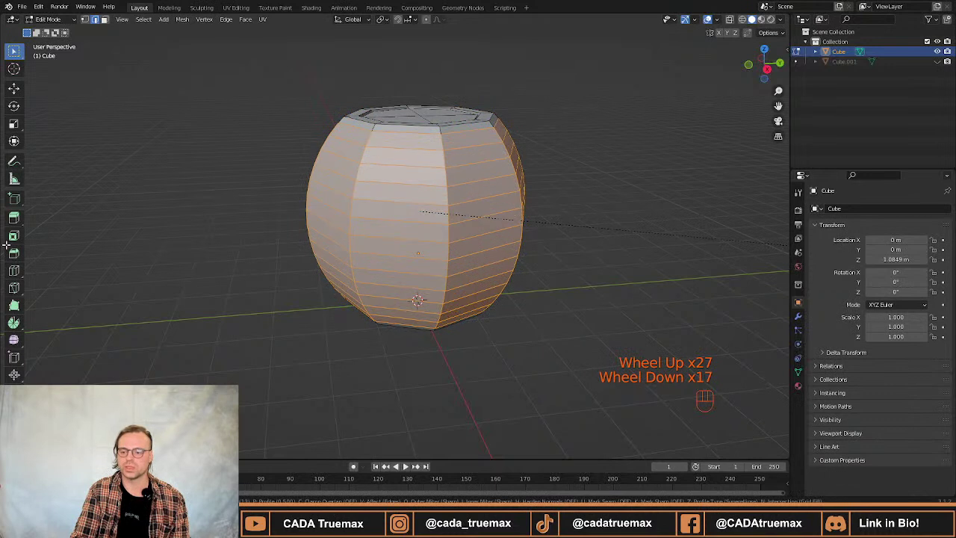
pyautogui.scroll(3, 5, 247)
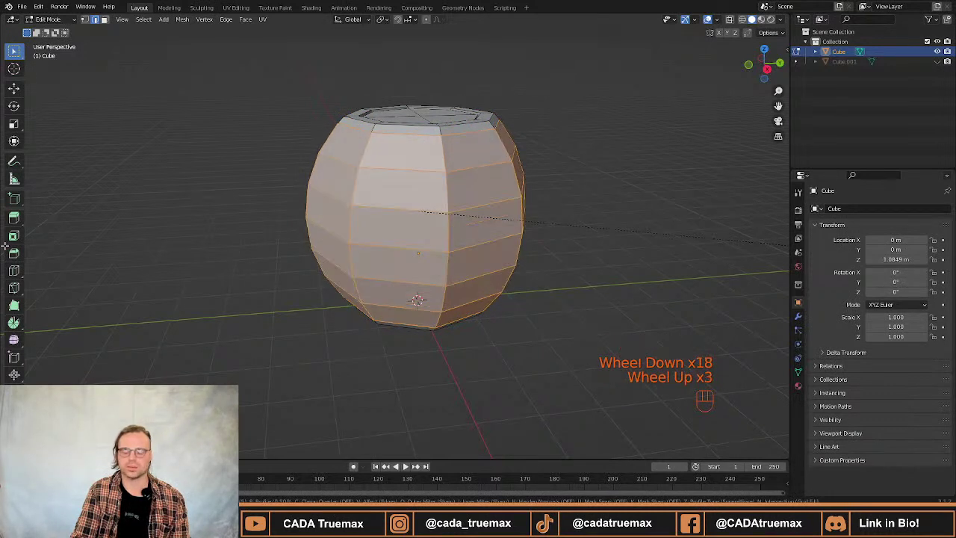
pyautogui.scroll(-1, 5, 247)
pyautogui.scroll(-1, 5, 247)
pyautogui.scroll(1, 5, 247)
pyautogui.scroll(-1, 5, 247)
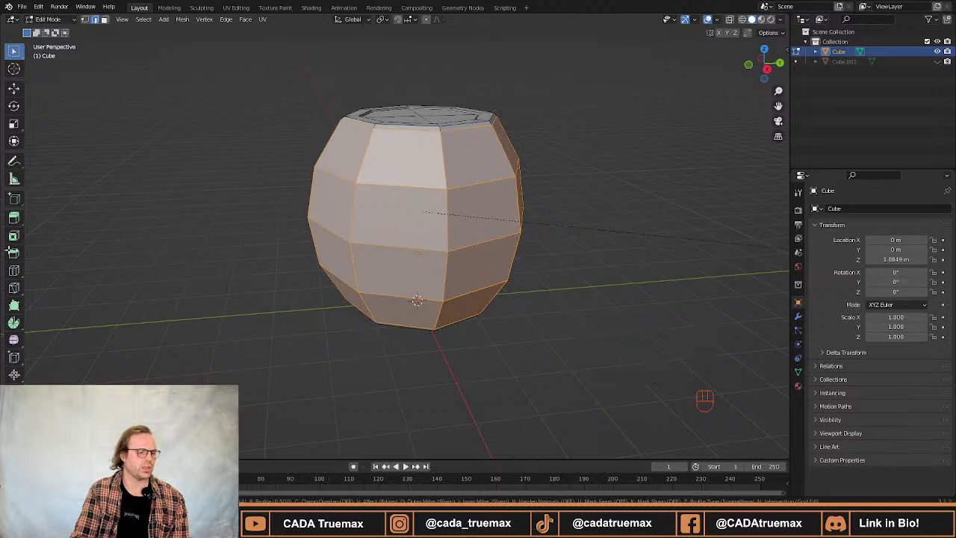
pyautogui.click(3, 260)
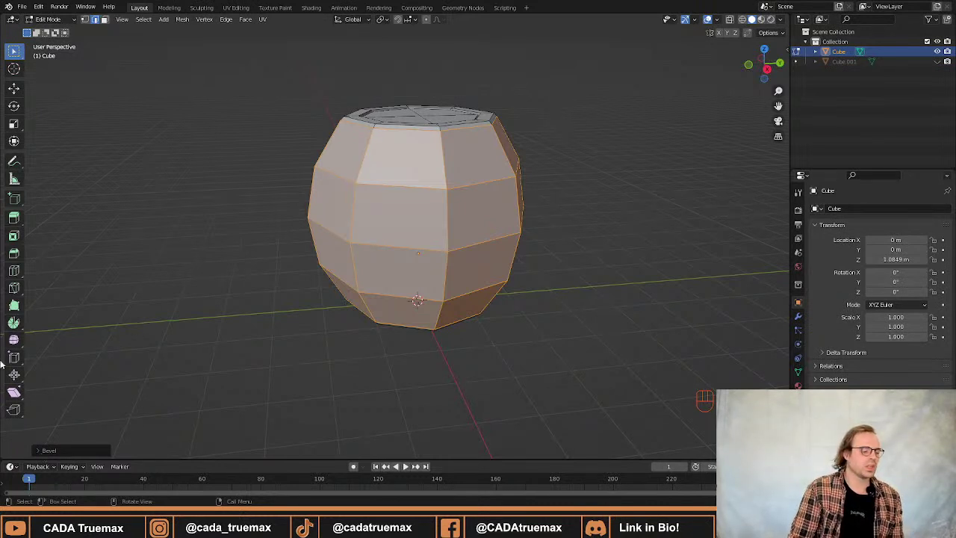
# Open the bevel's operator settings and reduce the width to 2.39 m, keeping four segments.
pyautogui.click(38, 450)
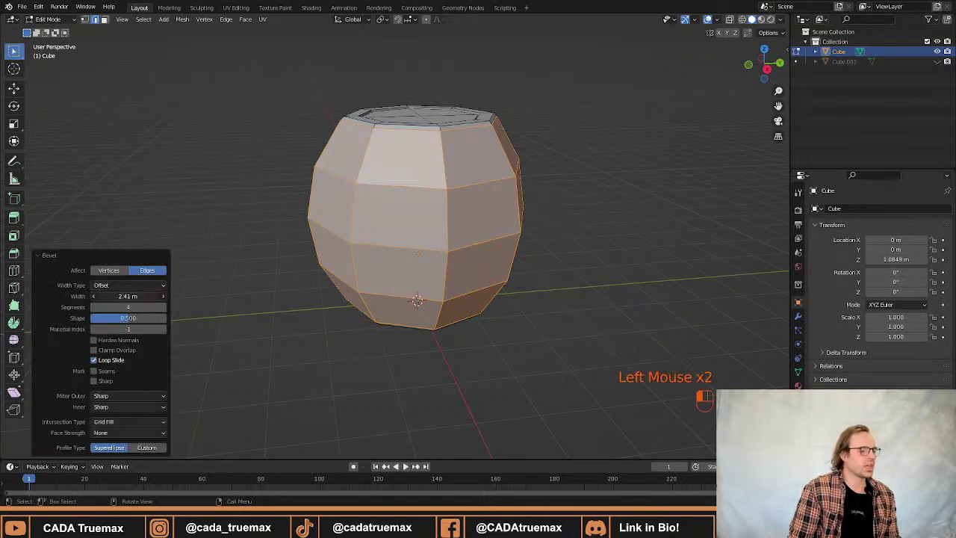
pyautogui.moveTo(128, 297); pyautogui.dragTo(123, 296)
pyautogui.moveTo(128, 296); pyautogui.dragTo(121, 296)
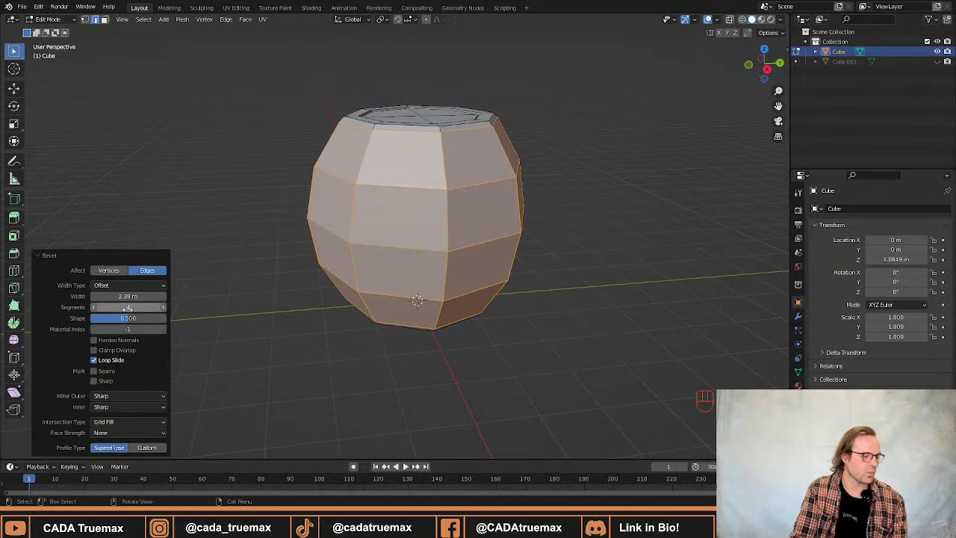
pyautogui.moveTo(133, 307)
pyautogui.mouseDown()
pyautogui.moveTo(155, 308)
pyautogui.moveTo(135, 308)
pyautogui.mouseUp()
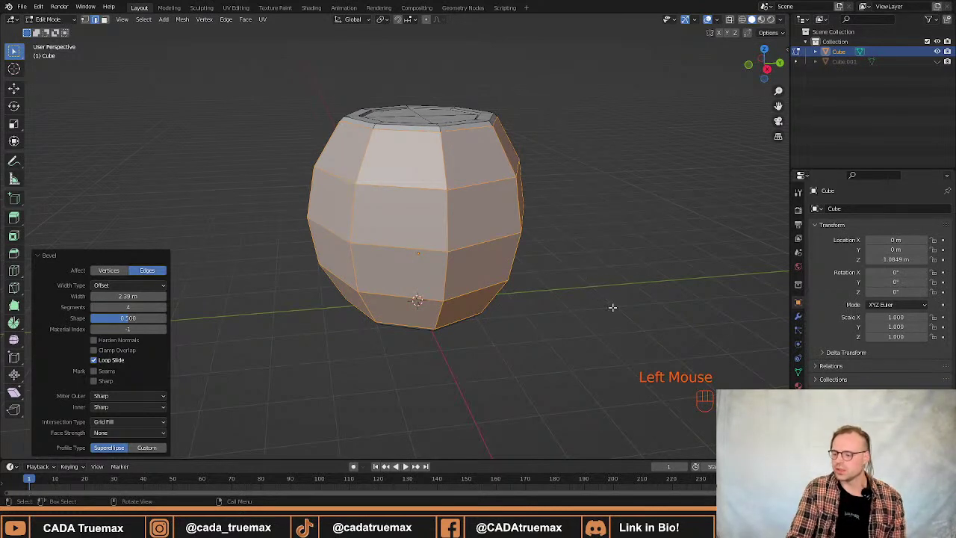
# Undo the bevel and both scalings of the mid-height edge loop.
pyautogui.moveTo(605, 256); pyautogui.dragTo(641, 269, button='middle')
pyautogui.hotkey('ctrl', 'z')
pyautogui.hotkey('ctrl', 'z')
pyautogui.hotkey('ctrl', 'z')
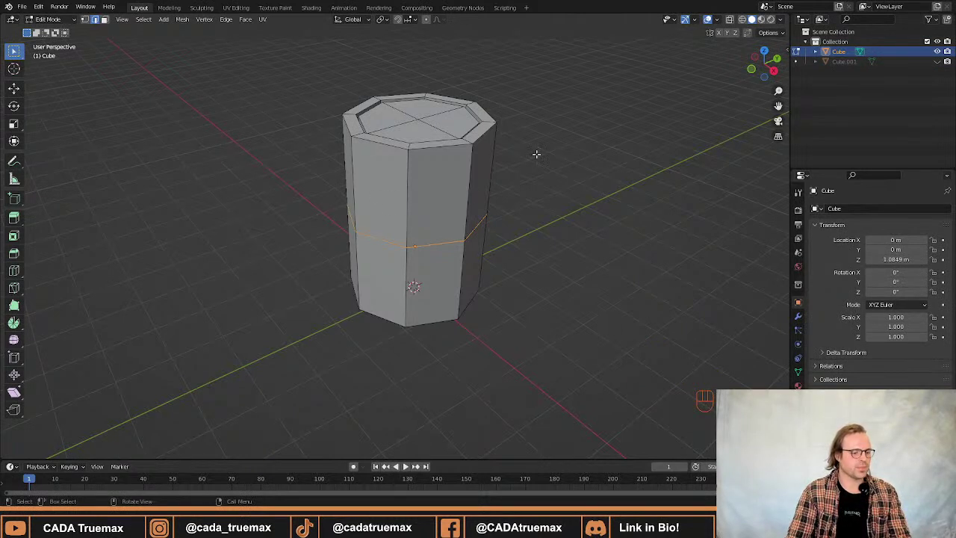
# Select the column's mid-height edge loop in edge mode and scale it outward by about 2.27.
pyautogui.press('2')
pyautogui.keyDown('alt'); pyautogui.click(467, 222); pyautogui.keyUp('alt')
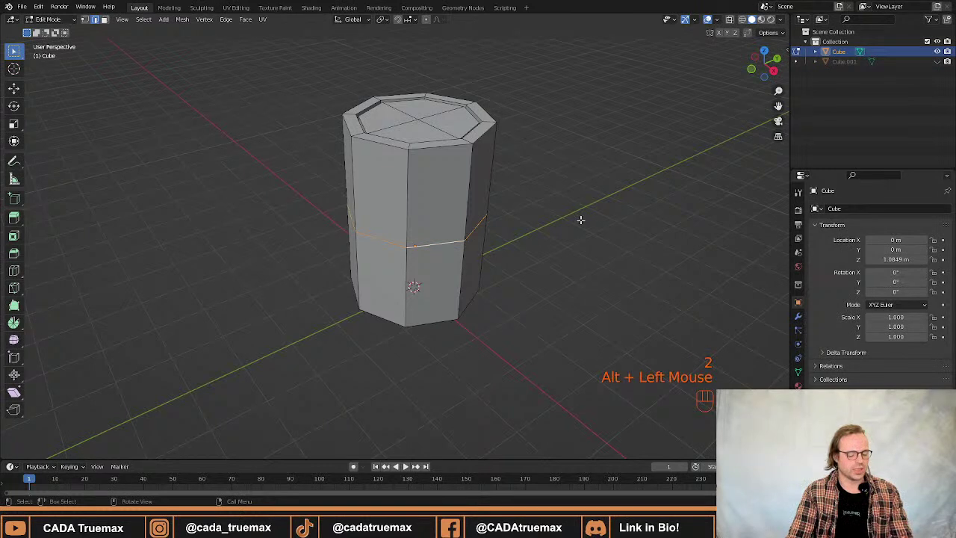
pyautogui.press('s')
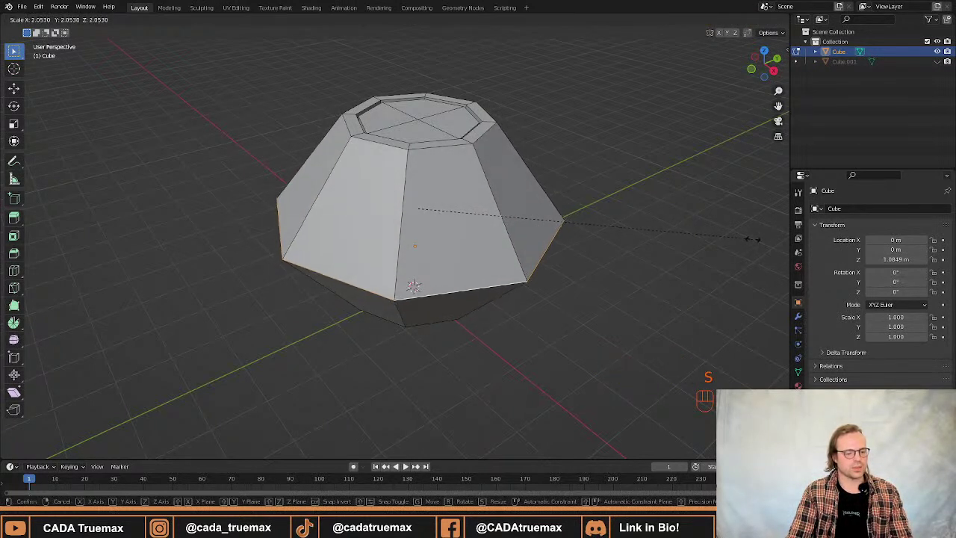
pyautogui.click(4, 238)
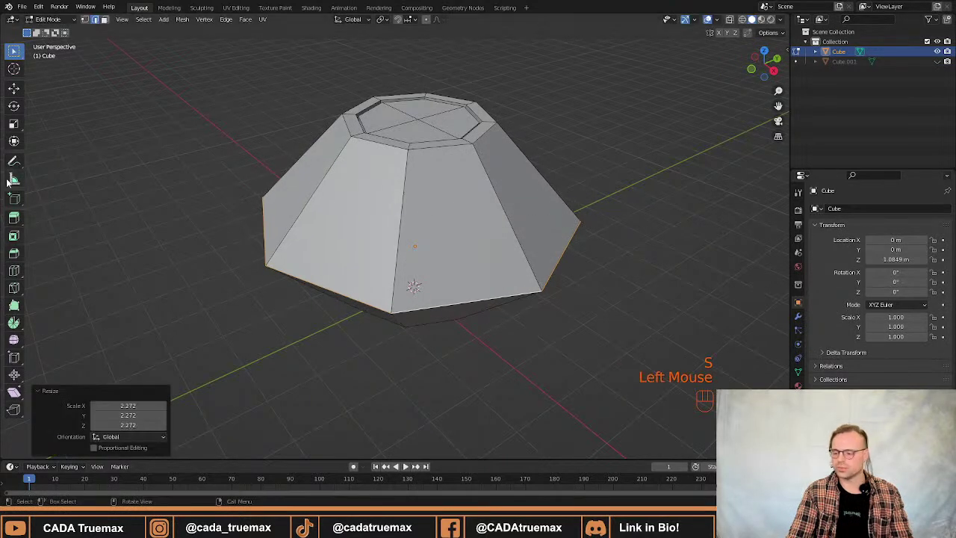
pyautogui.moveTo(346, 225); pyautogui.dragTo(356, 195, button='middle')
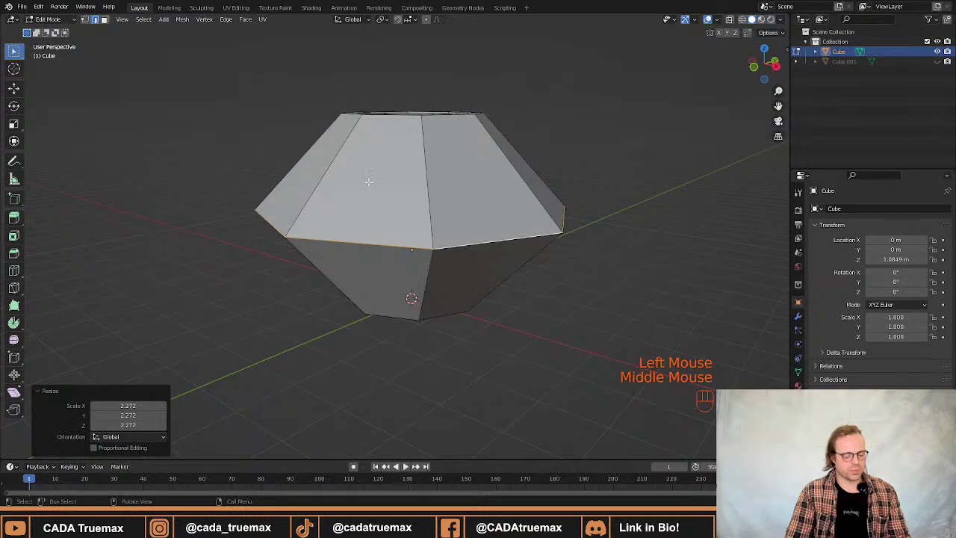
pyautogui.hotkey('ctrl', 'b')
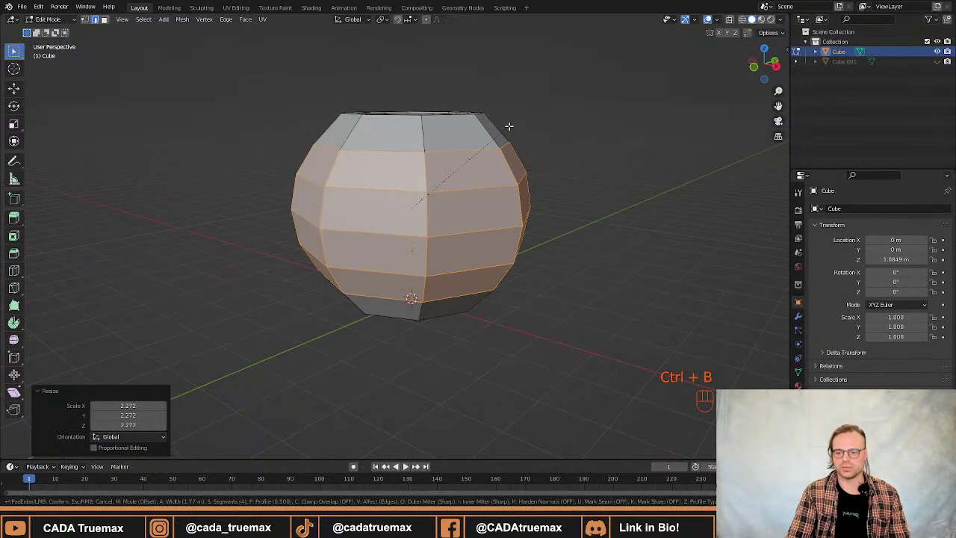
pyautogui.scroll(-5, 507, 129)
pyautogui.scroll(2, 517, 128)
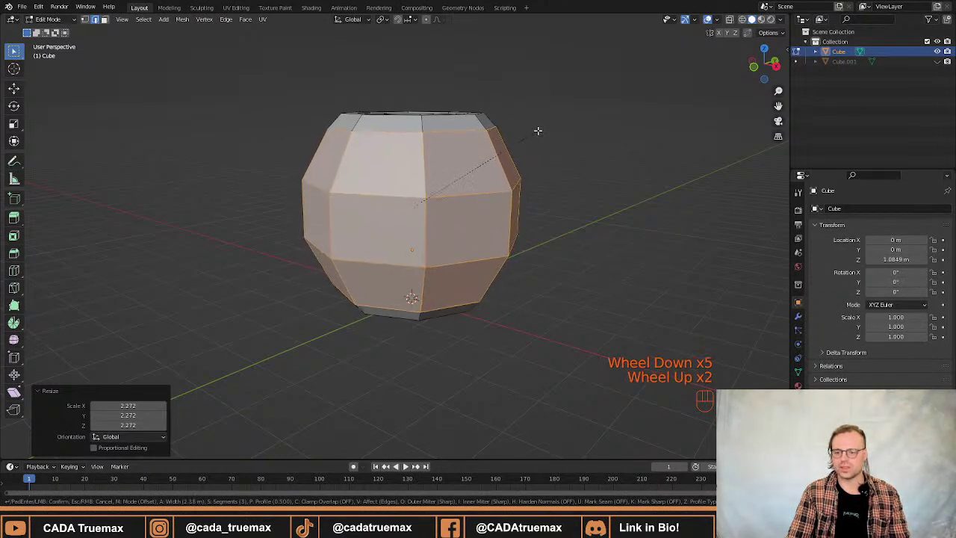
pyautogui.rightClick(544, 130)
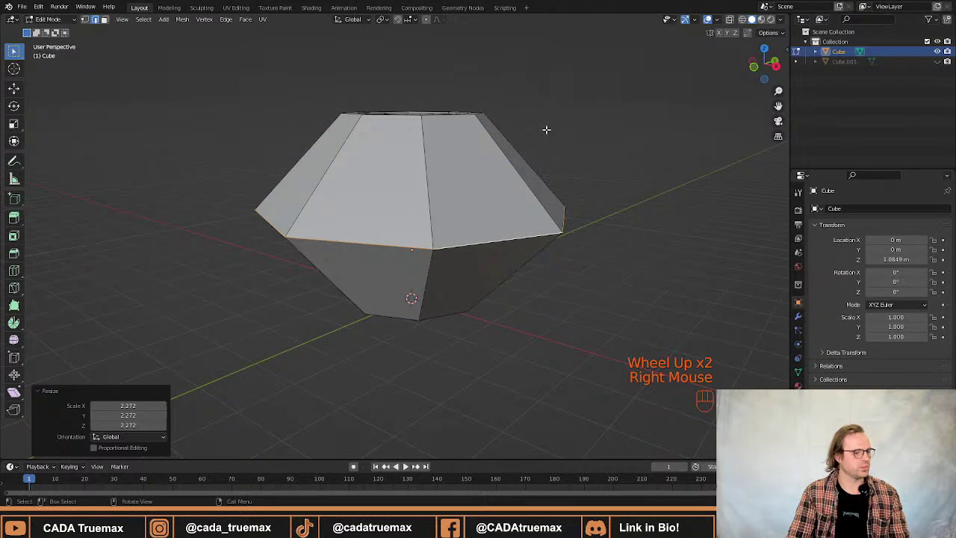
# Undo the last scaling of the mid-height edge loop and scale it outward by about 1.83 instead.
pyautogui.hotkey('ctrl', 'z')
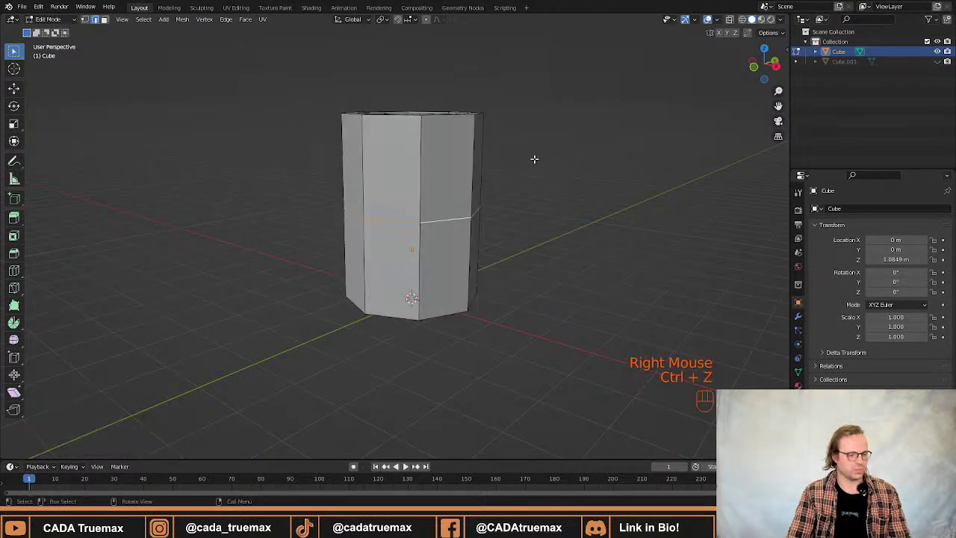
pyautogui.press('s')
pyautogui.click(651, 167)
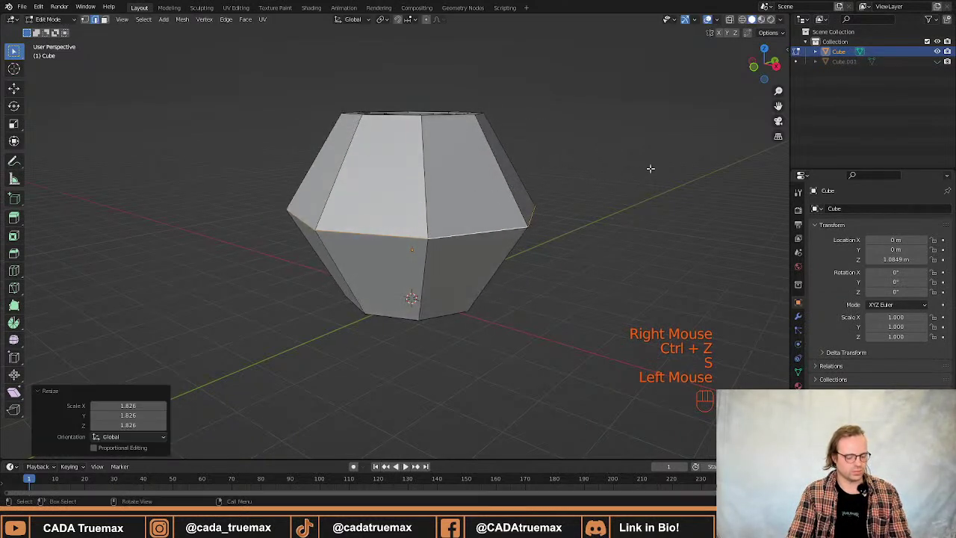
# Bevel the mid-height edge loop into a barrel with four segments and a width of about 2.06 m, and clear the selection.
pyautogui.hotkey('ctrl', 'b')
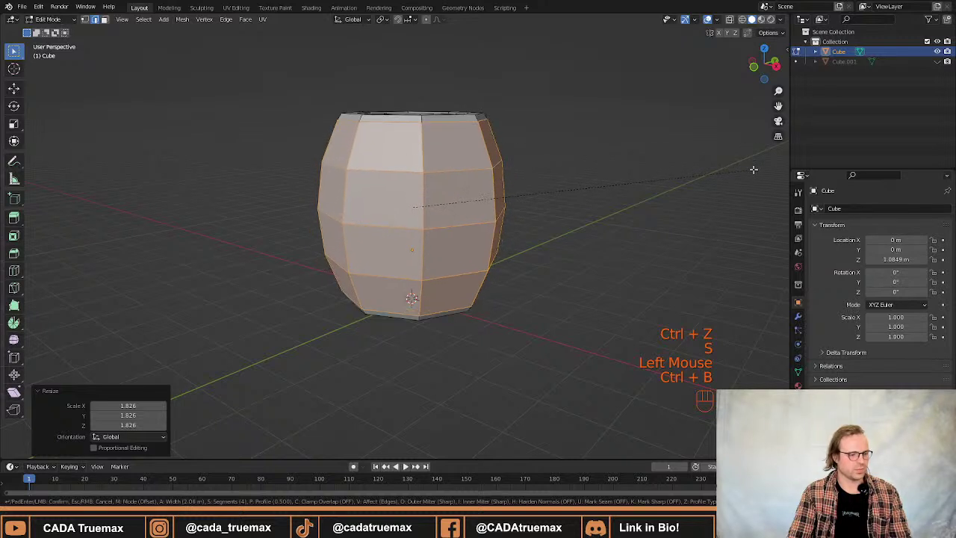
pyautogui.click(753, 171)
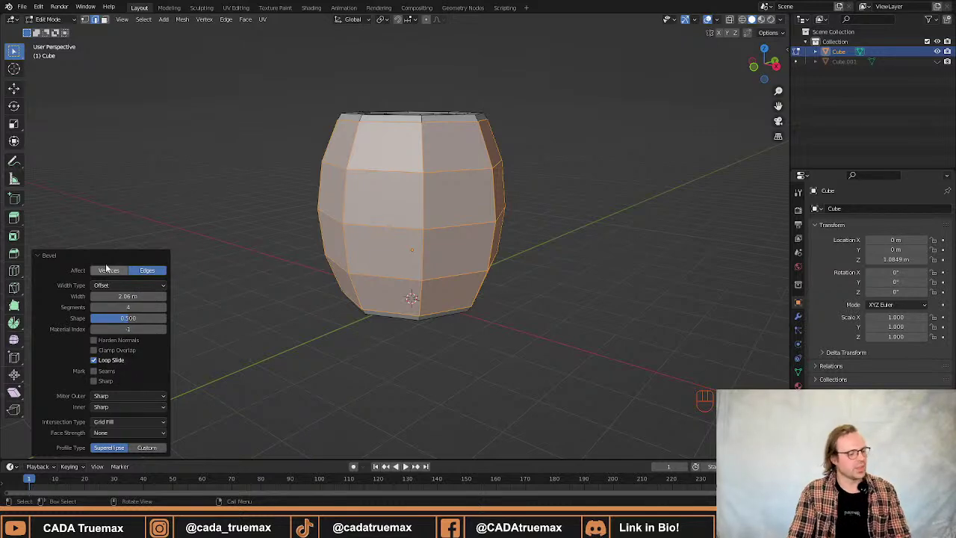
pyautogui.click(39, 257)
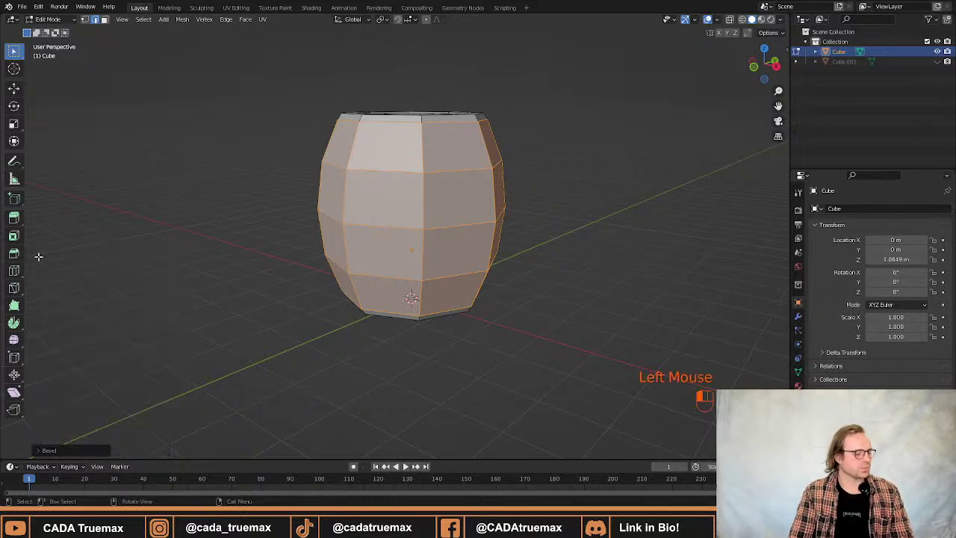
pyautogui.moveTo(499, 284); pyautogui.dragTo(690, 311, button='middle')
pyautogui.click(587, 148)
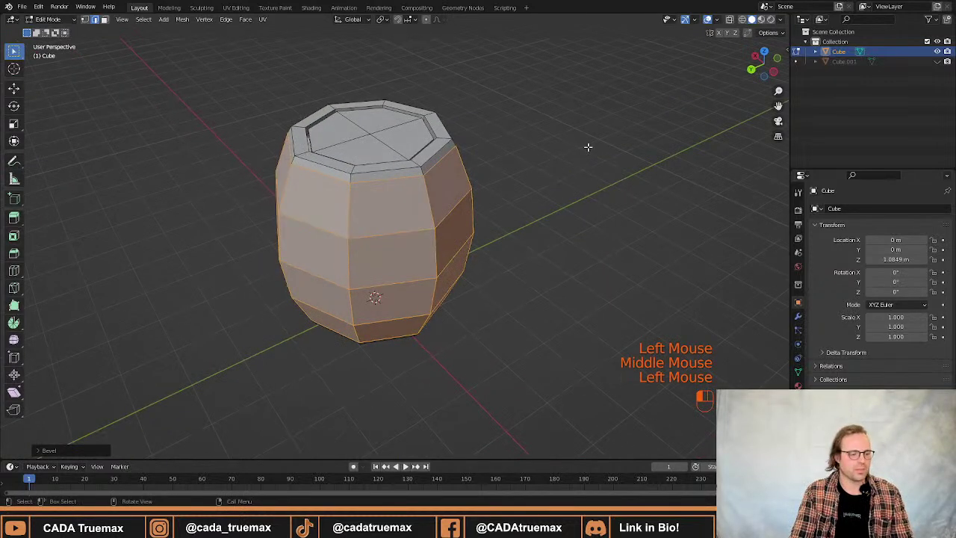
pyautogui.moveTo(600, 247); pyautogui.dragTo(381, 250, button='middle')
pyautogui.click(576, 221)
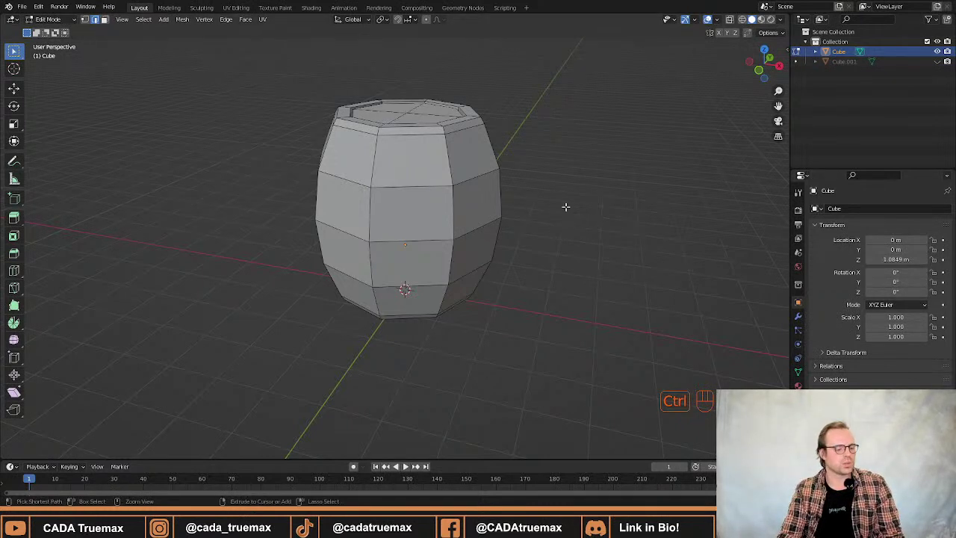
# Undo the barrel's bevel and scaling, reselect the column's mid-height edge loop, and clear the selection.
pyautogui.hotkey('ctrl', 'z')
pyautogui.hotkey('ctrl', 'z')
pyautogui.hotkey('ctrl', 'z')
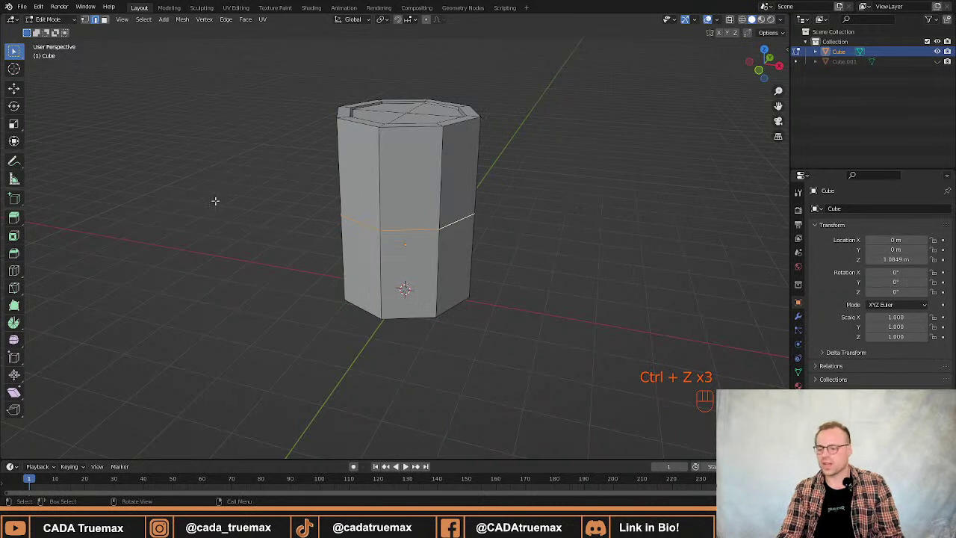
pyautogui.keyDown('alt'); pyautogui.click(422, 231); pyautogui.keyUp('alt')
pyautogui.keyDown('alt'); pyautogui.click(546, 205); pyautogui.keyUp('alt')
pyautogui.doubleClick(605, 213)
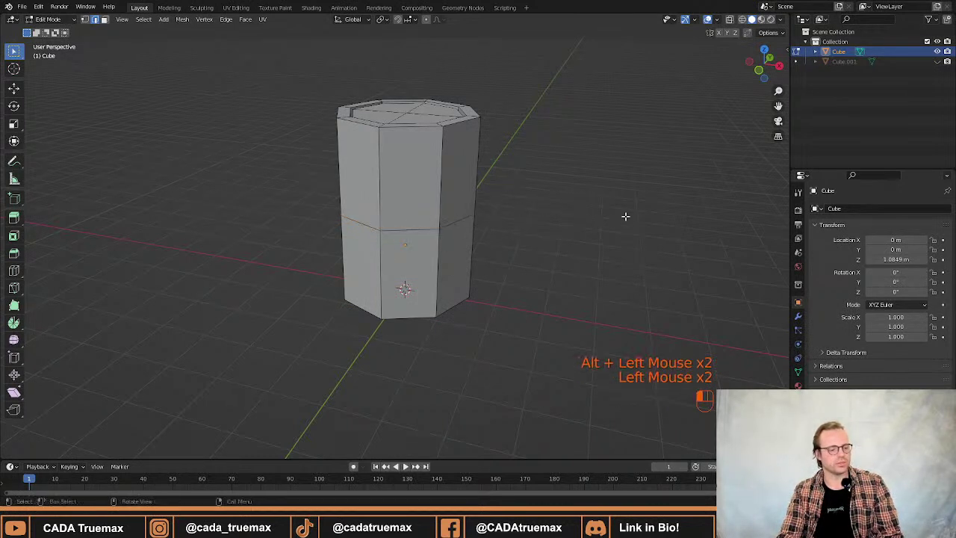
# Select the column's mid-height edge loop and scale it outward so the middle bulges well beyond both ends.
pyautogui.keyDown('alt'); pyautogui.click(464, 221); pyautogui.keyUp('alt')
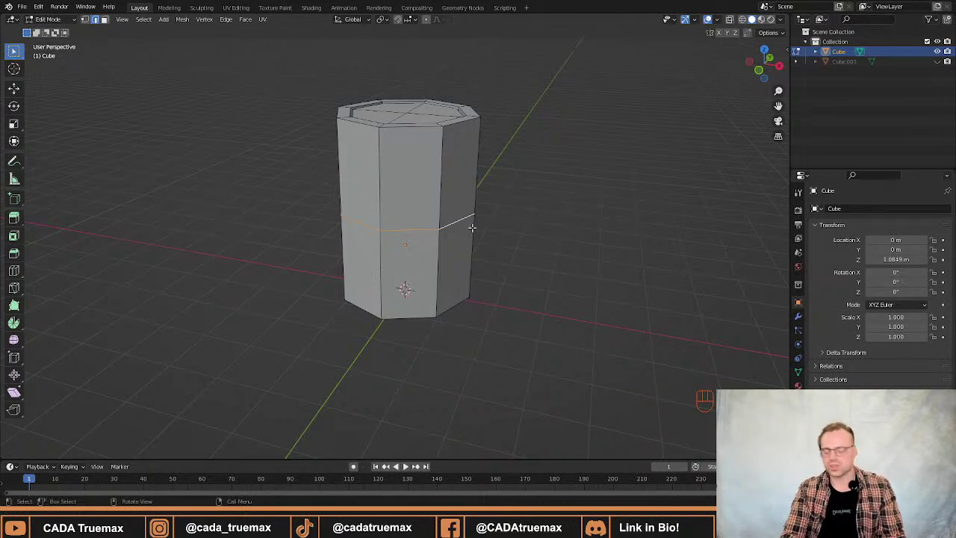
pyautogui.press('s')
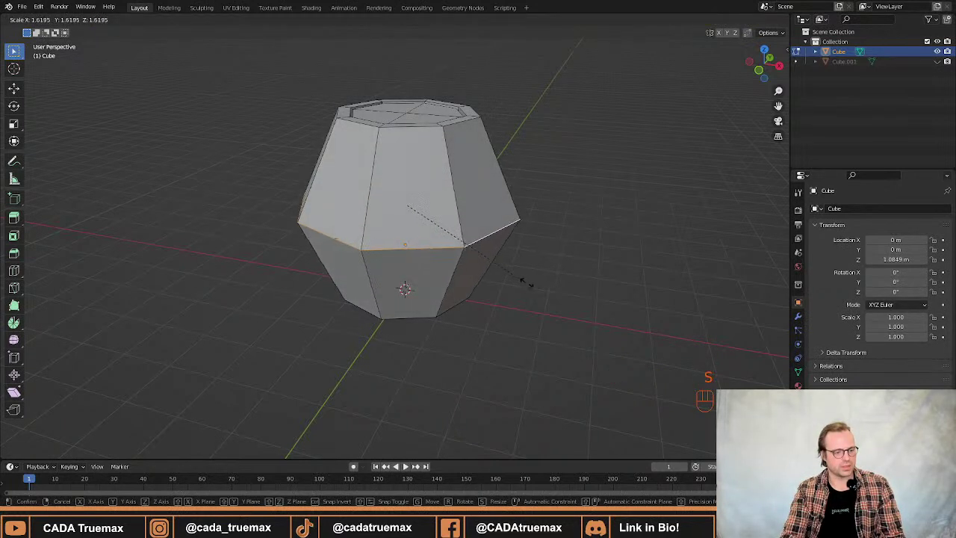
pyautogui.click(539, 284)
# Bevel the mid-height edge loop with four segments, wide enough to round the column into a barrel, and clear the selection.
pyautogui.hotkey('ctrl', 'b')
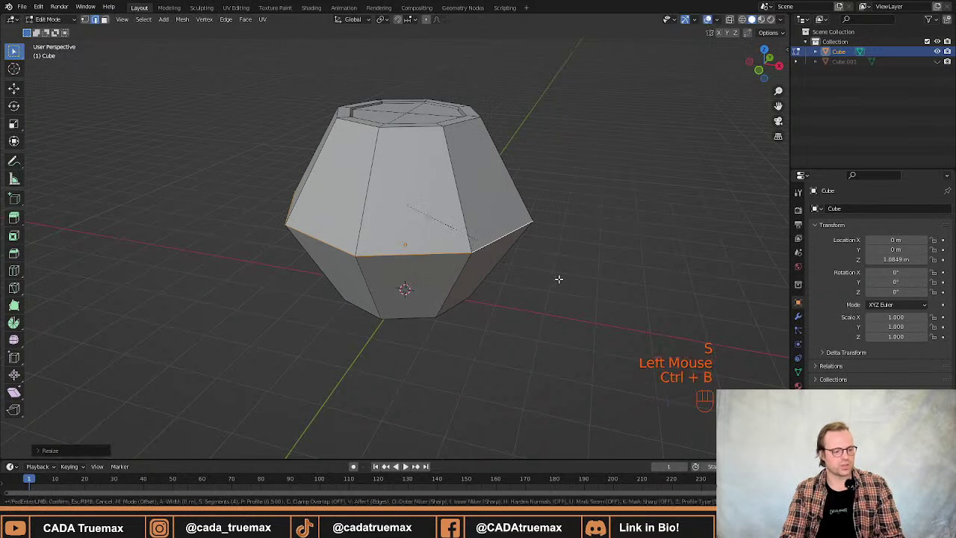
pyautogui.click(657, 300)
pyautogui.moveTo(511, 210); pyautogui.dragTo(579, 214, button='middle')
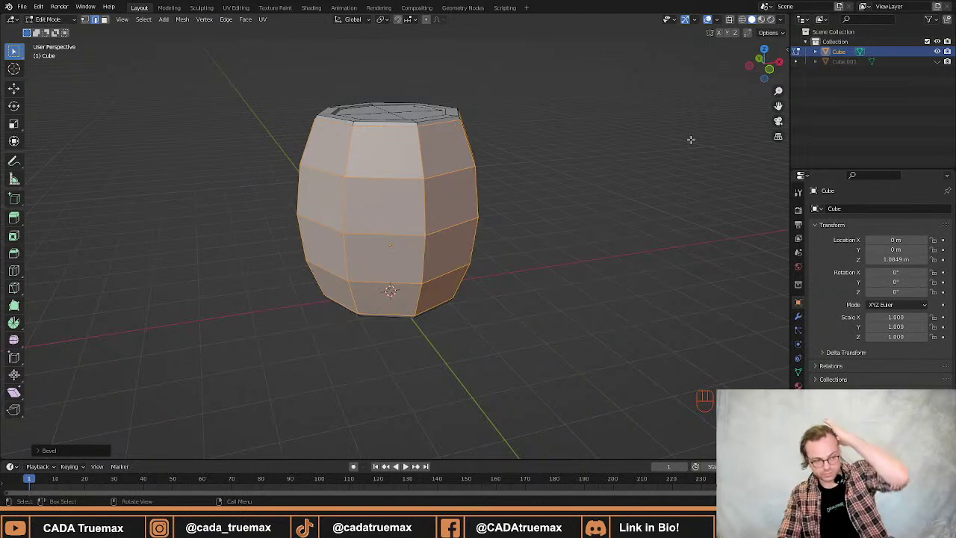
pyautogui.click(584, 153)
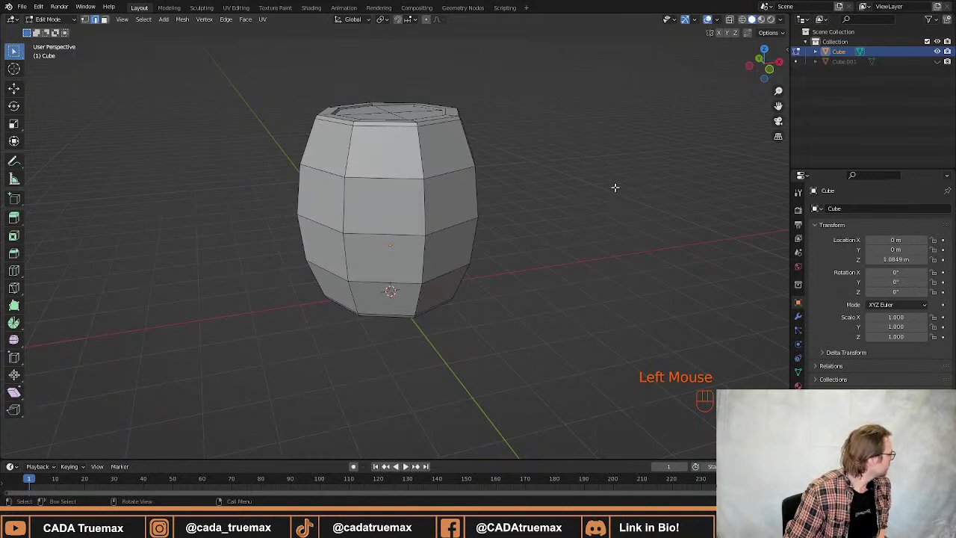
pyautogui.click(467, 168)
# Select the full horizontal edge loop around the barrel just below its top row of side faces.
pyautogui.moveTo(516, 154); pyautogui.dragTo(591, 162, button='middle')
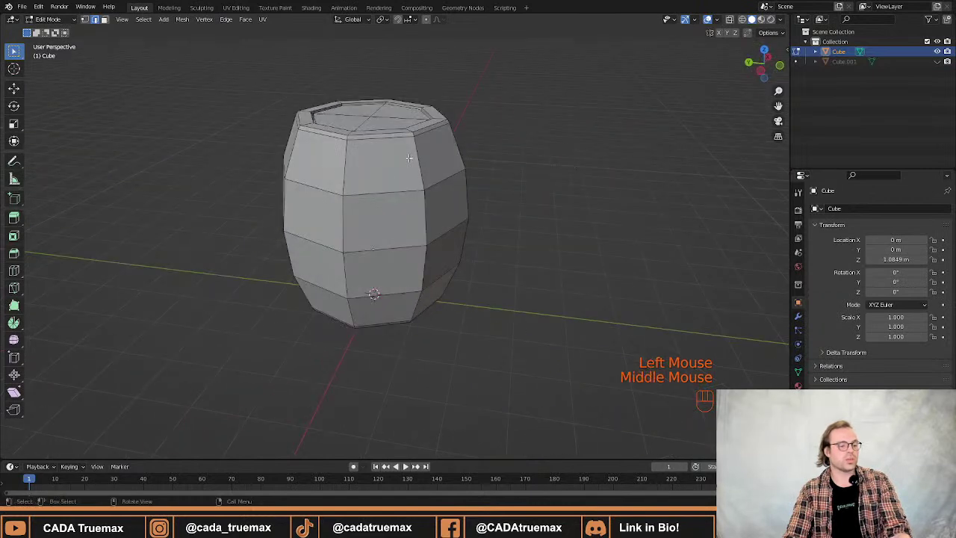
pyautogui.moveTo(411, 290); pyautogui.dragTo(453, 197, button='middle')
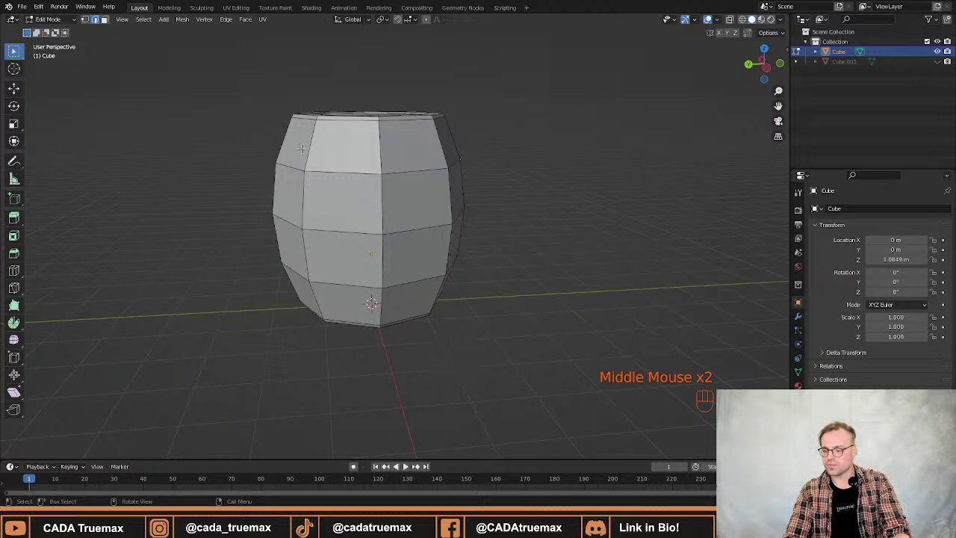
pyautogui.moveTo(413, 184); pyautogui.dragTo(447, 212, button='middle')
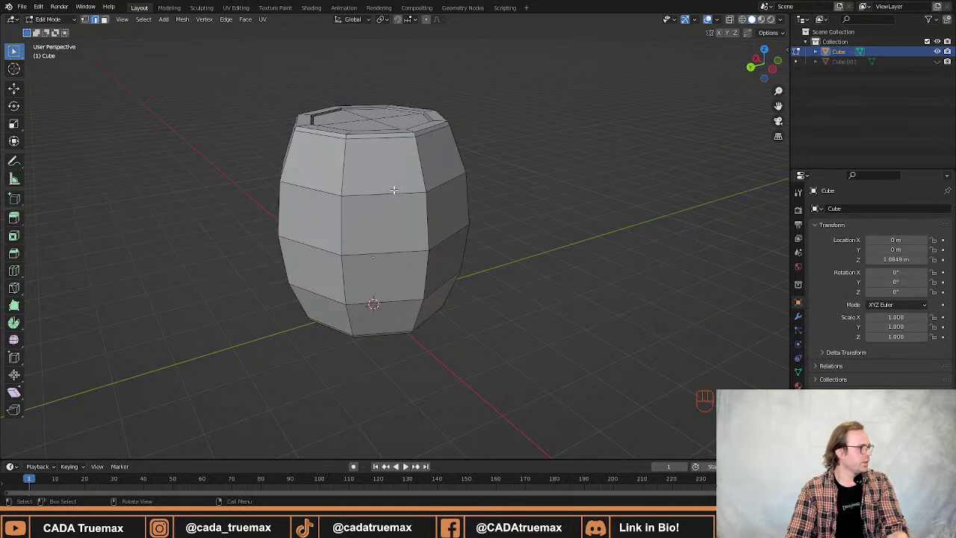
pyautogui.moveTo(491, 162); pyautogui.dragTo(495, 169, button='middle')
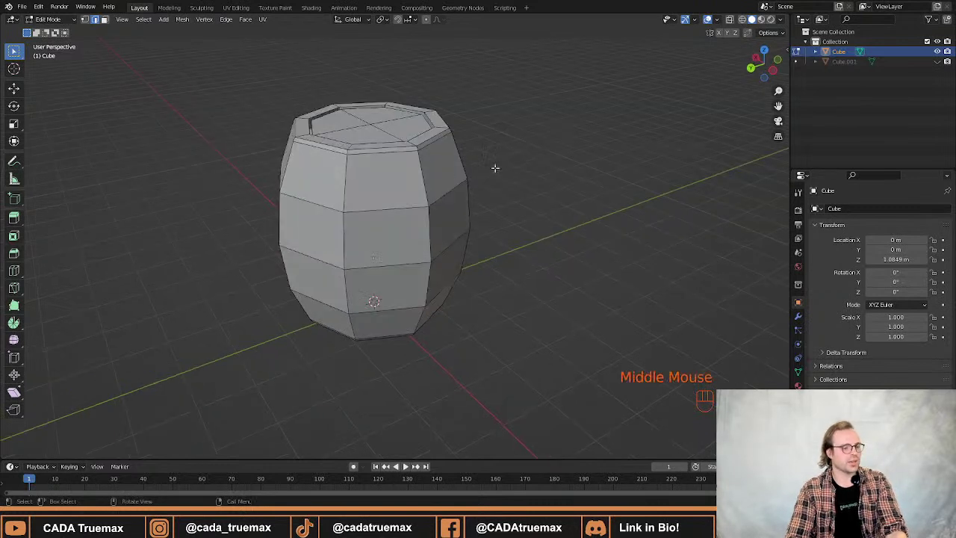
pyautogui.click(403, 202)
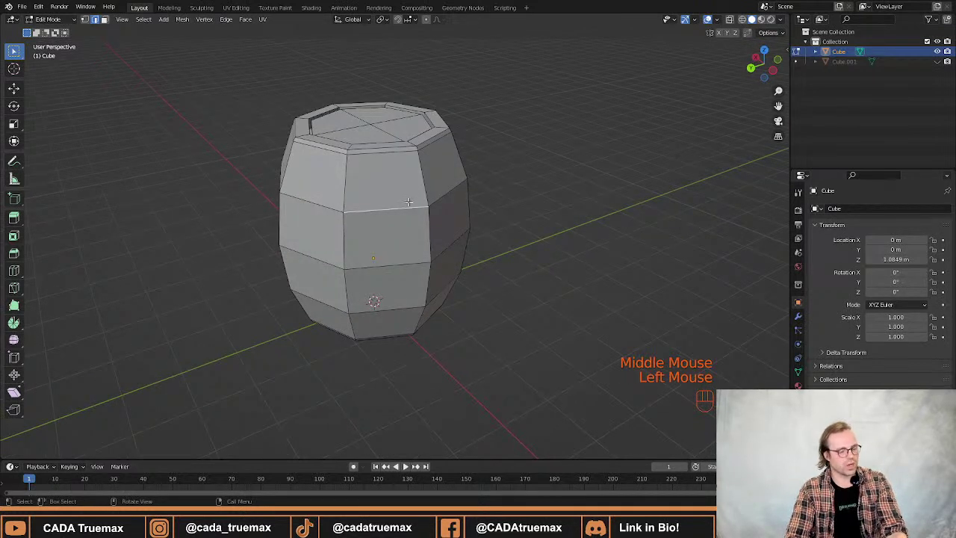
pyautogui.press('alt')
pyautogui.keyDown('alt'); pyautogui.click(399, 207); pyautogui.keyUp('alt')
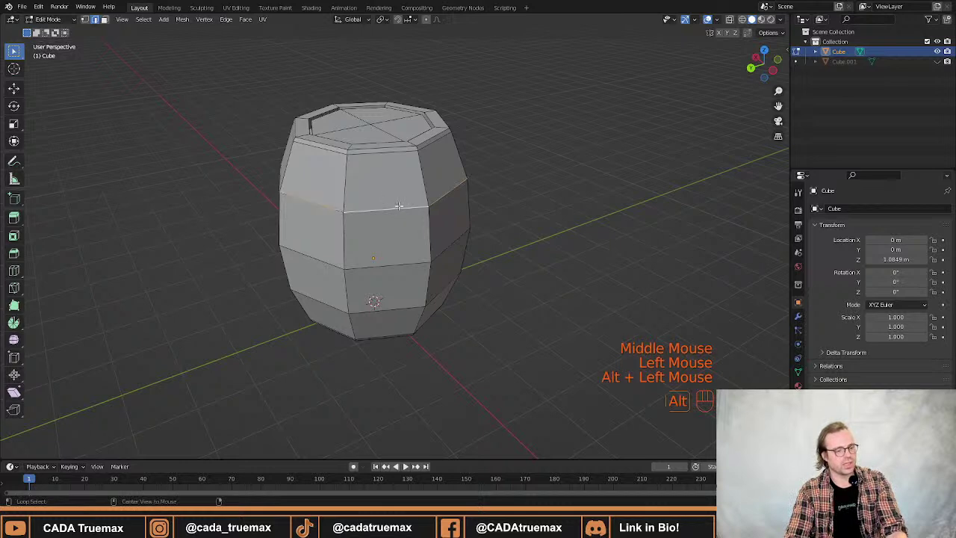
# Bevel the edge loops above and below the barrel's middle into narrow bands with a single segment.
pyautogui.moveTo(446, 195); pyautogui.dragTo(312, 157, button='middle')
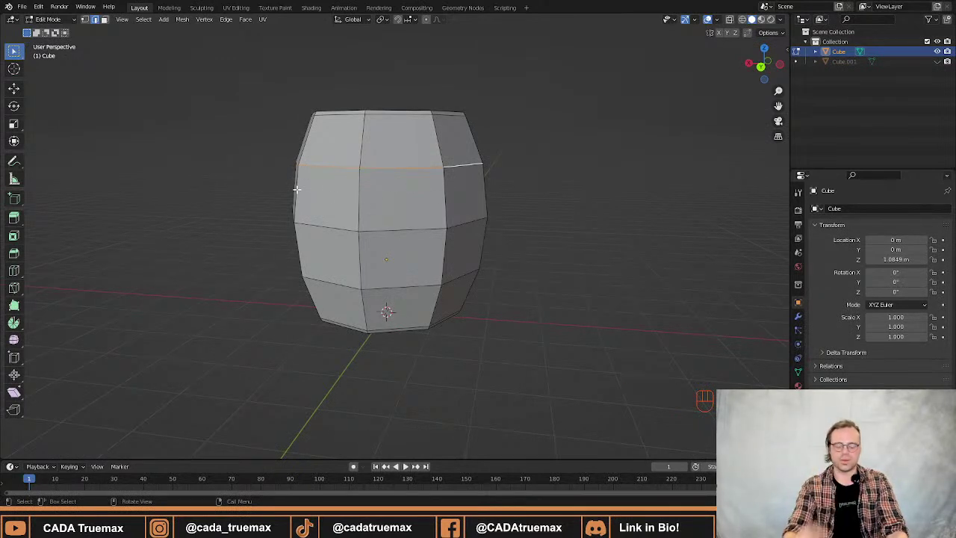
pyautogui.keyDown('alt'); pyautogui.keyDown('shift'); pyautogui.click(415, 284); pyautogui.keyUp('shift'); pyautogui.keyUp('alt')
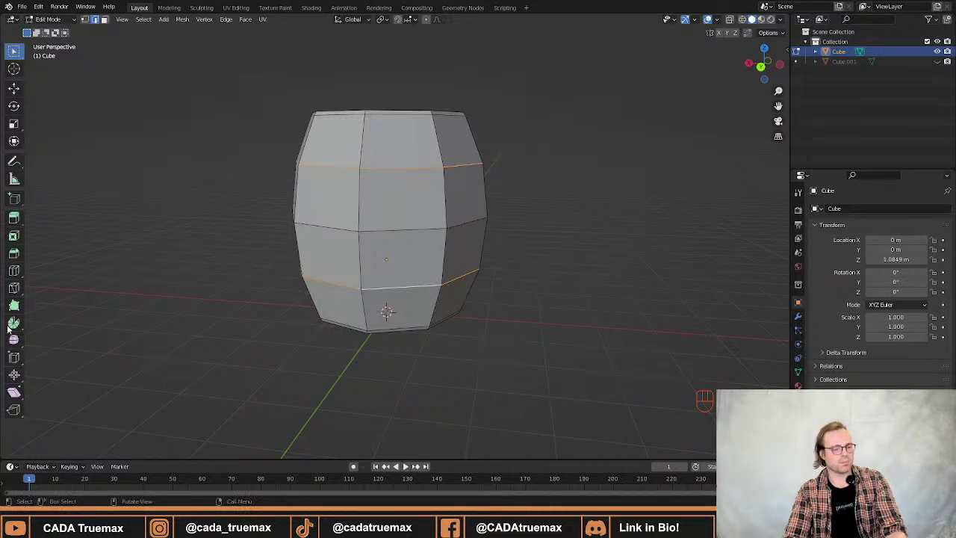
pyautogui.moveTo(478, 281); pyautogui.dragTo(499, 280, button='middle')
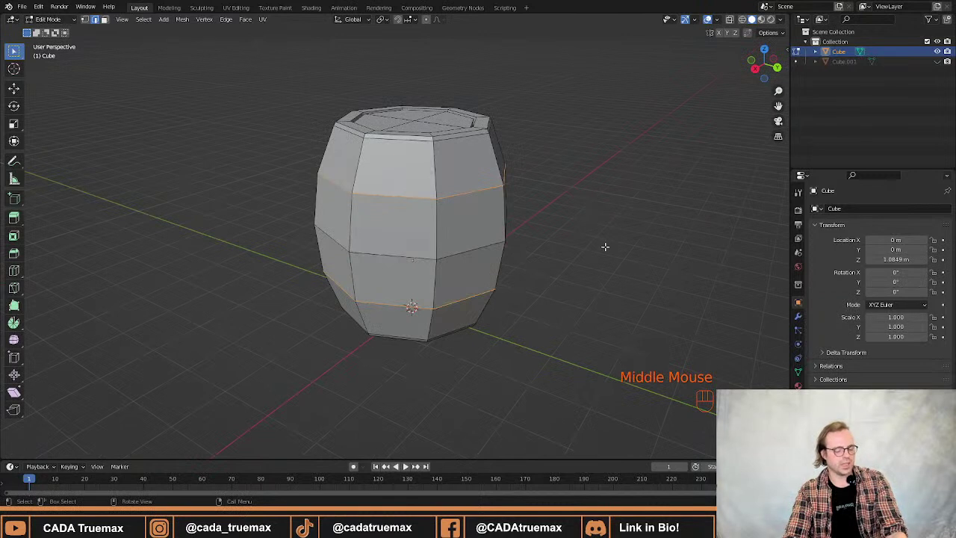
pyautogui.hotkey('ctrl', 'b')
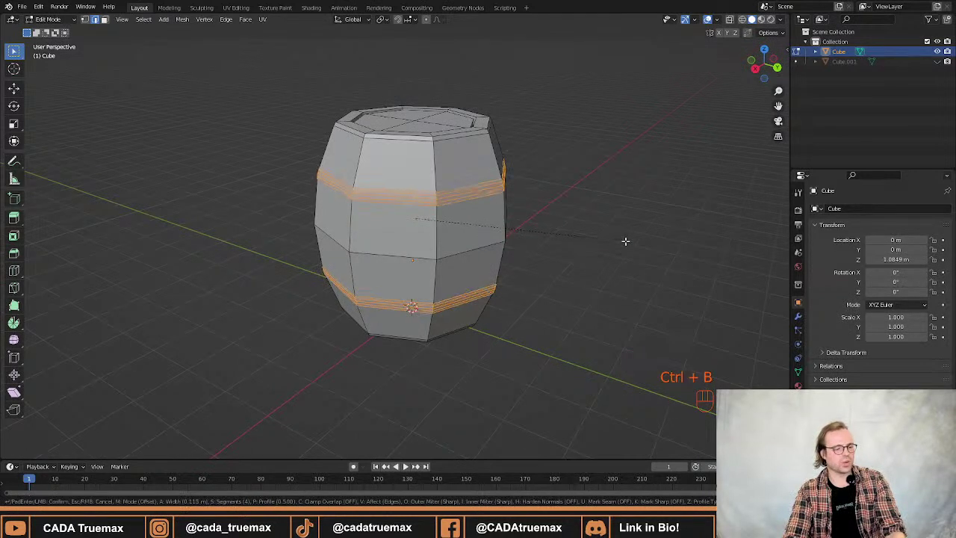
pyautogui.scroll(3, 625, 240)
pyautogui.scroll(-4, 625, 242)
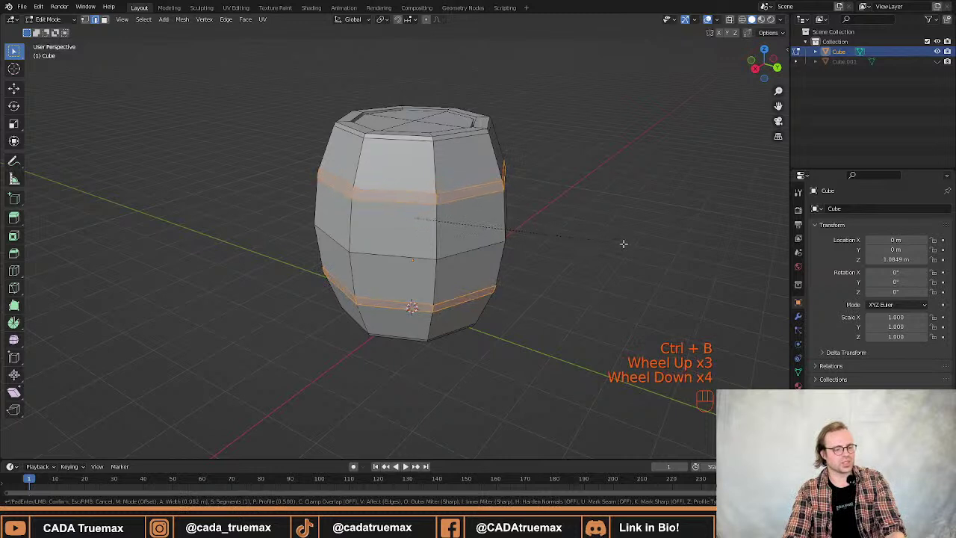
pyautogui.click(619, 237)
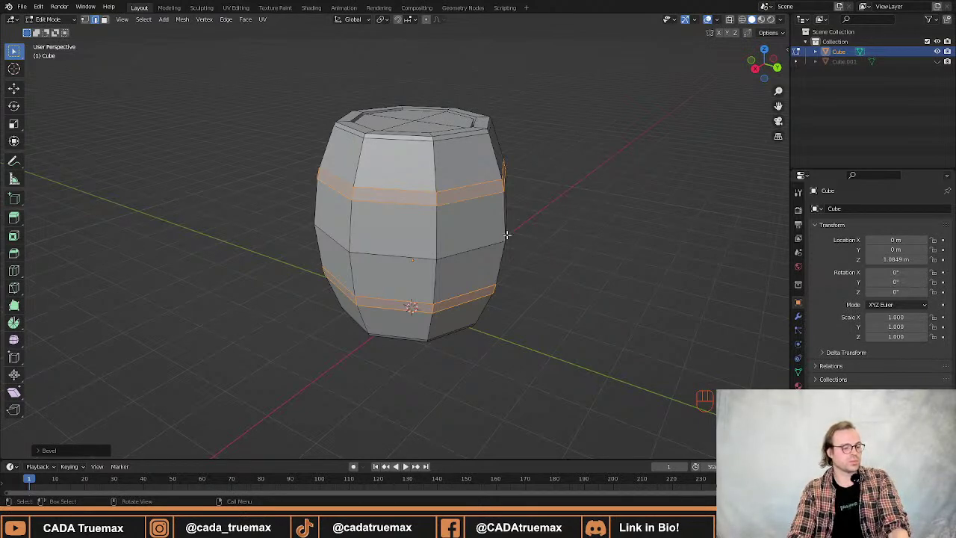
# Duplicate both band faces in place and scale the copies outward by about 1.056, excluding the Z axis.
pyautogui.moveTo(507, 235); pyautogui.dragTo(576, 247, button='middle')
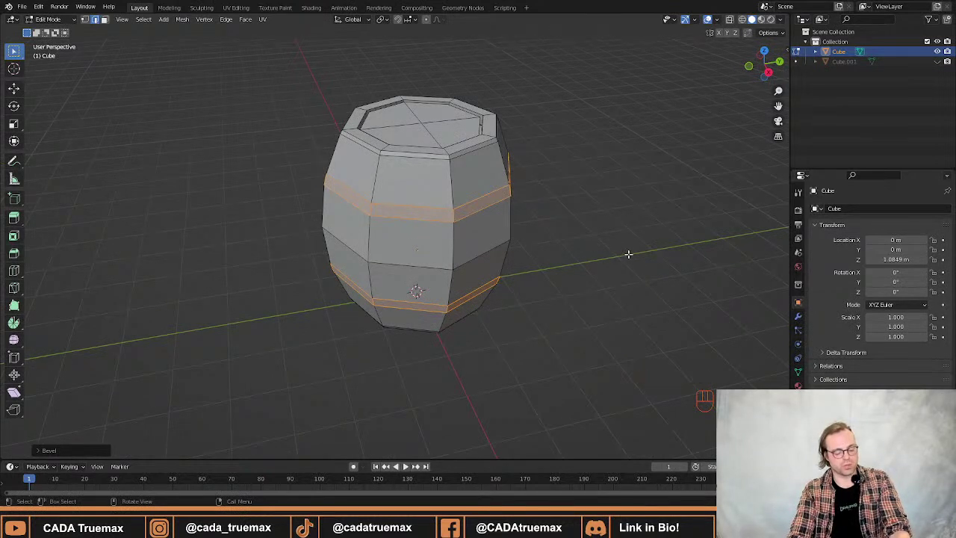
pyautogui.press('shift')
pyautogui.hotkey('shift', 'd')
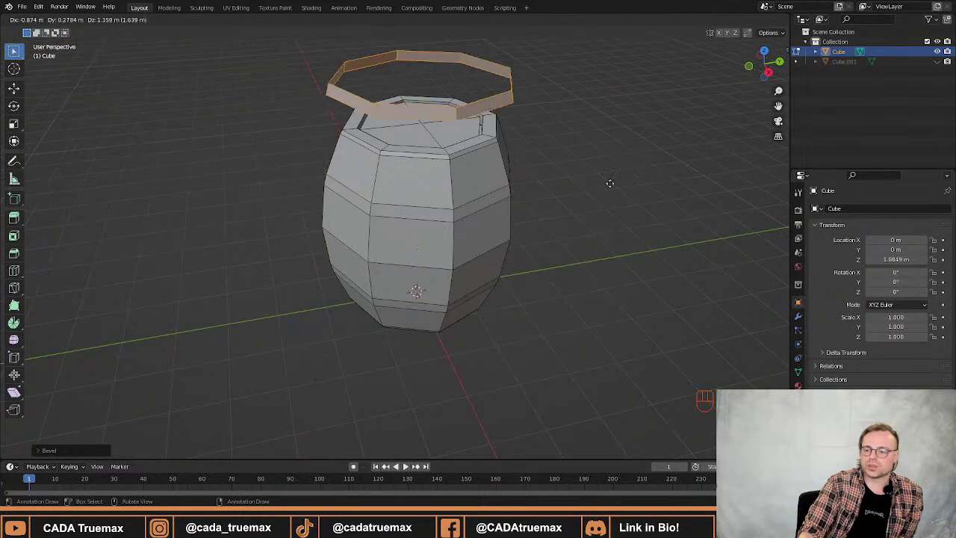
pyautogui.rightClick(664, 172)
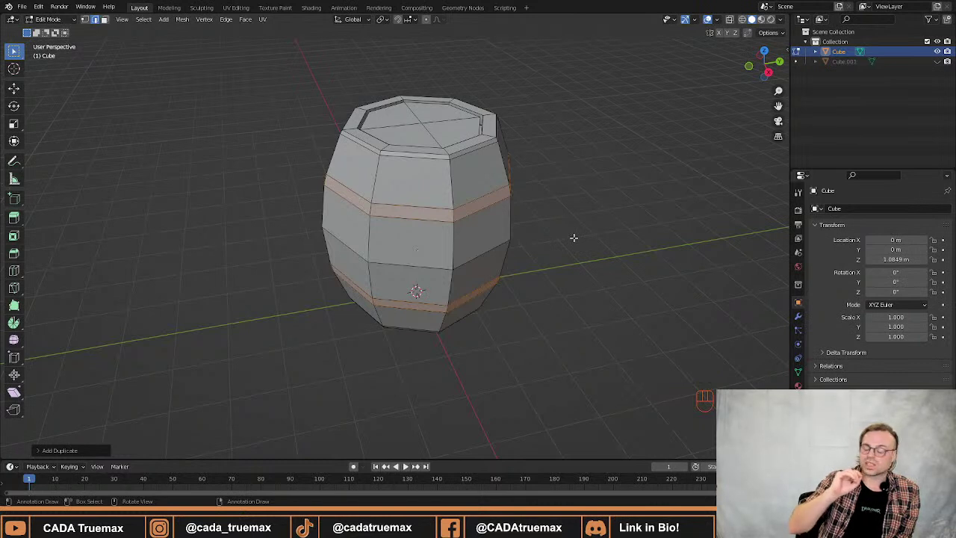
pyautogui.press('s')
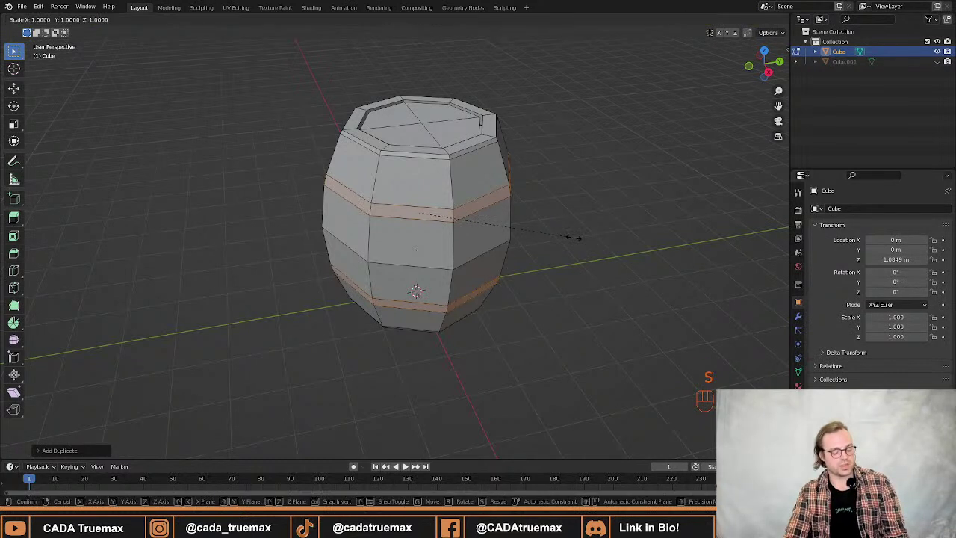
pyautogui.press('shift')
pyautogui.hotkey('shift', 'z')
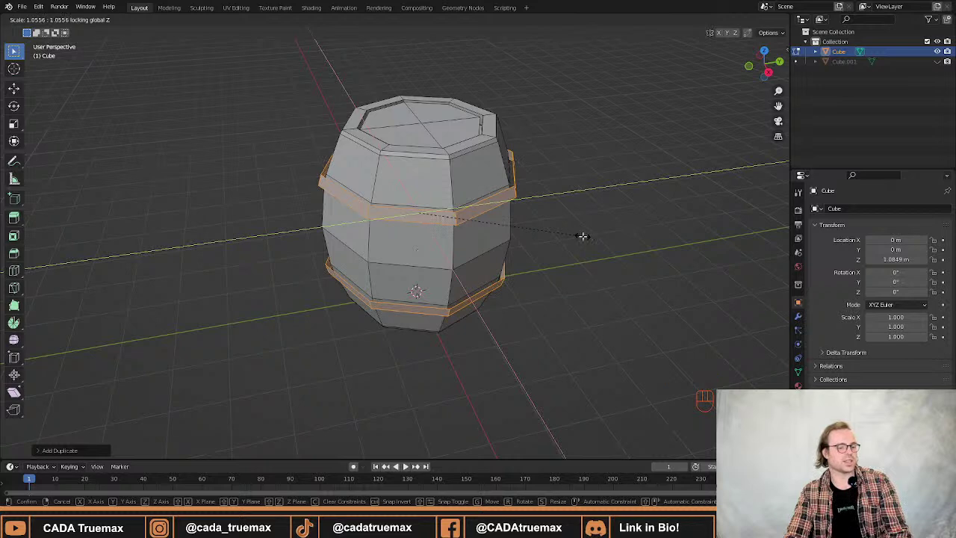
pyautogui.click(582, 237)
# Examine the duplicated bands around the barrel and the gap between them and the barrel wall.
pyautogui.moveTo(523, 270); pyautogui.dragTo(692, 276, button='middle')
pyautogui.scroll(2, 575, 234)
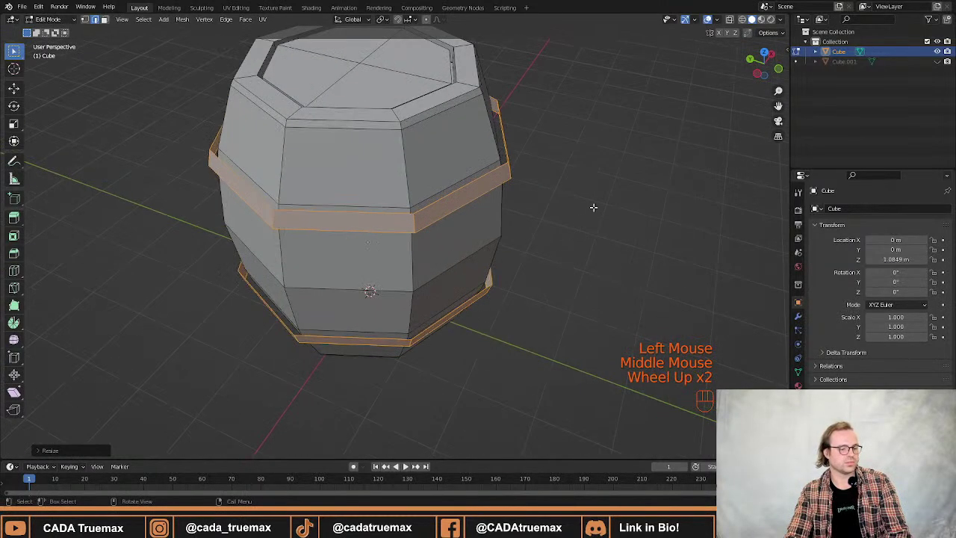
pyautogui.keyDown('shift'); pyautogui.moveTo(598, 132); pyautogui.dragTo(576, 221, button='middle'); pyautogui.keyUp('shift')
pyautogui.moveTo(353, 177); pyautogui.dragTo(338, 185, button='middle')
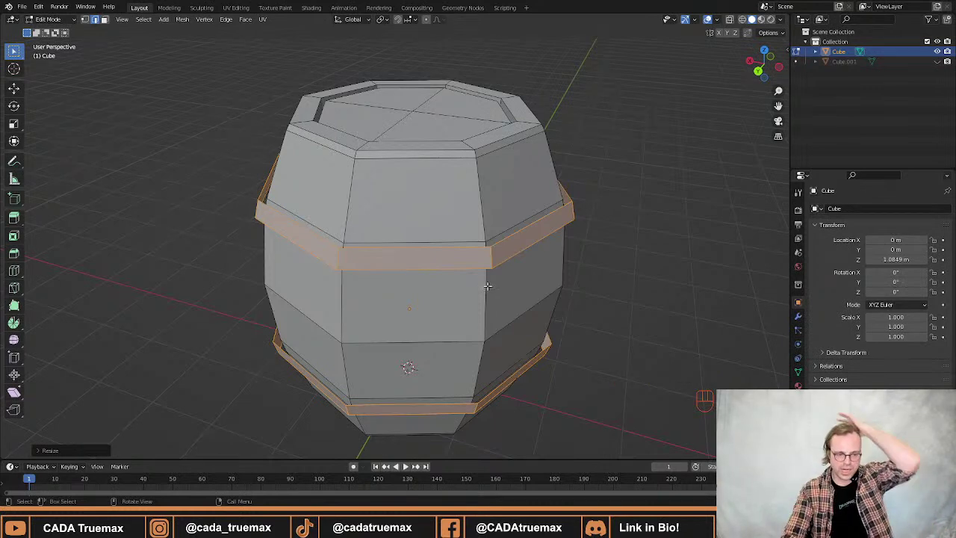
pyautogui.moveTo(487, 286); pyautogui.dragTo(333, 163, button='middle')
pyautogui.scroll(3, 387, 61)
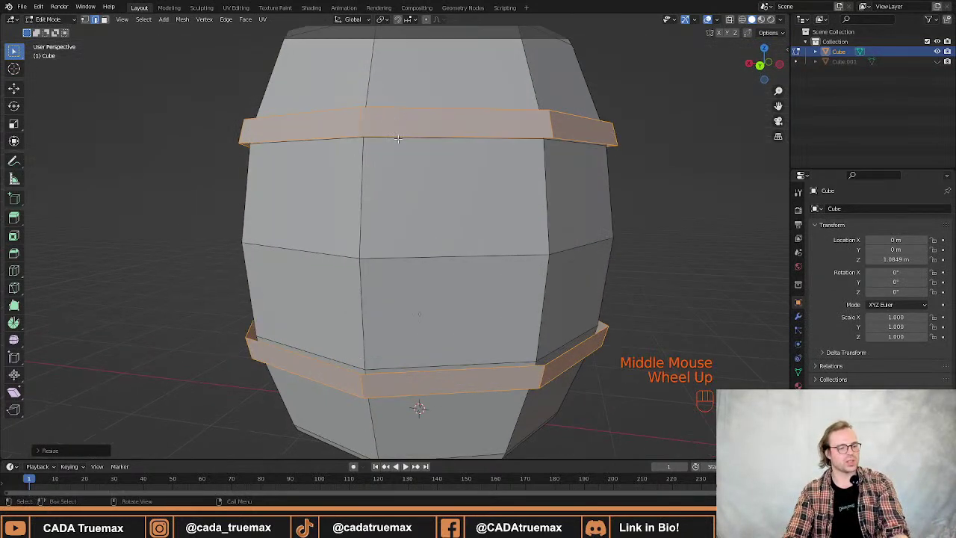
pyautogui.moveTo(398, 138); pyautogui.dragTo(465, 268, button='middle')
pyautogui.moveTo(614, 244); pyautogui.dragTo(649, 206, button='middle')
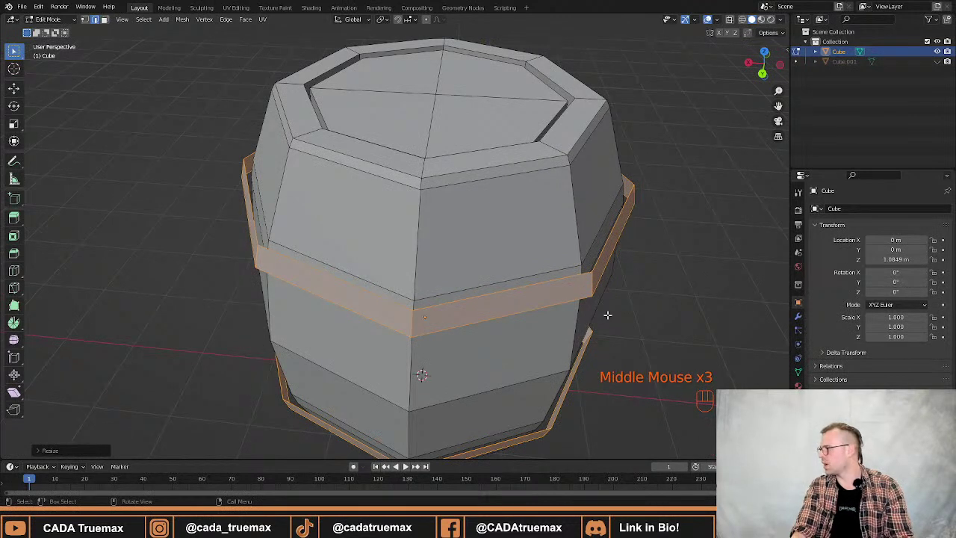
# Select the top and bottom edge loops of both duplicated bands.
pyautogui.click(664, 219)
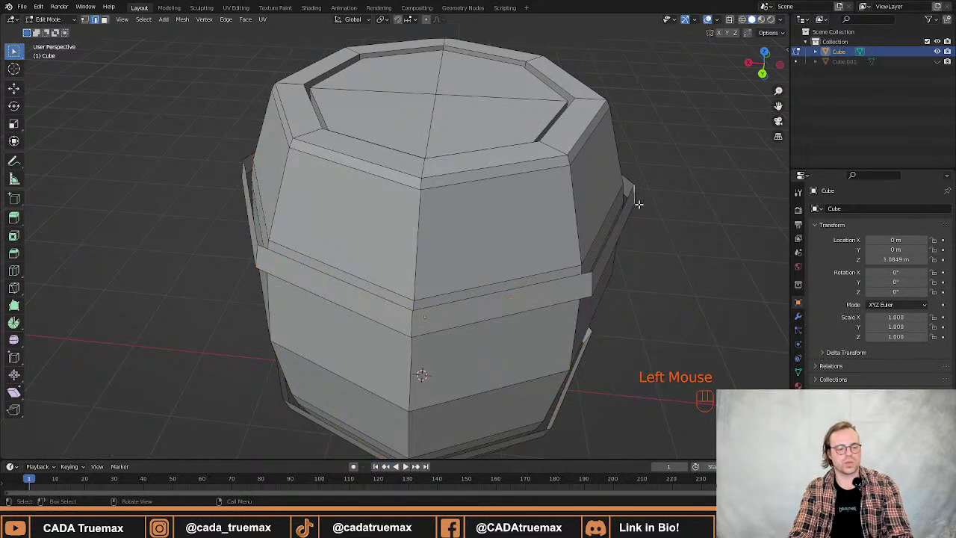
pyautogui.click(687, 201)
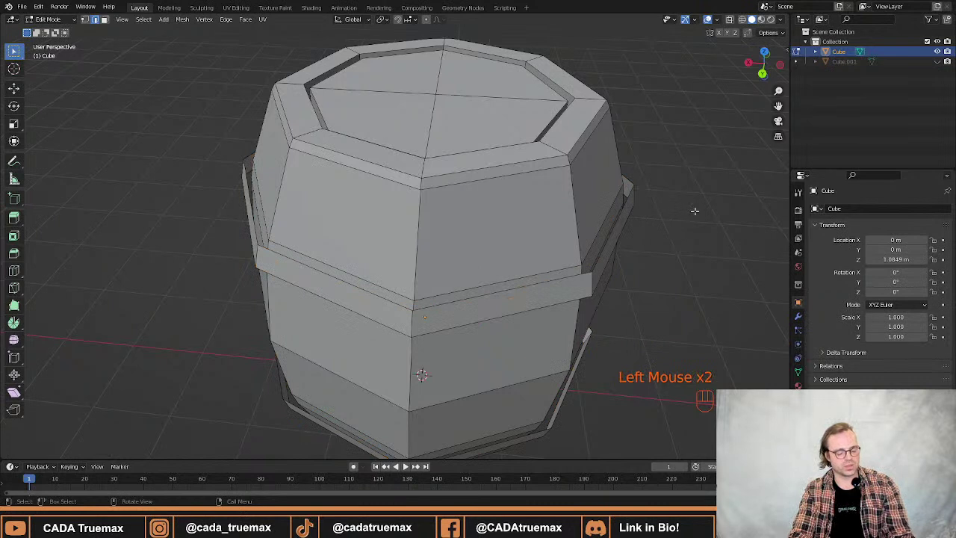
pyautogui.keyDown('alt'); pyautogui.keyDown('shift'); pyautogui.click(625, 207); pyautogui.keyUp('shift'); pyautogui.keyUp('alt')
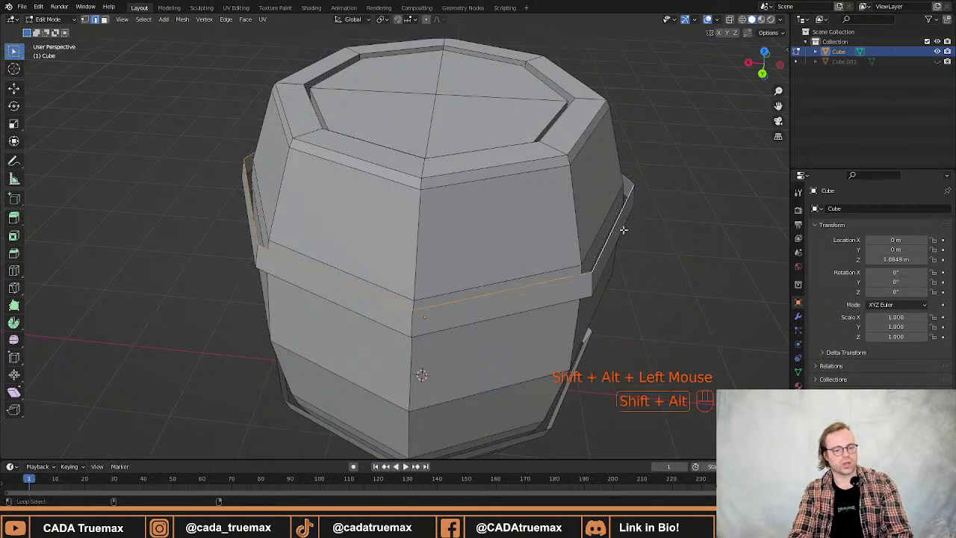
pyautogui.keyDown('alt'); pyautogui.keyDown('shift'); pyautogui.click(623, 230); pyautogui.keyUp('shift'); pyautogui.keyUp('alt')
pyautogui.moveTo(624, 233); pyautogui.dragTo(604, 266, button='middle')
pyautogui.keyDown('alt'); pyautogui.keyDown('shift'); pyautogui.click(595, 271); pyautogui.keyUp('shift'); pyautogui.keyUp('alt')
pyautogui.hotkey('ctrl', 'z')
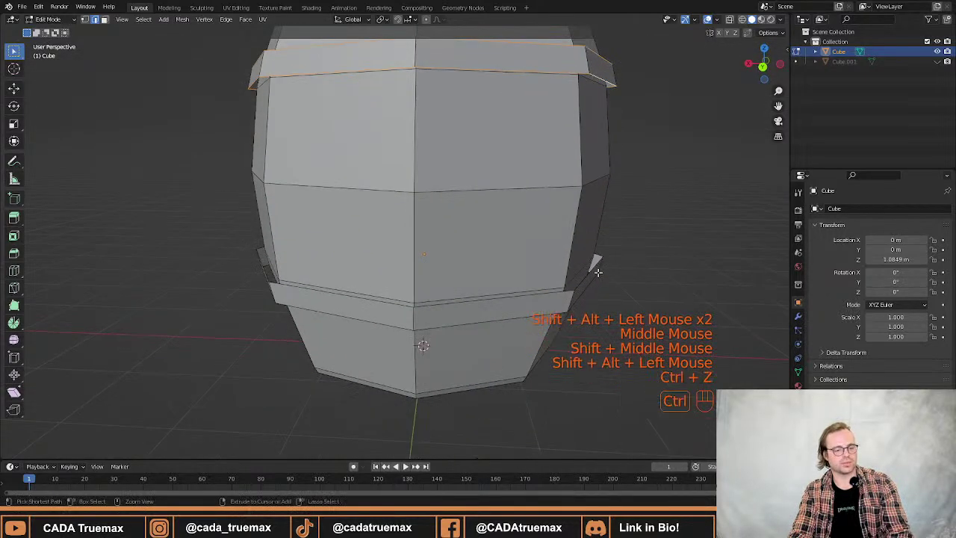
pyautogui.keyDown('alt'); pyautogui.keyDown('shift'); pyautogui.click(593, 277); pyautogui.keyUp('shift'); pyautogui.keyUp('alt')
pyautogui.keyDown('alt'); pyautogui.keyDown('shift'); pyautogui.click(592, 280); pyautogui.keyUp('shift'); pyautogui.keyUp('alt')
pyautogui.moveTo(592, 280)
pyautogui.mouseDown(button='middle')
pyautogui.moveTo(629, 247)
pyautogui.moveTo(596, 272)
pyautogui.mouseUp(button='middle')
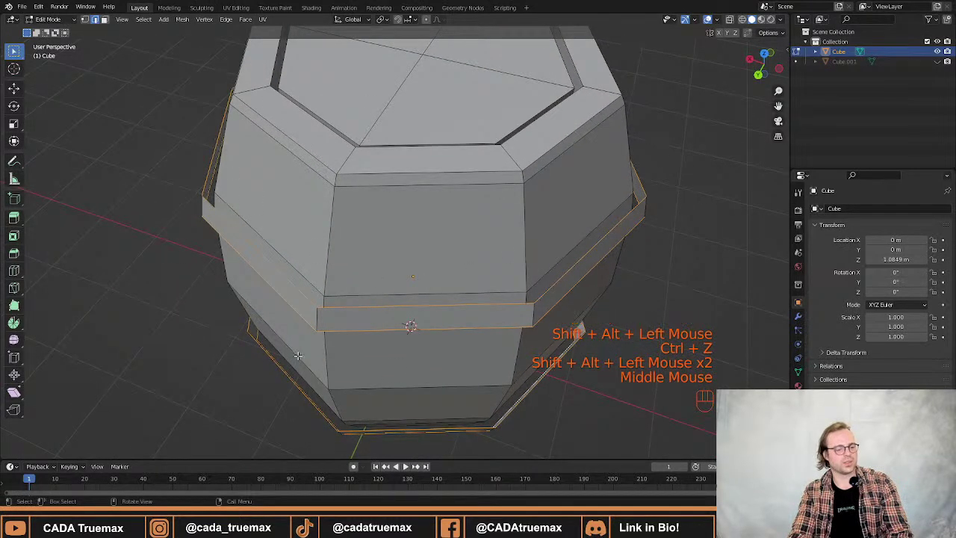
# Extrude the selected band edge loops and scale them inward by about 0.964, excluding the Z axis.
pyautogui.scroll(-2, 546, 335)
pyautogui.moveTo(547, 335); pyautogui.dragTo(590, 334, button='middle')
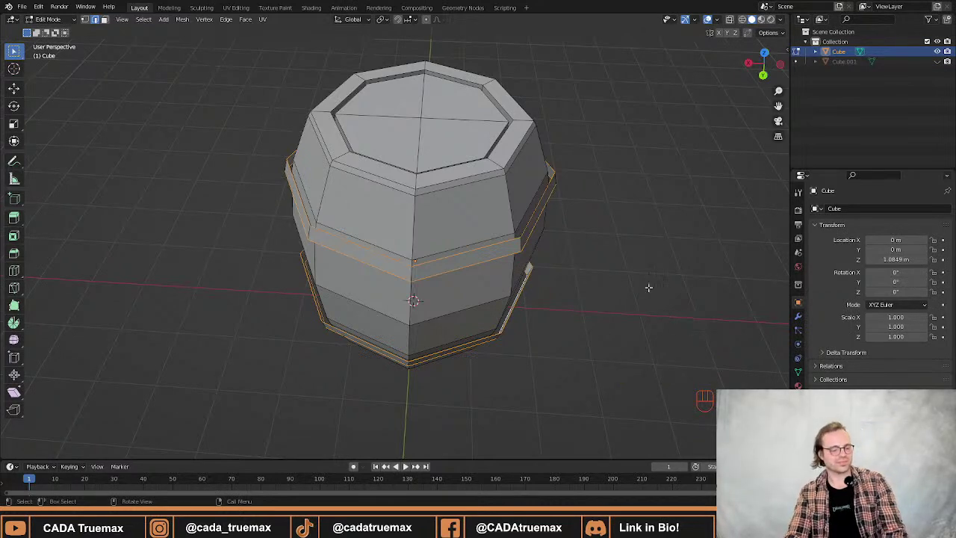
pyautogui.moveTo(518, 243); pyautogui.dragTo(640, 300, button='middle')
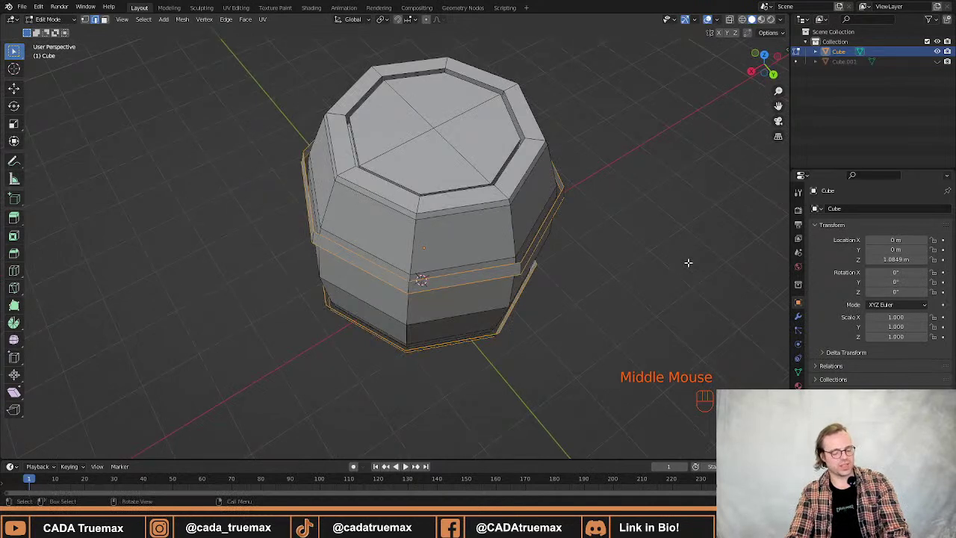
pyautogui.press('e')
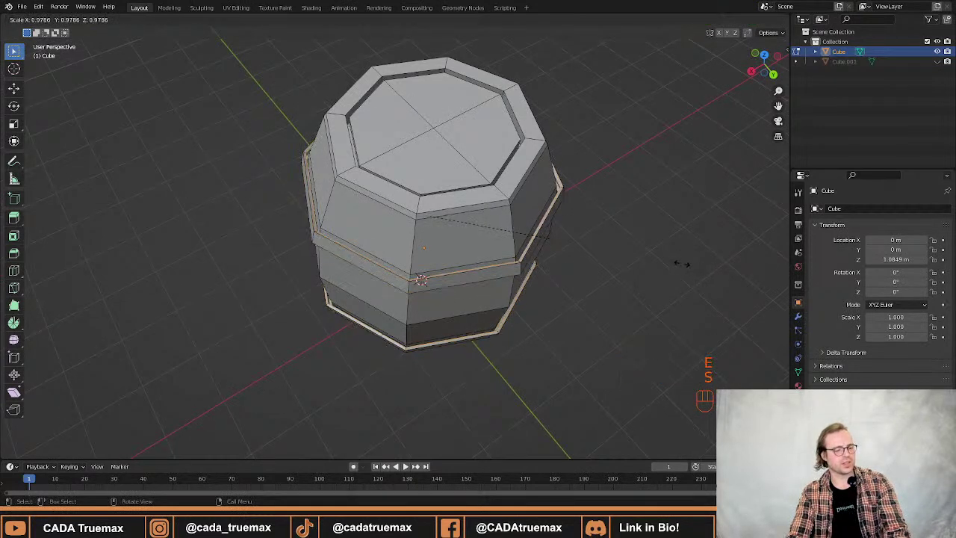
pyautogui.press('s')
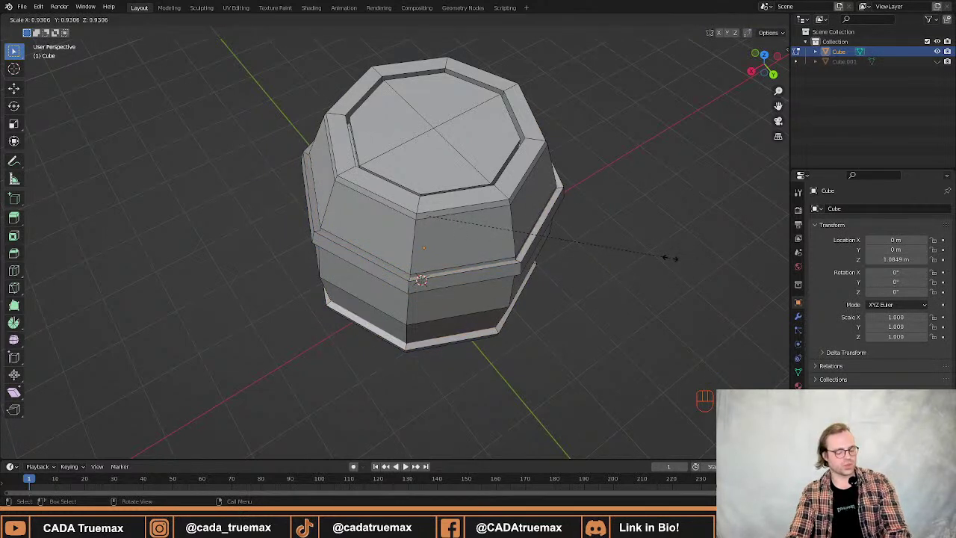
pyautogui.hotkey('shift', 'z')
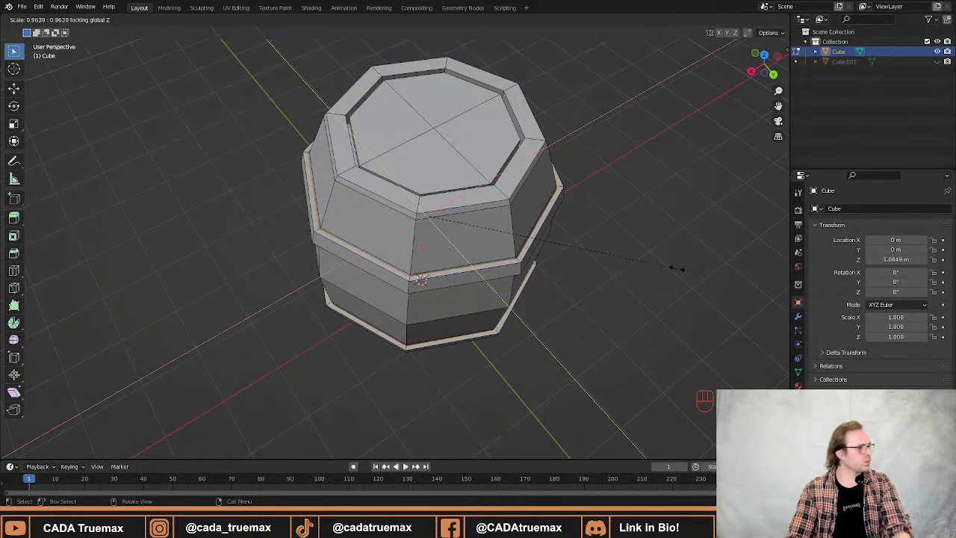
pyautogui.click(677, 268)
# Scale the extruded inner edges further inward by about 0.92, excluding Z, to sink them into the barrel wall.
pyautogui.scroll(2, 598, 286)
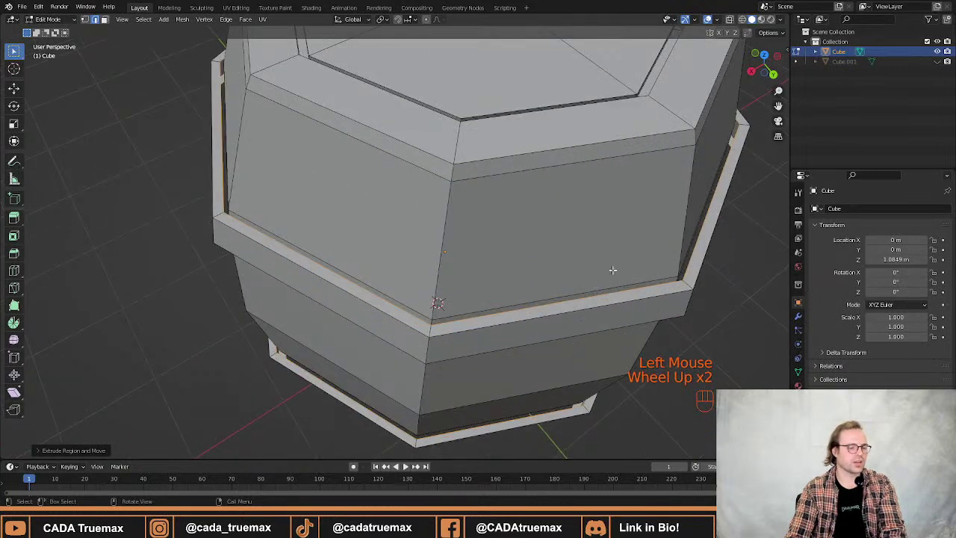
pyautogui.keyDown('shift'); pyautogui.moveTo(612, 270); pyautogui.dragTo(626, 209, button='middle'); pyautogui.keyUp('shift')
pyautogui.press('s')
pyautogui.press('z')
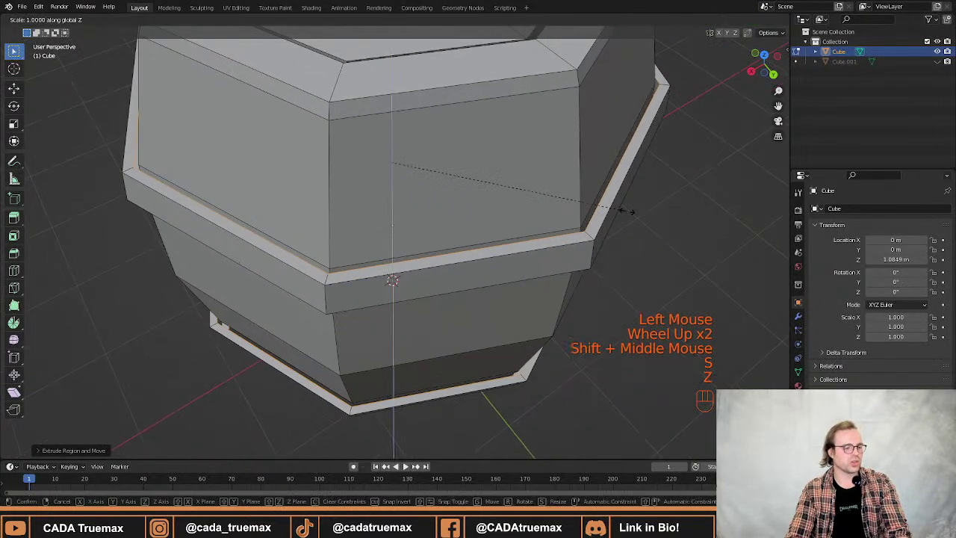
pyautogui.hotkey('shift', 'z')
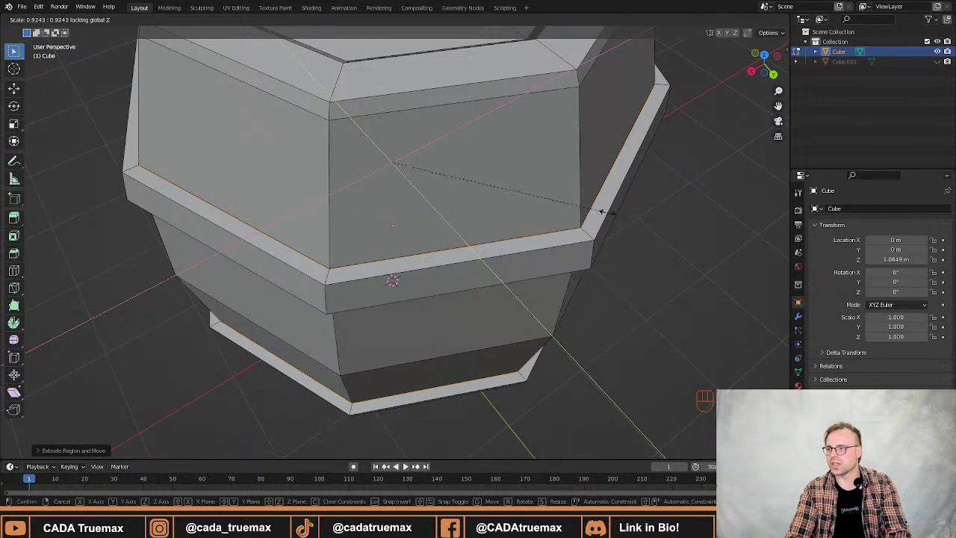
pyautogui.click(599, 214)
# Check from inside and outside the barrel how far the extruded band edges penetrate the wall.
pyautogui.moveTo(600, 213); pyautogui.dragTo(553, 242, button='middle')
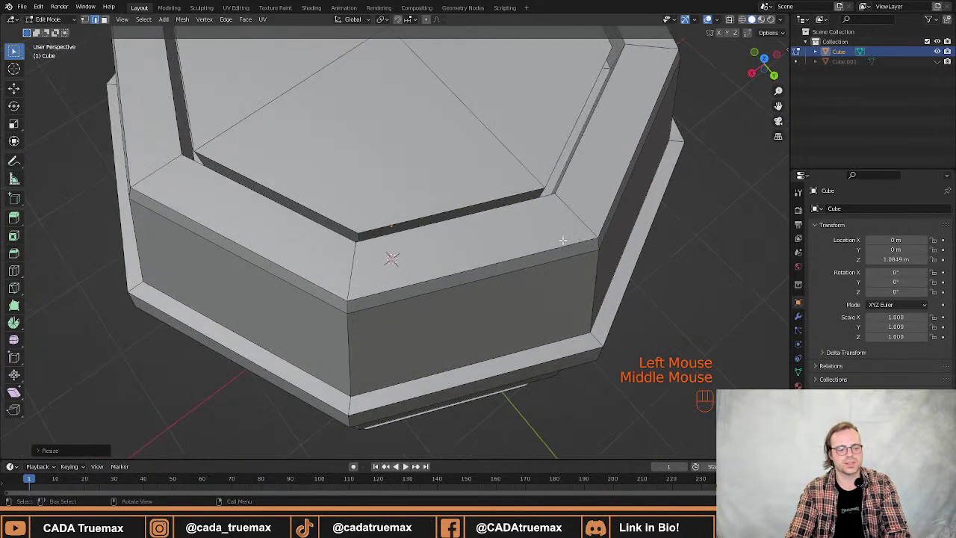
pyautogui.scroll(5, 550, 244)
pyautogui.moveTo(602, 203); pyautogui.dragTo(629, 140, button='middle')
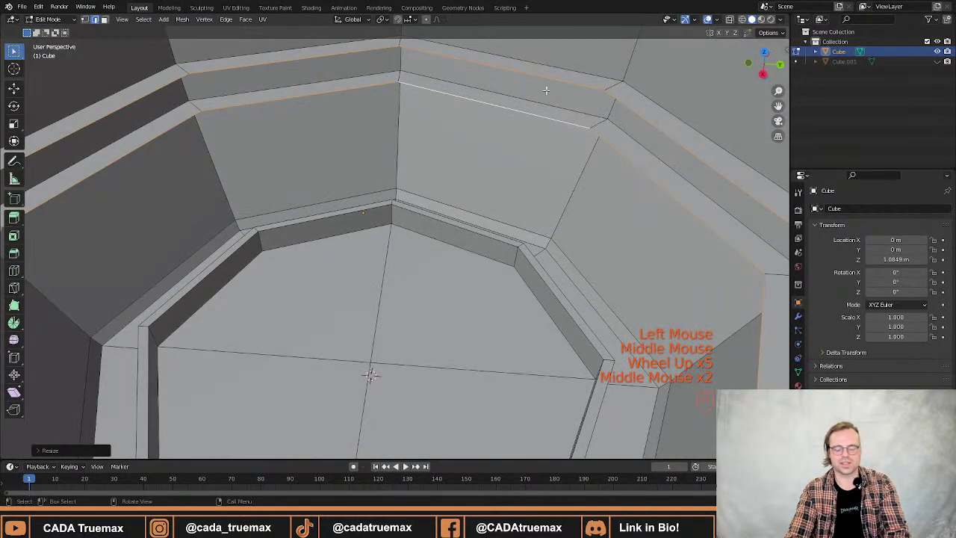
pyautogui.scroll(-2, 546, 90)
pyautogui.moveTo(546, 90); pyautogui.dragTo(461, 256, button='middle')
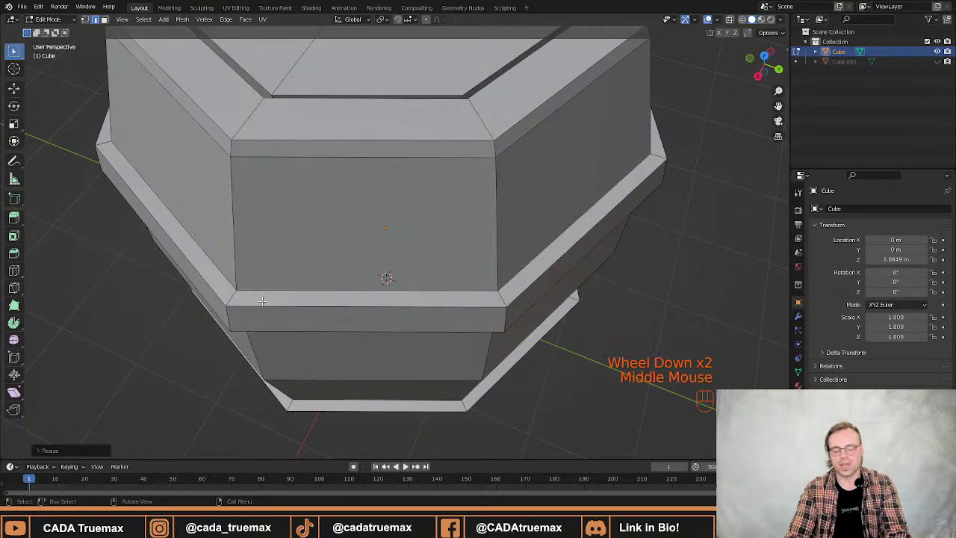
pyautogui.moveTo(262, 300); pyautogui.dragTo(306, 256, button='middle')
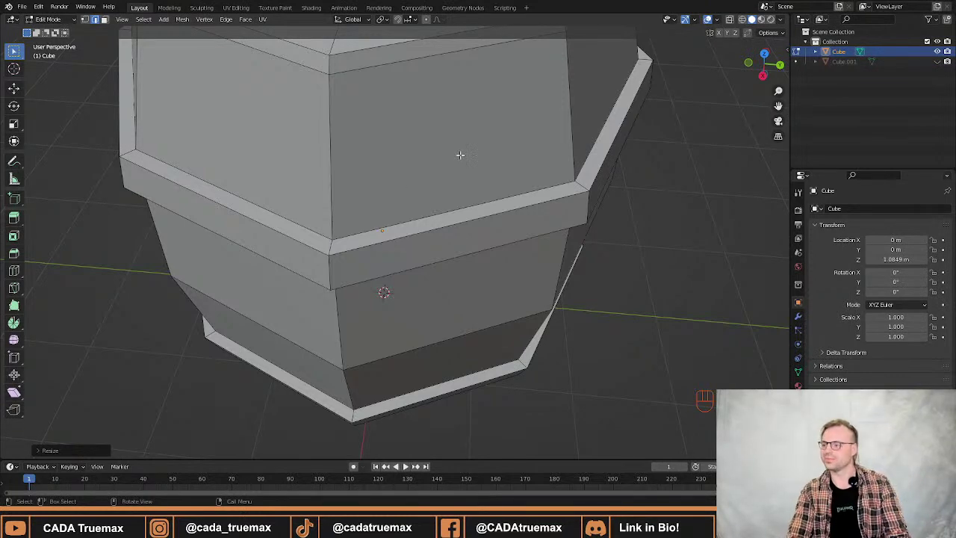
# Review the whole barrel with its two raised bands and return to Object Mode.
pyautogui.scroll(-3, 401, 222)
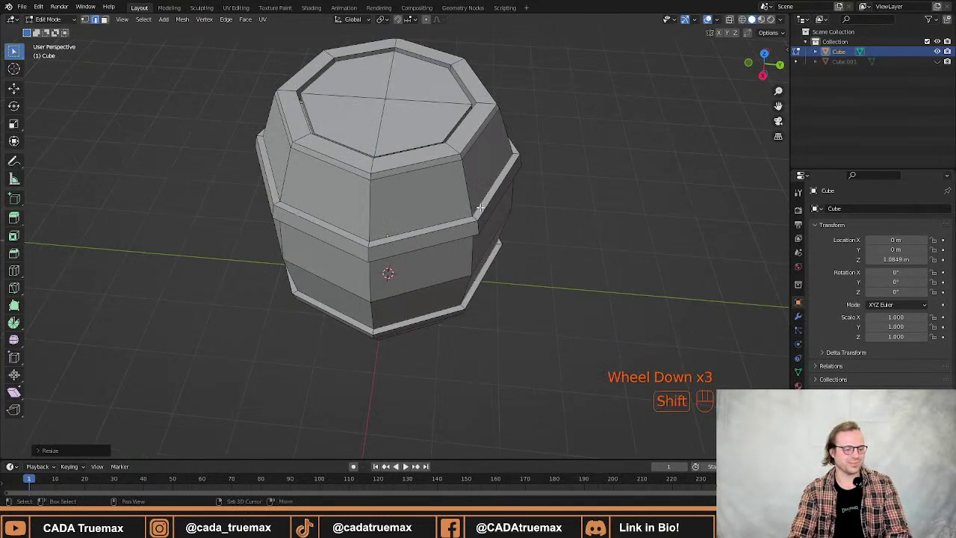
pyautogui.keyDown('shift'); pyautogui.moveTo(400, 223); pyautogui.dragTo(427, 299, button='middle'); pyautogui.keyUp('shift')
pyautogui.moveTo(389, 302); pyautogui.dragTo(440, 366, button='middle')
pyautogui.keyDown('shift'); pyautogui.moveTo(425, 252); pyautogui.dragTo(400, 288, button='middle'); pyautogui.keyUp('shift')
pyautogui.moveTo(381, 276); pyautogui.dragTo(426, 282, button='middle')
pyautogui.moveTo(359, 272); pyautogui.dragTo(550, 289, button='middle')
pyautogui.scroll(2, 457, 277)
pyautogui.scroll(-1, 443, 245)
pyautogui.moveTo(457, 277)
pyautogui.keyDown('shift'); pyautogui.mouseDown(button='middle')
pyautogui.moveTo(442, 245)
pyautogui.moveTo(461, 243)
pyautogui.moveTo(445, 265)
pyautogui.mouseUp(button='middle'); pyautogui.keyUp('shift')
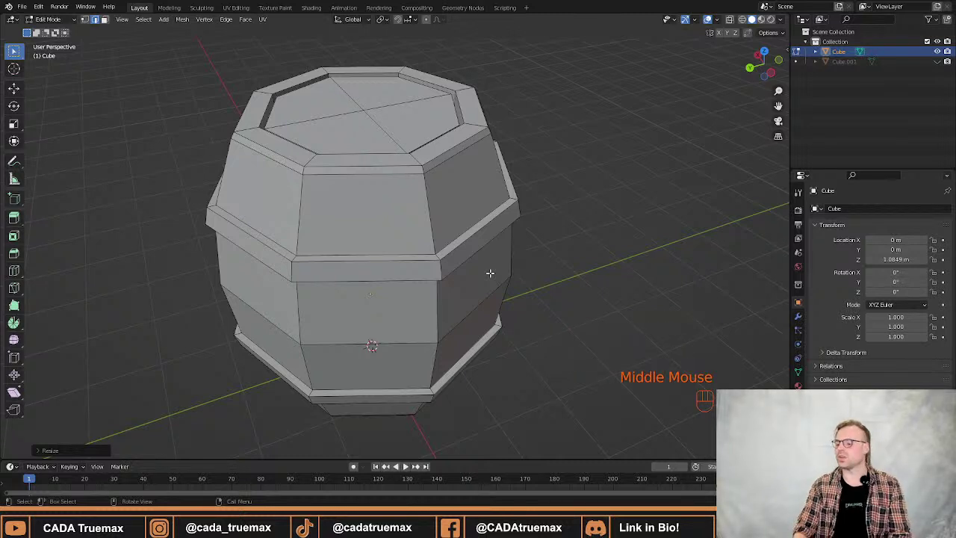
pyautogui.press('Tab')
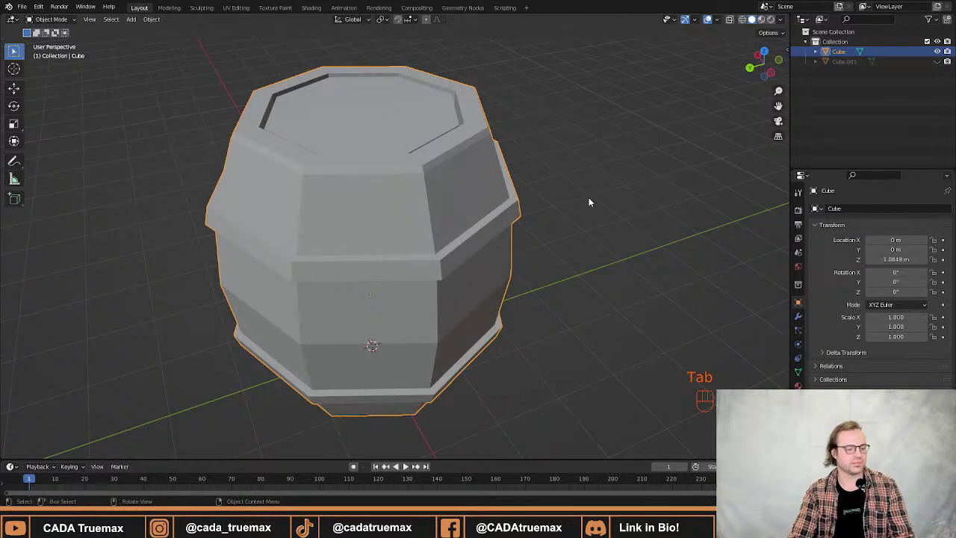
# Examine the finished barrel from several sides, checking its raised bands and the recessed lid.
pyautogui.click(444, 301)
pyautogui.moveTo(444, 300); pyautogui.dragTo(508, 261, button='middle')
pyautogui.scroll(-1, 584, 283)
pyautogui.scroll(-1, 584, 282)
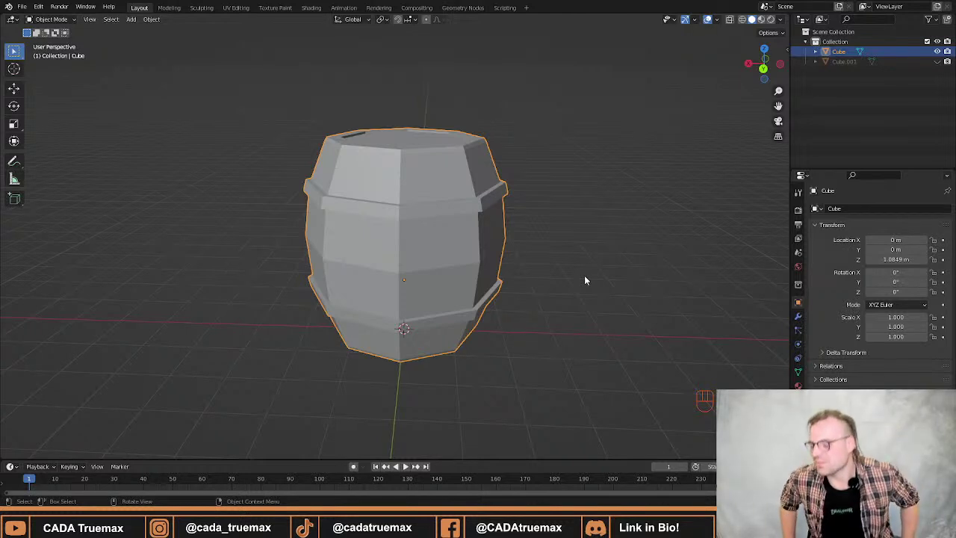
pyautogui.moveTo(586, 280); pyautogui.dragTo(500, 172, button='middle')
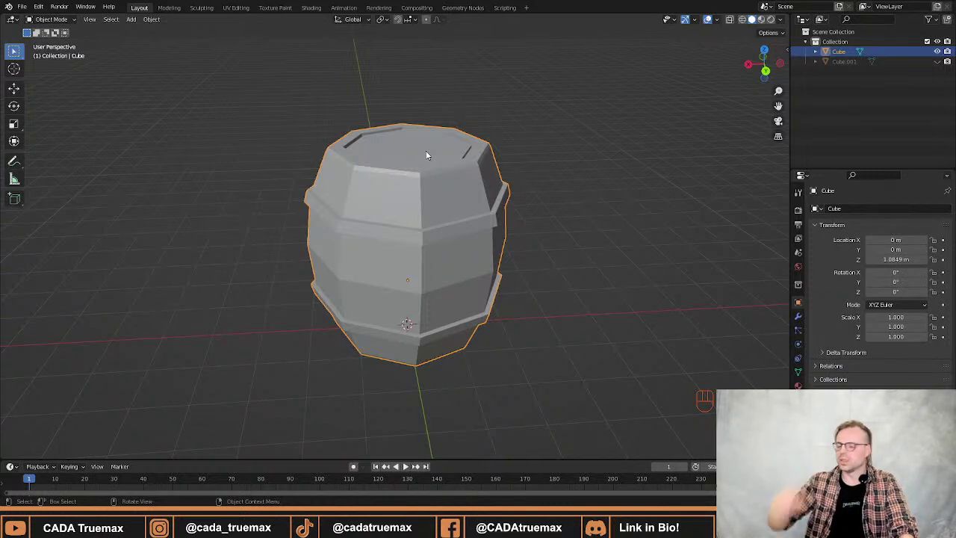
pyautogui.keyDown('shift'); pyautogui.moveTo(396, 166); pyautogui.dragTo(401, 213, button='middle'); pyautogui.keyUp('shift')
pyautogui.scroll(2, 436, 190)
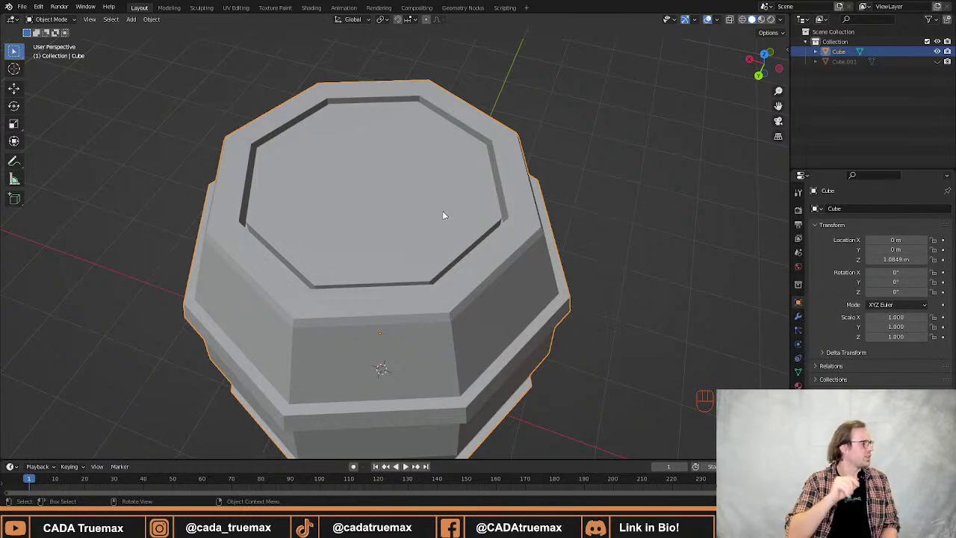
pyautogui.moveTo(443, 215); pyautogui.dragTo(452, 154, button='middle')
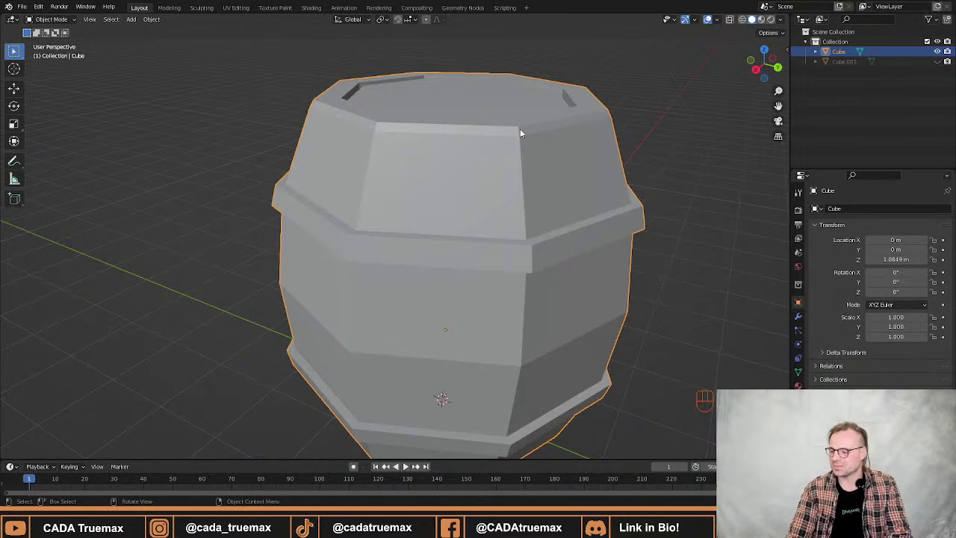
pyautogui.moveTo(590, 154); pyautogui.dragTo(571, 179, button='middle')
pyautogui.scroll(2, 572, 179)
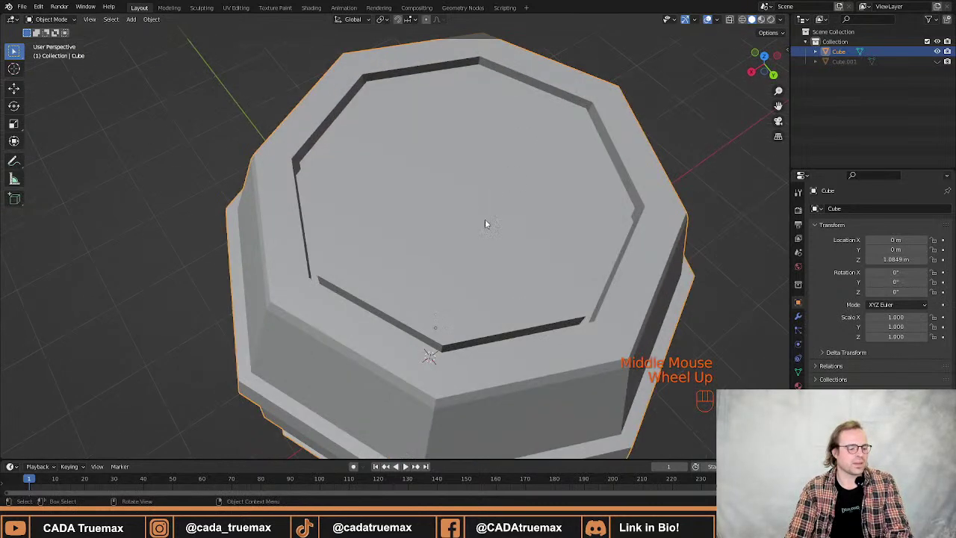
# Enter Edit Mode and select the inner and outer edge loops around the barrel's top lid recess.
pyautogui.keyDown('shift'); pyautogui.moveTo(486, 221); pyautogui.dragTo(493, 209, button='middle'); pyautogui.keyUp('shift')
pyautogui.scroll(-1, 570, 224)
pyautogui.press('Tab')
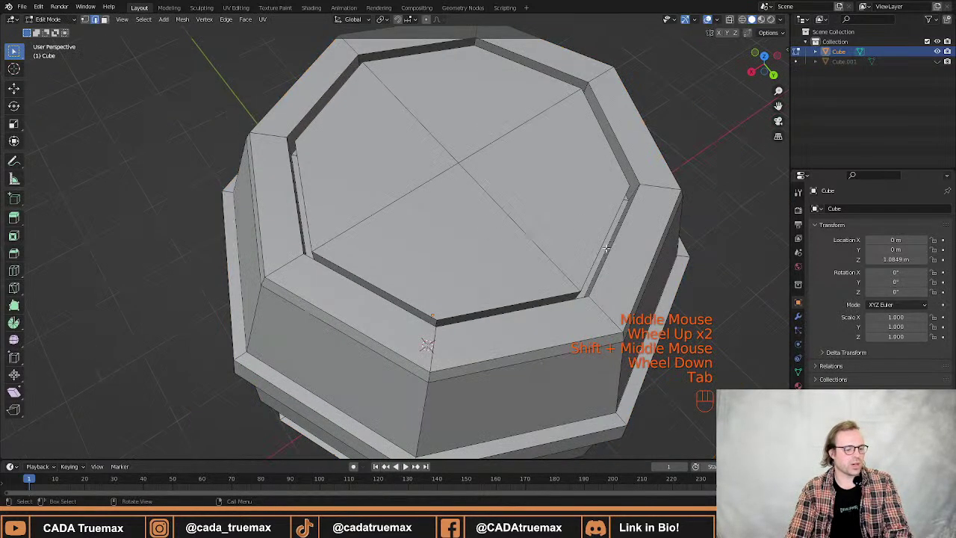
pyautogui.moveTo(570, 224); pyautogui.dragTo(482, 267, button='middle')
pyautogui.press('2')
pyautogui.keyDown('alt'); pyautogui.keyDown('shift'); pyautogui.click(483, 267); pyautogui.keyUp('shift'); pyautogui.keyUp('alt')
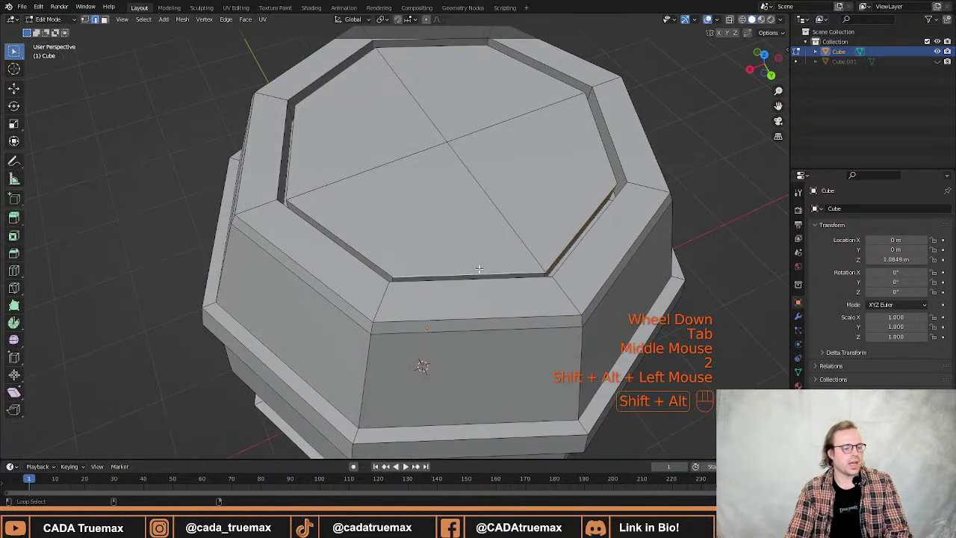
pyautogui.keyDown('alt'); pyautogui.keyDown('shift'); pyautogui.click(475, 269); pyautogui.keyUp('shift'); pyautogui.keyUp('alt')
pyautogui.keyDown('alt'); pyautogui.keyDown('shift'); pyautogui.click(331, 85); pyautogui.keyUp('shift'); pyautogui.keyUp('alt')
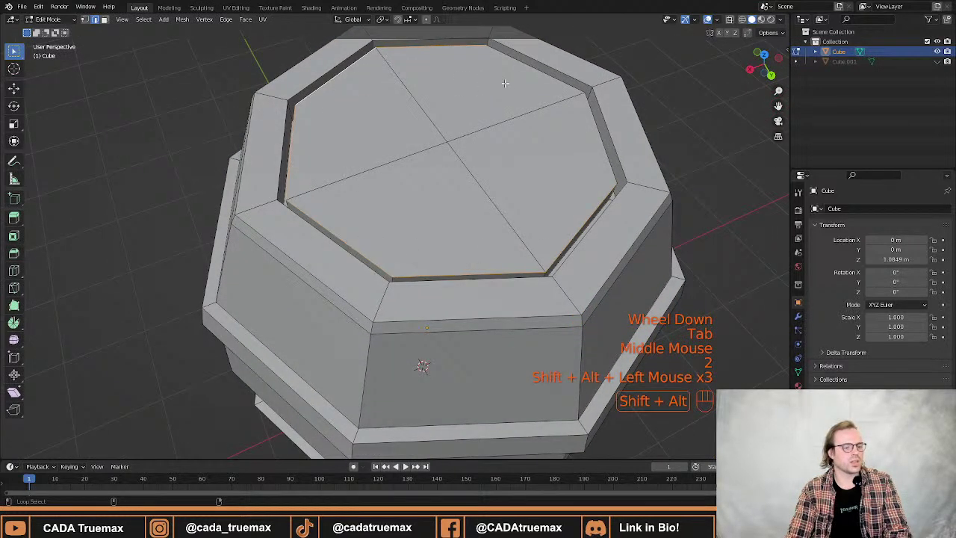
pyautogui.keyDown('alt'); pyautogui.keyDown('shift'); pyautogui.click(332, 82); pyautogui.keyUp('shift'); pyautogui.keyUp('alt')
pyautogui.keyDown('shift'); pyautogui.moveTo(337, 206); pyautogui.dragTo(314, 219, button='middle'); pyautogui.keyUp('shift')
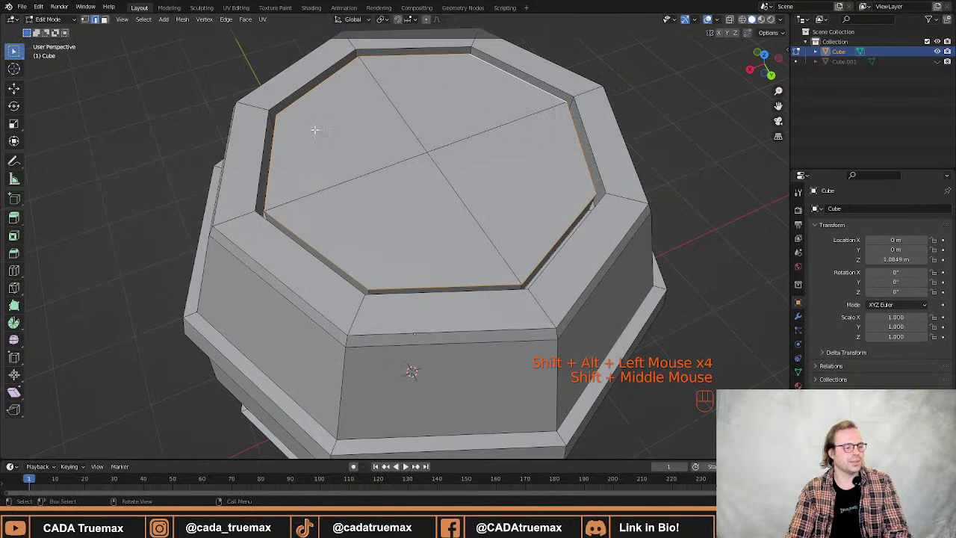
pyautogui.keyDown('alt'); pyautogui.keyDown('shift'); pyautogui.click(303, 84); pyautogui.keyUp('shift'); pyautogui.keyUp('alt')
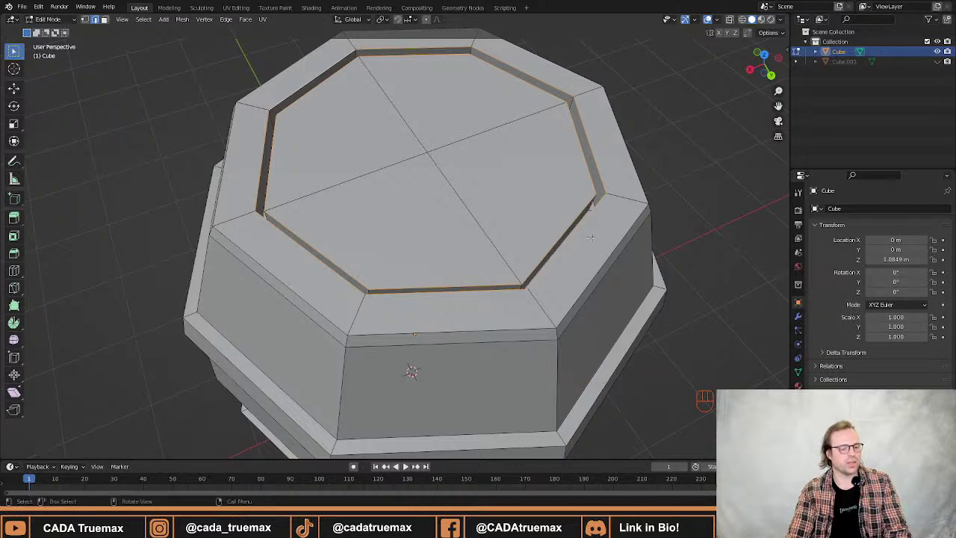
# Add the outer edge loops of the upper and lower hoop bands to the selection.
pyautogui.scroll(-3, 524, 312)
pyautogui.moveTo(524, 312); pyautogui.dragTo(512, 280, button='middle')
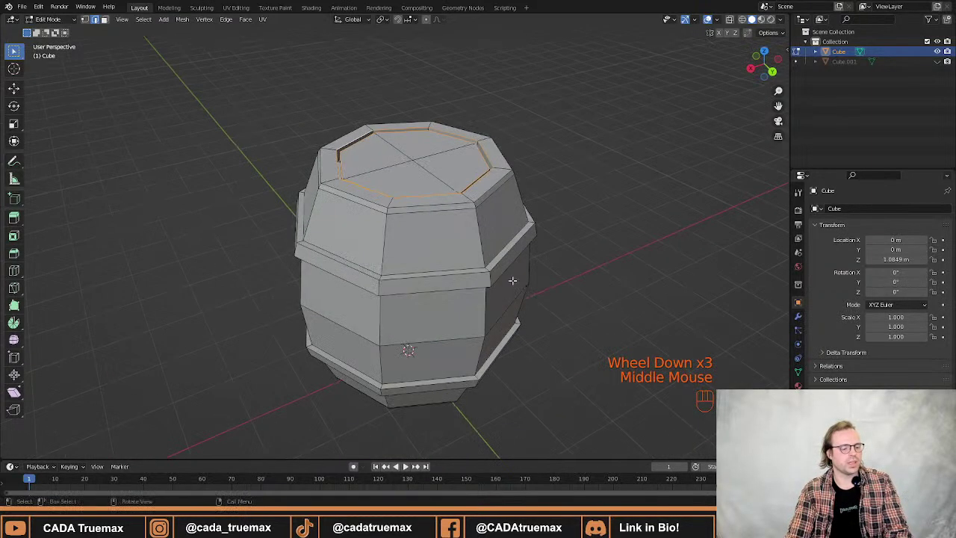
pyautogui.keyDown('alt'); pyautogui.keyDown('shift'); pyautogui.click(458, 275); pyautogui.keyUp('shift'); pyautogui.keyUp('alt')
pyautogui.keyDown('alt'); pyautogui.keyDown('shift'); pyautogui.click(456, 289); pyautogui.keyUp('shift'); pyautogui.keyUp('alt')
pyautogui.moveTo(456, 289); pyautogui.dragTo(481, 236, button='middle')
pyautogui.keyDown('alt'); pyautogui.keyDown('shift'); pyautogui.click(462, 340); pyautogui.keyUp('shift'); pyautogui.keyUp('alt')
pyautogui.keyDown('alt'); pyautogui.keyDown('shift'); pyautogui.click(462, 340); pyautogui.keyUp('shift'); pyautogui.keyUp('alt')
# Add the edges around the recess on the barrel's underside to the selection.
pyautogui.scroll(2, 481, 237)
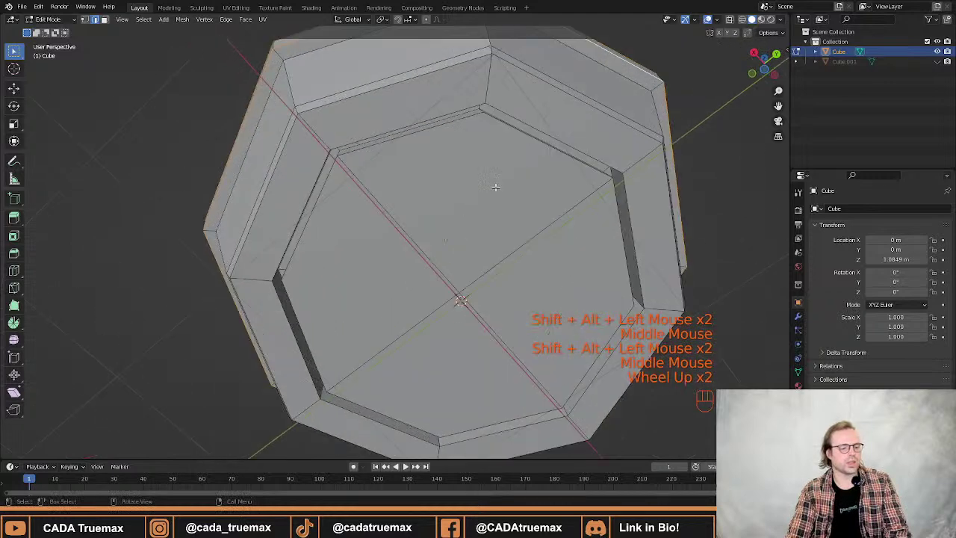
pyautogui.keyDown('alt'); pyautogui.keyDown('shift'); pyautogui.click(538, 136); pyautogui.keyUp('shift'); pyautogui.keyUp('alt')
pyautogui.keyDown('alt'); pyautogui.keyDown('shift'); pyautogui.click(535, 139); pyautogui.keyUp('shift'); pyautogui.keyUp('alt')
pyautogui.keyDown('alt'); pyautogui.keyDown('shift'); pyautogui.click(452, 137); pyautogui.keyUp('shift'); pyautogui.keyUp('alt')
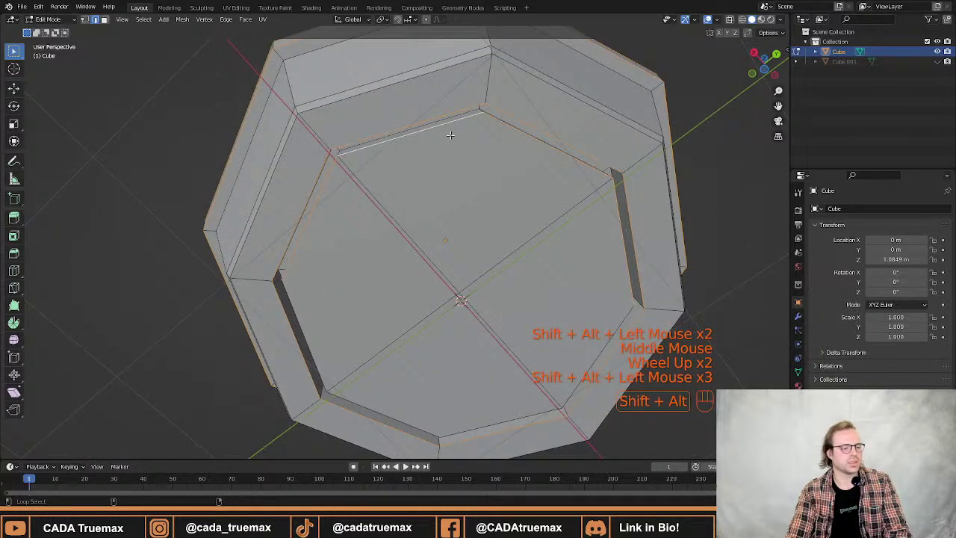
pyautogui.keyDown('alt'); pyautogui.keyDown('shift'); pyautogui.click(405, 359); pyautogui.keyUp('shift'); pyautogui.keyUp('alt')
pyautogui.keyDown('alt'); pyautogui.keyDown('shift'); pyautogui.click(501, 378); pyautogui.keyUp('shift'); pyautogui.keyUp('alt')
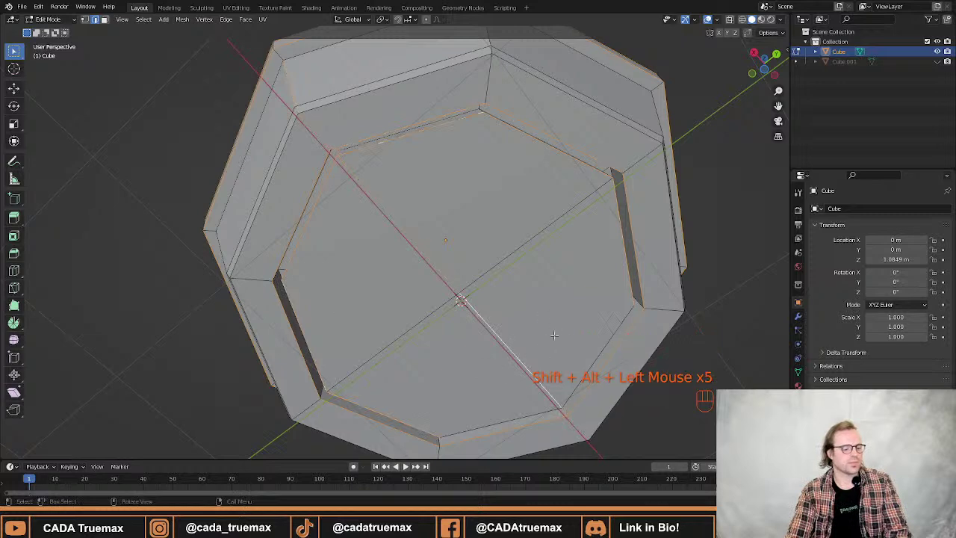
pyautogui.hotkey('ctrl', 'z')
pyautogui.keyDown('alt'); pyautogui.keyDown('shift'); pyautogui.click(576, 352); pyautogui.keyUp('shift'); pyautogui.keyUp('alt')
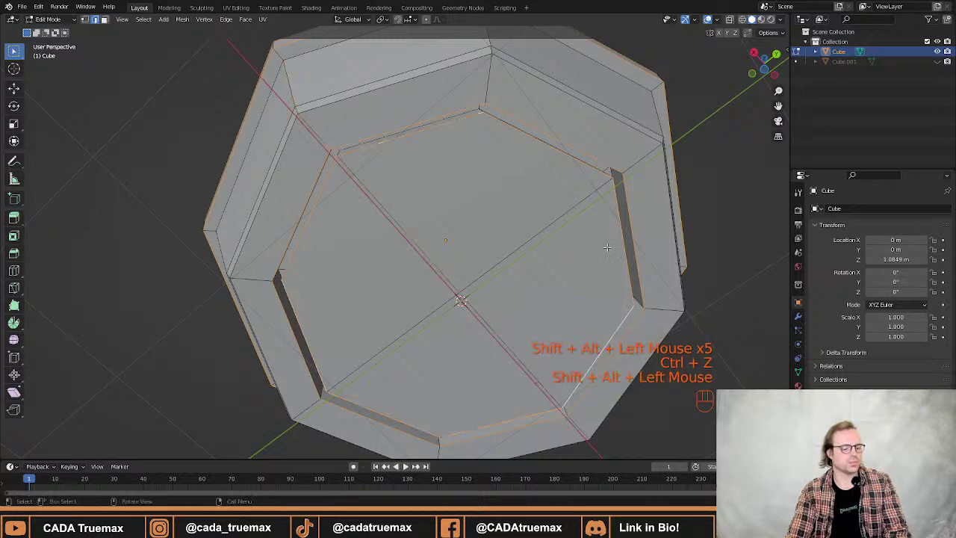
# Bring up the edge commands for the selected loops, dismiss them without applying any, and clear the selection.
pyautogui.moveTo(602, 287); pyautogui.dragTo(552, 365, button='middle')
pyautogui.scroll(-3, 526, 336)
pyautogui.keyDown('shift'); pyautogui.scroll(1, 525, 336); pyautogui.keyUp('shift')
pyautogui.keyDown('shift'); pyautogui.moveTo(526, 336); pyautogui.dragTo(507, 311, button='middle'); pyautogui.keyUp('shift')
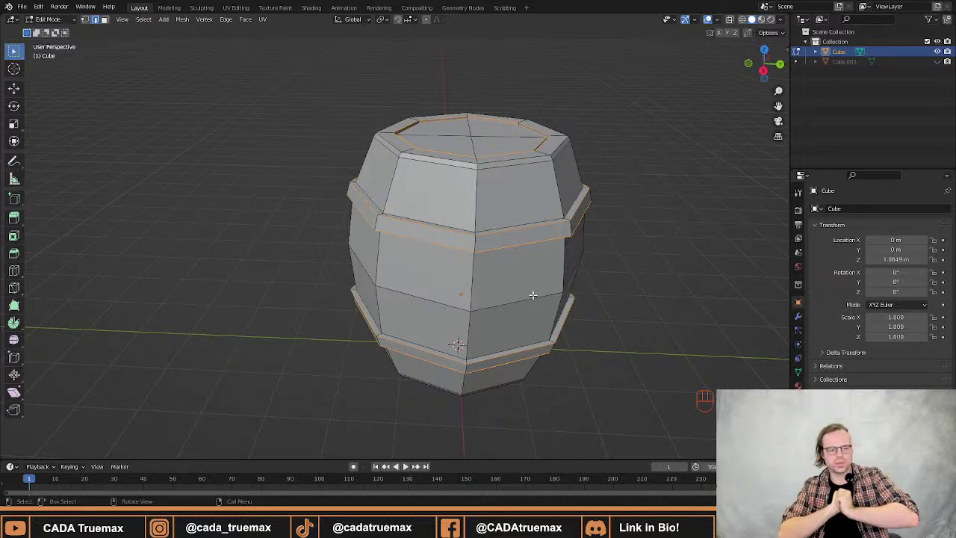
pyautogui.rightClick(643, 204)
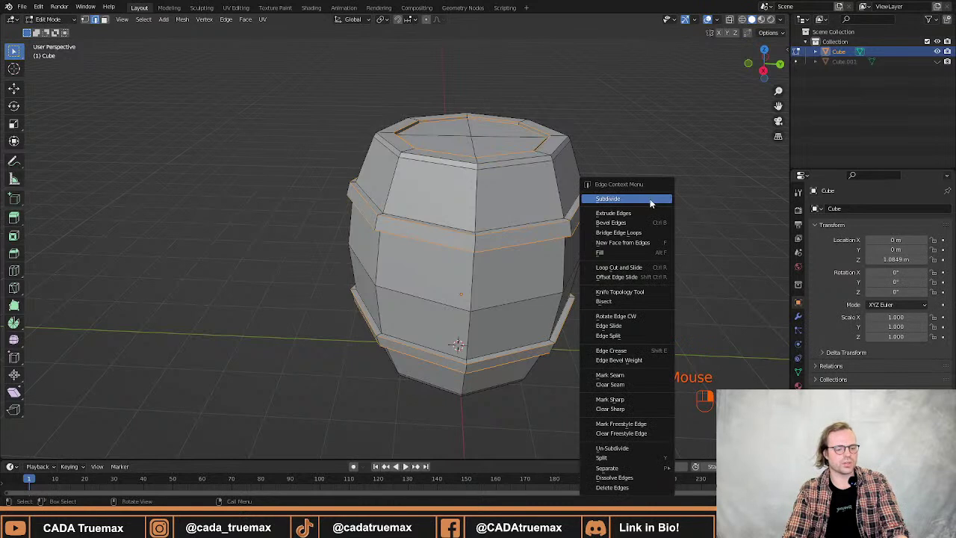
pyautogui.click(649, 121)
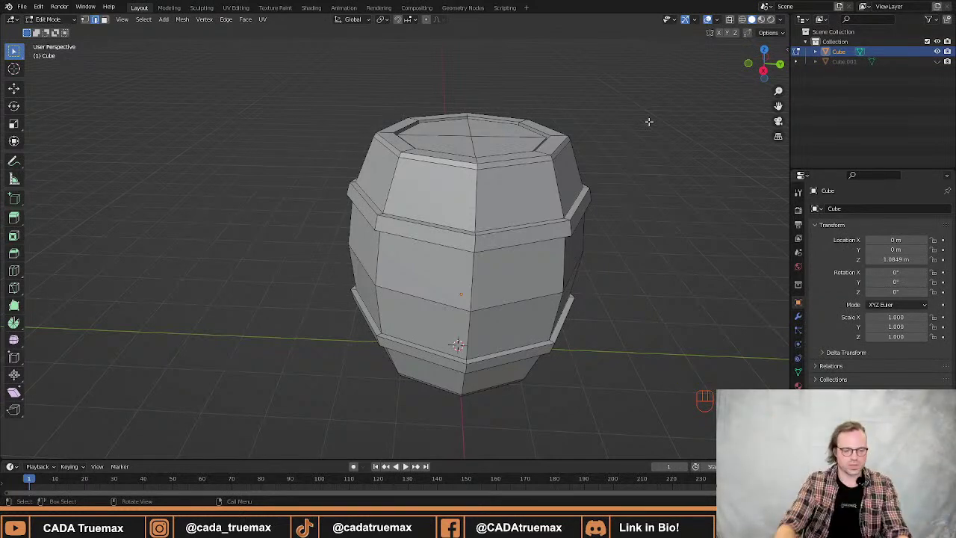
# Select the face loop on top of the upper band and flatten it by scaling to about 0.001 along Z.
pyautogui.moveTo(648, 121); pyautogui.dragTo(649, 184, button='middle')
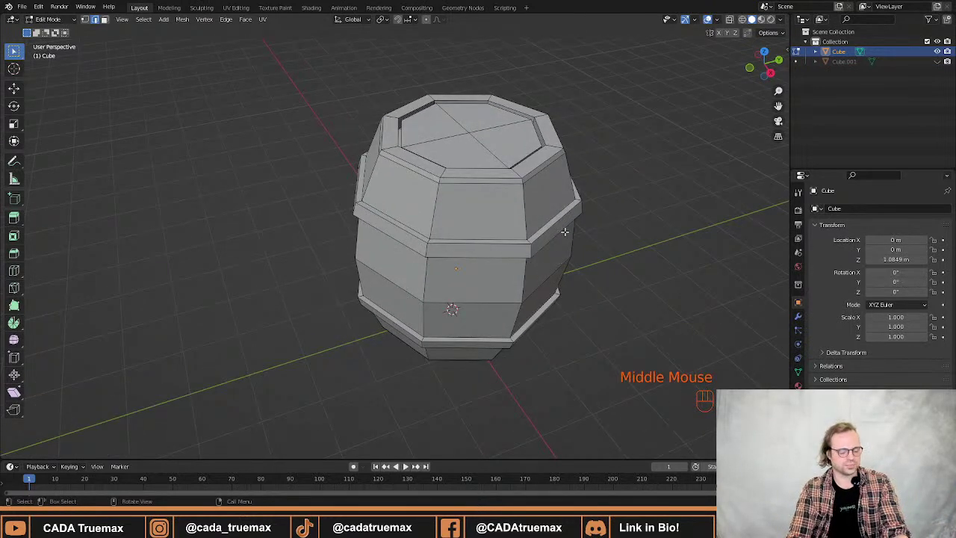
pyautogui.moveTo(570, 211); pyautogui.dragTo(556, 251, button='middle')
pyautogui.press('3')
pyautogui.scroll(2, 551, 214)
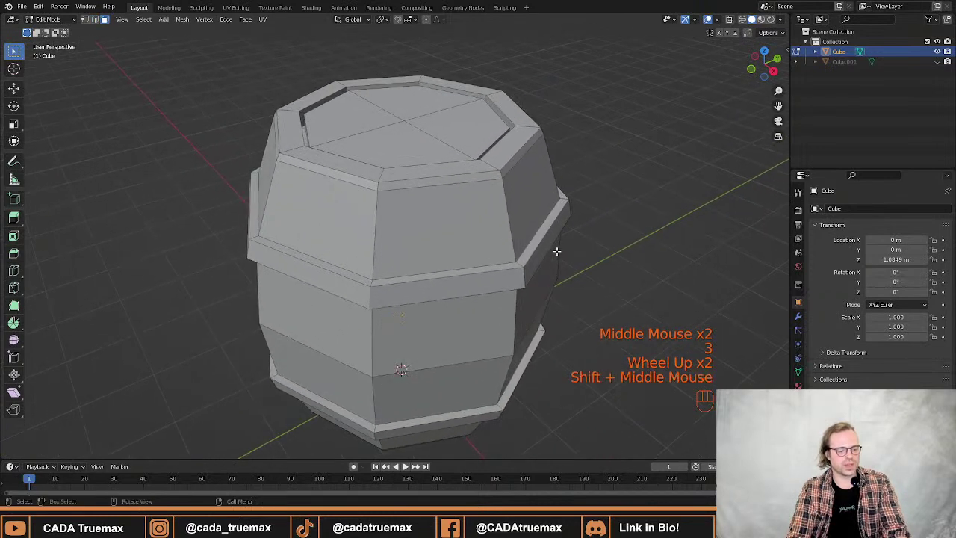
pyautogui.keyDown('alt'); pyautogui.click(519, 262); pyautogui.keyUp('alt')
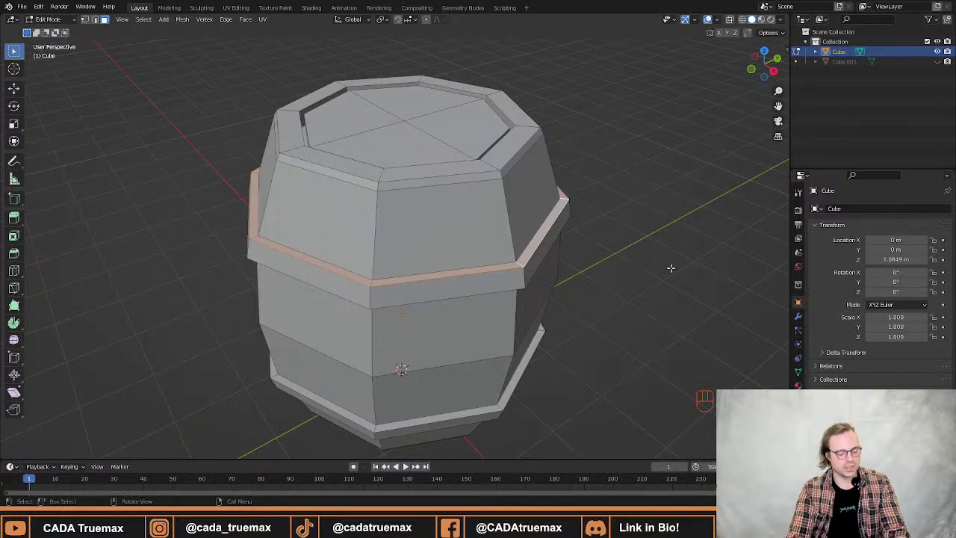
pyautogui.press('s')
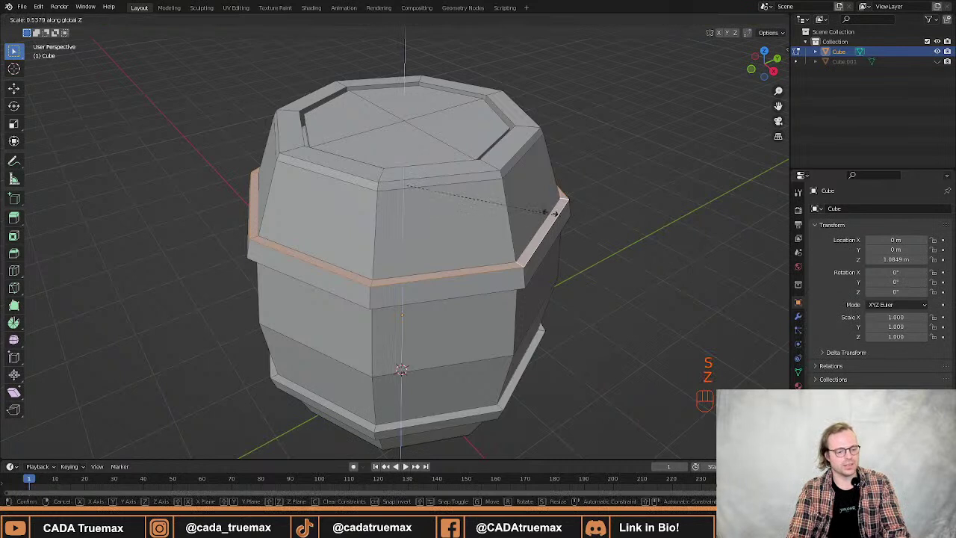
pyautogui.press('z')
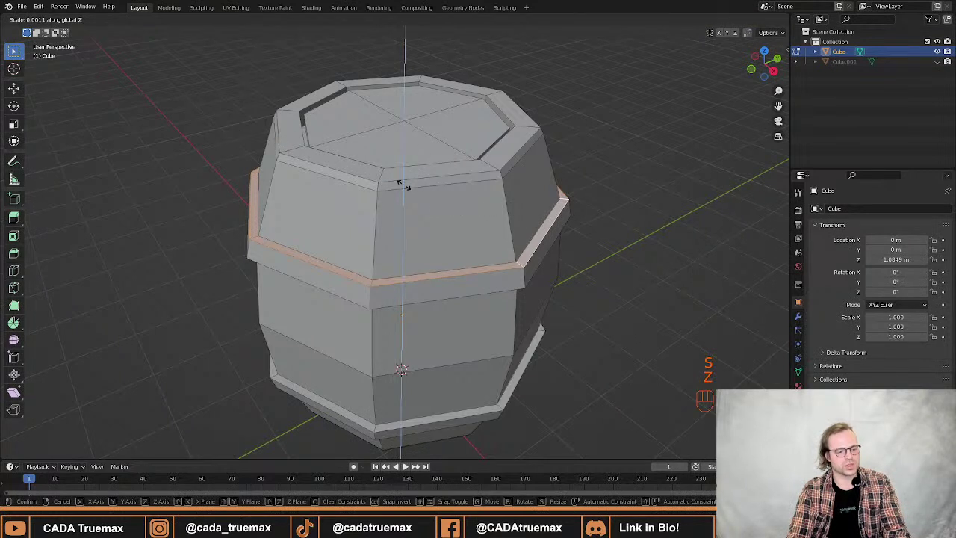
pyautogui.click(401, 183)
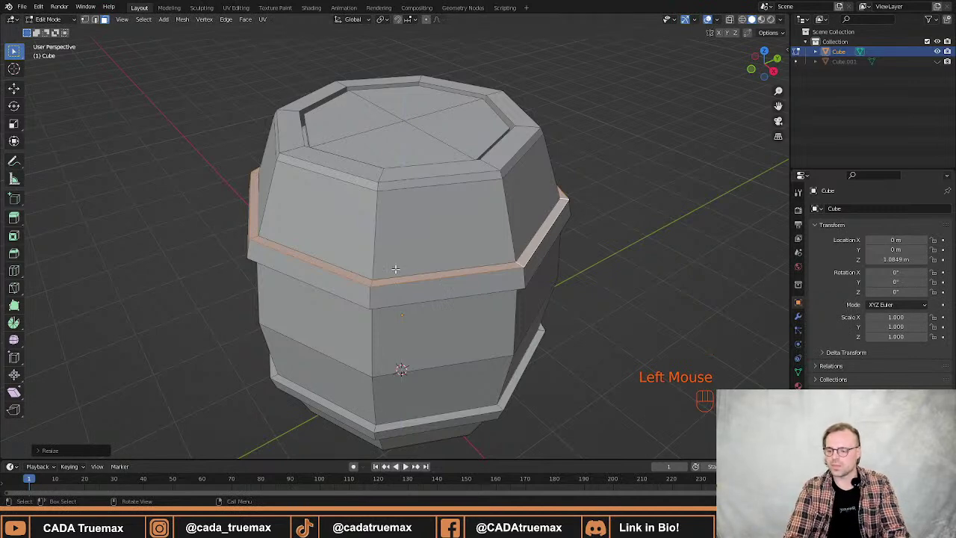
# Select the four faces of the top lid and inset them by about 0.18 m.
pyautogui.keyDown('ctrl'); pyautogui.moveTo(539, 243); pyautogui.dragTo(545, 254, button='middle'); pyautogui.keyUp('ctrl')
pyautogui.moveTo(551, 268); pyautogui.dragTo(525, 251, button='middle')
pyautogui.click(413, 183)
pyautogui.keyDown('shift'); pyautogui.click(441, 165); pyautogui.keyUp('shift')
pyautogui.keyDown('shift'); pyautogui.click(400, 138); pyautogui.keyUp('shift')
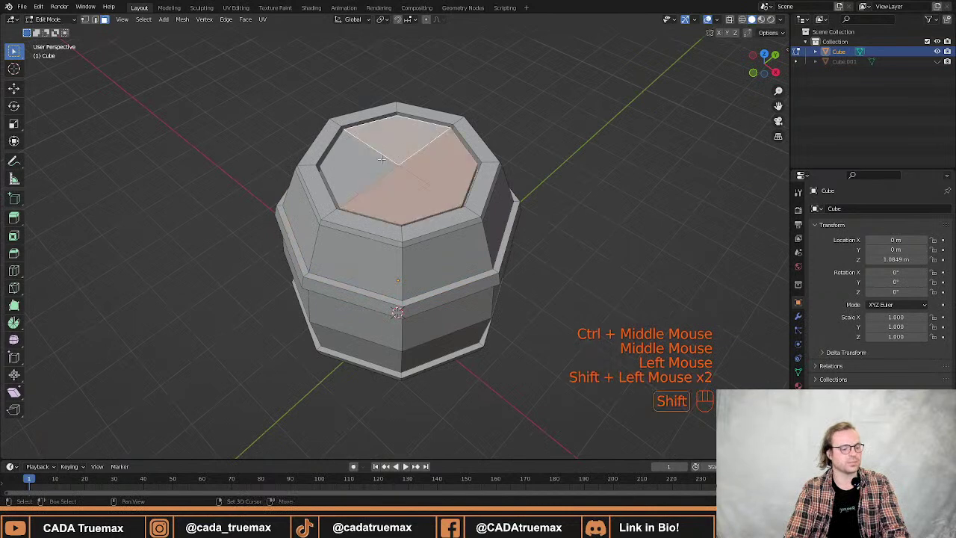
pyautogui.keyDown('shift'); pyautogui.click(363, 168); pyautogui.keyUp('shift')
pyautogui.press('i')
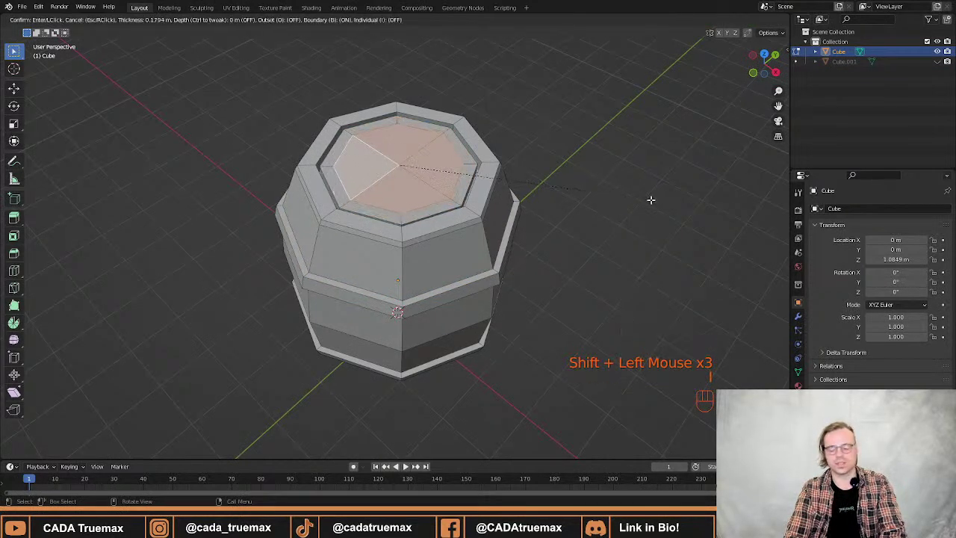
pyautogui.click(651, 199)
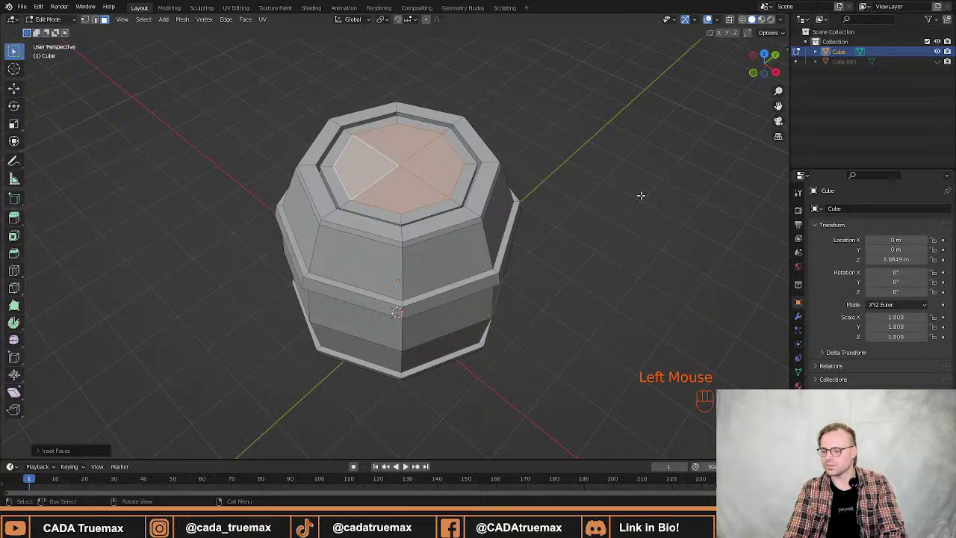
# Inset the selected lid faces three more times to form concentric rings, the first by about 0.33 m.
pyautogui.moveTo(641, 195)
pyautogui.mouseDown(button='middle')
pyautogui.moveTo(603, 194)
pyautogui.moveTo(635, 198)
pyautogui.mouseUp(button='middle')
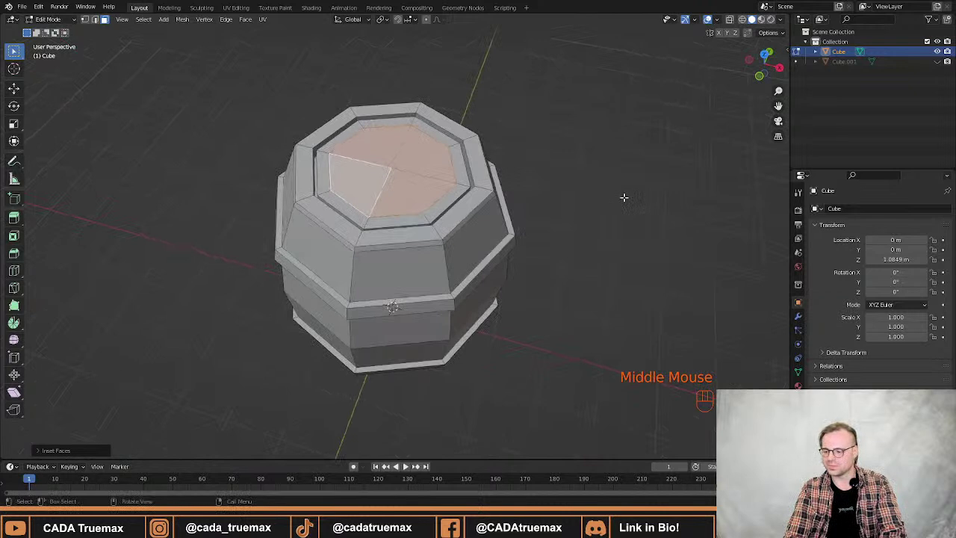
pyautogui.scroll(1, 554, 187)
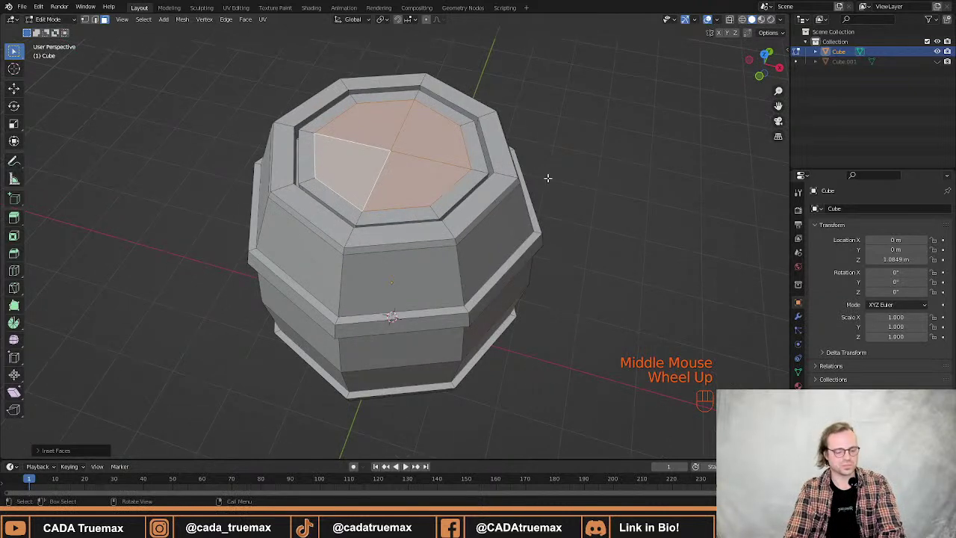
pyautogui.press('i')
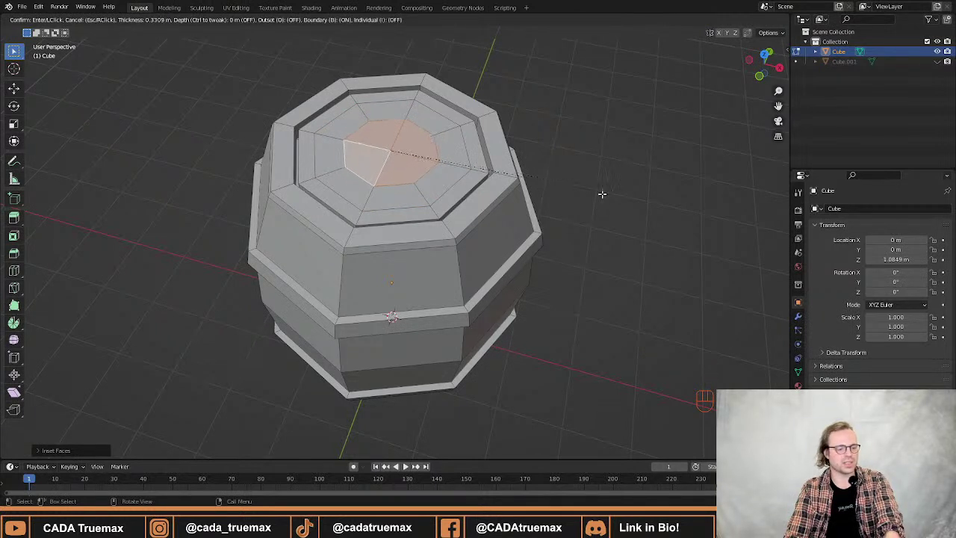
pyautogui.click(614, 199)
pyautogui.press('i')
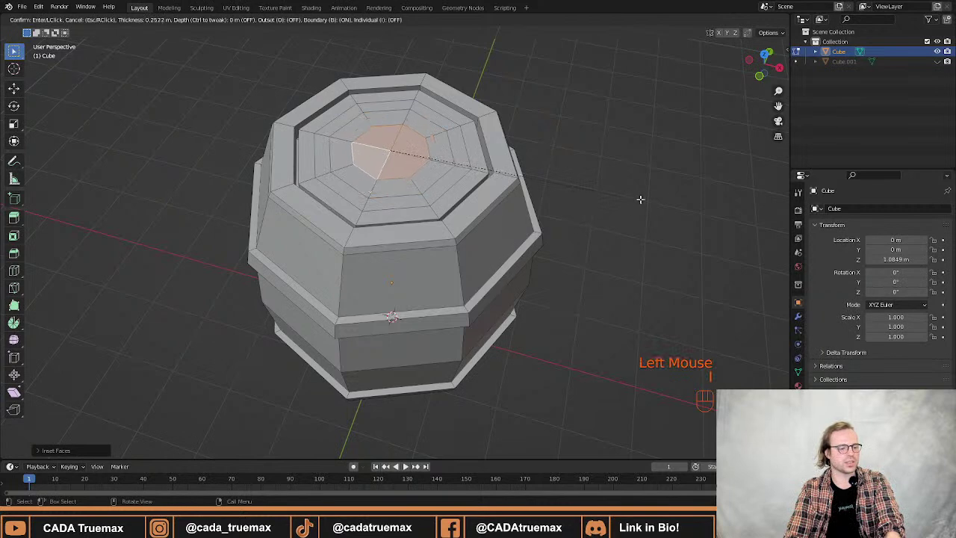
pyautogui.click(642, 201)
pyautogui.press('i')
pyautogui.click(638, 203)
# Try extruding the innermost lid faces, undo the extrusion and all four insets, and clear the selection.
pyautogui.moveTo(624, 177); pyautogui.dragTo(624, 214, button='middle')
pyautogui.press('e')
pyautogui.click(638, 179)
pyautogui.hotkey('ctrl', 'z')
pyautogui.hotkey('ctrl', 'z')
pyautogui.hotkey('ctrl', 'z')
pyautogui.hotkey('ctrl', 'z')
pyautogui.hotkey('ctrl', 'z')
pyautogui.click(638, 181)
pyautogui.keyDown('shift'); pyautogui.scroll(1, 638, 182); pyautogui.keyUp('shift')
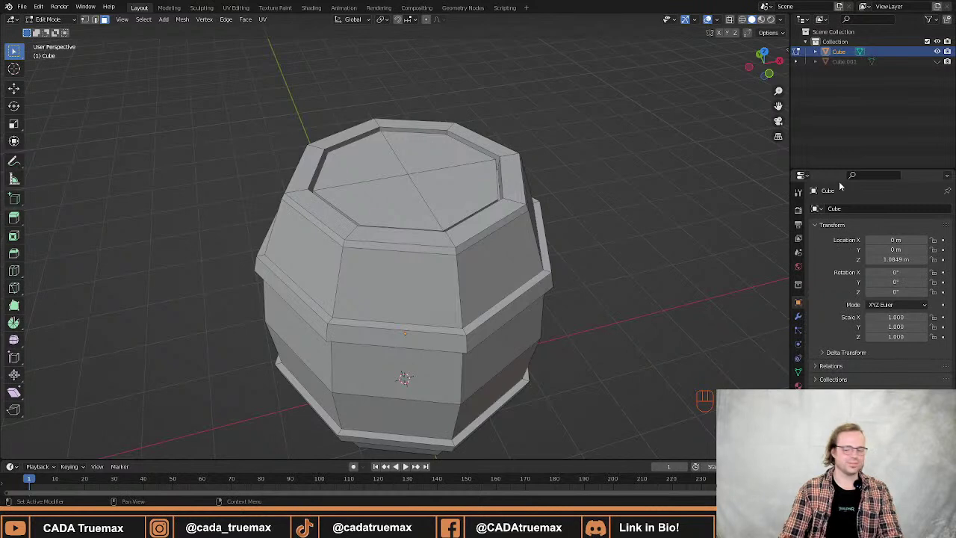
# Switch to edge selection and clear the unwanted loop selection running over the barrel's side and lid.
pyautogui.moveTo(448, 225); pyautogui.dragTo(475, 219, button='middle')
pyautogui.keyDown('alt'); pyautogui.keyDown('shift'); pyautogui.click(487, 169); pyautogui.keyUp('shift'); pyautogui.keyUp('alt')
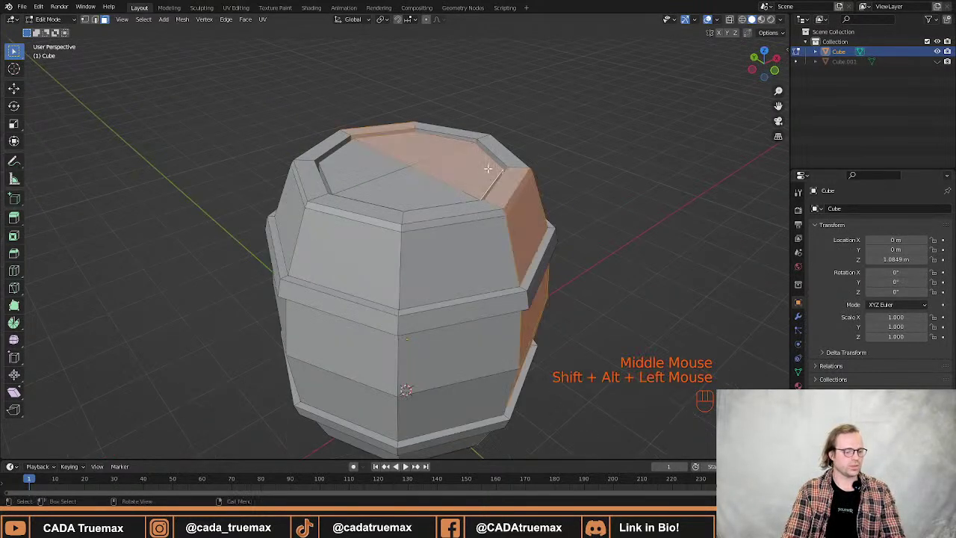
pyautogui.press('2')
pyautogui.keyDown('alt'); pyautogui.keyDown('shift'); pyautogui.click(493, 167); pyautogui.keyUp('shift'); pyautogui.keyUp('alt')
pyautogui.click(544, 125)
pyautogui.moveTo(545, 125); pyautogui.dragTo(504, 181, button='middle')
pyautogui.click(504, 181)
pyautogui.click(492, 180)
# Select the edges around the top lid's recess one after another, undoing the stray loop pick.
pyautogui.keyDown('alt'); pyautogui.keyDown('shift'); pyautogui.click(491, 180); pyautogui.keyUp('shift'); pyautogui.keyUp('alt')
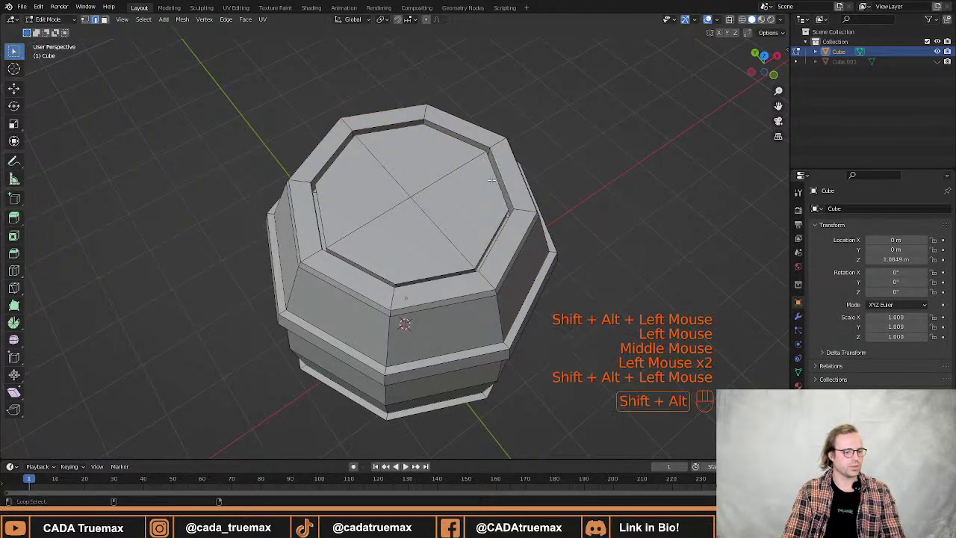
pyautogui.keyDown('alt'); pyautogui.keyDown('shift'); pyautogui.click(491, 180); pyautogui.keyUp('shift'); pyautogui.keyUp('alt')
pyautogui.keyDown('alt'); pyautogui.keyDown('shift'); pyautogui.click(487, 224); pyautogui.keyUp('shift'); pyautogui.keyUp('alt')
pyautogui.keyDown('alt'); pyautogui.keyDown('shift'); pyautogui.click(393, 263); pyautogui.keyUp('shift'); pyautogui.keyUp('alt')
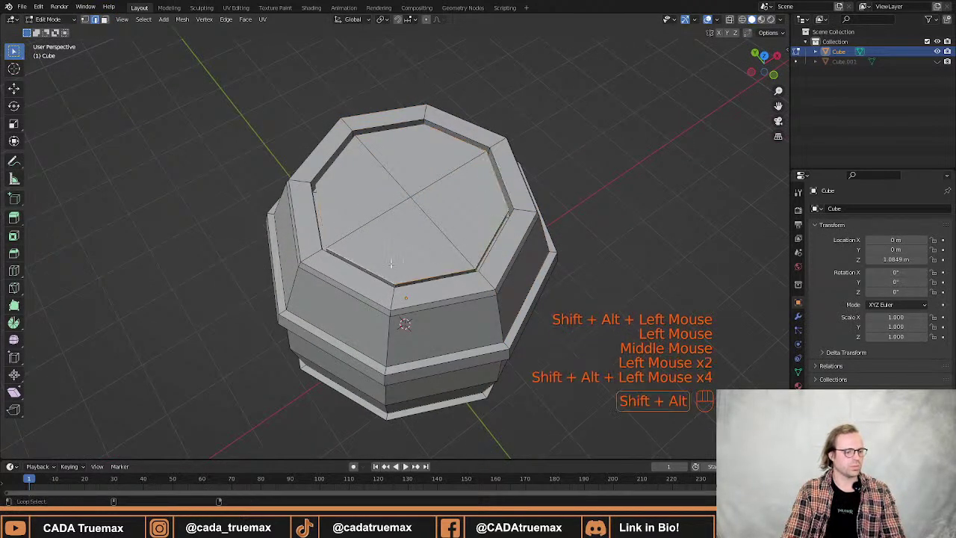
pyautogui.keyDown('alt'); pyautogui.keyDown('shift'); pyautogui.click(349, 171); pyautogui.keyUp('shift'); pyautogui.keyUp('alt')
pyautogui.keyDown('alt'); pyautogui.keyDown('shift'); pyautogui.click(385, 133); pyautogui.keyUp('shift'); pyautogui.keyUp('alt')
pyautogui.hotkey('ctrl', 'z')
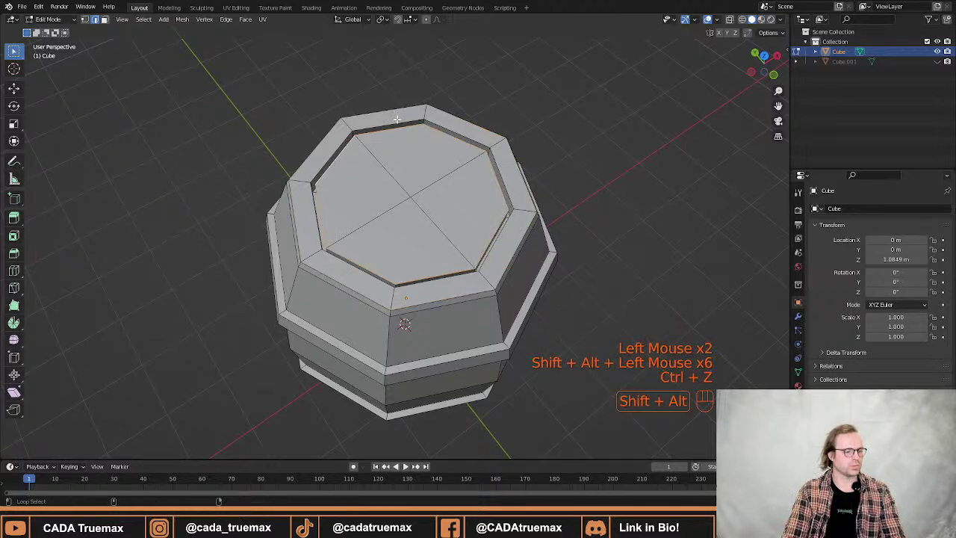
pyautogui.keyDown('alt'); pyautogui.keyDown('shift'); pyautogui.click(397, 119); pyautogui.keyUp('shift'); pyautogui.keyUp('alt')
# Add the edge loops of the upper and lower hoop bands to the selection.
pyautogui.moveTo(396, 119); pyautogui.dragTo(444, 225, button='middle')
pyautogui.keyDown('alt'); pyautogui.keyDown('shift'); pyautogui.click(443, 258); pyautogui.keyUp('shift'); pyautogui.keyUp('alt')
pyautogui.keyDown('alt'); pyautogui.keyDown('shift'); pyautogui.click(443, 257); pyautogui.keyUp('shift'); pyautogui.keyUp('alt')
pyautogui.keyDown('alt'); pyautogui.keyDown('shift'); pyautogui.click(444, 281); pyautogui.keyUp('shift'); pyautogui.keyUp('alt')
pyautogui.keyDown('alt'); pyautogui.keyDown('shift'); pyautogui.click(445, 304); pyautogui.keyUp('shift'); pyautogui.keyUp('alt')
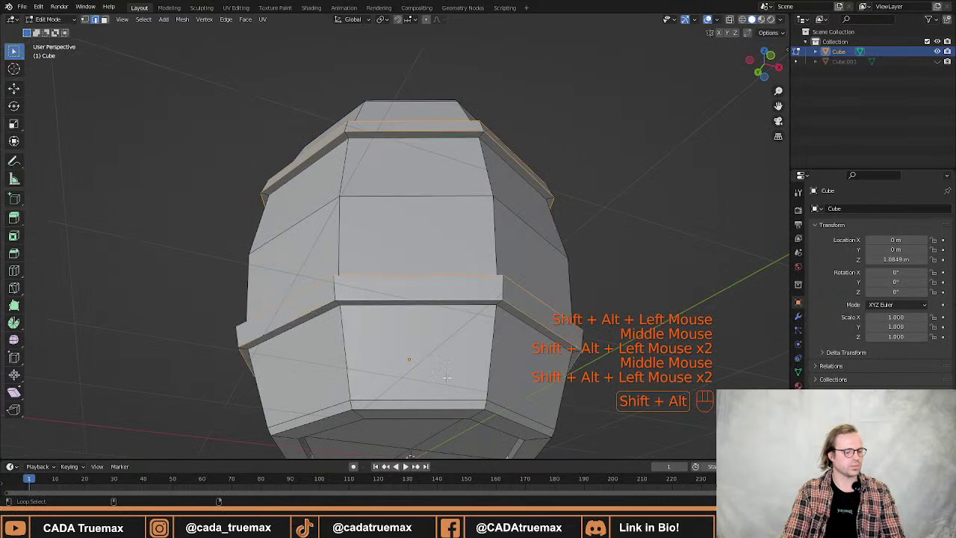
pyautogui.keyDown('alt'); pyautogui.keyDown('shift'); pyautogui.click(443, 415); pyautogui.keyUp('shift'); pyautogui.keyUp('alt')
# Add the edges around the bottom lid's recess to the selection.
pyautogui.scroll(2, 442, 415)
pyautogui.moveTo(443, 414); pyautogui.dragTo(352, 259, button='middle')
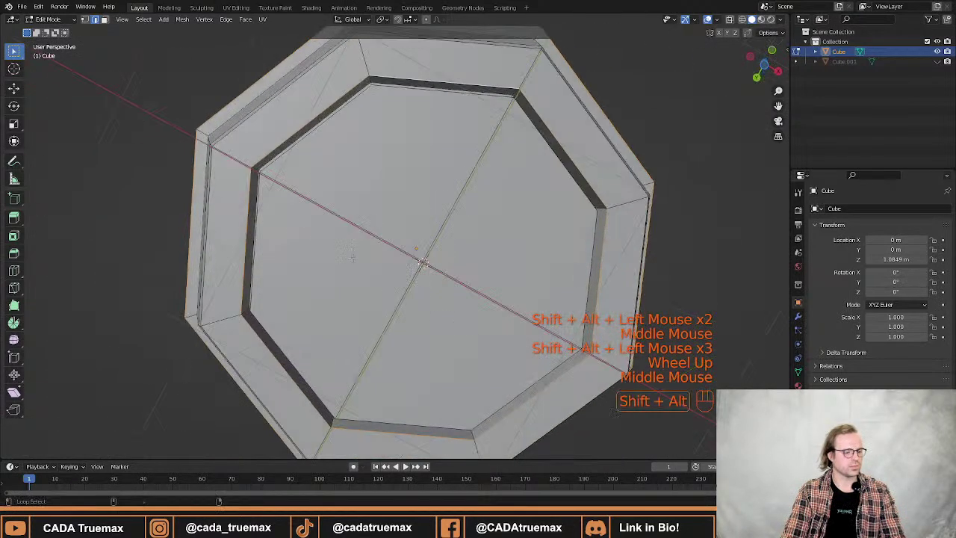
pyautogui.keyDown('alt'); pyautogui.keyDown('shift'); pyautogui.click(279, 218); pyautogui.keyUp('shift'); pyautogui.keyUp('alt')
pyautogui.keyDown('alt'); pyautogui.keyDown('shift'); pyautogui.click(542, 172); pyautogui.keyUp('shift'); pyautogui.keyUp('alt')
pyautogui.keyDown('alt'); pyautogui.keyDown('shift'); pyautogui.click(538, 329); pyautogui.keyUp('shift'); pyautogui.keyUp('alt')
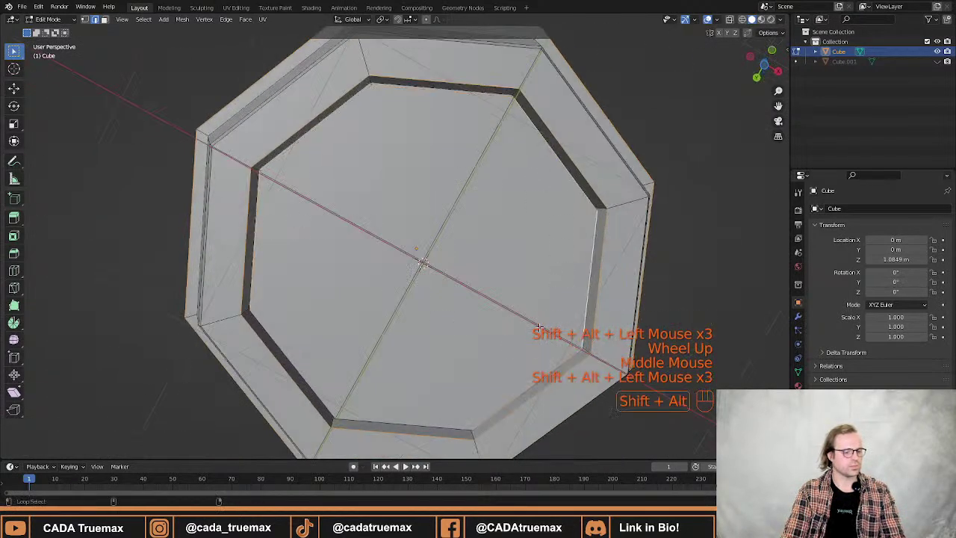
pyautogui.keyDown('alt'); pyautogui.keyDown('shift'); pyautogui.click(422, 395); pyautogui.keyUp('shift'); pyautogui.keyUp('alt')
# Bevel the selected lid and band edge loops by about 0.025 m with one segment, and clear the selection.
pyautogui.moveTo(422, 396); pyautogui.dragTo(478, 377, button='middle')
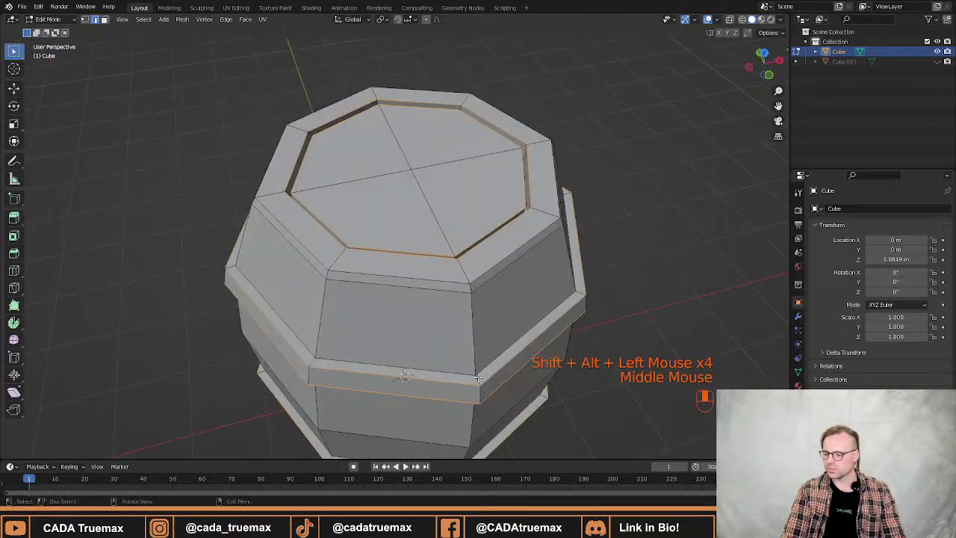
pyautogui.keyDown('shift'); pyautogui.scroll(-2, 478, 377); pyautogui.keyUp('shift')
pyautogui.moveTo(501, 299)
pyautogui.keyDown('shift'); pyautogui.mouseDown(button='middle')
pyautogui.moveTo(516, 248)
pyautogui.moveTo(452, 292)
pyautogui.moveTo(465, 264)
pyautogui.moveTo(484, 295)
pyautogui.mouseUp(button='middle'); pyautogui.keyUp('shift')
pyautogui.scroll(-2, 516, 253)
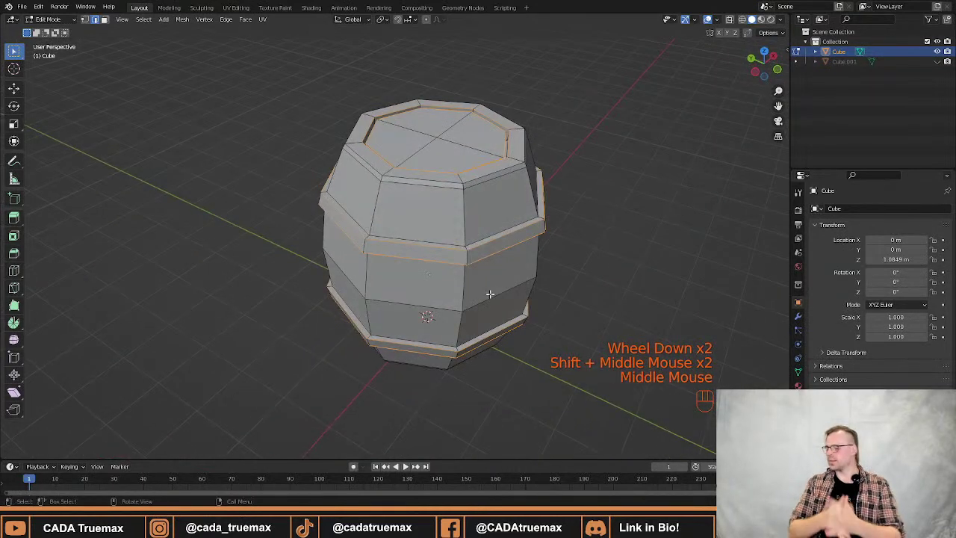
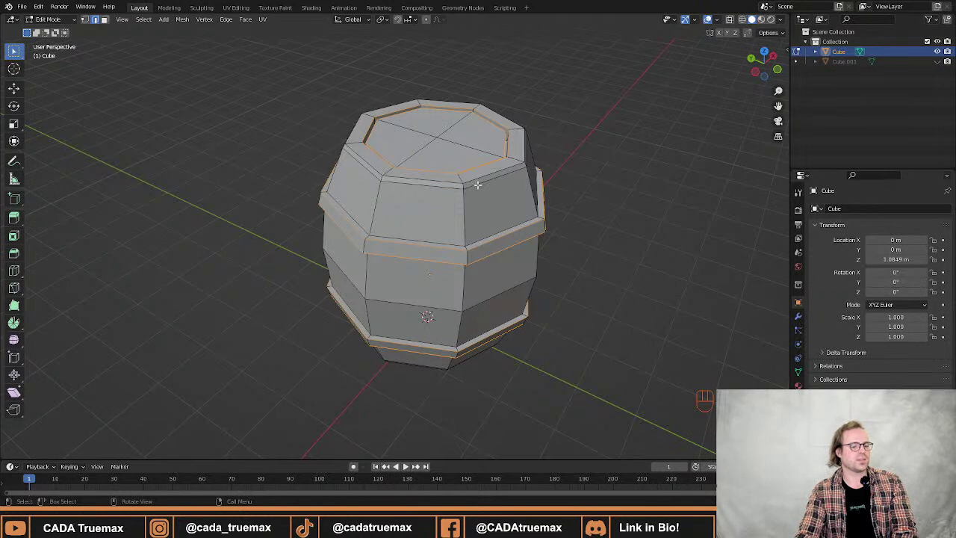
pyautogui.moveTo(477, 184); pyautogui.dragTo(563, 154, button='middle')
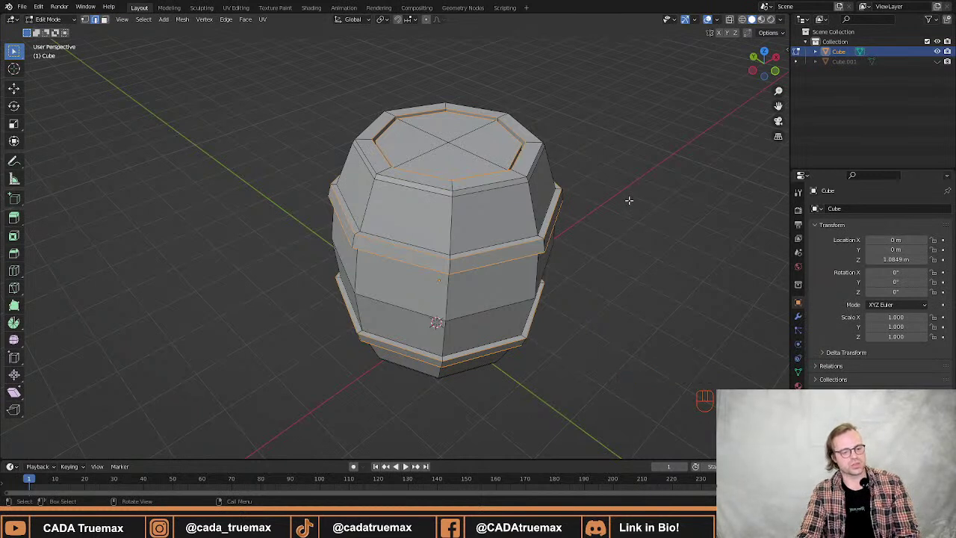
pyautogui.hotkey('ctrl', 'b')
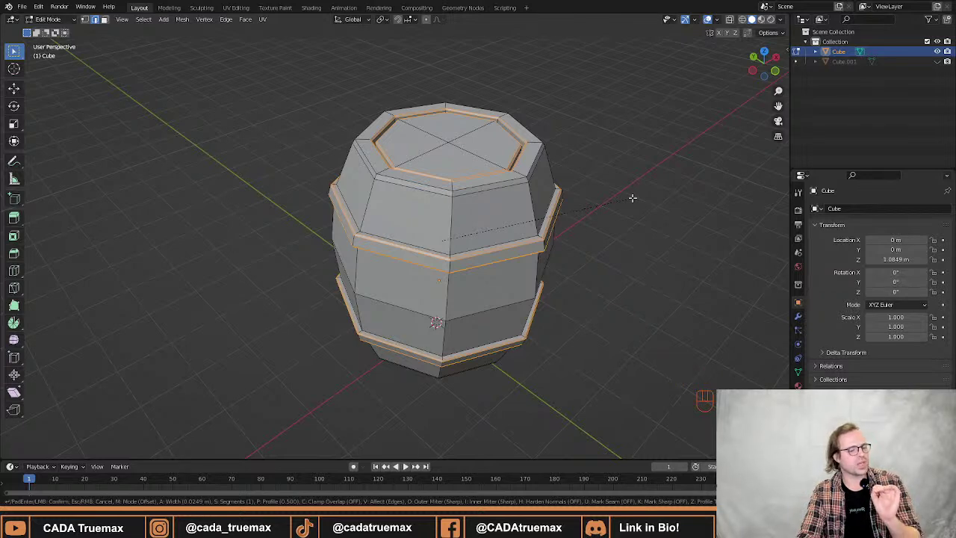
pyautogui.click(632, 198)
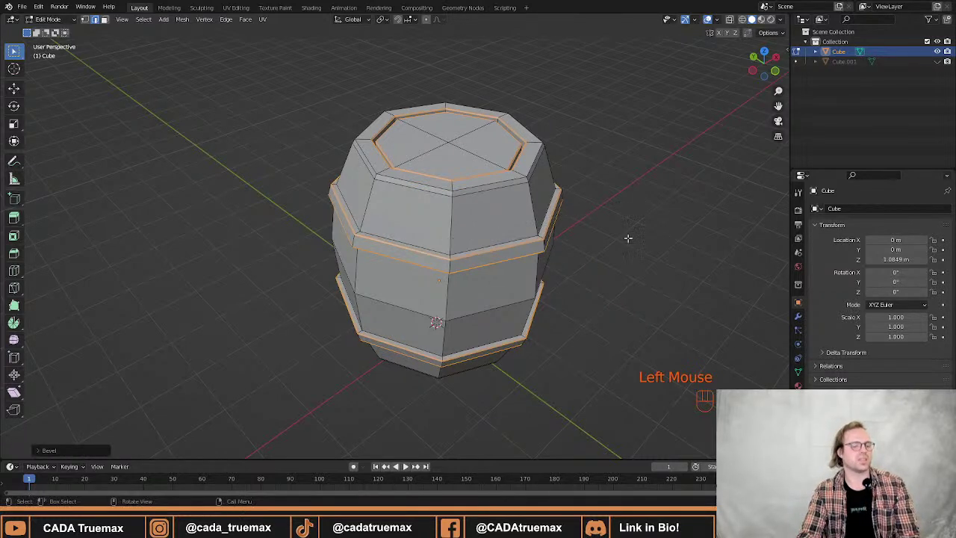
pyautogui.scroll(2, 620, 254)
pyautogui.moveTo(609, 279); pyautogui.dragTo(634, 256, button='middle')
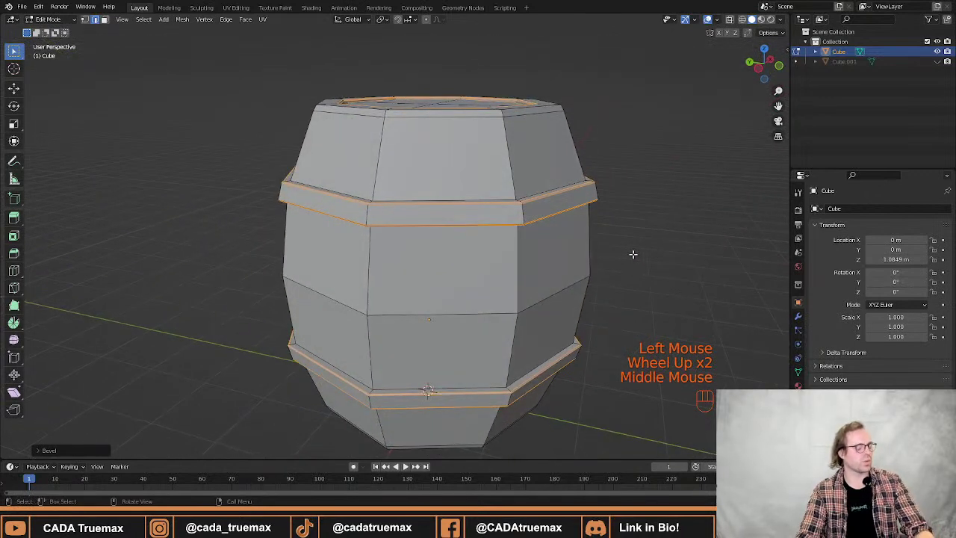
pyautogui.click(650, 139)
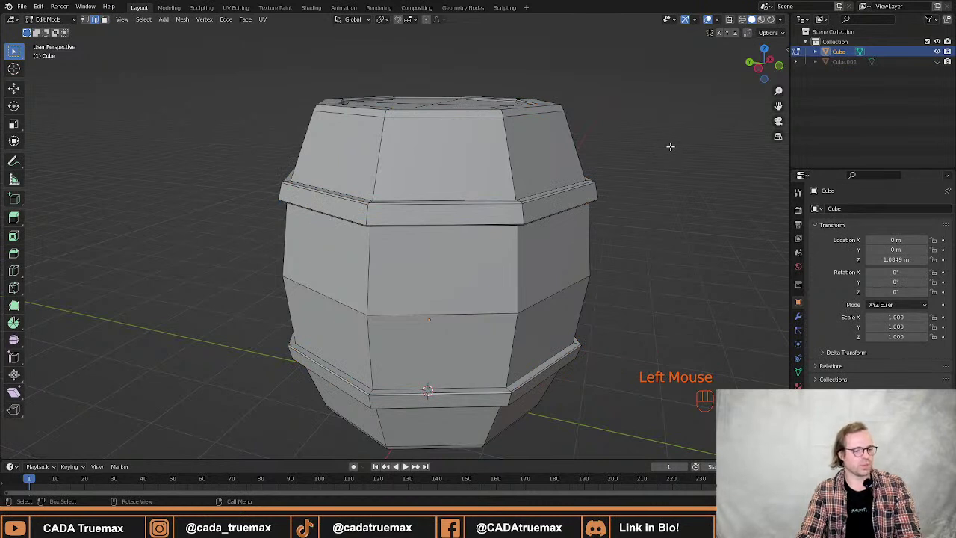
# Leave Edit Mode and inspect the bevelled barrel from several sides.
pyautogui.press('Tab')
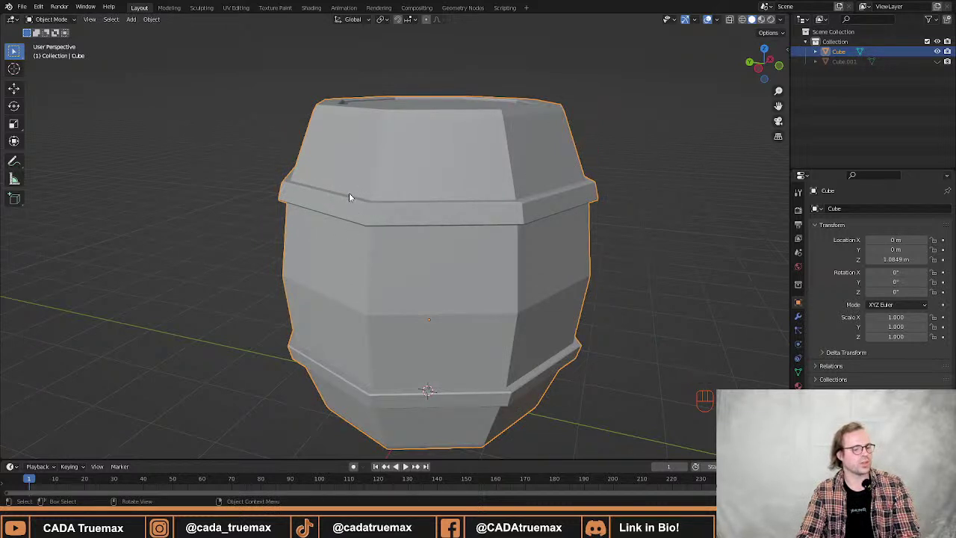
pyautogui.moveTo(508, 166); pyautogui.dragTo(490, 209, button='middle')
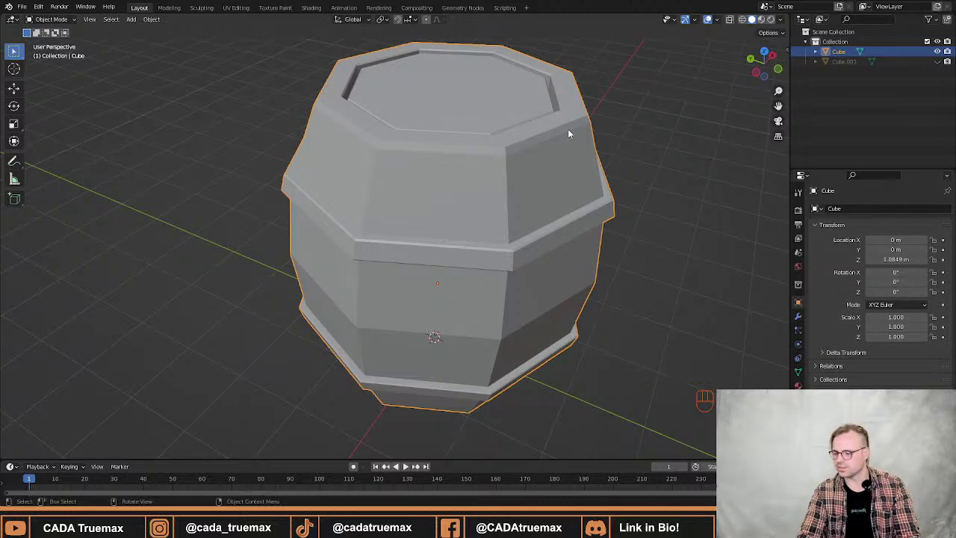
pyautogui.scroll(-2, 575, 133)
pyautogui.scroll(-1, 585, 133)
pyautogui.keyDown('shift'); pyautogui.moveTo(585, 133); pyautogui.dragTo(539, 254, button='middle'); pyautogui.keyUp('shift')
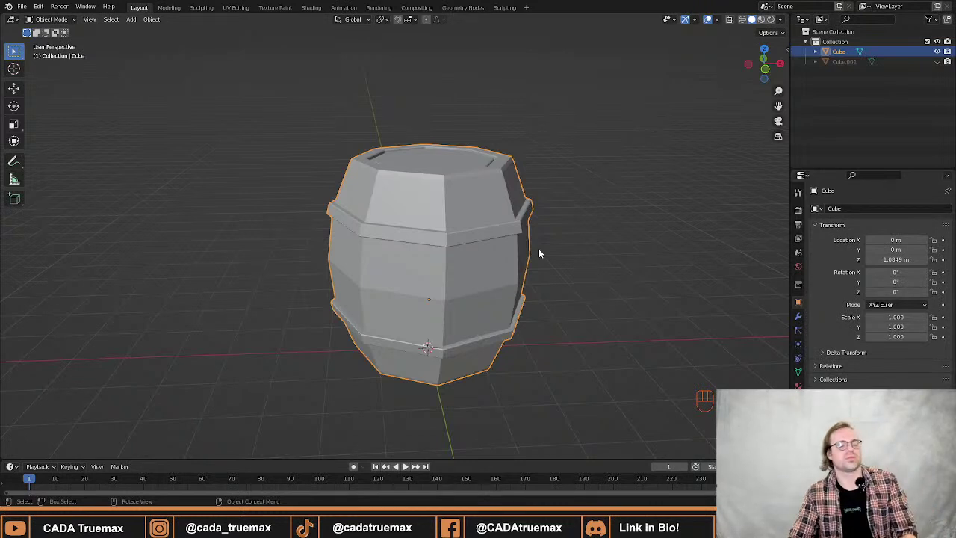
pyautogui.moveTo(485, 131); pyautogui.dragTo(569, 202, button='middle')
pyautogui.scroll(2, 502, 162)
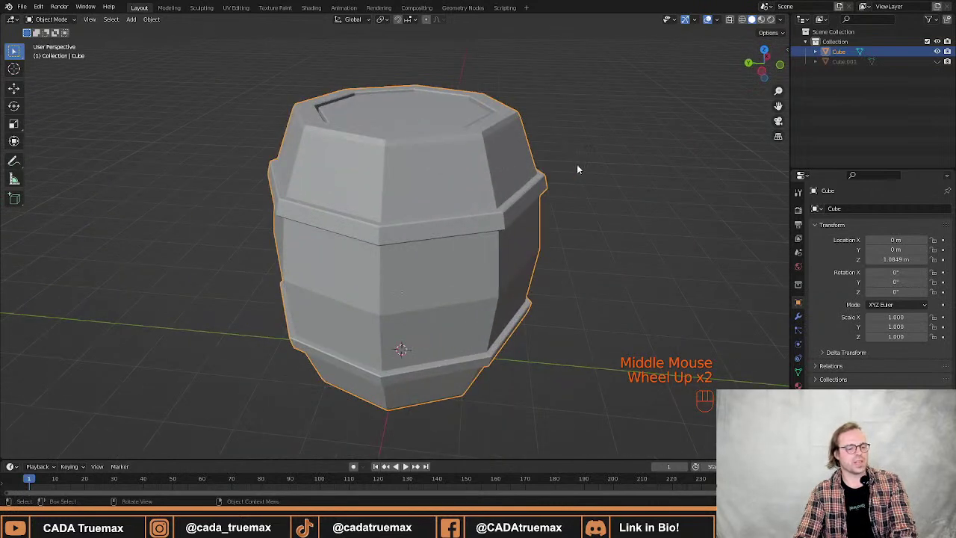
# Select the barrel's entire mesh in Edit Mode and subdivide it.
pyautogui.press('Tab')
pyautogui.scroll(1, 498, 136)
pyautogui.moveTo(499, 135); pyautogui.dragTo(517, 195, button='middle')
pyautogui.scroll(-1, 517, 195)
pyautogui.scroll(-1, 517, 194)
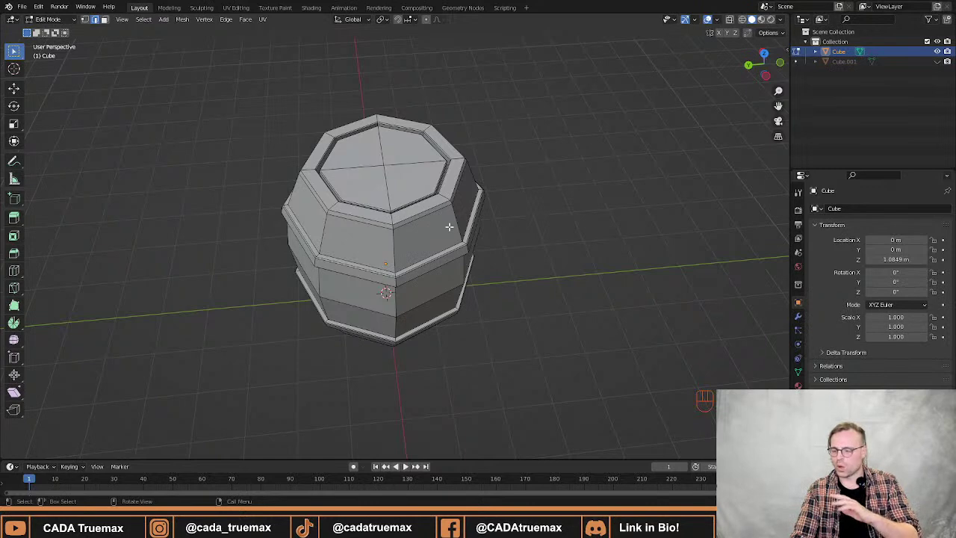
pyautogui.moveTo(465, 248); pyautogui.dragTo(553, 215, button='middle')
pyautogui.moveTo(483, 246); pyautogui.dragTo(514, 254, button='middle')
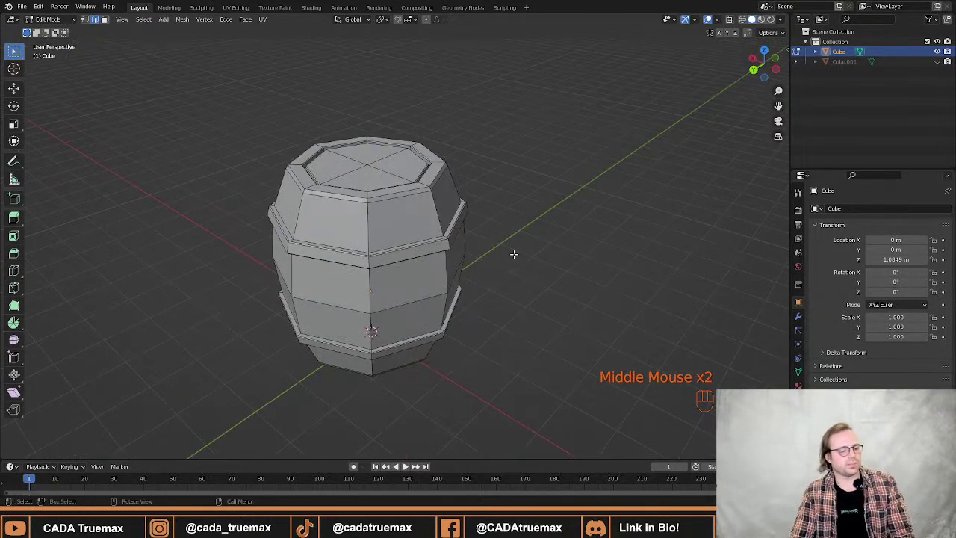
pyautogui.moveTo(461, 210); pyautogui.dragTo(448, 233, button='middle')
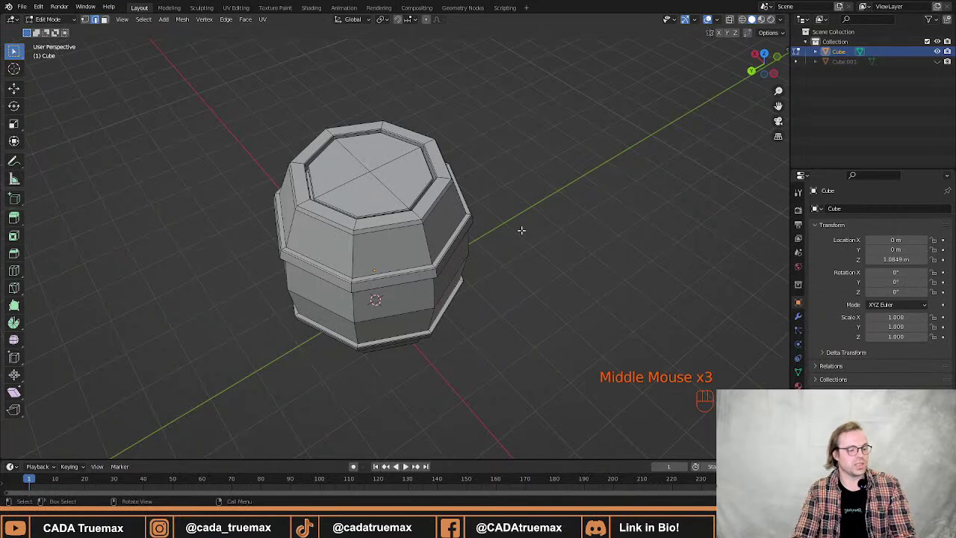
pyautogui.moveTo(512, 242); pyautogui.dragTo(558, 231, button='middle')
pyautogui.press('a')
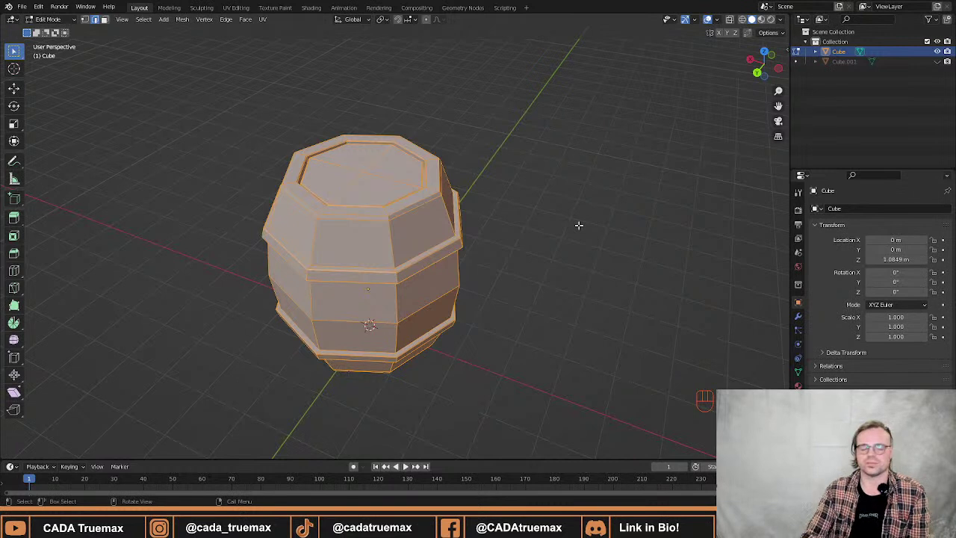
pyautogui.rightClick(448, 217)
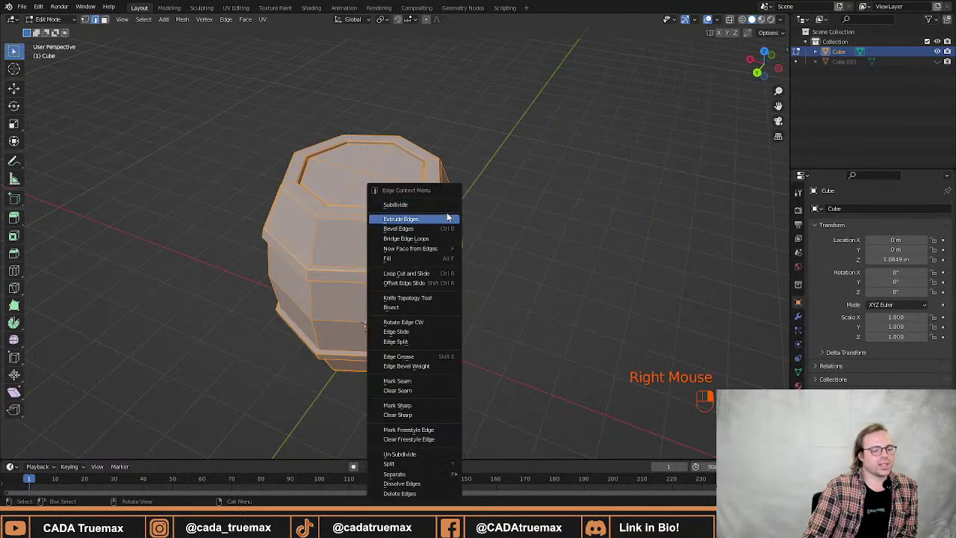
pyautogui.click(403, 207)
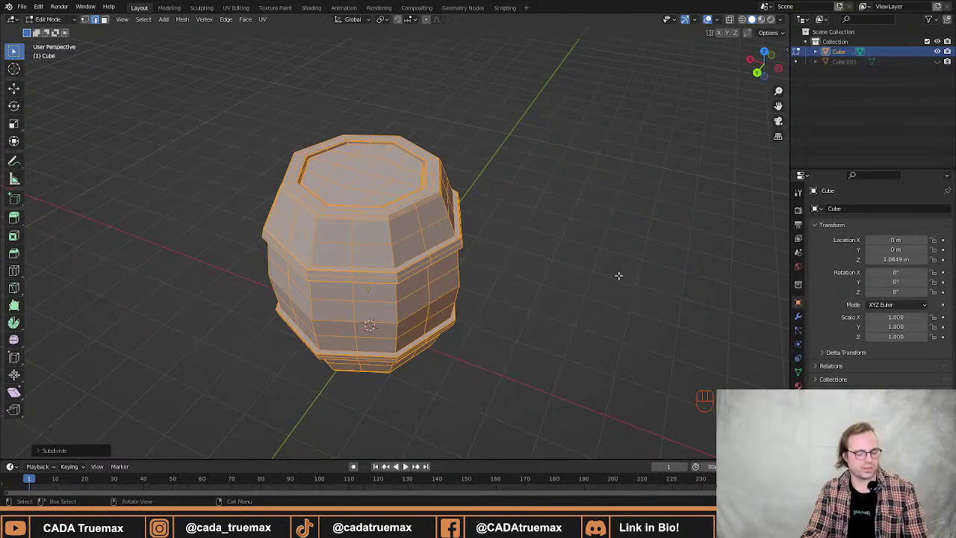
# Return to Object Mode, deselect the barrel and examine its subdivided shape from the side.
pyautogui.press('Tab')
pyautogui.click(551, 233)
pyautogui.keyDown('shift'); pyautogui.moveTo(550, 232); pyautogui.dragTo(576, 276, button='middle'); pyautogui.keyUp('shift')
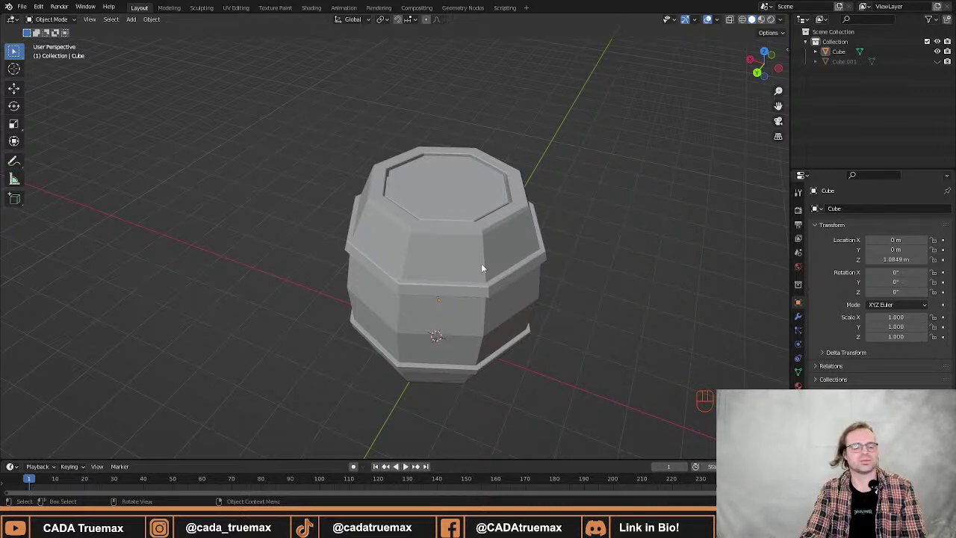
pyautogui.scroll(2, 493, 284)
pyautogui.moveTo(506, 306); pyautogui.dragTo(499, 211, button='middle')
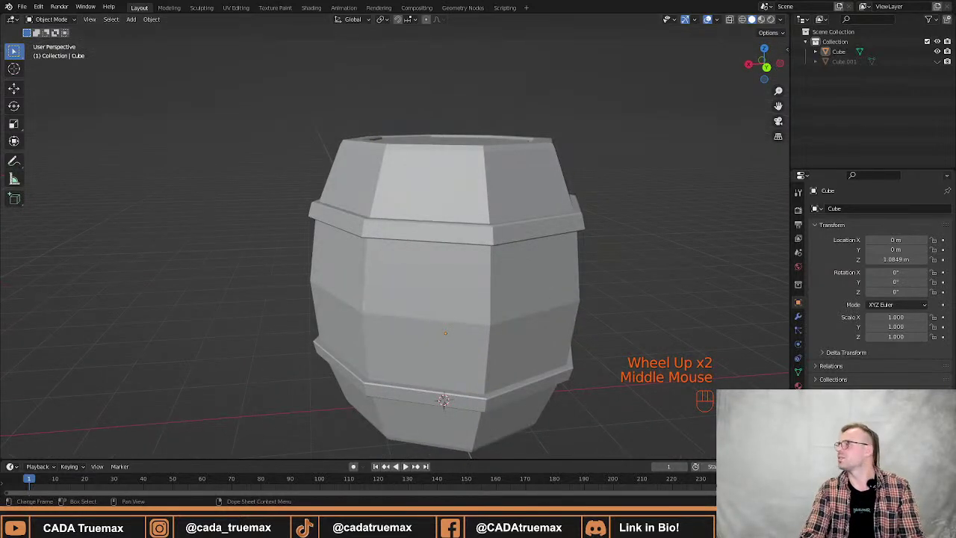
# Go back into Edit Mode on the barrel and clear the full mesh selection.
pyautogui.press('Tab')
pyautogui.moveTo(533, 271); pyautogui.dragTo(416, 246, button='middle')
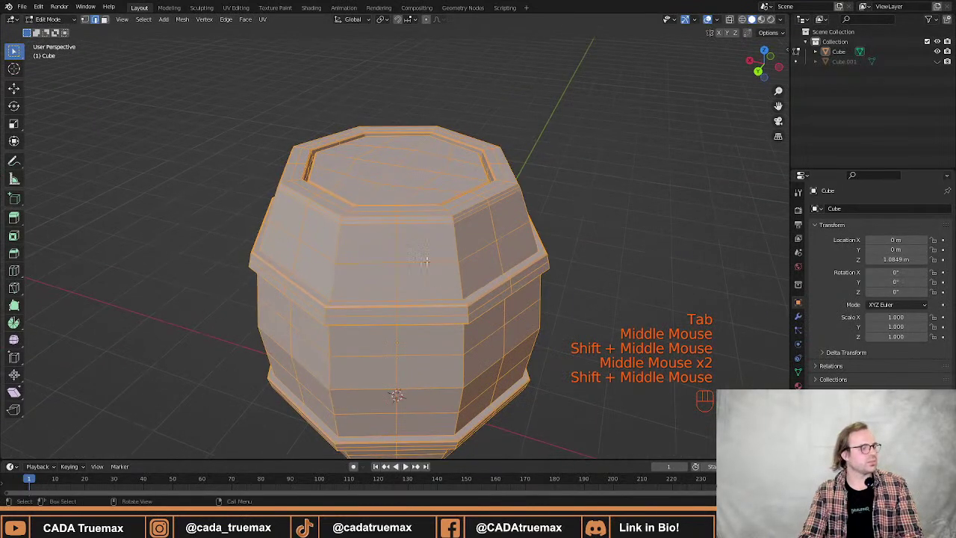
pyautogui.moveTo(499, 160); pyautogui.dragTo(448, 194, button='middle')
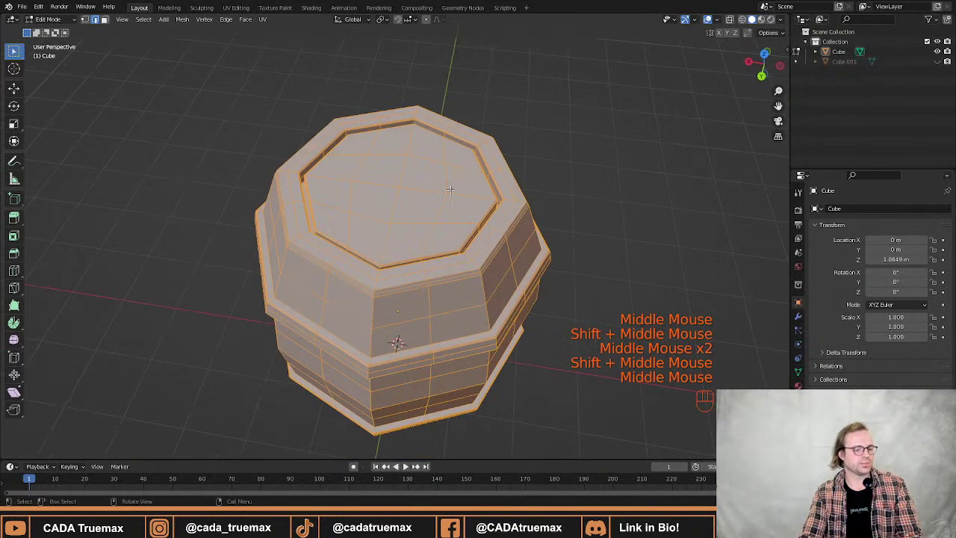
pyautogui.click(542, 212)
pyautogui.press('w')
pyautogui.press('w')
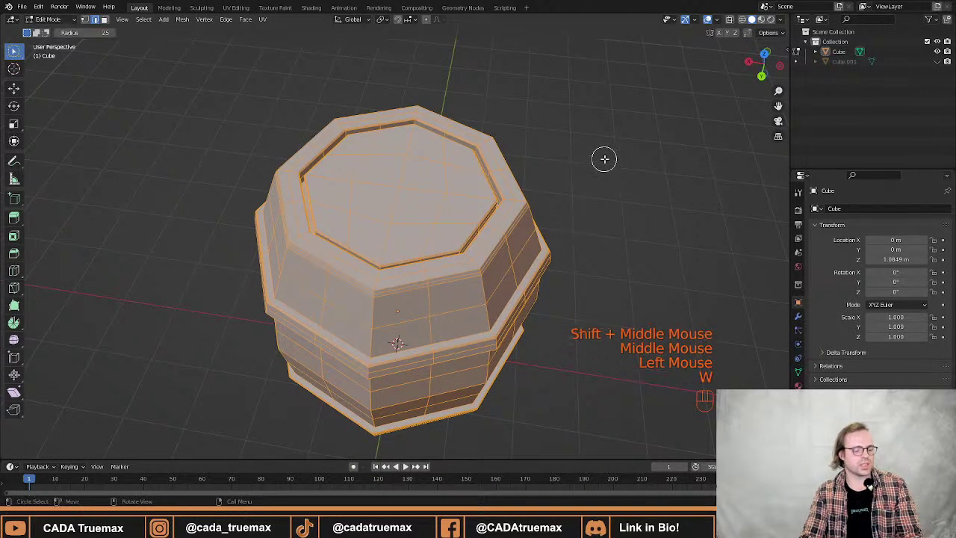
pyautogui.press('w')
pyautogui.press('w')
pyautogui.click(604, 168)
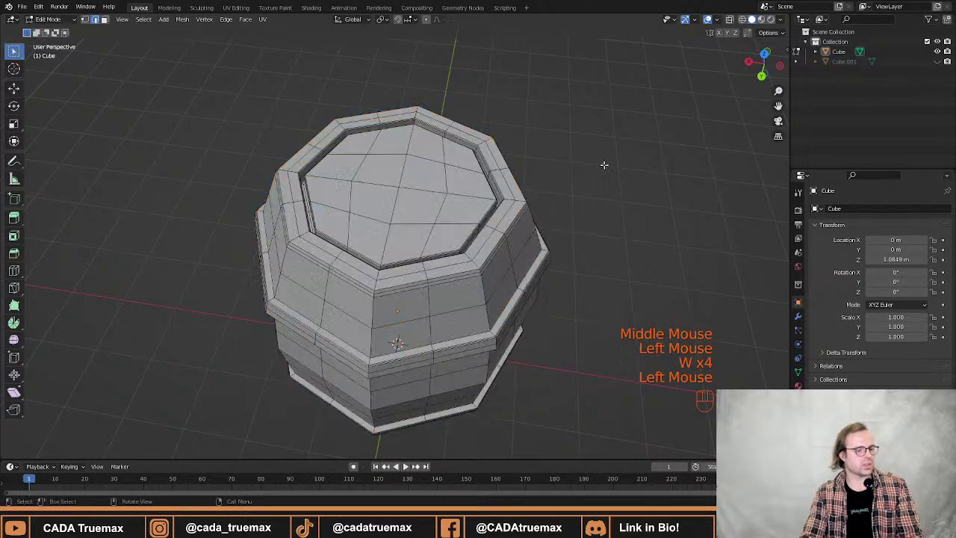
# Select the four edge loops that run over the lid and down the middle of the barrel's side panels.
pyautogui.keyDown('shift'); pyautogui.moveTo(586, 219); pyautogui.dragTo(416, 166, button='middle'); pyautogui.keyUp('shift')
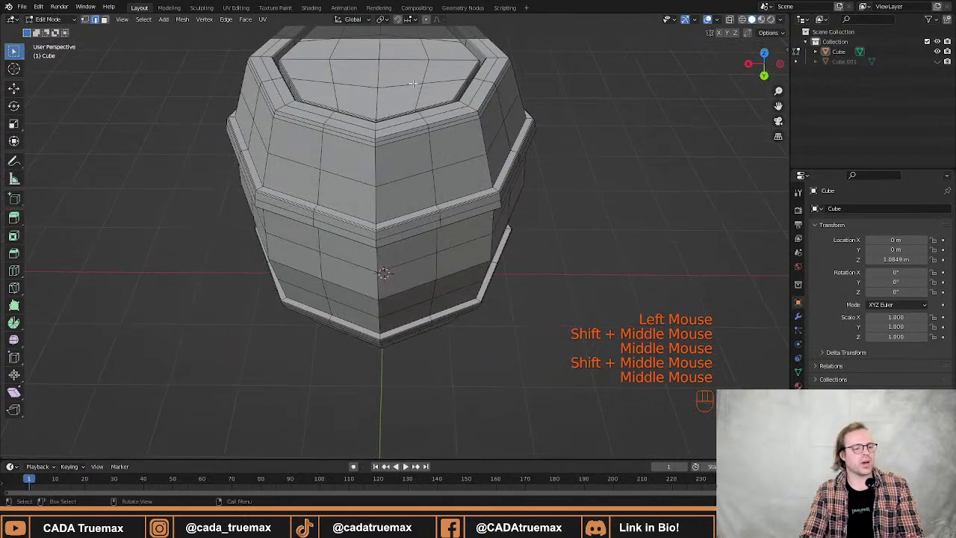
pyautogui.keyDown('alt'); pyautogui.keyDown('shift'); pyautogui.click(433, 149); pyautogui.keyUp('shift'); pyautogui.keyUp('alt')
pyautogui.keyDown('alt'); pyautogui.keyDown('shift'); pyautogui.click(328, 145); pyautogui.keyUp('shift'); pyautogui.keyUp('alt')
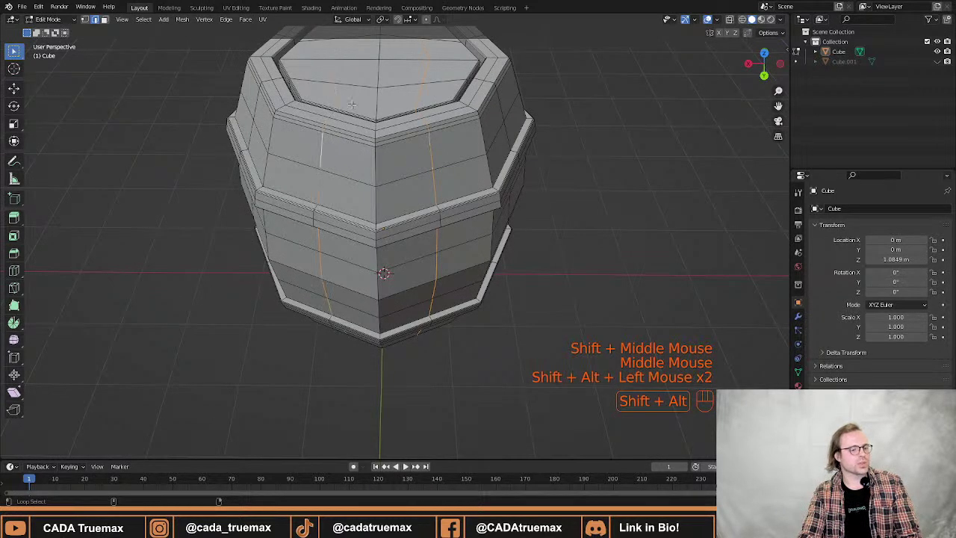
pyautogui.keyDown('alt'); pyautogui.keyDown('shift'); pyautogui.click(362, 85); pyautogui.keyUp('shift'); pyautogui.keyUp('alt')
pyautogui.keyDown('shift'); pyautogui.moveTo(362, 85); pyautogui.dragTo(373, 112, button='middle'); pyautogui.keyUp('shift')
pyautogui.keyDown('alt'); pyautogui.keyDown('shift'); pyautogui.click(473, 207); pyautogui.keyUp('shift'); pyautogui.keyUp('alt')
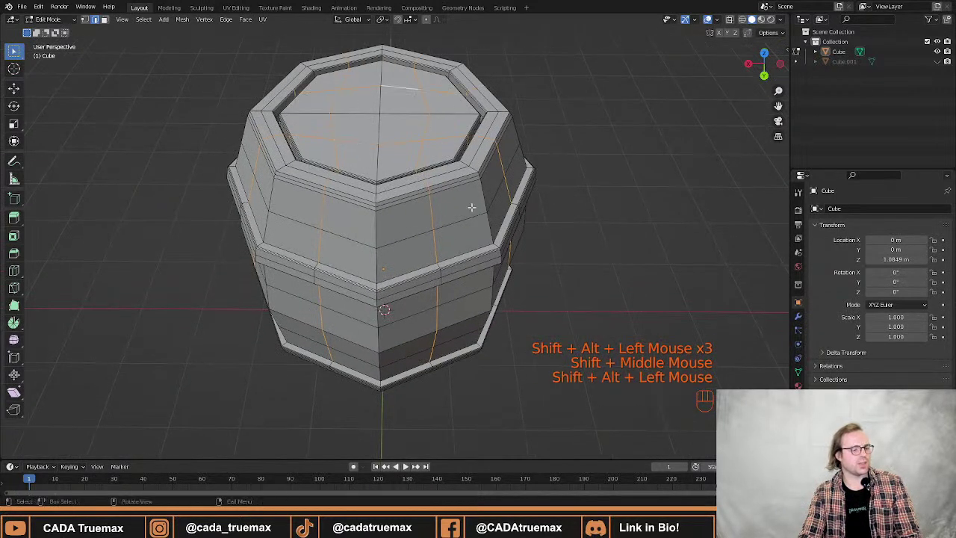
pyautogui.moveTo(473, 206); pyautogui.dragTo(453, 211, button='middle')
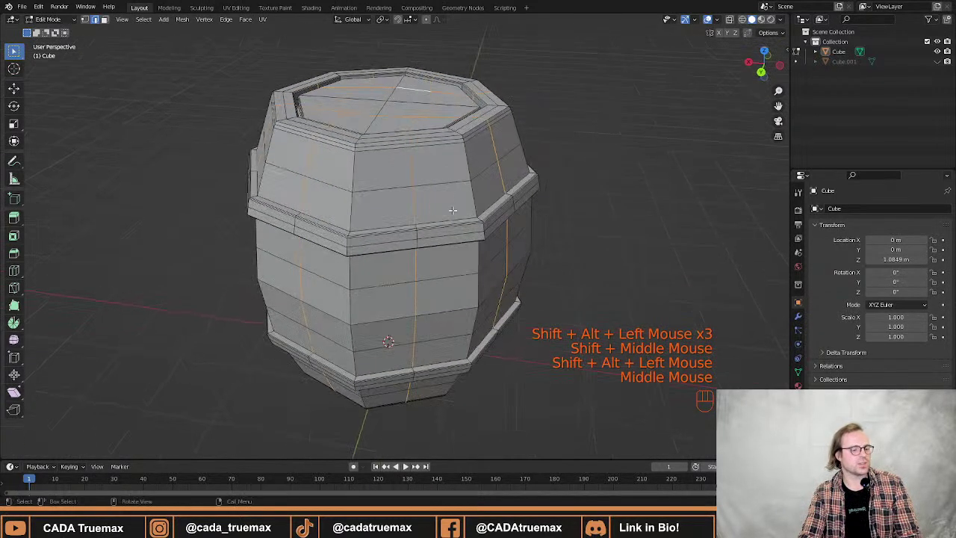
# Add the mid-panel edge loops across the upper hoop band to the selection, all the way around the barrel.
pyautogui.keyDown('alt'); pyautogui.keyDown('shift'); pyautogui.click(421, 231); pyautogui.keyUp('shift'); pyautogui.keyUp('alt')
pyautogui.keyDown('alt'); pyautogui.keyDown('shift'); pyautogui.click(513, 202); pyautogui.keyUp('shift'); pyautogui.keyUp('alt')
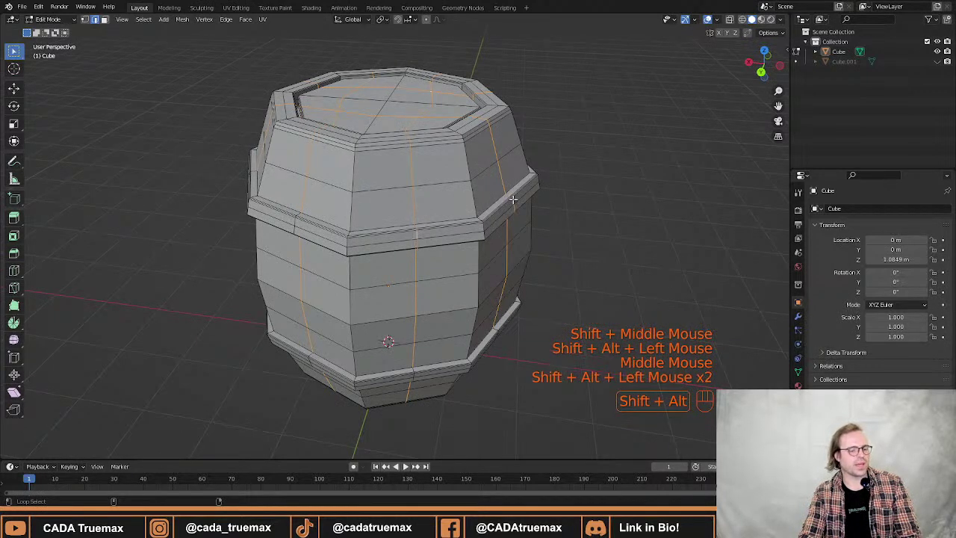
pyautogui.keyDown('alt'); pyautogui.keyDown('shift'); pyautogui.click(301, 221); pyautogui.keyUp('shift'); pyautogui.keyUp('alt')
pyautogui.moveTo(300, 221); pyautogui.dragTo(364, 245, button='middle')
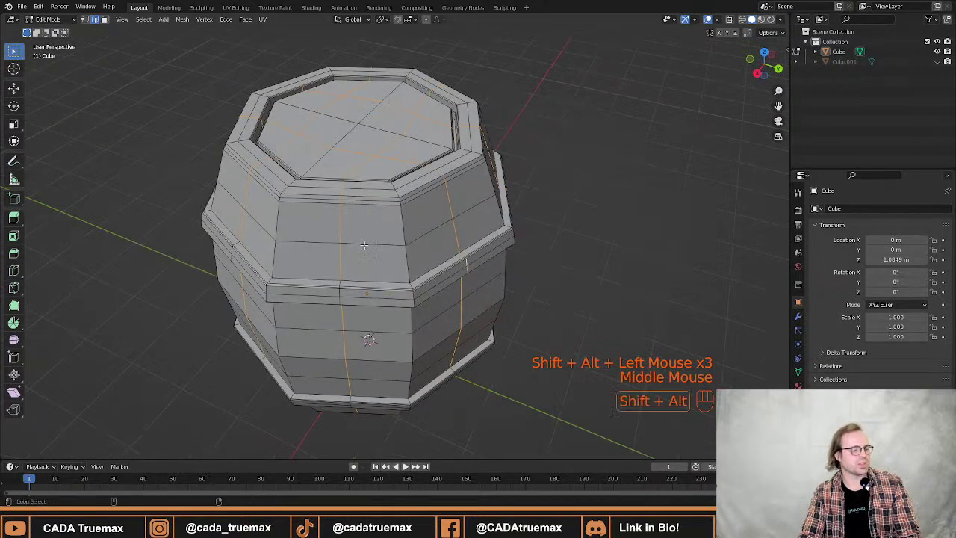
pyautogui.keyDown('alt'); pyautogui.keyDown('shift'); pyautogui.click(341, 293); pyautogui.keyUp('shift'); pyautogui.keyUp('alt')
pyautogui.moveTo(340, 293); pyautogui.dragTo(386, 307, button='middle')
pyautogui.keyDown('alt'); pyautogui.keyDown('shift'); pyautogui.rightClick(321, 311); pyautogui.keyUp('shift'); pyautogui.keyUp('alt')
pyautogui.keyDown('alt'); pyautogui.keyDown('shift'); pyautogui.click(321, 312); pyautogui.keyUp('shift'); pyautogui.keyUp('alt')
pyautogui.keyDown('alt'); pyautogui.keyDown('shift'); pyautogui.click(349, 328); pyautogui.keyUp('shift'); pyautogui.keyUp('alt')
pyautogui.keyDown('alt'); pyautogui.keyDown('shift'); pyautogui.click(389, 311); pyautogui.keyUp('shift'); pyautogui.keyUp('alt')
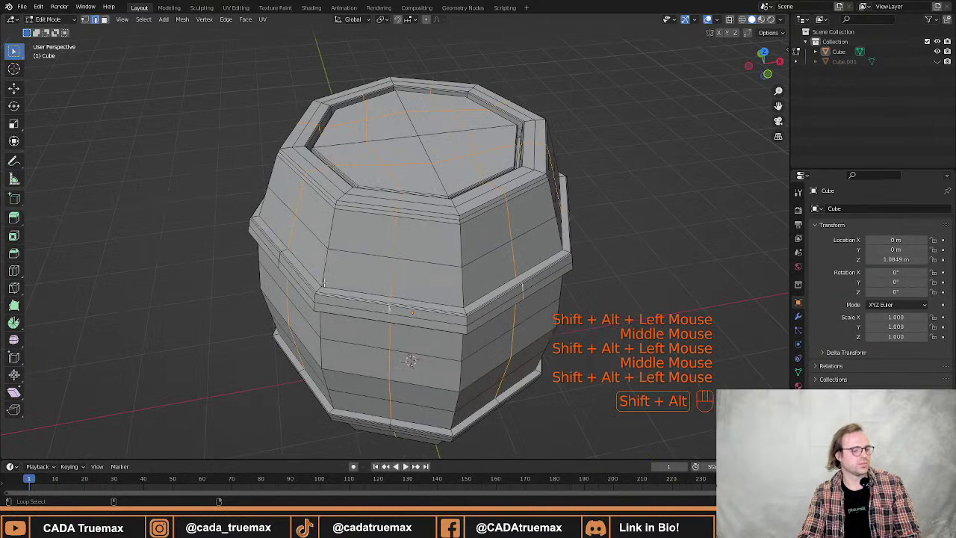
pyautogui.keyDown('alt'); pyautogui.keyDown('shift'); pyautogui.click(285, 252); pyautogui.keyUp('shift'); pyautogui.keyUp('alt')
pyautogui.keyDown('shift'); pyautogui.moveTo(410, 283); pyautogui.dragTo(405, 227, button='middle'); pyautogui.keyUp('shift')
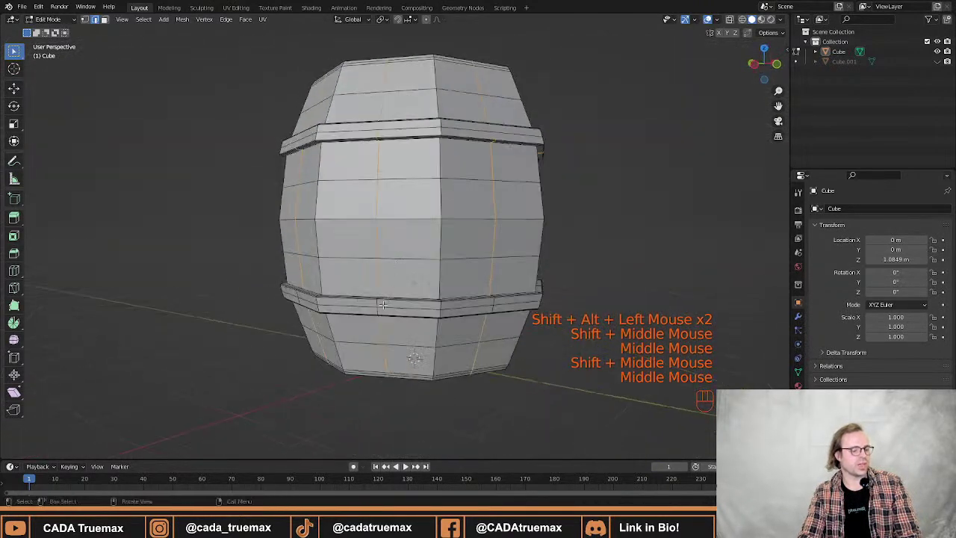
# Extend the selection with the mid-panel edge loops across the lower hoop band, all the way around the barrel.
pyautogui.scroll(3, 384, 303)
pyautogui.keyDown('alt'); pyautogui.keyDown('shift'); pyautogui.click(349, 393); pyautogui.keyUp('shift'); pyautogui.keyUp('alt')
pyautogui.keyDown('shift'); pyautogui.moveTo(499, 310); pyautogui.dragTo(555, 256, button='middle'); pyautogui.keyUp('shift')
pyautogui.keyDown('alt'); pyautogui.keyDown('shift'); pyautogui.click(496, 309); pyautogui.keyUp('shift'); pyautogui.keyUp('alt')
pyautogui.keyDown('alt'); pyautogui.keyDown('shift'); pyautogui.click(546, 345); pyautogui.keyUp('shift'); pyautogui.keyUp('alt')
pyautogui.keyDown('alt'); pyautogui.keyDown('shift'); pyautogui.click(606, 254); pyautogui.keyUp('shift'); pyautogui.keyUp('alt')
pyautogui.keyDown('alt'); pyautogui.keyDown('shift'); pyautogui.click(628, 276); pyautogui.keyUp('shift'); pyautogui.keyUp('alt')
pyautogui.keyDown('alt'); pyautogui.keyDown('shift'); pyautogui.click(664, 298); pyautogui.keyUp('shift'); pyautogui.keyUp('alt')
pyautogui.keyDown('alt'); pyautogui.keyDown('shift'); pyautogui.click(507, 252); pyautogui.keyUp('shift'); pyautogui.keyUp('alt')
pyautogui.keyDown('alt'); pyautogui.keyDown('shift'); pyautogui.click(640, 245); pyautogui.keyUp('shift'); pyautogui.keyUp('alt')
pyautogui.moveTo(640, 245); pyautogui.dragTo(590, 263, button='middle')
pyautogui.scroll(-2, 594, 262)
pyautogui.moveTo(527, 179); pyautogui.dragTo(556, 216, button='middle')
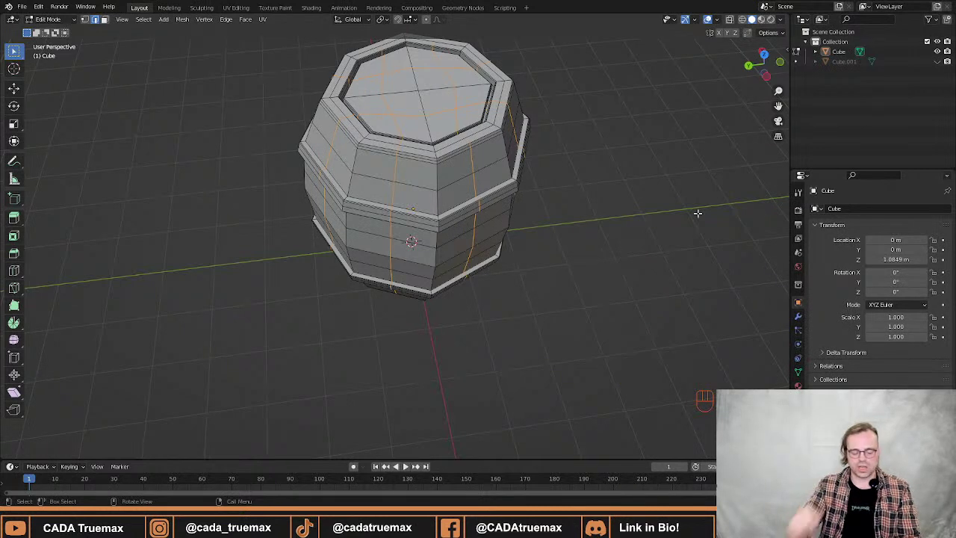
# Scale the selected mid-panel loops outward horizontally, excluding Z, by about 1.046, and check the roundness from above.
pyautogui.press('s')
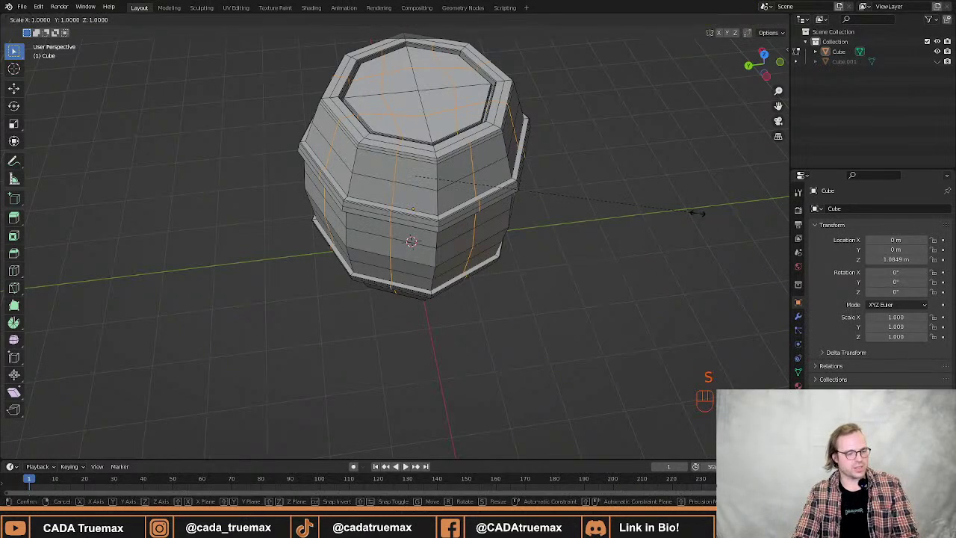
pyautogui.hotkey('shift', 'z')
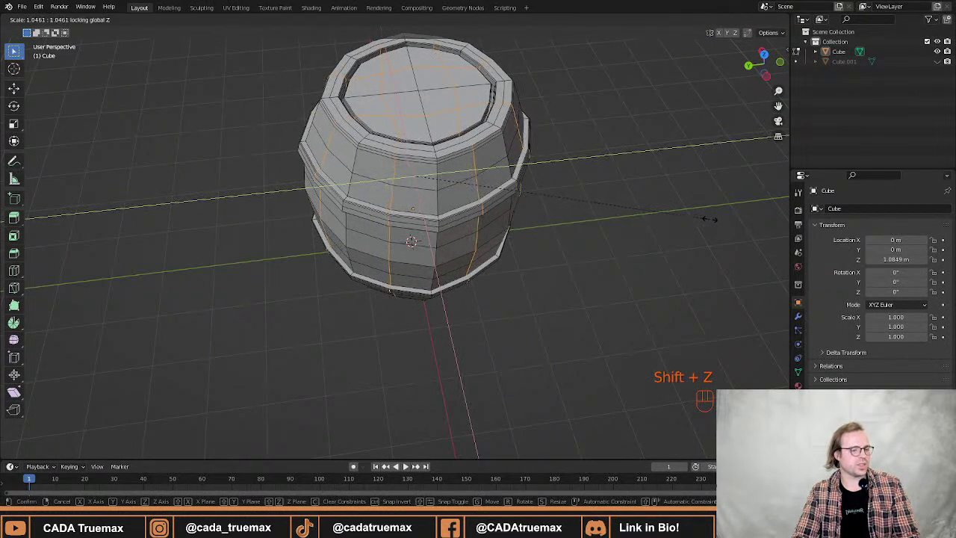
pyautogui.click(708, 219)
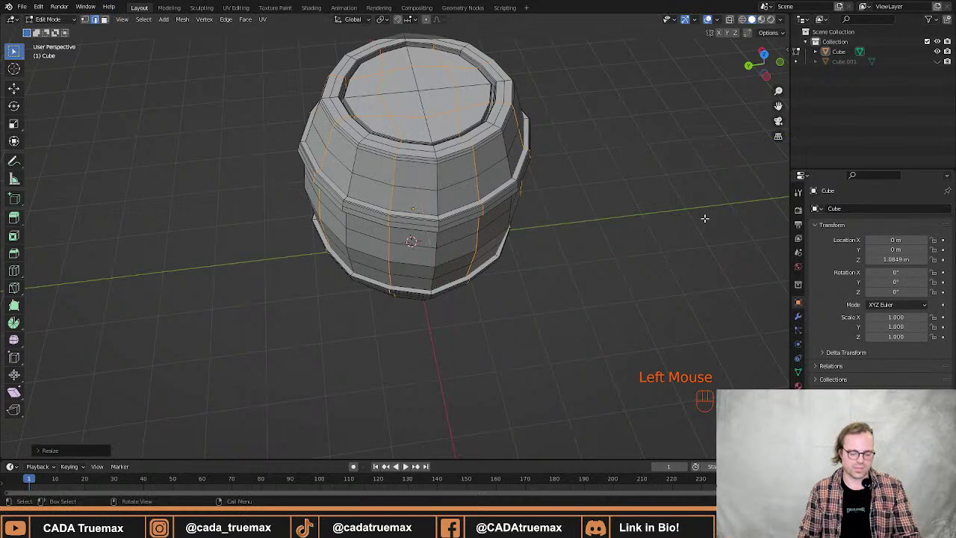
pyautogui.moveTo(685, 216); pyautogui.dragTo(523, 168, button='middle')
pyautogui.keyDown('shift'); pyautogui.moveTo(523, 169); pyautogui.dragTo(518, 214, button='middle'); pyautogui.keyUp('shift')
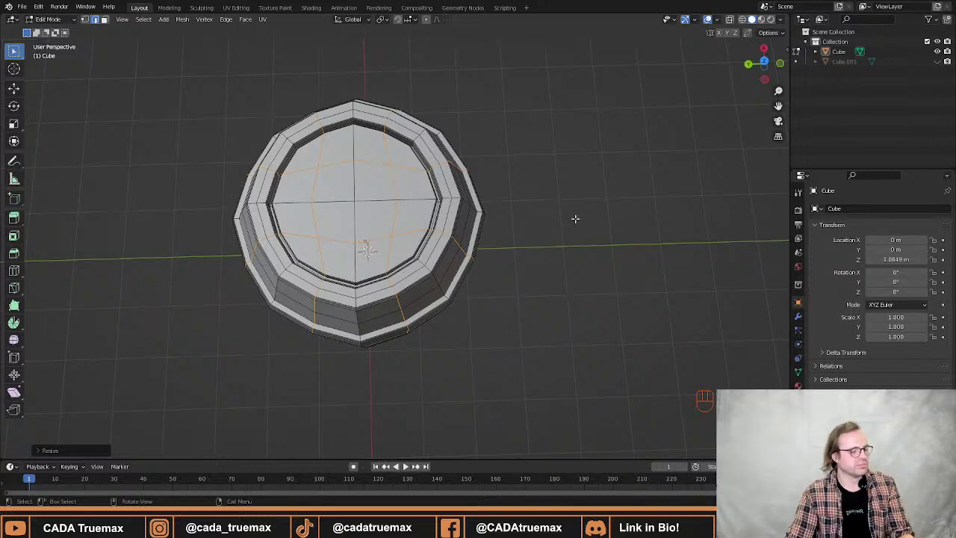
pyautogui.scroll(2, 527, 217)
pyautogui.moveTo(528, 217); pyautogui.dragTo(574, 207, button='middle')
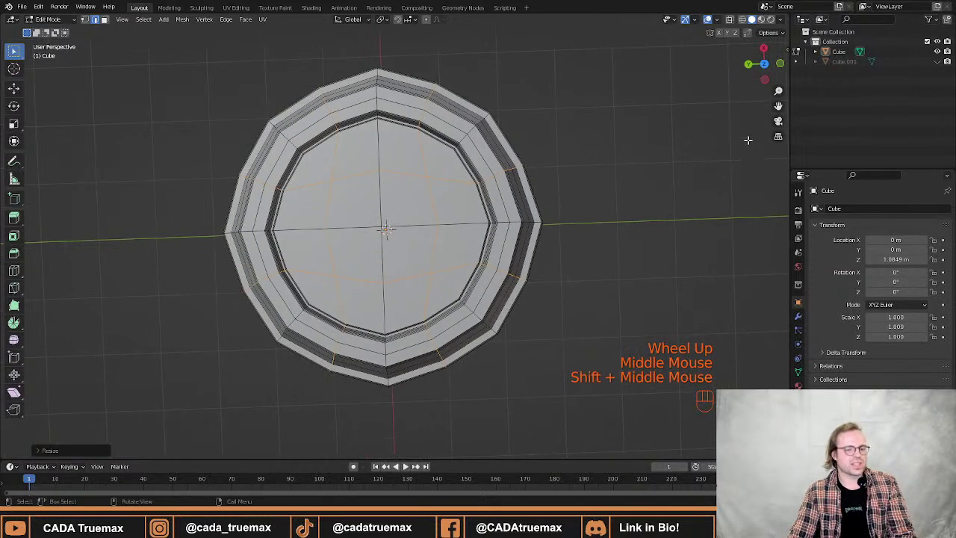
pyautogui.moveTo(551, 160); pyautogui.dragTo(556, 163, button='middle')
pyautogui.keyDown('shift'); pyautogui.moveTo(555, 163); pyautogui.dragTo(570, 165, button='middle'); pyautogui.keyUp('shift')
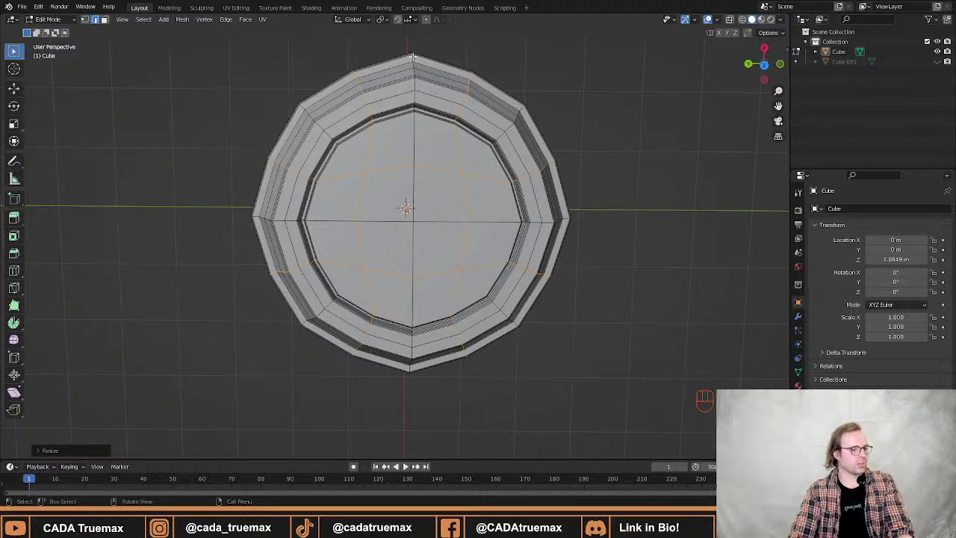
pyautogui.press('s')
pyautogui.hotkey('shift', 'z')
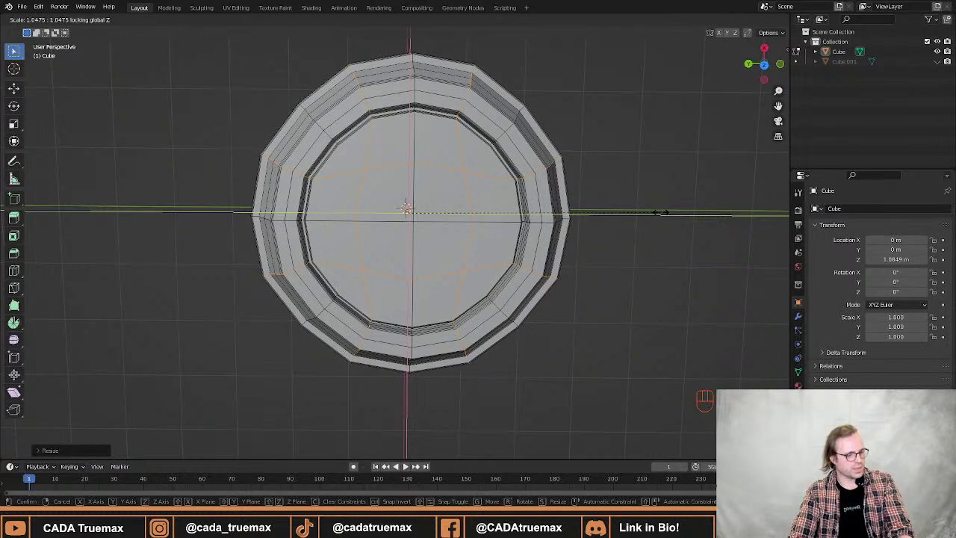
pyautogui.rightClick(661, 213)
pyautogui.click(658, 211)
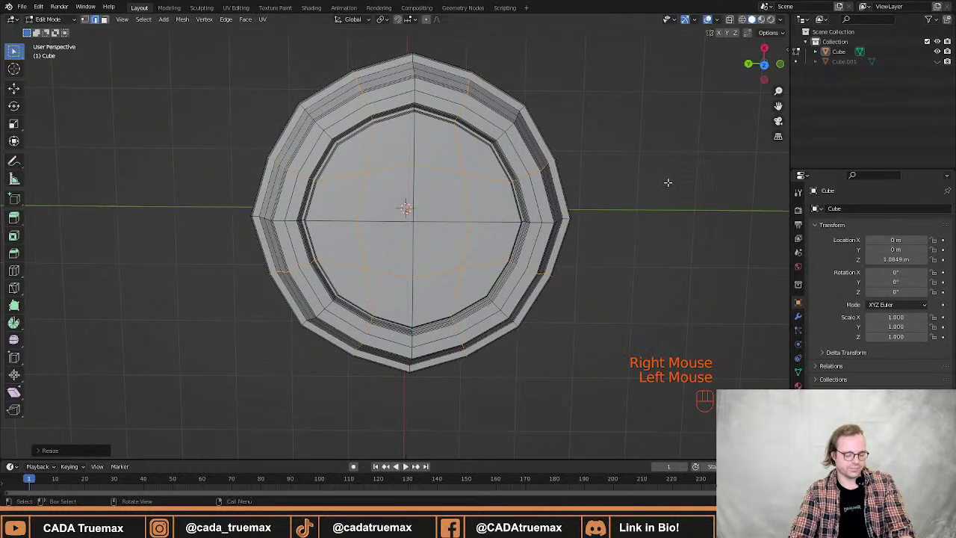
# Scale the selected mid-panel loops outward again by about 1.055 without affecting Z, and clear the selection.
pyautogui.press('s')
pyautogui.hotkey('shift', 'z')
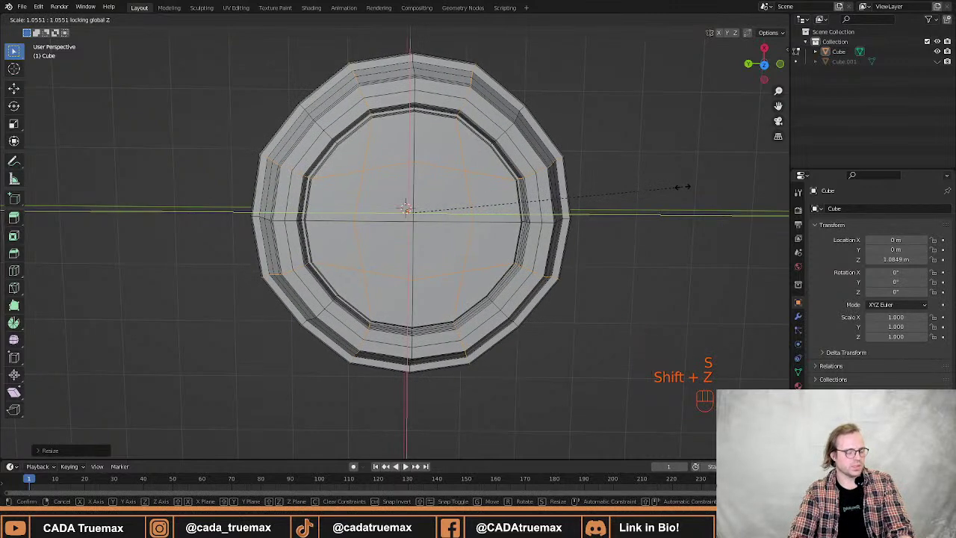
pyautogui.click(682, 187)
pyautogui.moveTo(637, 244); pyautogui.dragTo(522, 186, button='middle')
pyautogui.click(617, 147)
# Examine the barrel's rounded shape from several sides and distances, alternating between Object Mode and Edit Mode.
pyautogui.press('Tab')
pyautogui.moveTo(523, 187); pyautogui.dragTo(578, 254, button='middle')
pyautogui.press('Tab')
pyautogui.keyDown('shift'); pyautogui.moveTo(601, 196); pyautogui.dragTo(515, 215, button='middle'); pyautogui.keyUp('shift')
pyautogui.moveTo(516, 215); pyautogui.dragTo(417, 192, button='middle')
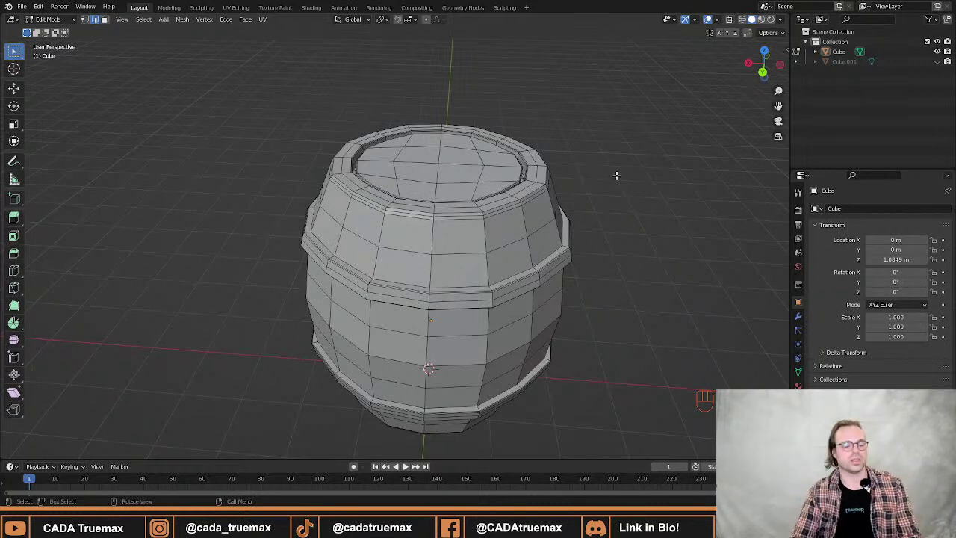
pyautogui.moveTo(615, 178); pyautogui.dragTo(516, 183, button='middle')
pyautogui.press('Tab')
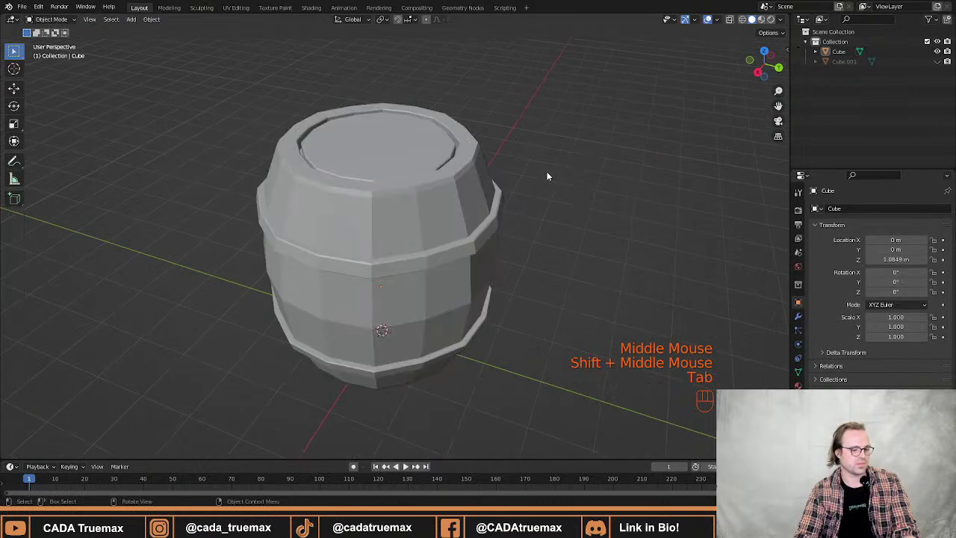
pyautogui.click(427, 221)
pyautogui.moveTo(427, 221); pyautogui.dragTo(411, 248, button='middle')
pyautogui.moveTo(411, 248); pyautogui.dragTo(600, 196, button='middle')
pyautogui.scroll(-2, 532, 236)
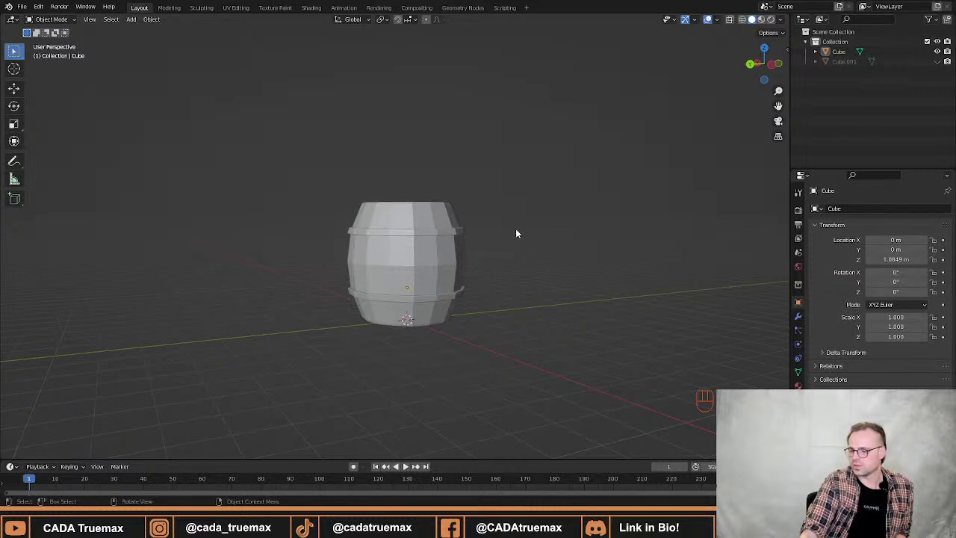
pyautogui.scroll(3, 515, 234)
pyautogui.moveTo(515, 233); pyautogui.dragTo(498, 264, button='middle')
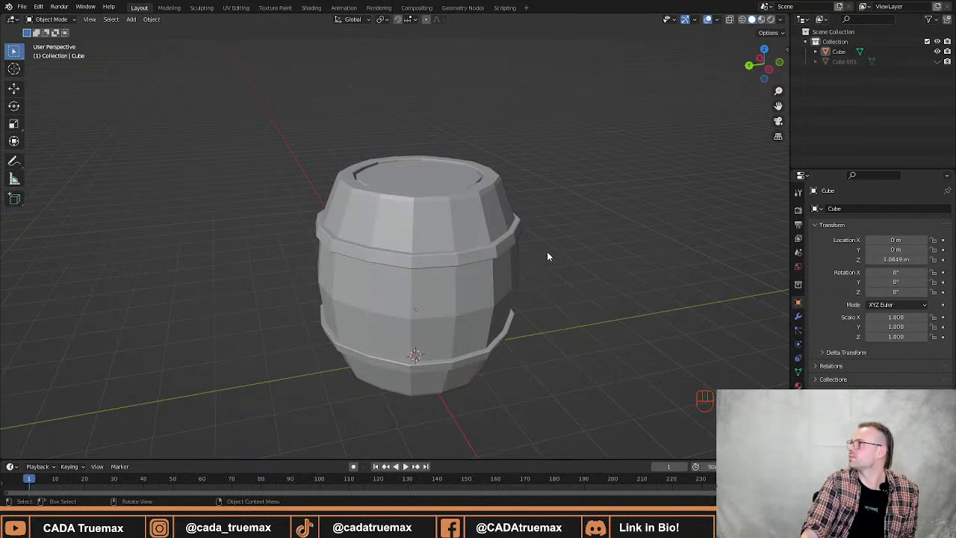
pyautogui.scroll(-2, 548, 255)
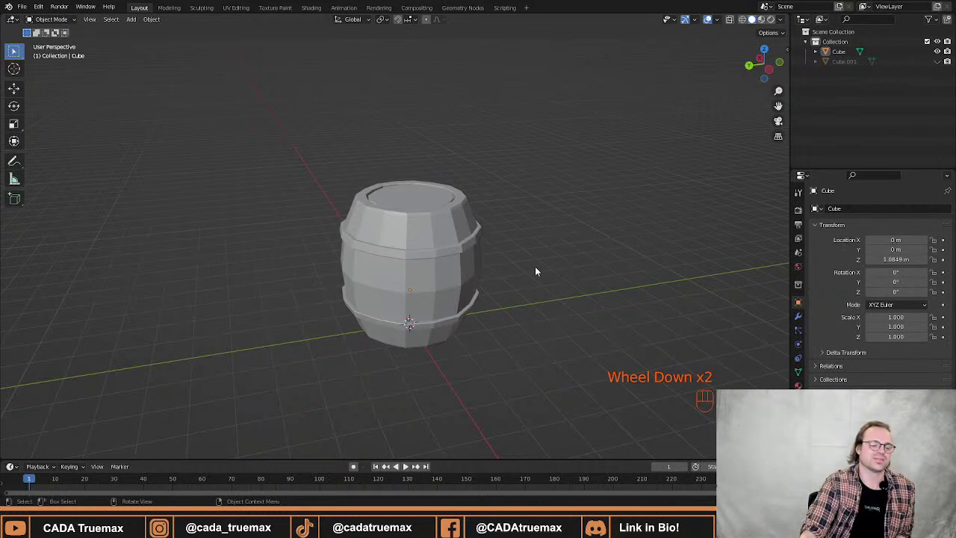
pyautogui.click(533, 304)
pyautogui.moveTo(533, 304); pyautogui.dragTo(585, 313, button='middle')
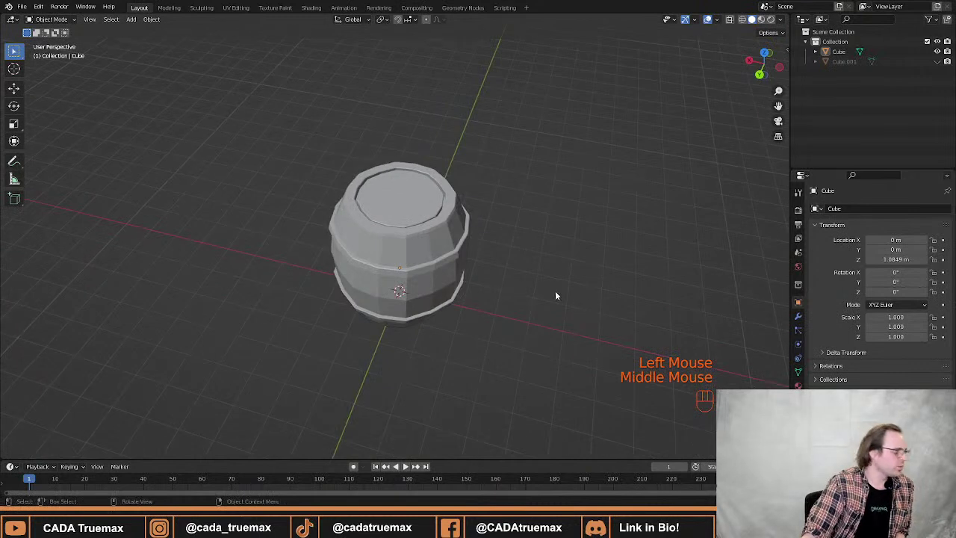
pyautogui.moveTo(369, 367); pyautogui.dragTo(471, 322, button='middle')
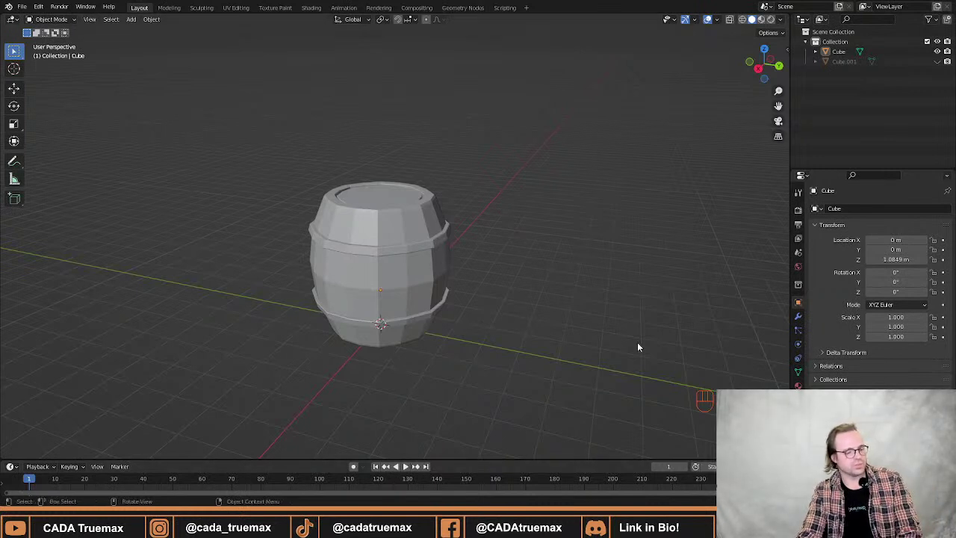
pyautogui.hotkey('shift', 'a')
pyautogui.click(522, 210)
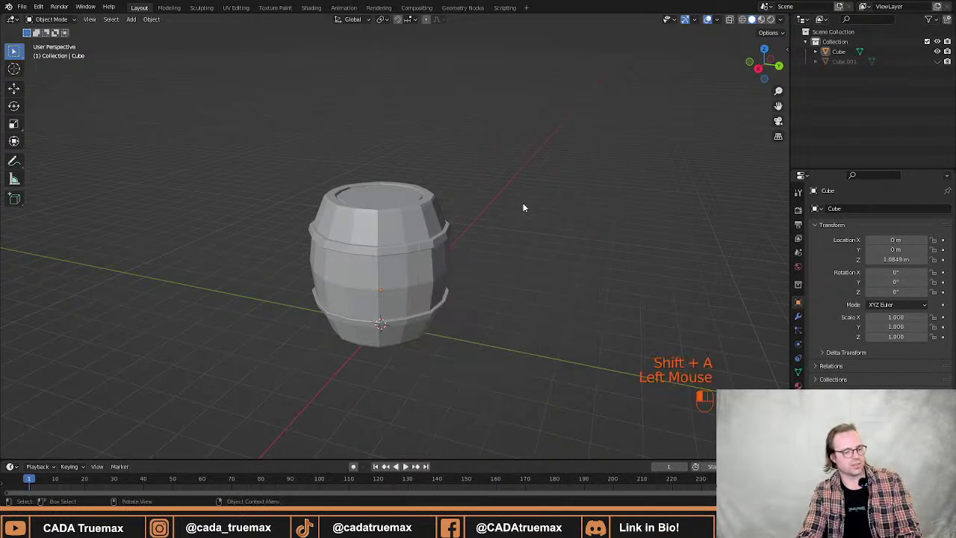
pyautogui.press('Tab')
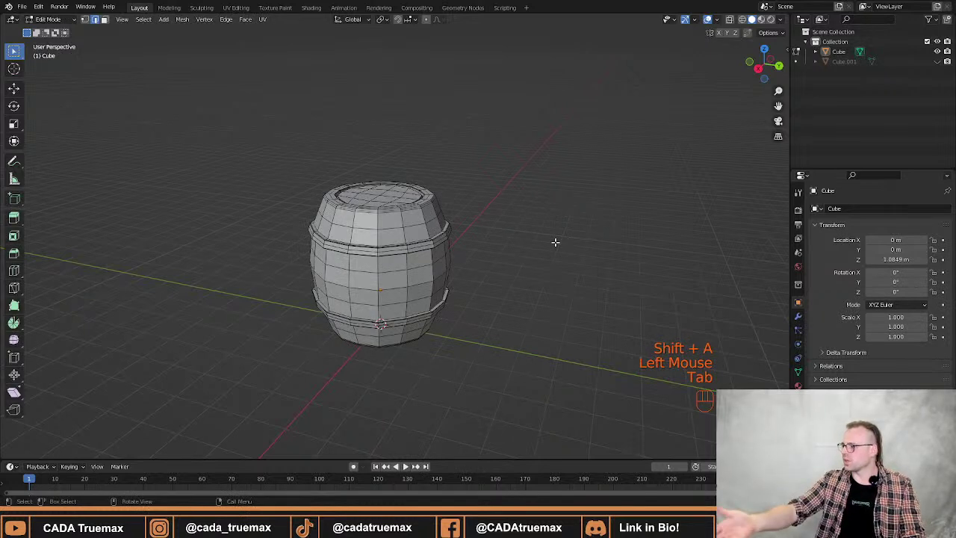
pyautogui.press('Tab')
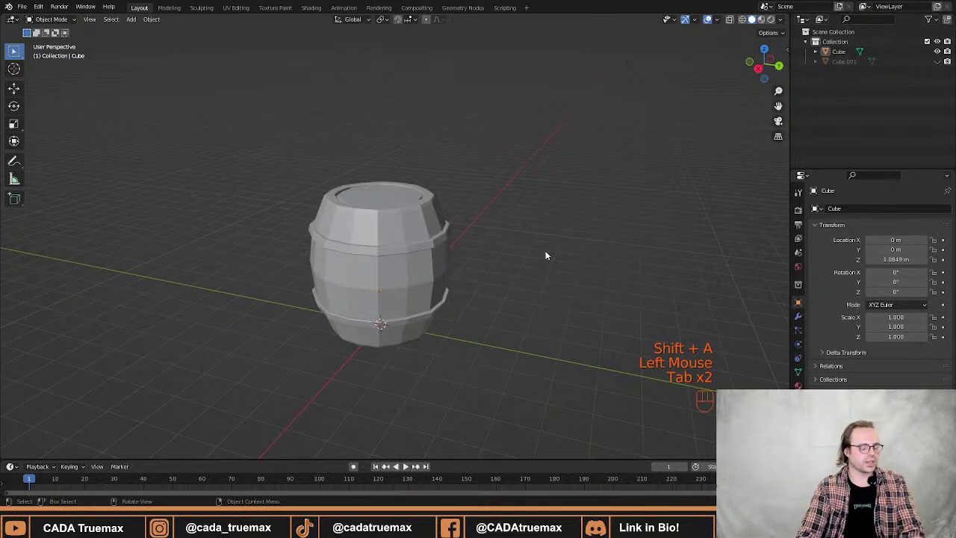
pyautogui.click(454, 253)
pyautogui.click(566, 194)
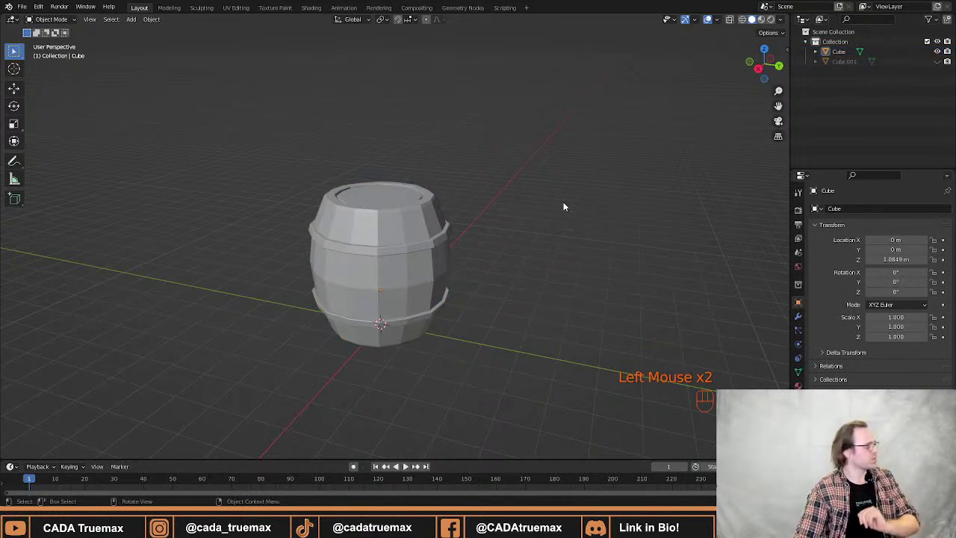
pyautogui.click(510, 239)
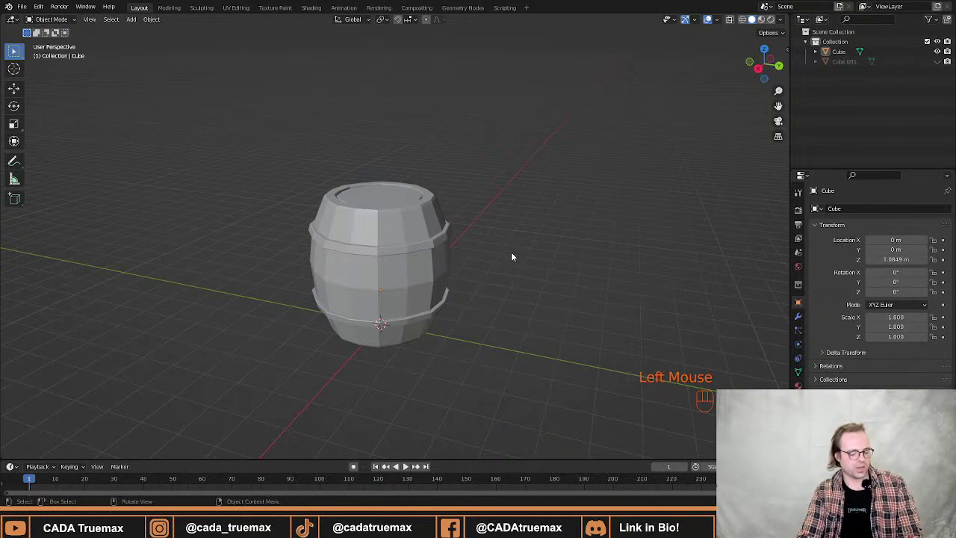
# Add a UV sphere and raise it along Z to about 5.17 m, just above the barrel's lid.
pyautogui.press('shift')
pyautogui.hotkey('shift', 'a')
pyautogui.moveTo(495, 254)
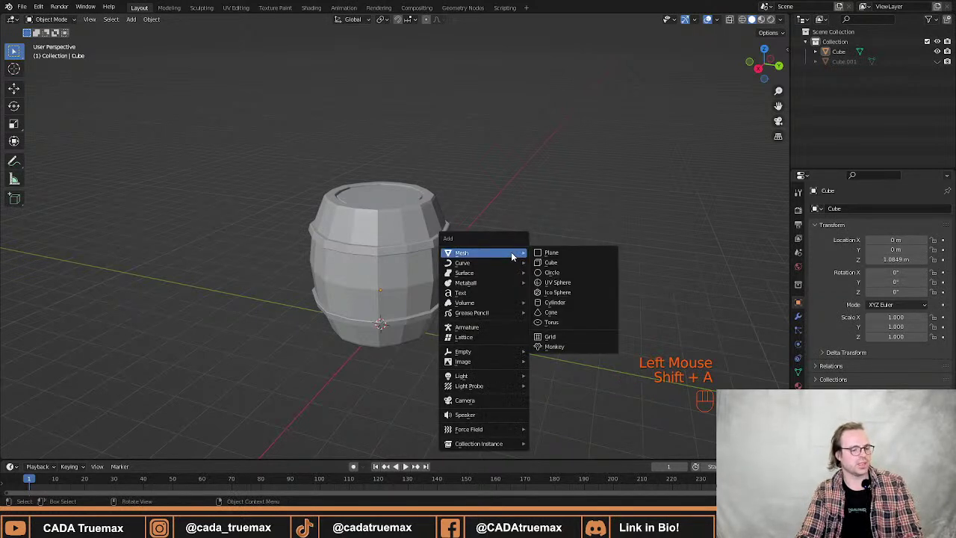
pyautogui.click(558, 284)
pyautogui.press('g')
pyautogui.press('z')
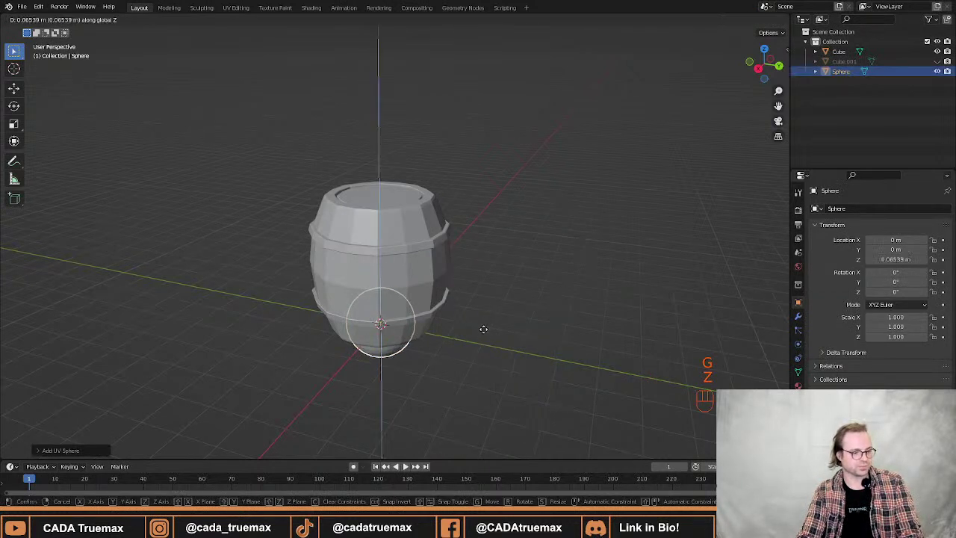
pyautogui.click(478, 166)
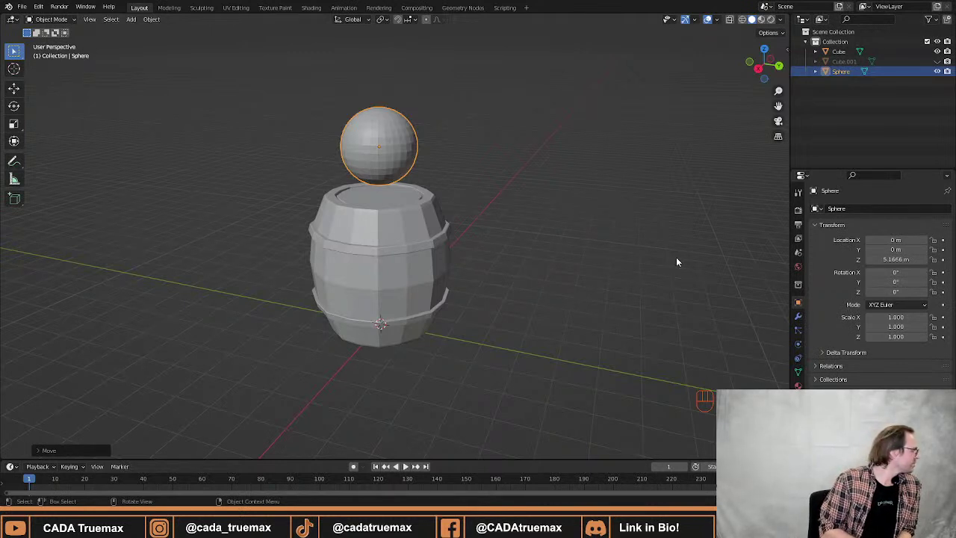
# Scale the sphere above the barrel down uniformly to about 0.073 for a small rivet head.
pyautogui.keyDown('shift'); pyautogui.moveTo(605, 299); pyautogui.dragTo(711, 292, button='middle'); pyautogui.keyUp('shift')
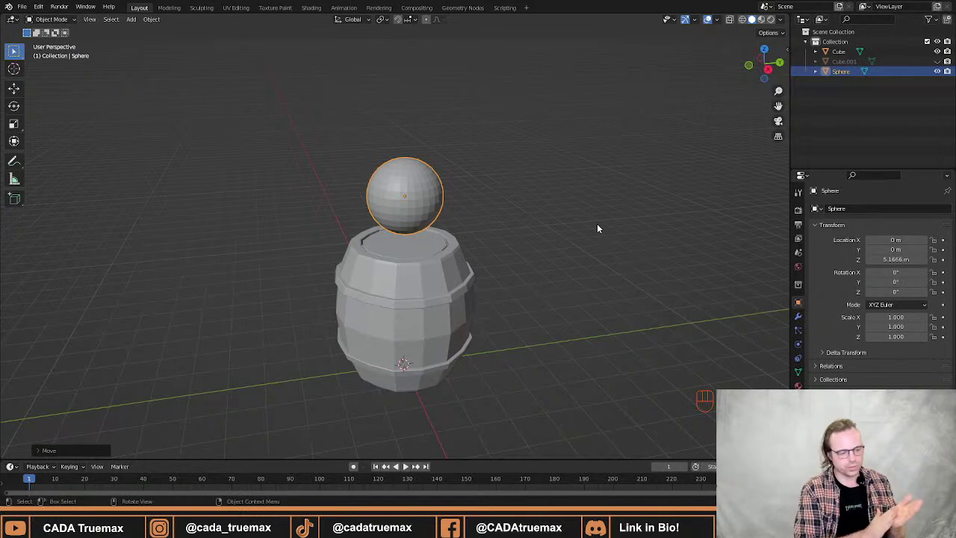
pyautogui.keyDown('shift'); pyautogui.moveTo(409, 169); pyautogui.dragTo(530, 165, button='middle'); pyautogui.keyUp('shift')
pyautogui.keyDown('shift'); pyautogui.moveTo(504, 200); pyautogui.dragTo(477, 177, button='middle'); pyautogui.keyUp('shift')
pyautogui.scroll(2, 547, 181)
pyautogui.moveTo(546, 180); pyautogui.dragTo(490, 157, button='middle')
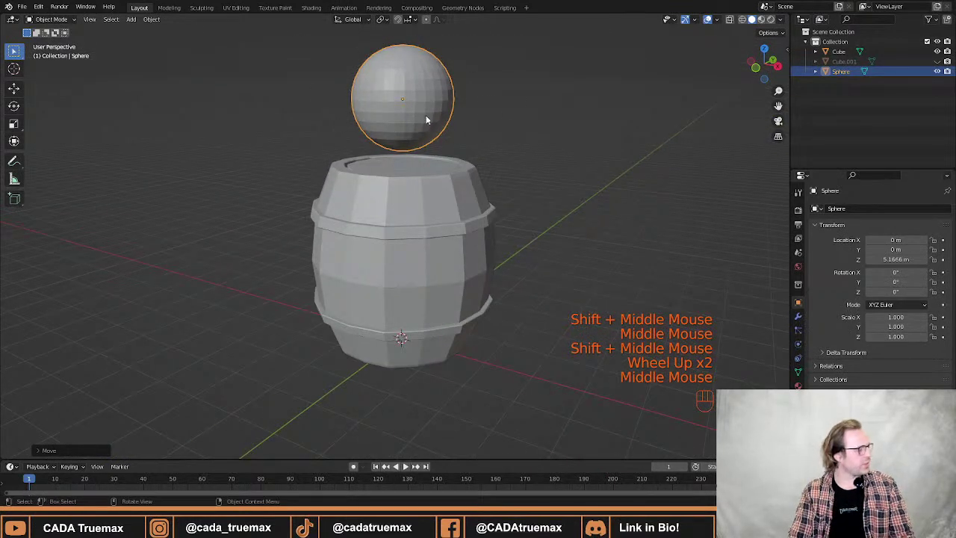
pyautogui.click(679, 205)
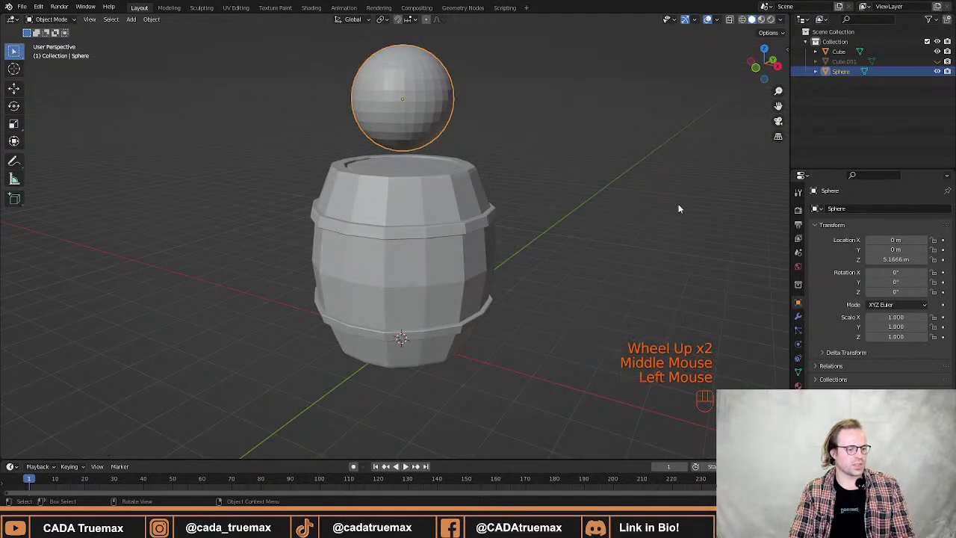
pyautogui.press('s')
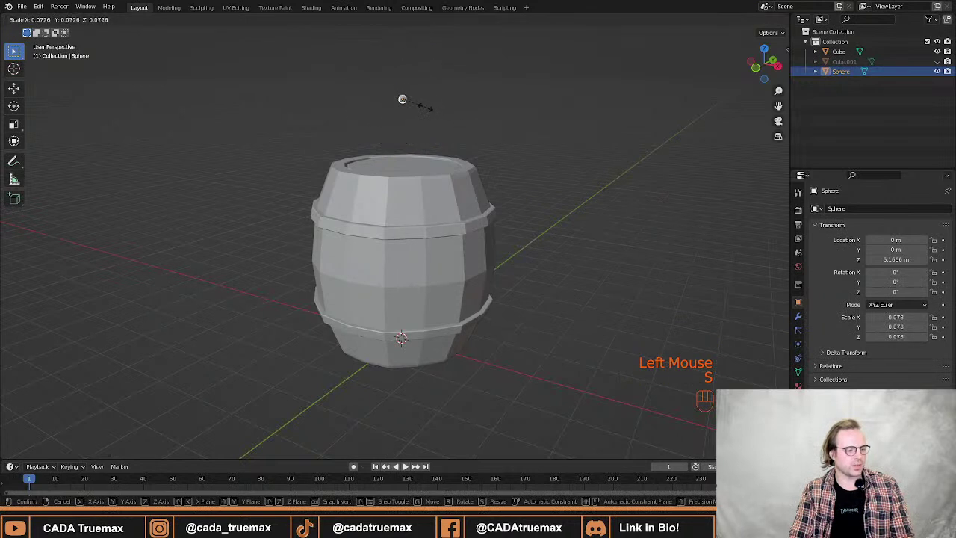
pyautogui.click(451, 113)
# Move the small sphere down to the barrel's upper hoop band, at about X 1.67 m, Y 0.22 m, Z 2.86 m.
pyautogui.press('g')
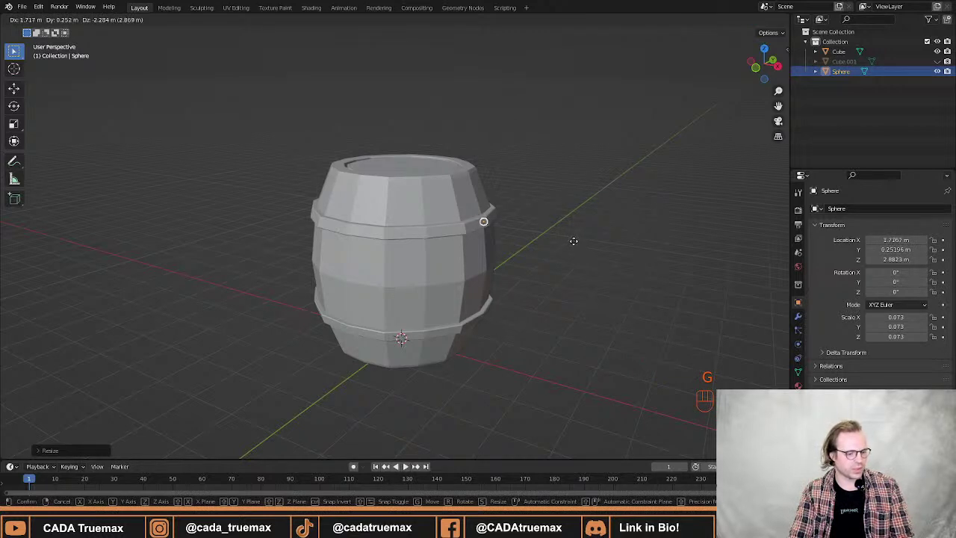
pyautogui.click(553, 237)
pyautogui.scroll(1, 549, 236)
pyautogui.scroll(1, 549, 236)
pyautogui.keyDown('shift'); pyautogui.scroll(1, 548, 235); pyautogui.keyUp('shift')
pyautogui.keyDown('shift'); pyautogui.moveTo(548, 235); pyautogui.dragTo(516, 256, button='middle'); pyautogui.keyUp('shift')
pyautogui.scroll(1, 548, 221)
pyautogui.scroll(1, 548, 214)
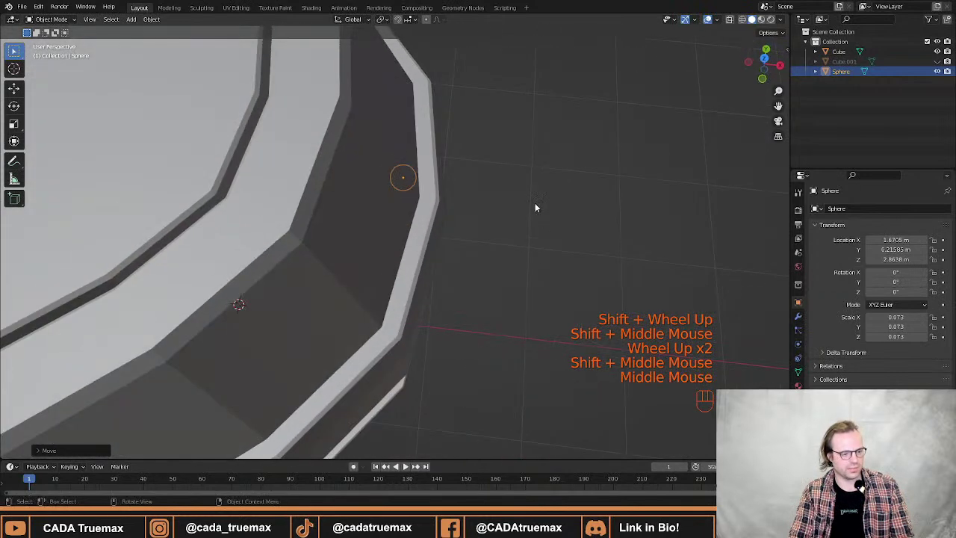
# Move the small sphere onto the upper band's outer face, at about X 1.83 m, Y 0.36 m, Z 2.98 m.
pyautogui.press('g')
pyautogui.click(570, 199)
pyautogui.moveTo(570, 199); pyautogui.dragTo(602, 199, button='middle')
pyautogui.press('g')
pyautogui.click(519, 142)
pyautogui.press('g')
pyautogui.click(502, 199)
pyautogui.click(663, 163)
pyautogui.press('Tab')
pyautogui.click(664, 143)
pyautogui.press('Tab')
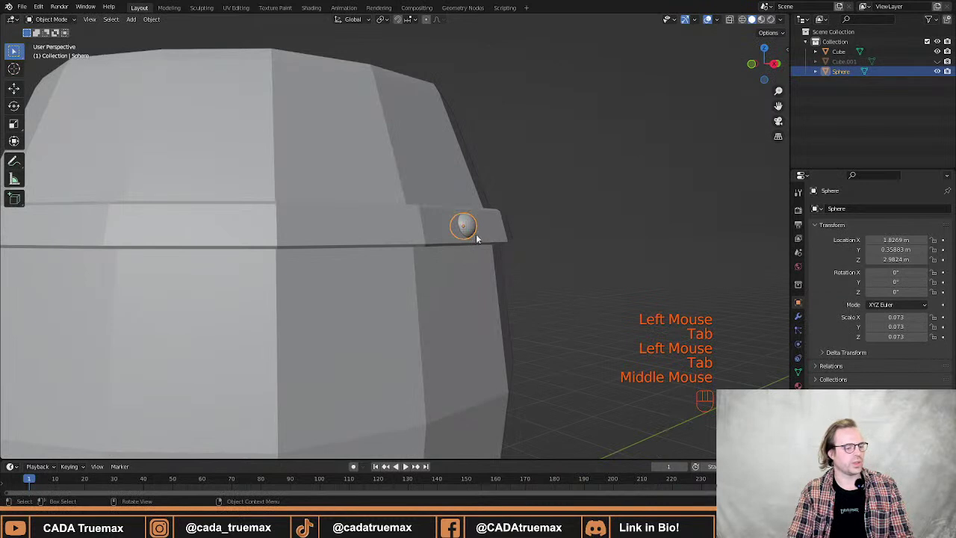
# Select the rivet sphere's whole mesh and spin it 360° around the barrel's Z axis in 12 steps.
pyautogui.scroll(1, 475, 238)
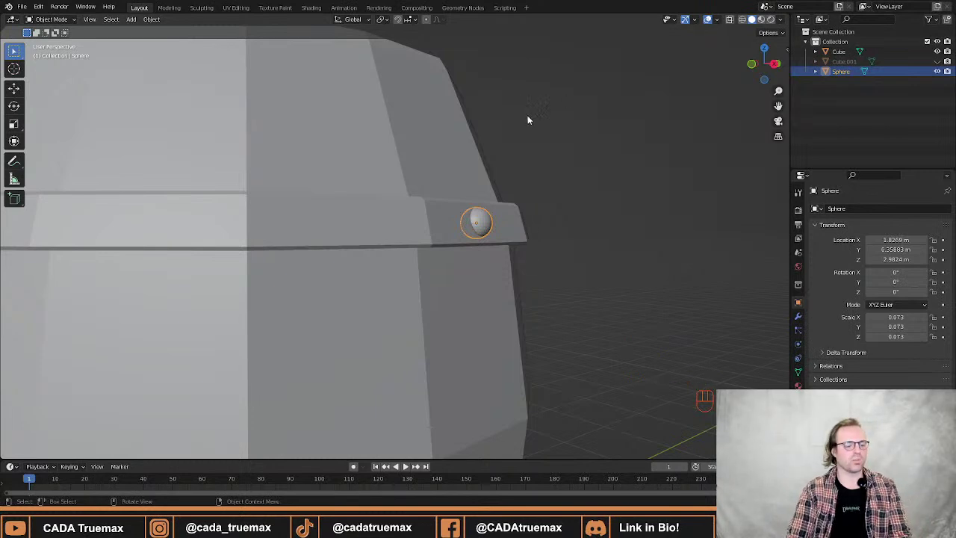
pyautogui.scroll(-2, 516, 168)
pyautogui.scroll(-2, 512, 132)
pyautogui.keyDown('shift'); pyautogui.moveTo(513, 174); pyautogui.dragTo(466, 246, button='middle'); pyautogui.keyUp('shift')
pyautogui.scroll(-1, 466, 247)
pyautogui.moveTo(516, 228); pyautogui.dragTo(549, 257, button='middle')
pyautogui.moveTo(550, 256); pyautogui.dragTo(602, 231, button='middle')
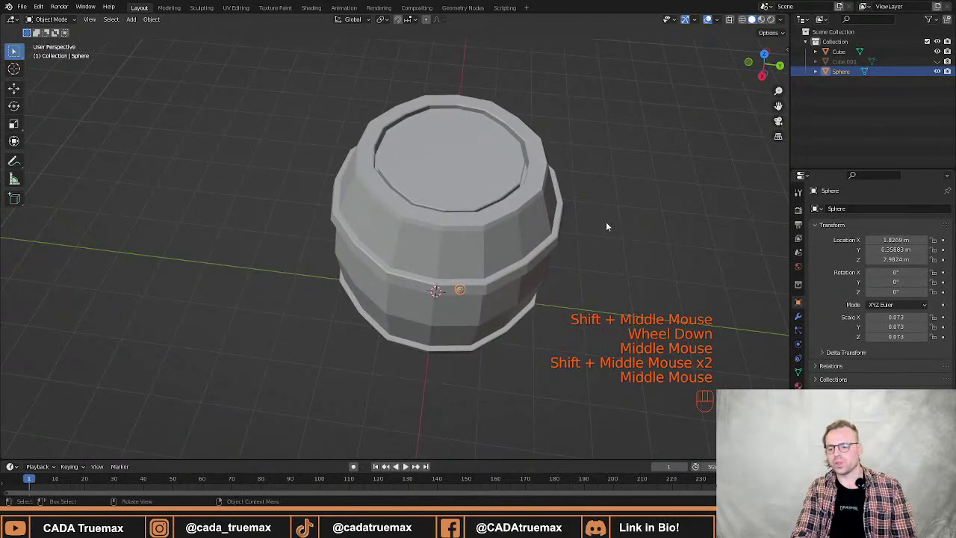
pyautogui.press('Tab')
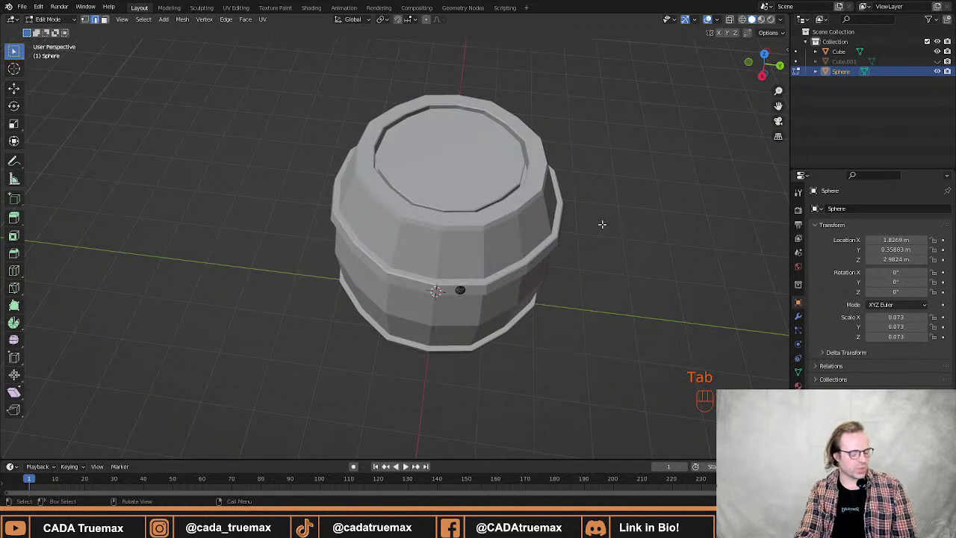
pyautogui.press('3')
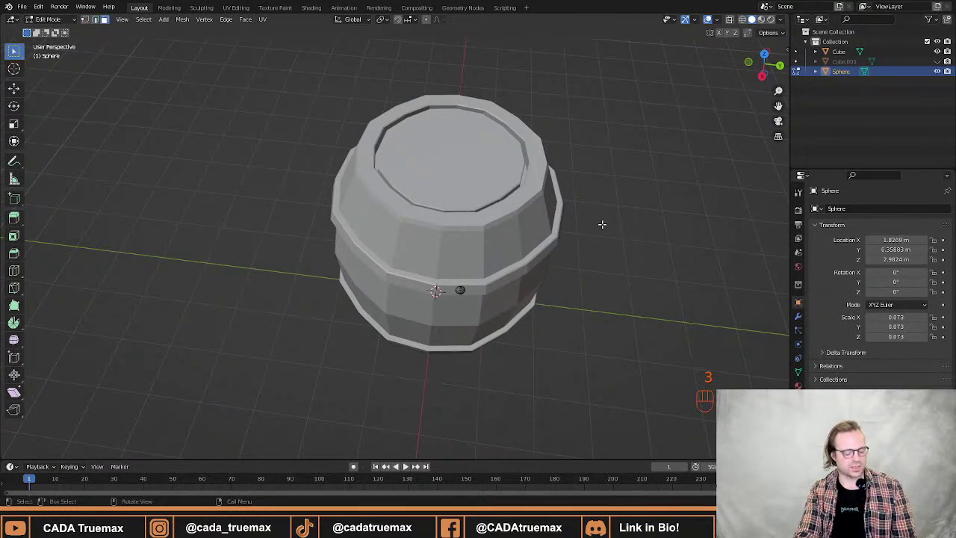
pyautogui.press('a')
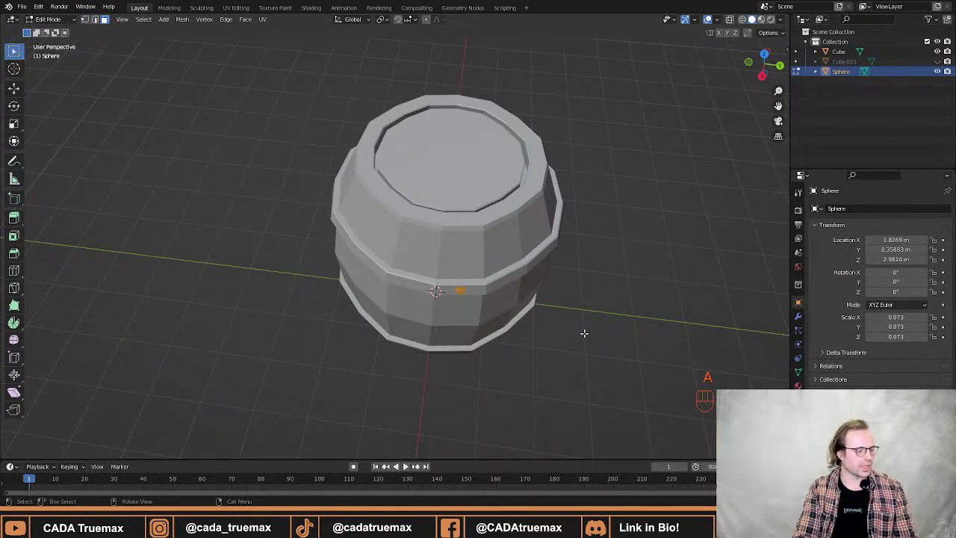
pyautogui.click(19, 326)
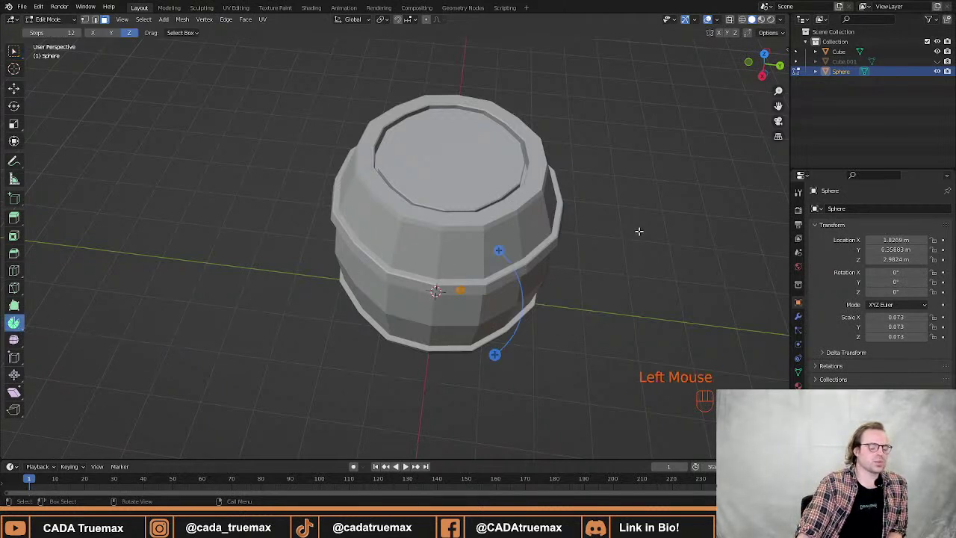
pyautogui.moveTo(639, 232); pyautogui.dragTo(595, 236, button='middle')
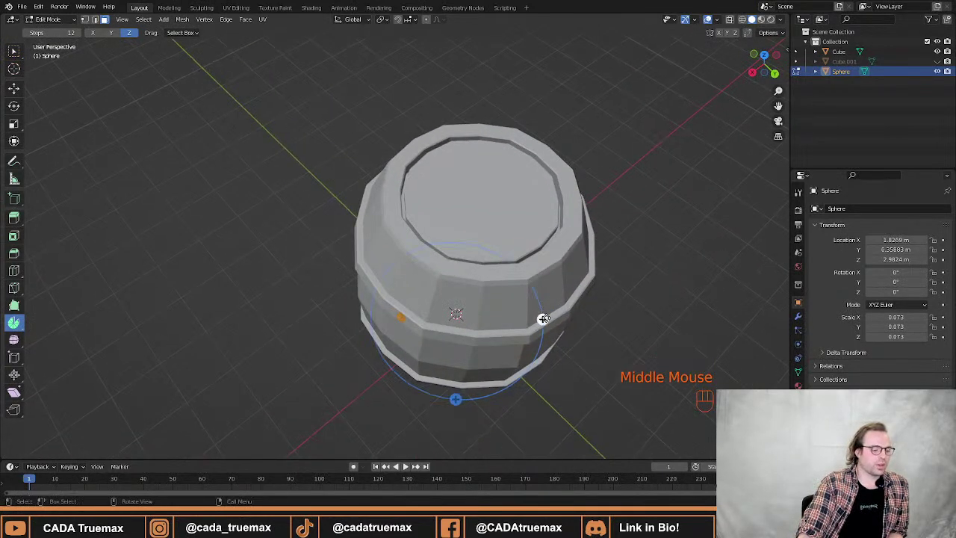
pyautogui.moveTo(540, 319); pyautogui.dragTo(693, 337)
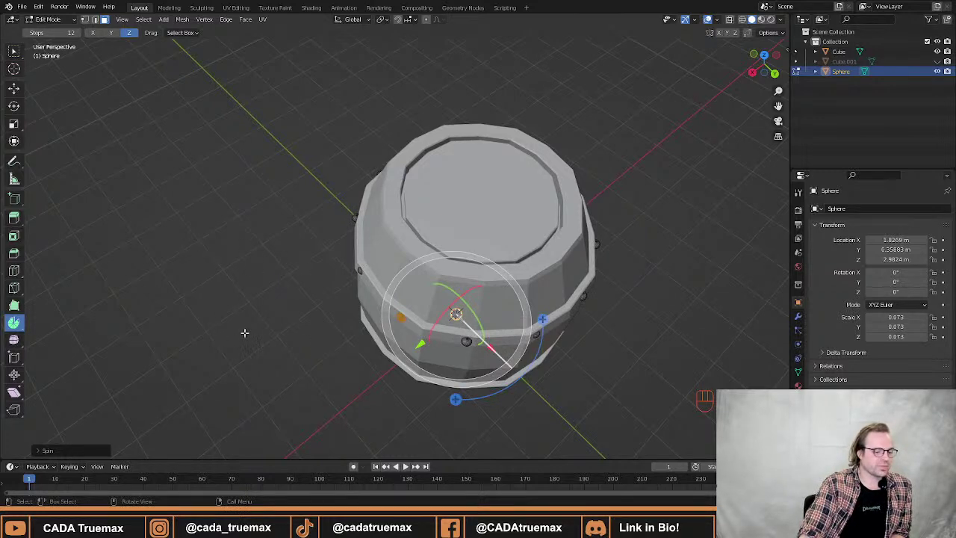
pyautogui.moveTo(245, 333); pyautogui.dragTo(285, 287, button='middle')
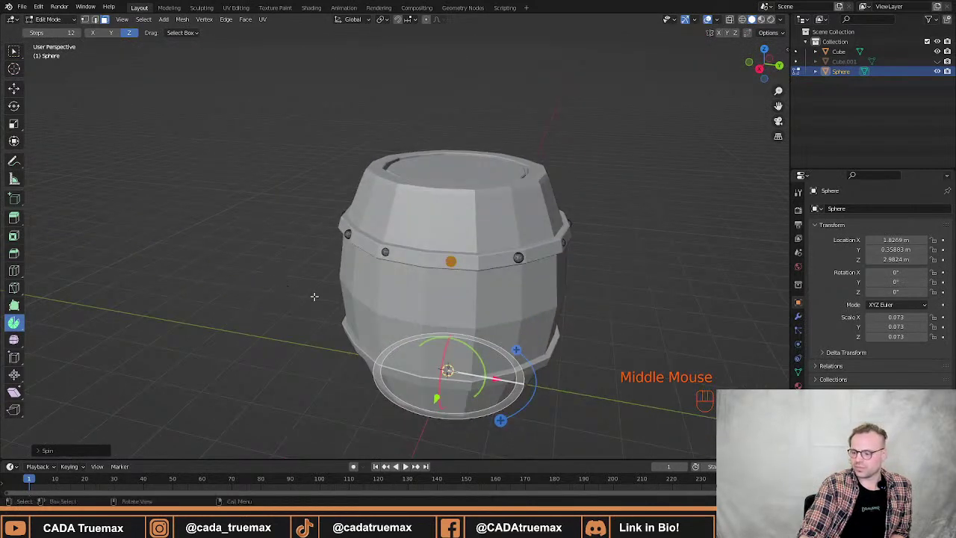
pyautogui.scroll(-2, 344, 287)
pyautogui.scroll(2, 347, 286)
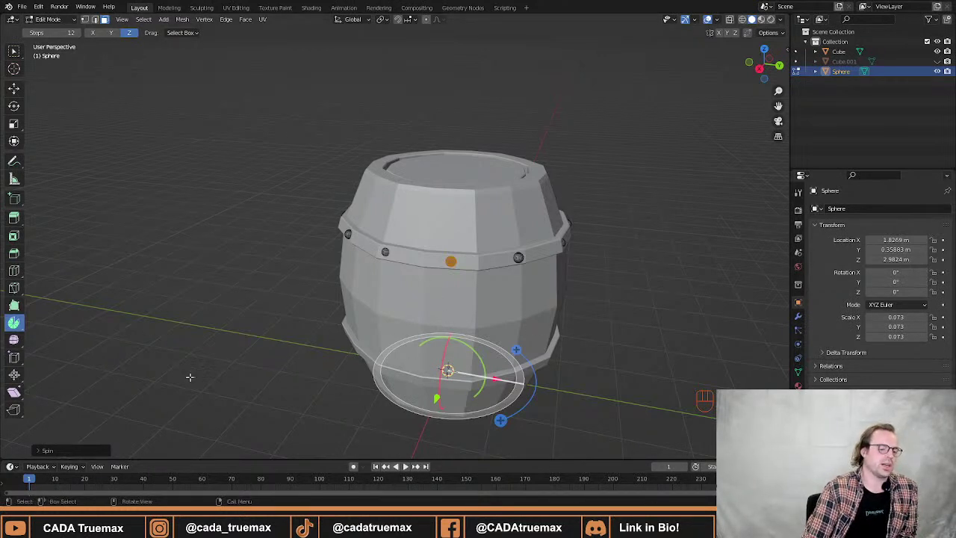
# Open the spin's settings and enable Use Duplicates.
pyautogui.click(41, 451)
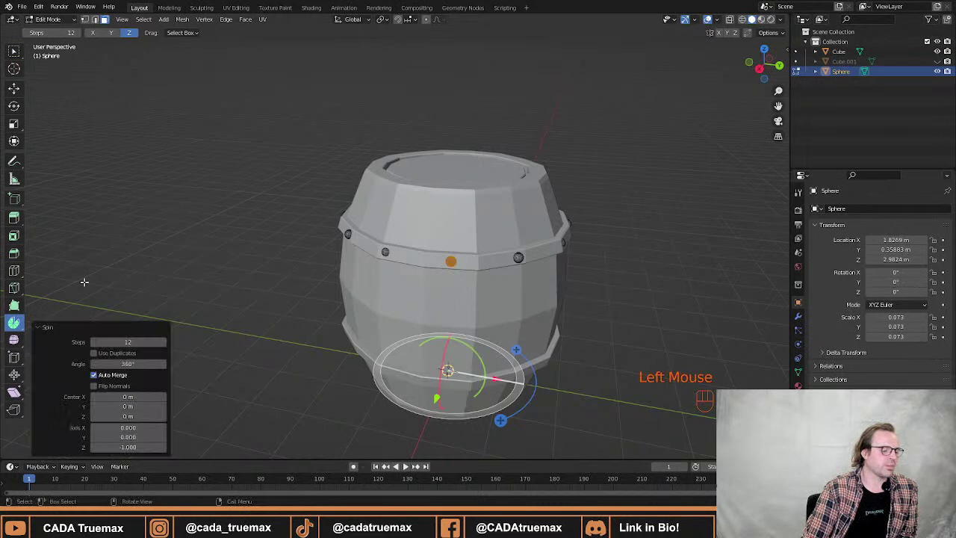
pyautogui.click(95, 357)
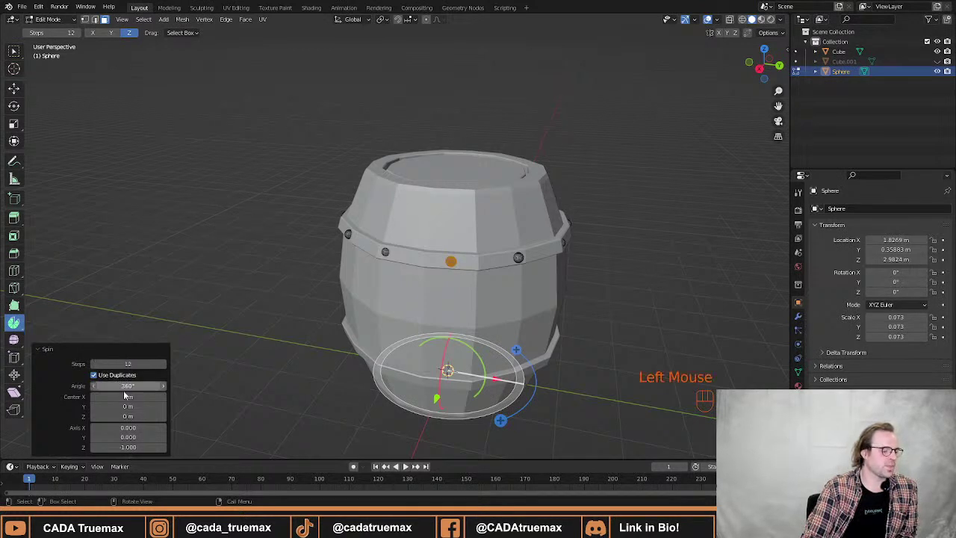
pyautogui.moveTo(123, 385); pyautogui.dragTo(243, 381)
pyautogui.moveTo(243, 381); pyautogui.dragTo(161, 378, button='middle')
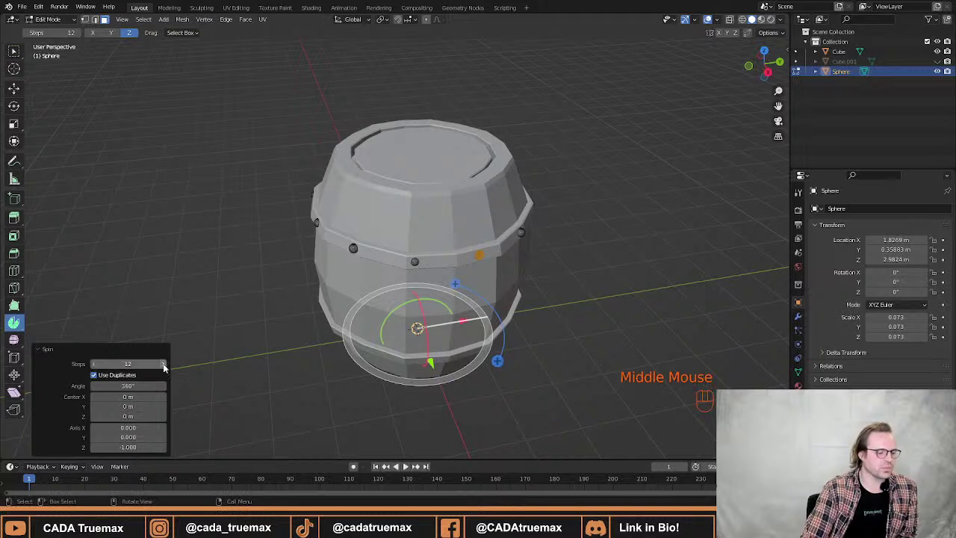
# Try other step counts for the rivet spin, raising them past 16 and lowering them to 6.
pyautogui.click(163, 363)
pyautogui.click(164, 364)
pyautogui.click(164, 364)
pyautogui.click(164, 364)
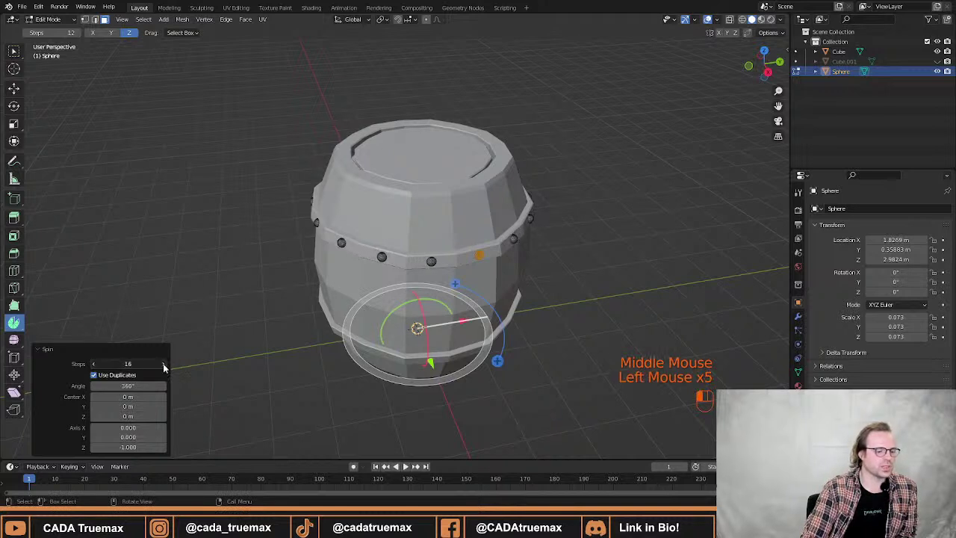
pyautogui.click(163, 364)
pyautogui.doubleClick(93, 364)
pyautogui.click(94, 364)
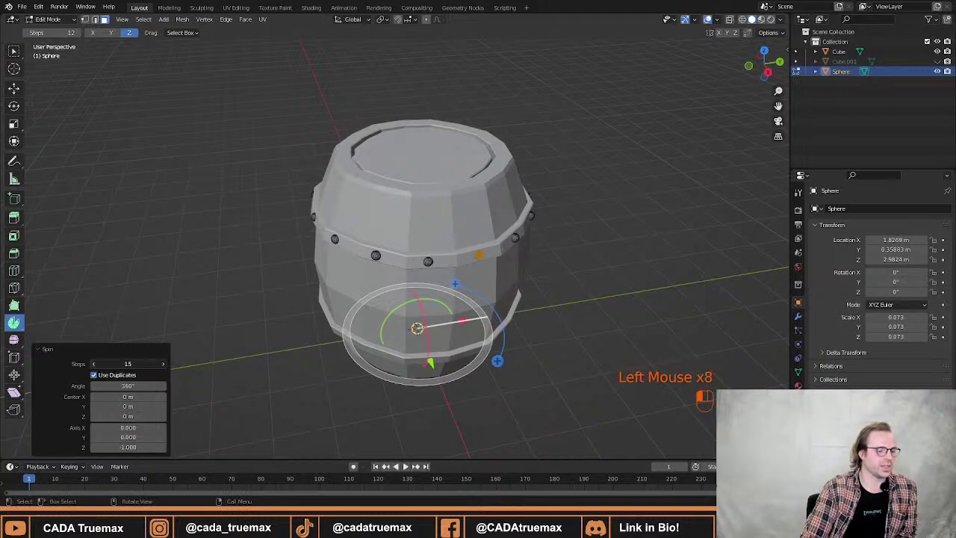
pyautogui.doubleClick(93, 364)
pyautogui.doubleClick(93, 364)
pyautogui.click(93, 364)
pyautogui.click(93, 364)
pyautogui.click(93, 363)
pyautogui.click(93, 363)
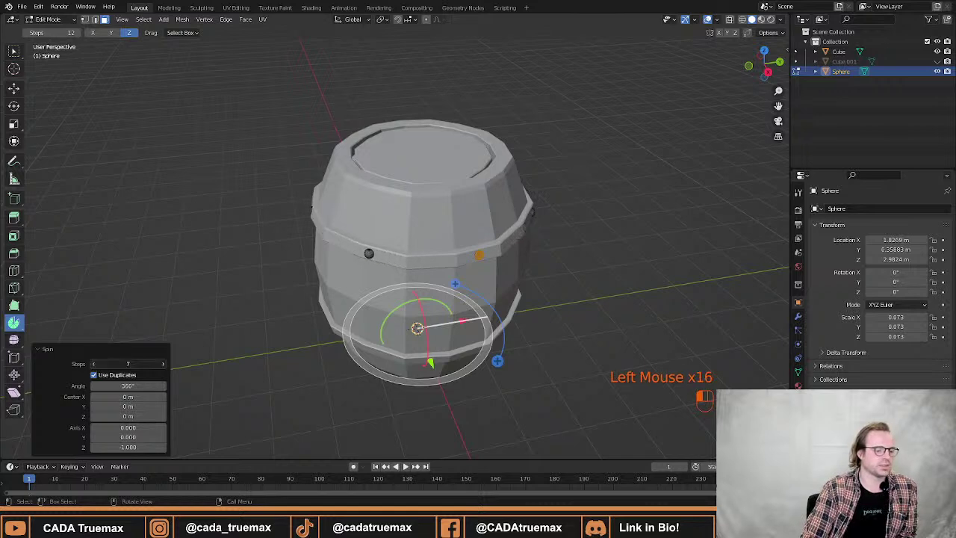
pyautogui.moveTo(522, 301); pyautogui.dragTo(503, 322, button='middle')
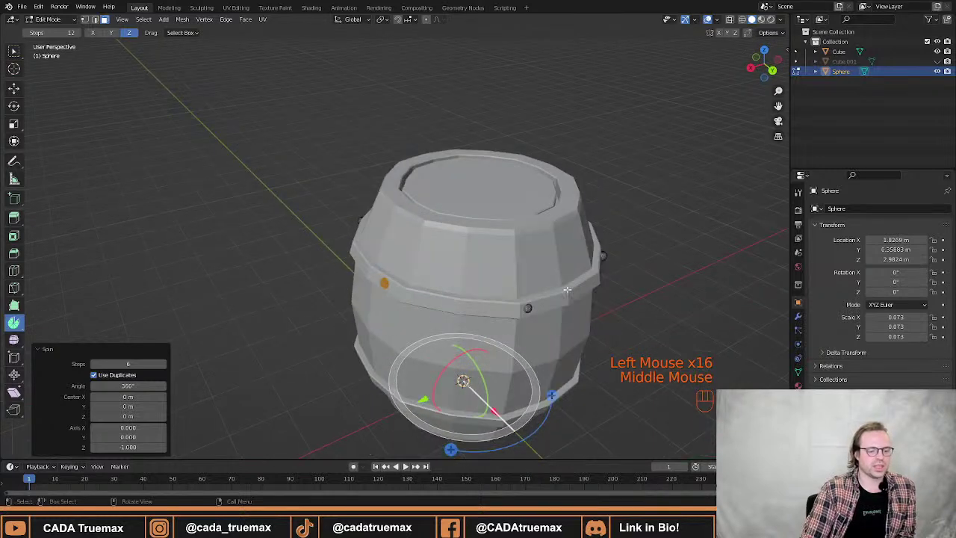
pyautogui.moveTo(515, 231); pyautogui.dragTo(363, 290, button='middle')
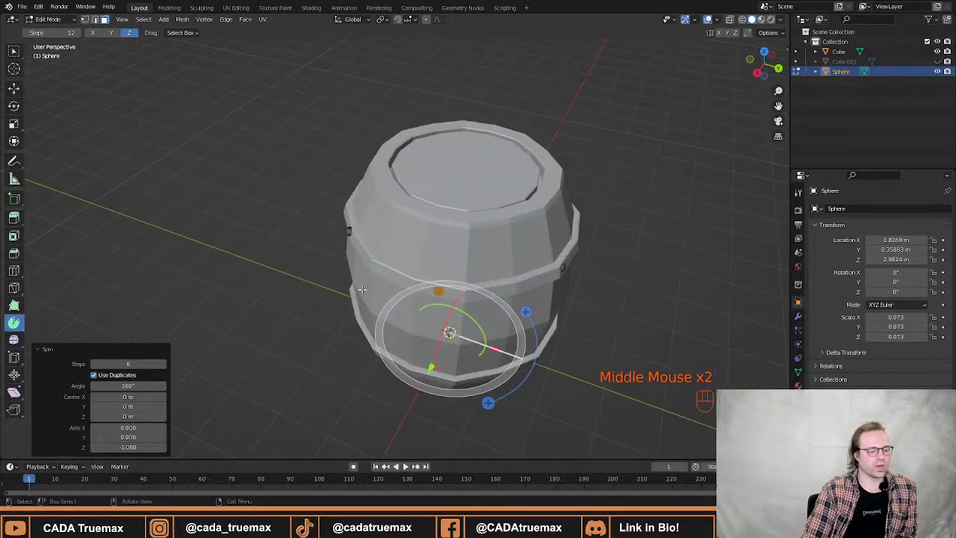
# Set the rivet spin to 18 steps.
pyautogui.moveTo(127, 364); pyautogui.dragTo(148, 364)
pyautogui.moveTo(614, 341); pyautogui.dragTo(533, 316, button='middle')
# Try offsetting the rivet spin's centre to about X 0.015 m, Y -0.033 m.
pyautogui.moveTo(415, 275); pyautogui.dragTo(407, 270)
pyautogui.doubleClick(390, 214)
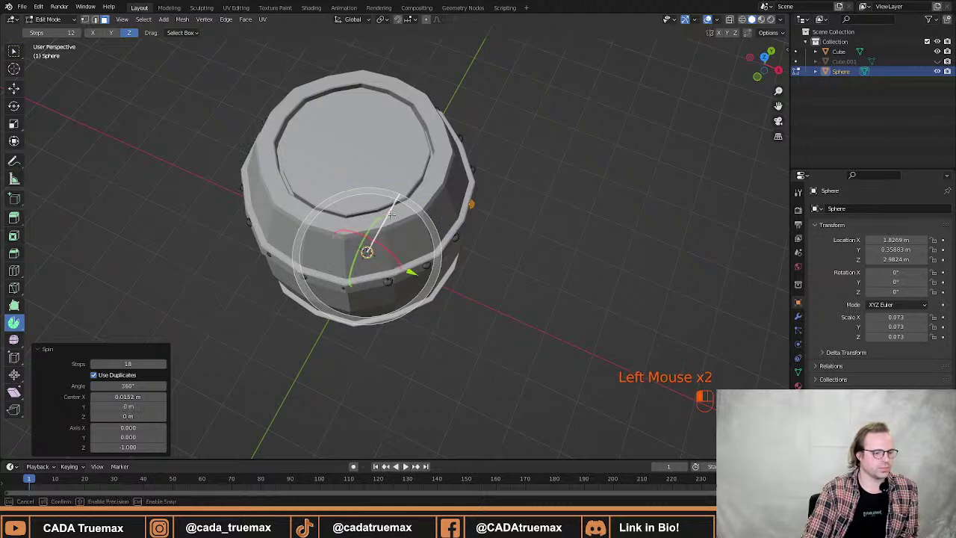
pyautogui.moveTo(390, 214); pyautogui.dragTo(395, 218)
pyautogui.moveTo(395, 217); pyautogui.dragTo(397, 221)
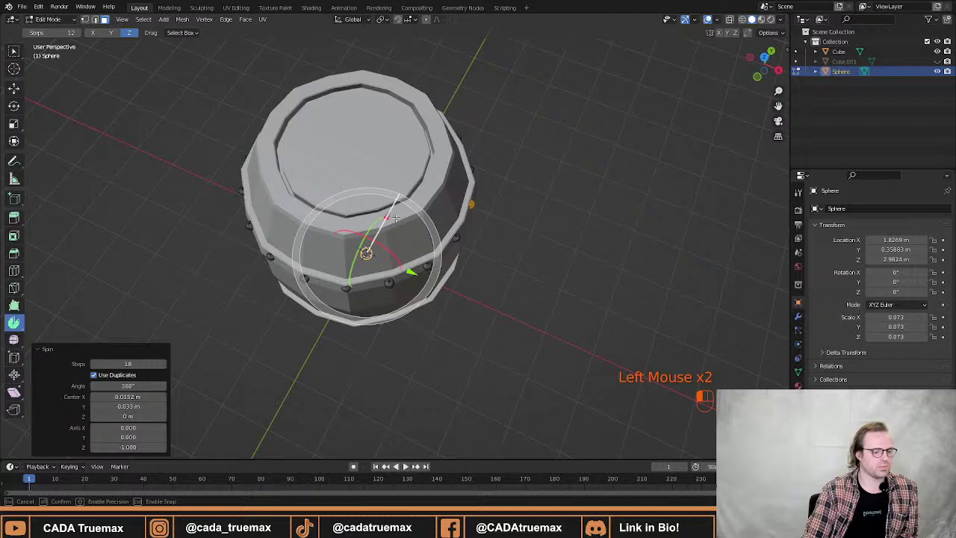
pyautogui.moveTo(466, 261); pyautogui.dragTo(432, 236, button='middle')
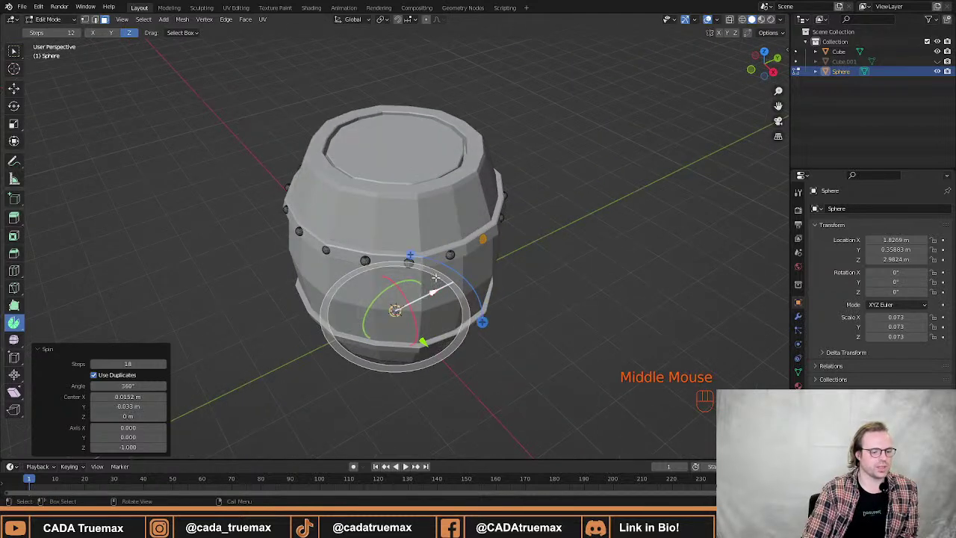
pyautogui.moveTo(579, 301); pyautogui.dragTo(527, 287, button='middle')
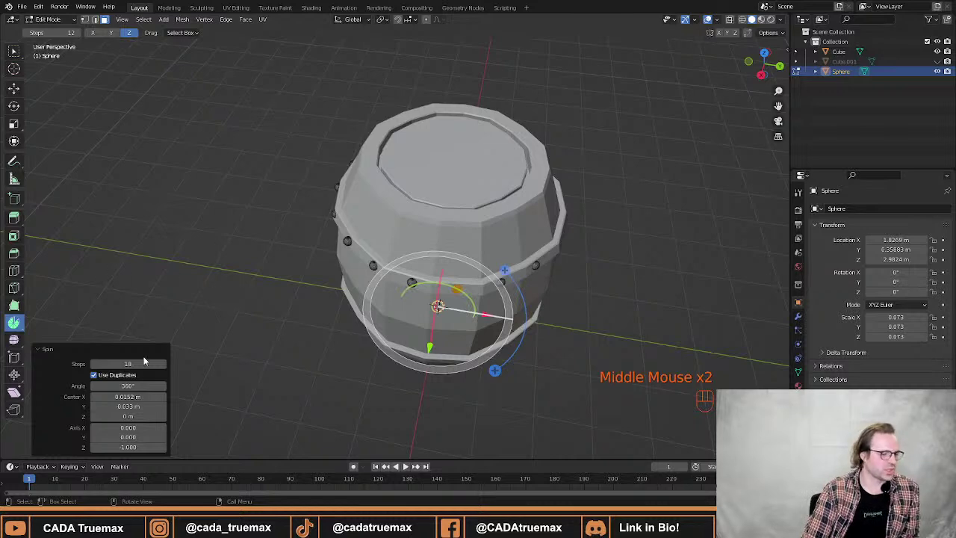
pyautogui.moveTo(582, 271); pyautogui.dragTo(500, 303, button='middle')
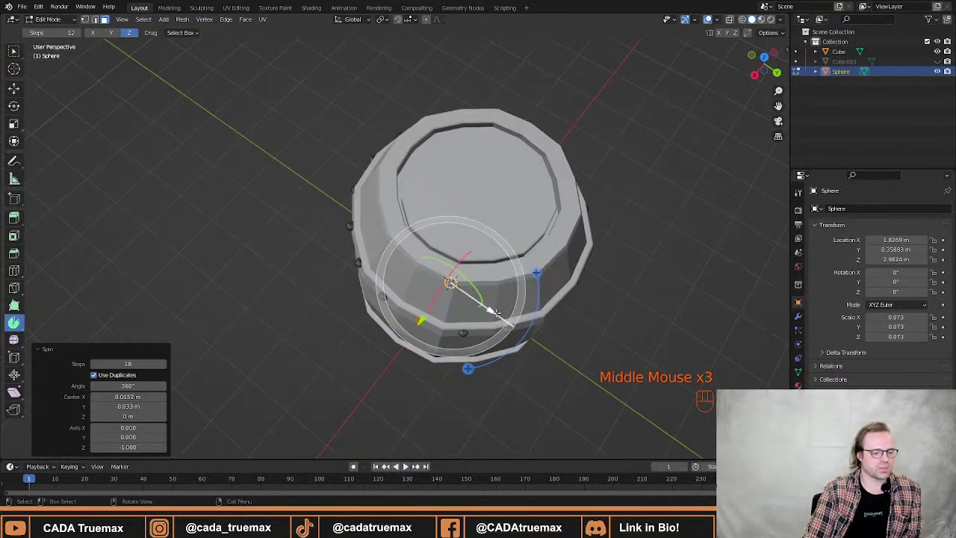
# Try nudging the spin's centre back close to the barrel's axis, to about Y 0.008 m.
pyautogui.moveTo(497, 311); pyautogui.dragTo(499, 312)
pyautogui.moveTo(499, 312); pyautogui.dragTo(362, 339, button='middle')
pyautogui.moveTo(361, 339); pyautogui.dragTo(364, 339)
pyautogui.moveTo(364, 340)
pyautogui.mouseDown(button='middle')
pyautogui.moveTo(382, 293)
pyautogui.moveTo(354, 345)
pyautogui.mouseUp(button='middle')
pyautogui.moveTo(313, 402); pyautogui.dragTo(312, 403)
# Set the spin's centre to exactly 0 m in both X and Y.
pyautogui.doubleClick(112, 397)
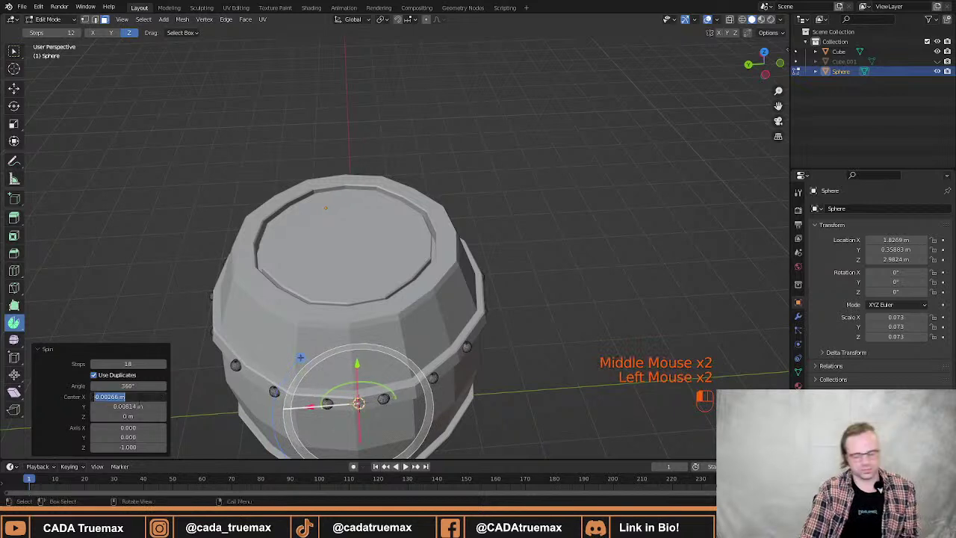
pyautogui.write('0')
pyautogui.click(128, 406)
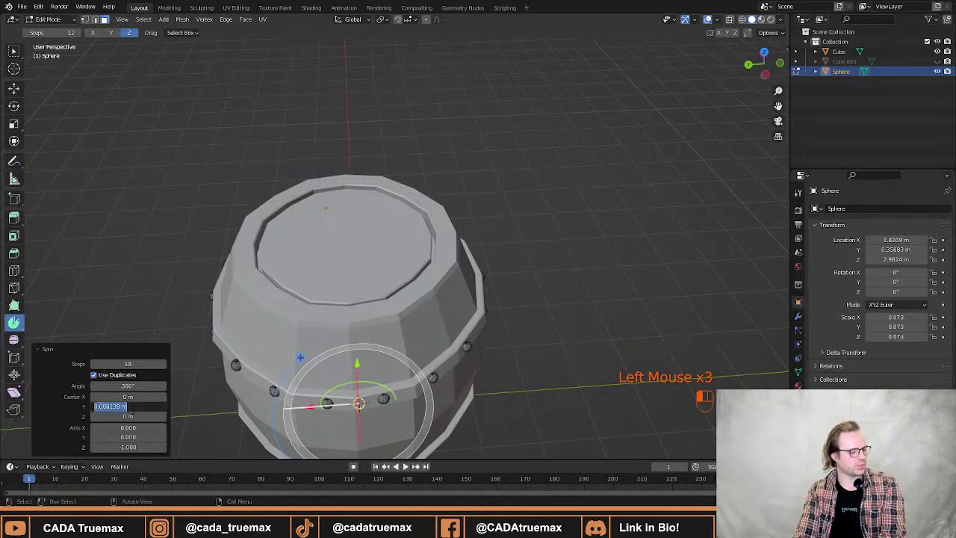
pyautogui.write('0')
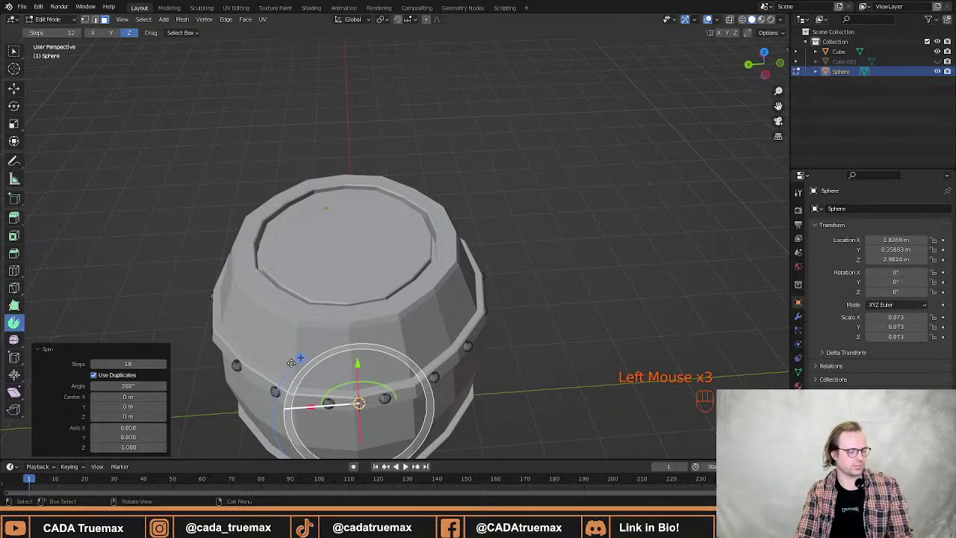
# Finish the spin, select all rivets around the upper band, and return to the Select Box tool.
pyautogui.moveTo(352, 389); pyautogui.dragTo(512, 268, button='middle')
pyautogui.scroll(2, 381, 322)
pyautogui.press('q')
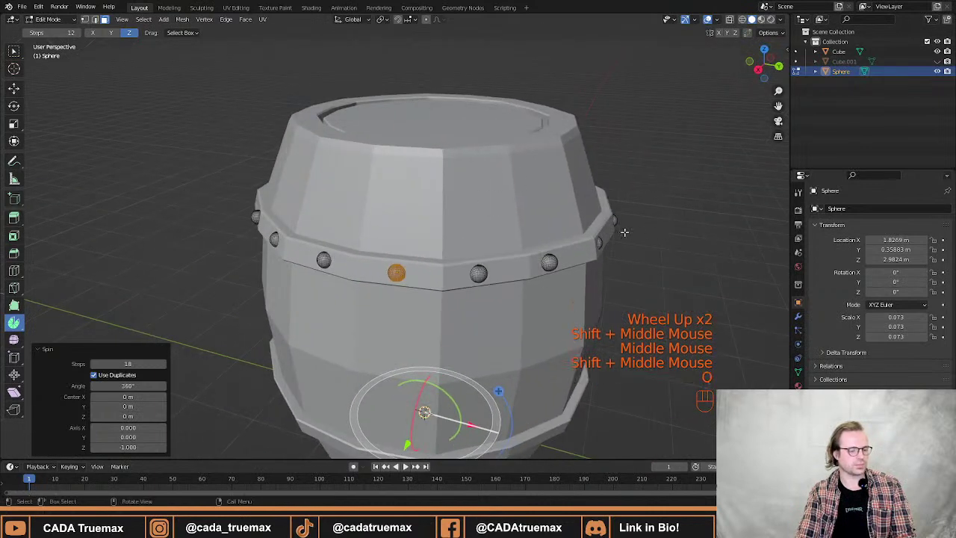
pyautogui.moveTo(624, 232); pyautogui.dragTo(639, 236, button='middle')
pyautogui.click(648, 209)
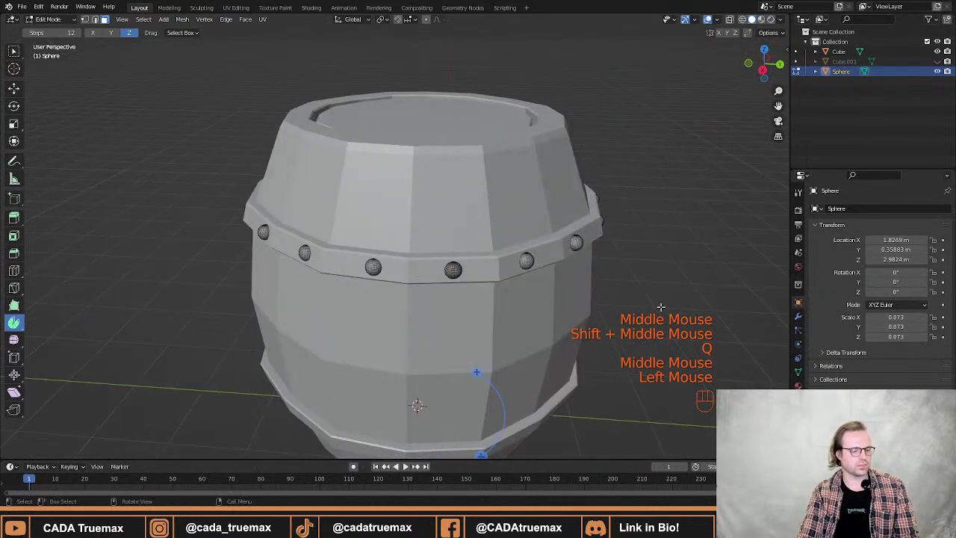
pyautogui.press('a')
pyautogui.moveTo(322, 239); pyautogui.dragTo(448, 253, button='middle')
pyautogui.scroll(-2, 519, 261)
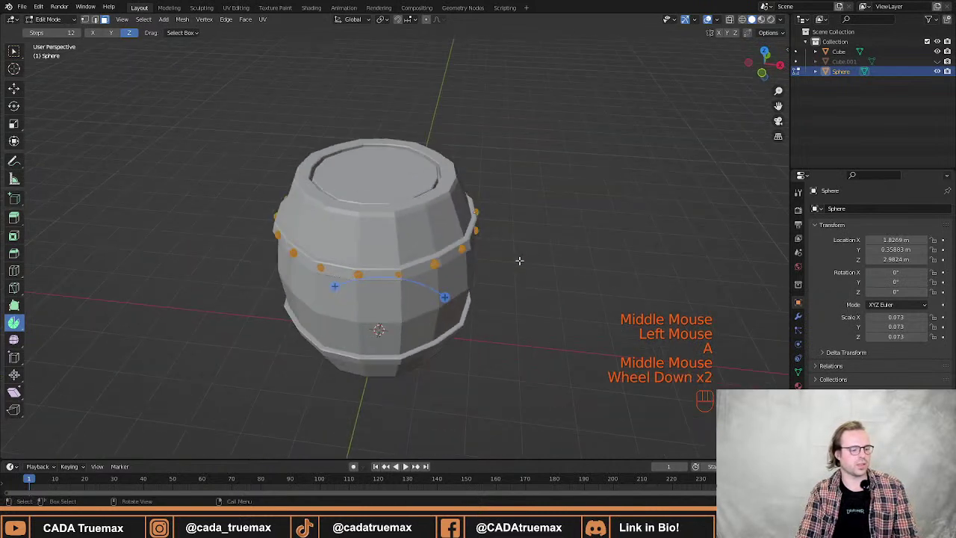
pyautogui.press('w')
pyautogui.moveTo(550, 245); pyautogui.dragTo(491, 238, button='middle')
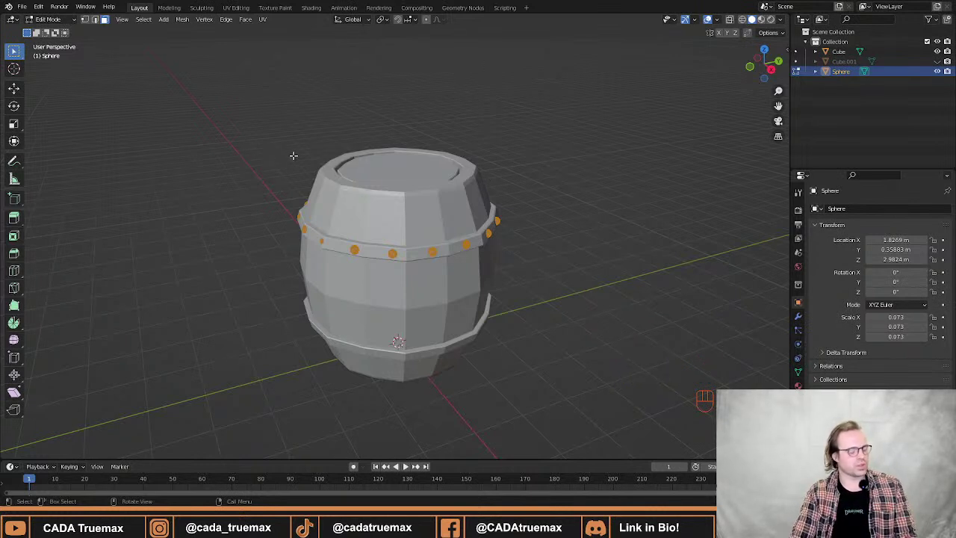
# Duplicate the upper band's rivets about 1.98 m down along Z onto the barrel's lower band.
pyautogui.moveTo(369, 180); pyautogui.dragTo(490, 191, button='middle')
pyautogui.hotkey('shift', 'd')
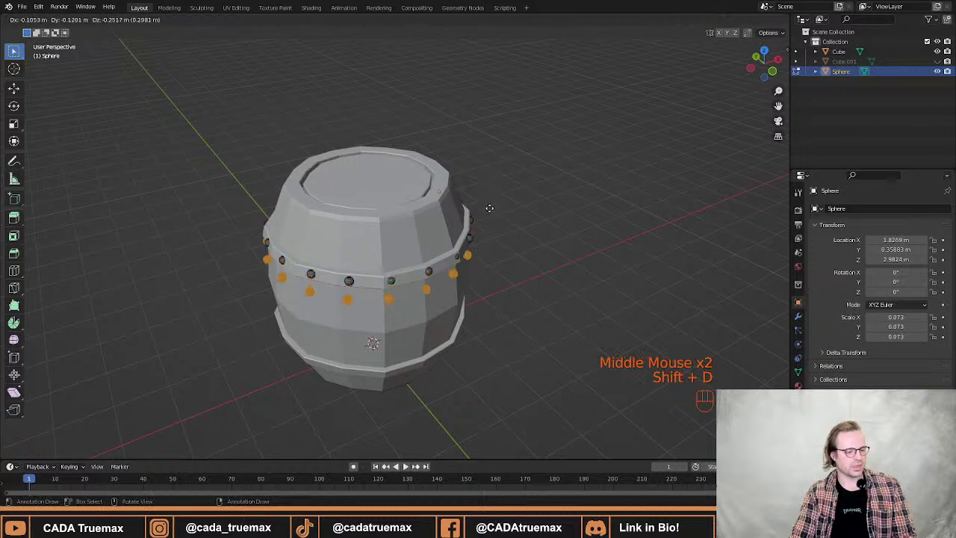
pyautogui.press('z')
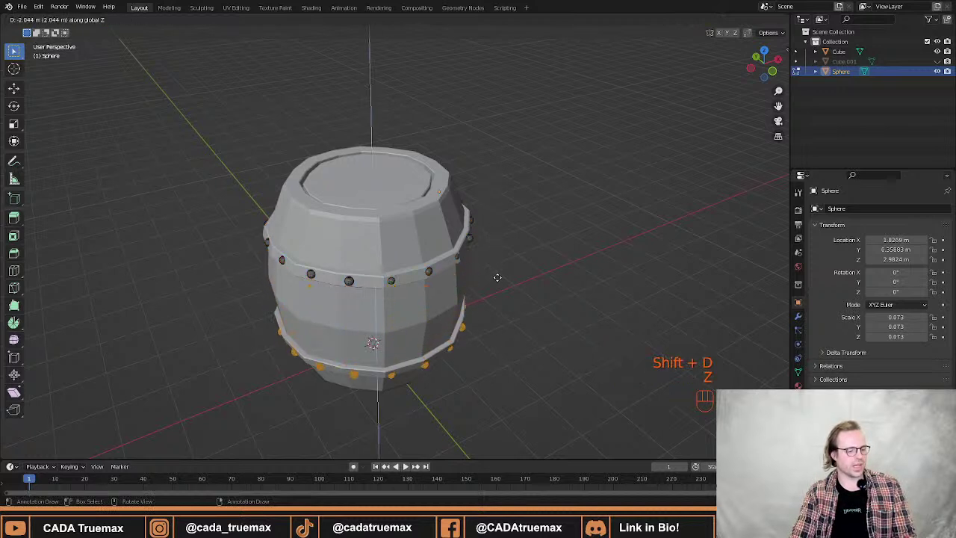
pyautogui.click(500, 275)
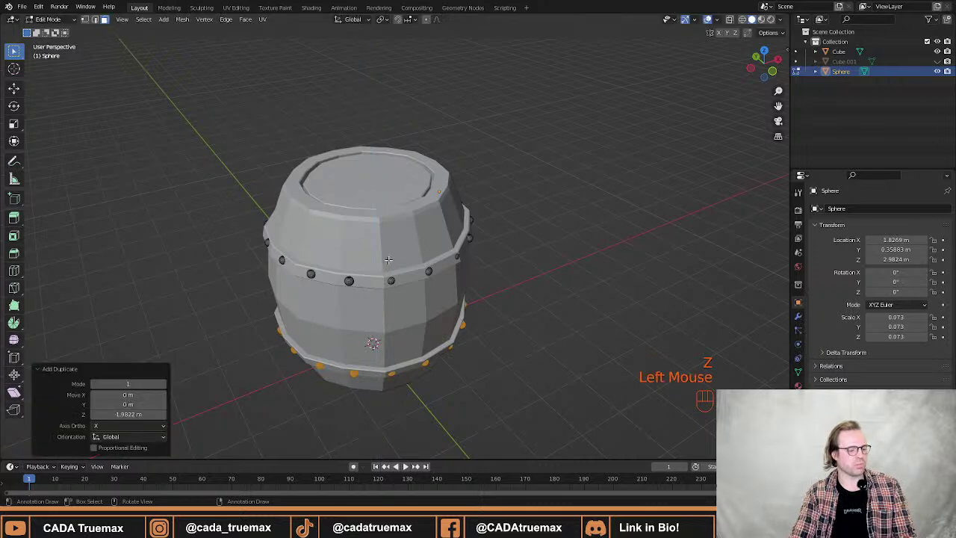
pyautogui.moveTo(500, 275); pyautogui.dragTo(475, 298, button='middle')
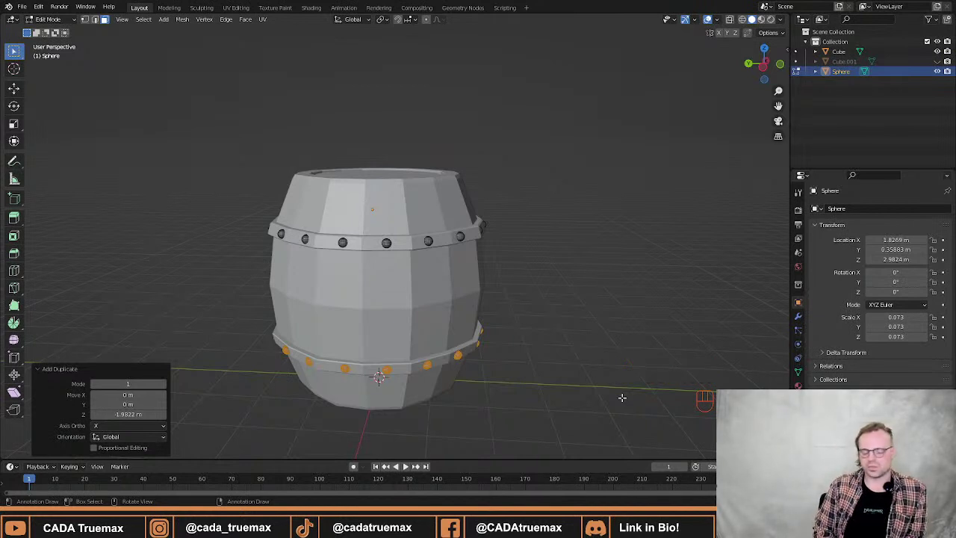
# Leave Edit Mode and select the rivets object to examine its fit on both bands.
pyautogui.press('Tab')
pyautogui.click(594, 285)
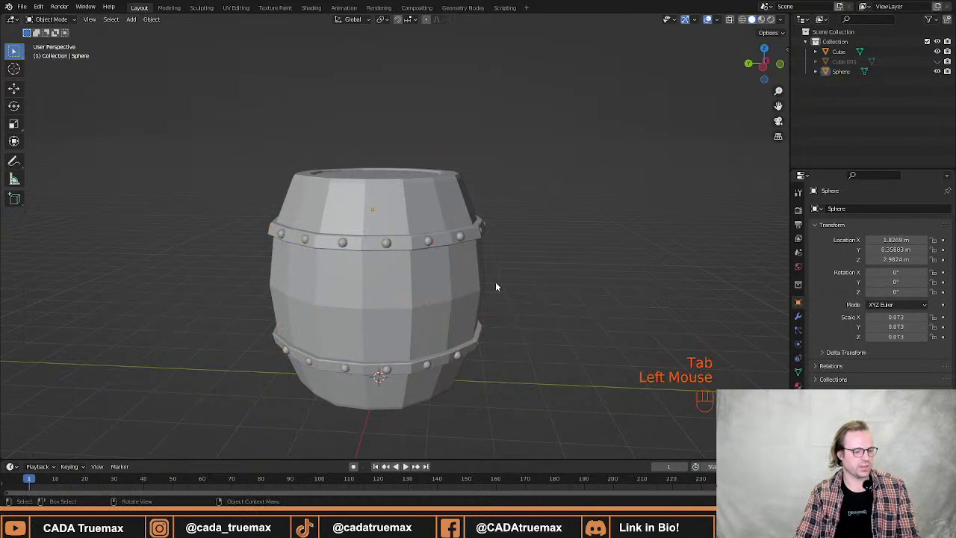
pyautogui.moveTo(495, 281)
pyautogui.mouseDown(button='middle')
pyautogui.moveTo(533, 280)
pyautogui.moveTo(509, 319)
pyautogui.moveTo(490, 279)
pyautogui.mouseUp(button='middle')
pyautogui.scroll(-3, 493, 322)
pyautogui.scroll(2, 432, 284)
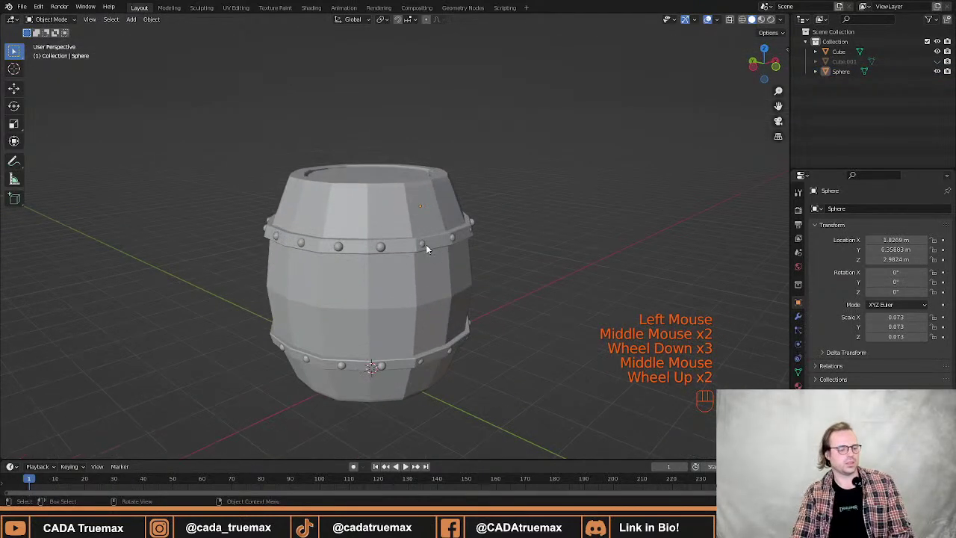
pyautogui.click(423, 244)
pyautogui.moveTo(462, 234); pyautogui.dragTo(458, 277, button='middle')
pyautogui.scroll(2, 463, 269)
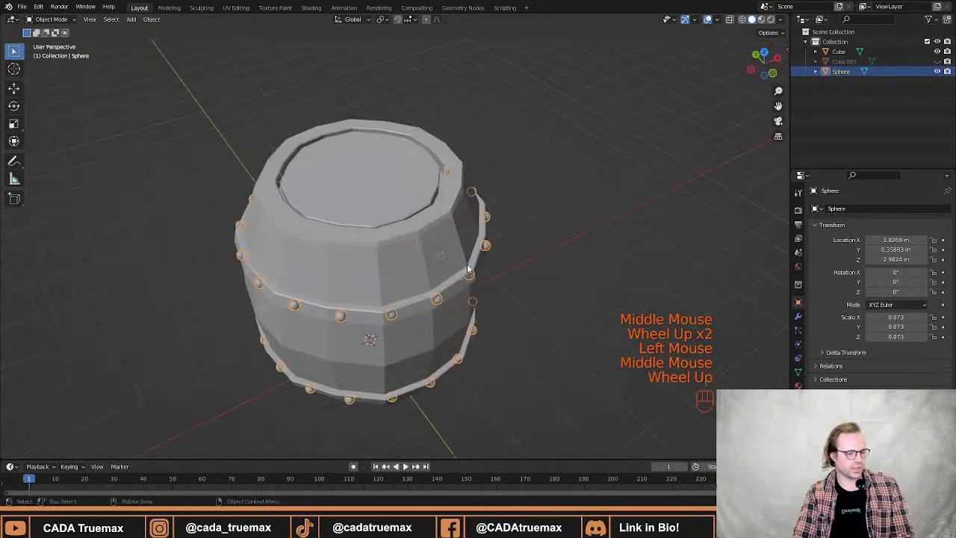
pyautogui.moveTo(513, 324); pyautogui.dragTo(482, 287, button='middle')
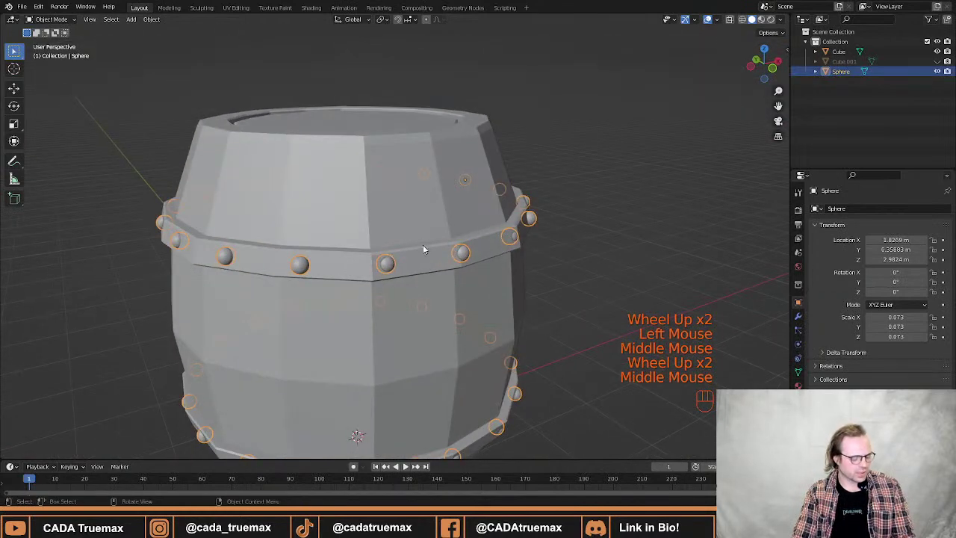
# Edit the rivets object and select all linked geometry of one rivet on the upper band.
pyautogui.press('Tab')
pyautogui.moveTo(418, 243); pyautogui.dragTo(438, 231, button='middle')
pyautogui.scroll(3, 415, 233)
pyautogui.scroll(-2, 383, 262)
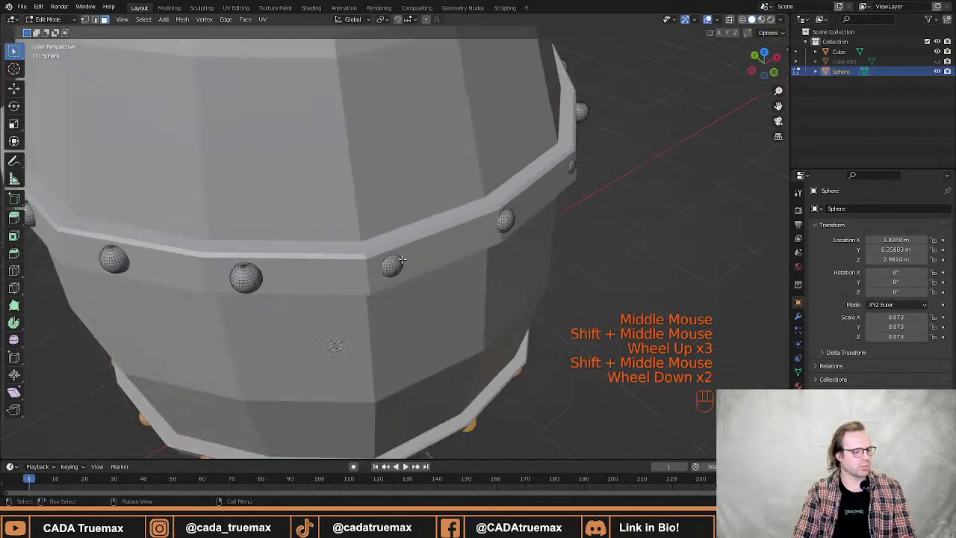
pyautogui.moveTo(384, 262); pyautogui.dragTo(655, 196, button='middle')
pyautogui.click(690, 218)
pyautogui.moveTo(517, 223); pyautogui.dragTo(560, 253, button='middle')
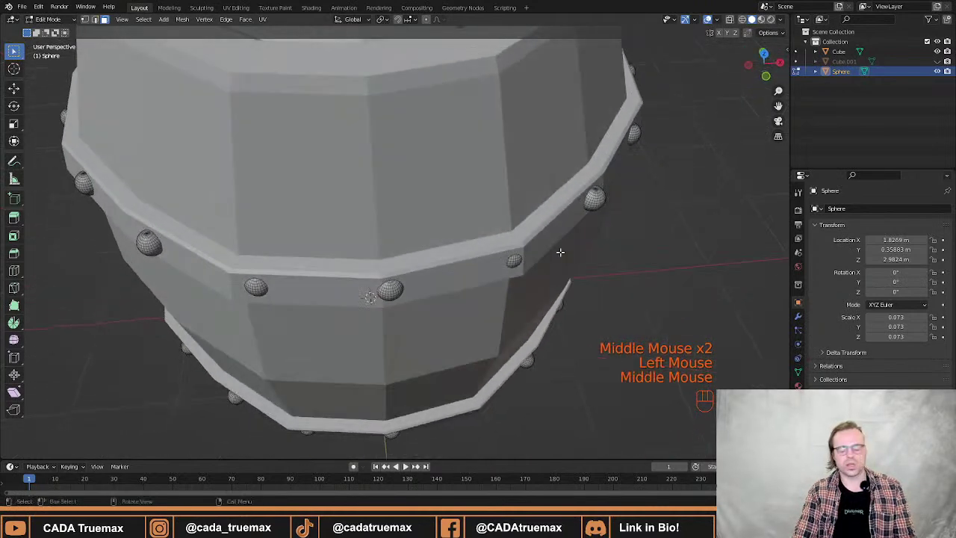
pyautogui.click(526, 262)
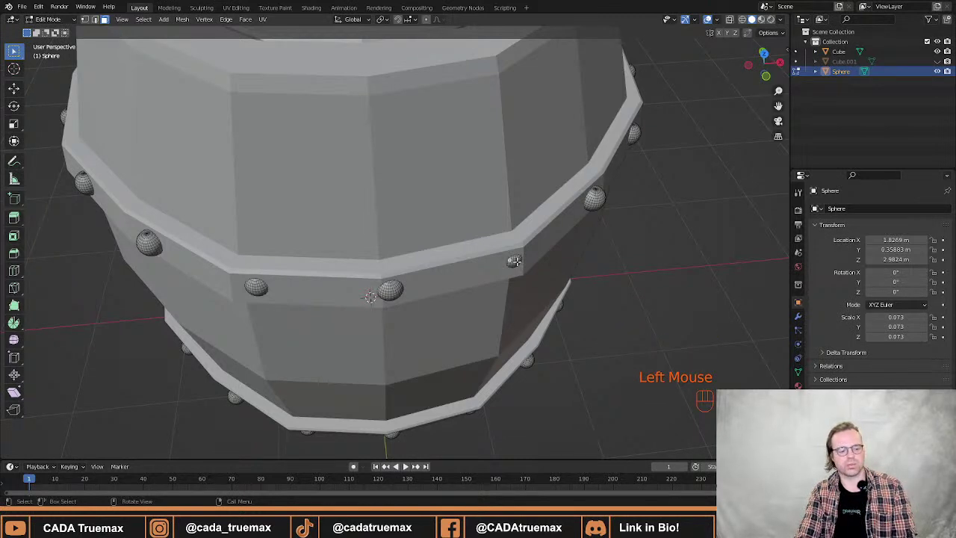
pyautogui.press('l')
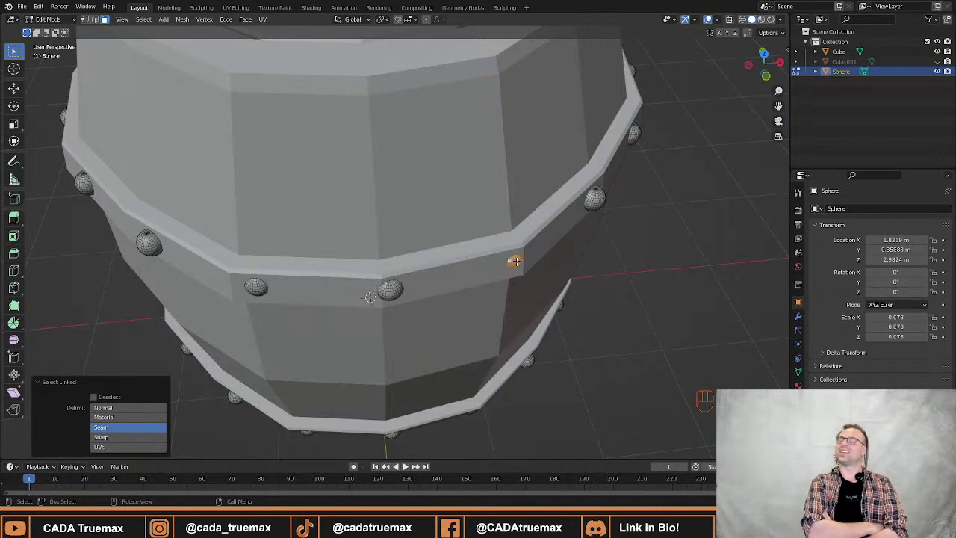
pyautogui.hotkey('ctrl', 'a')
pyautogui.hotkey('ctrl', 'a')
pyautogui.hotkey('ctrl', 'a')
pyautogui.hotkey('ctrl', 'a')
pyautogui.hotkey('ctrl', 'a')
pyautogui.hotkey('ctrl', 'a')
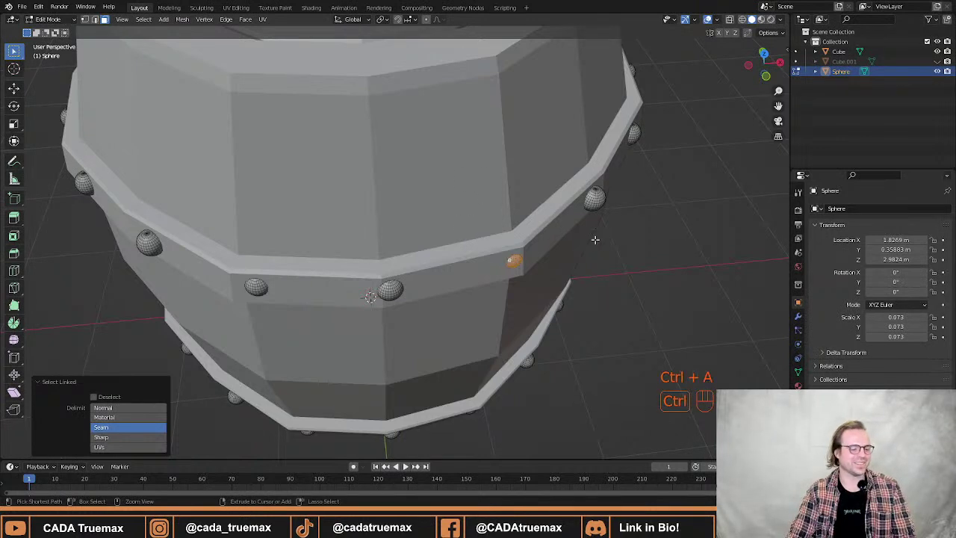
pyautogui.hotkey('ctrl', 'a')
# Return to Object Mode and delete the whole rivets object from the barrel.
pyautogui.press('Tab')
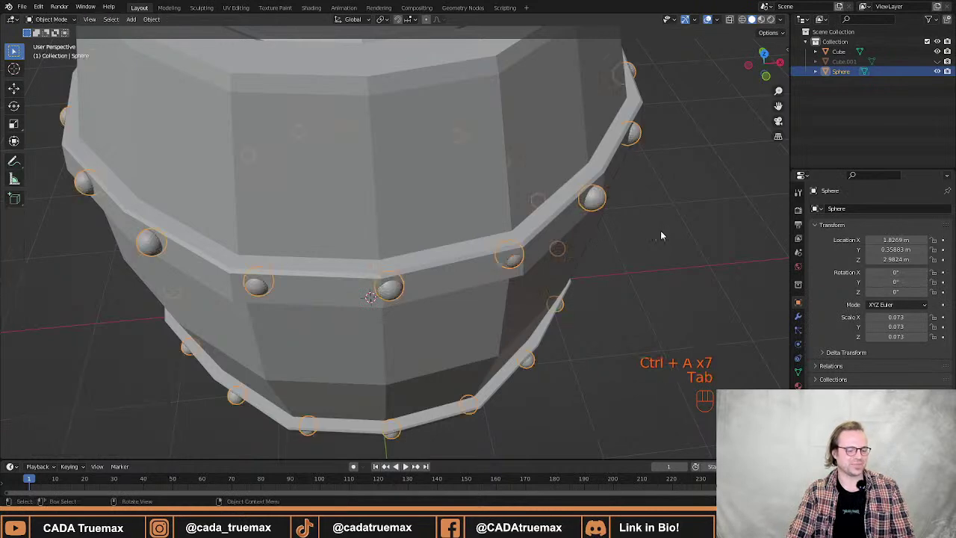
pyautogui.click(650, 229)
pyautogui.moveTo(647, 228); pyautogui.dragTo(504, 253, button='middle')
pyautogui.click(596, 177)
pyautogui.press('Delete')
pyautogui.press('End')
pyautogui.scroll(-3, 630, 206)
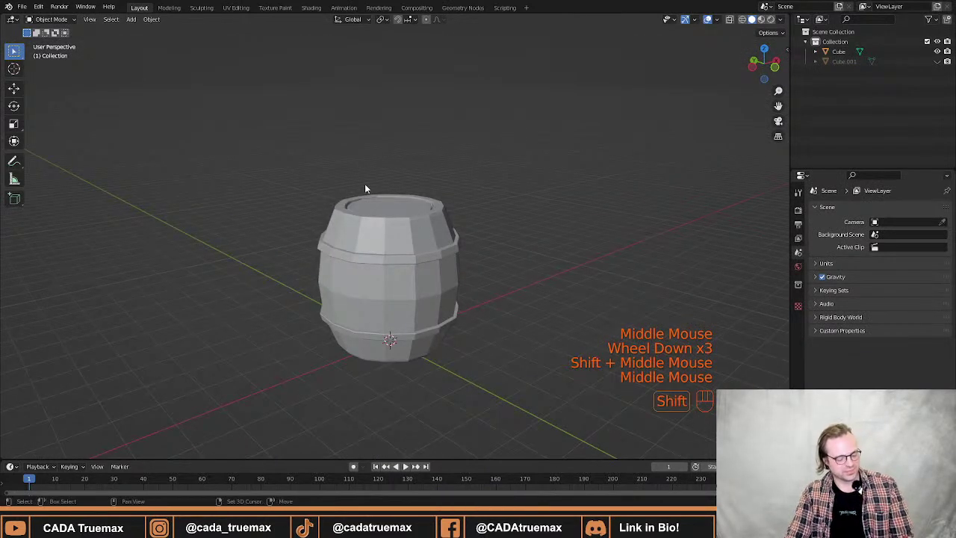
# Add a UV sphere and raise it about 4.96 m along Z above the barrel's lid.
pyautogui.hotkey('shift', 'a')
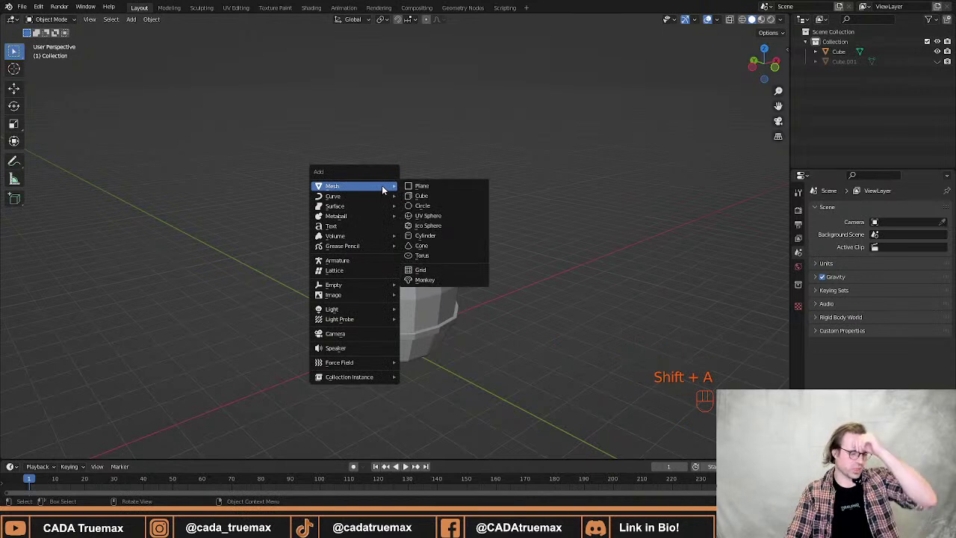
pyautogui.click(434, 215)
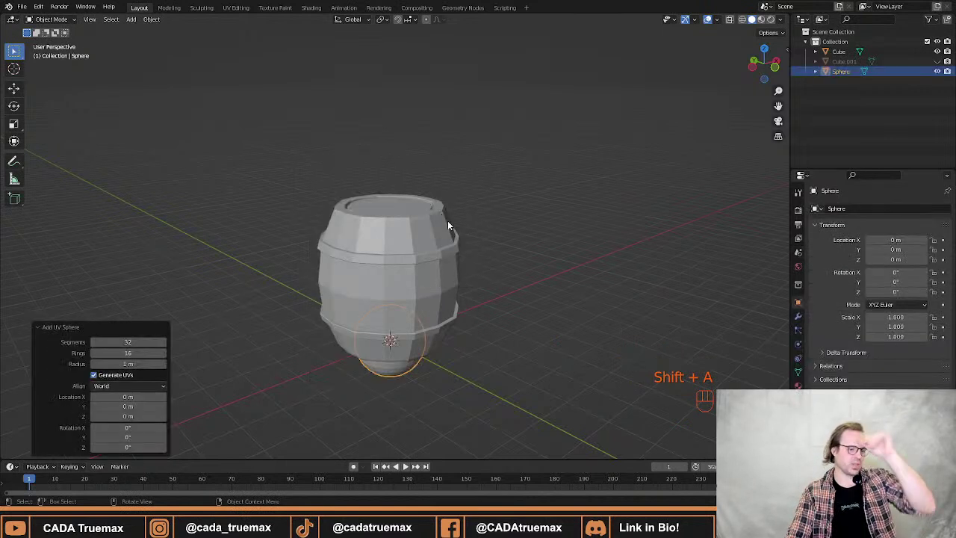
pyautogui.press('g')
pyautogui.press('z')
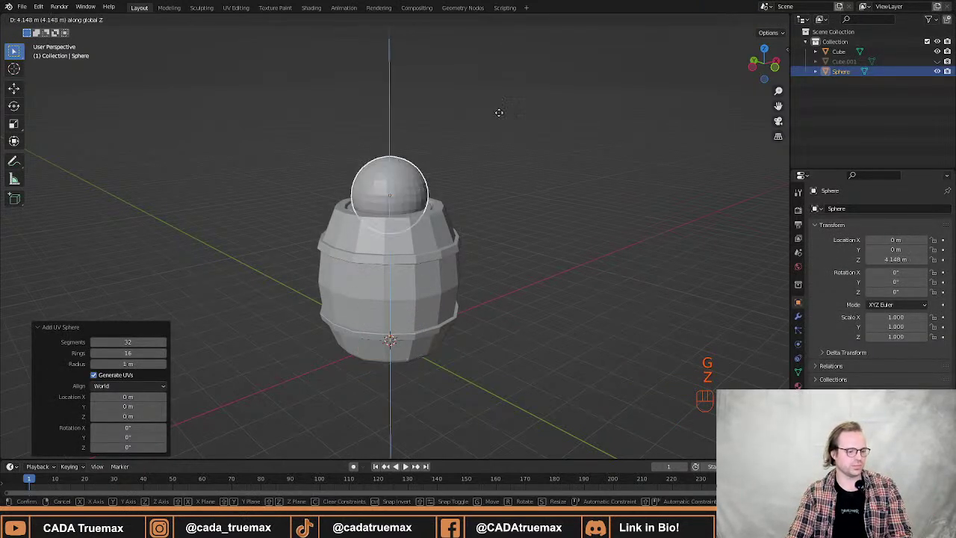
pyautogui.click(462, 116)
pyautogui.moveTo(462, 118); pyautogui.dragTo(489, 184, button='middle')
pyautogui.scroll(3, 471, 196)
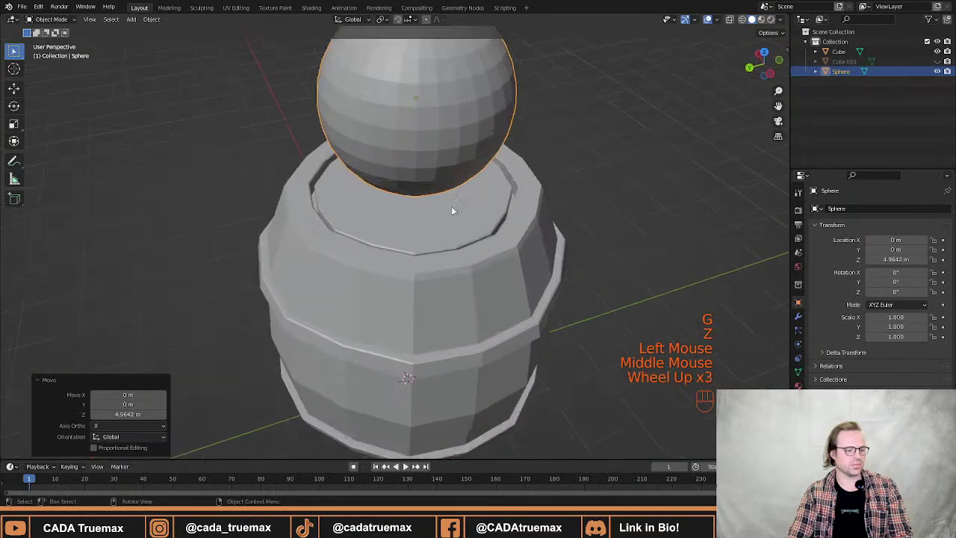
pyautogui.moveTo(453, 209)
pyautogui.keyDown('shift'); pyautogui.mouseDown(button='middle')
pyautogui.moveTo(420, 259)
pyautogui.moveTo(442, 256)
pyautogui.moveTo(464, 205)
pyautogui.mouseUp(button='middle'); pyautogui.keyUp('shift')
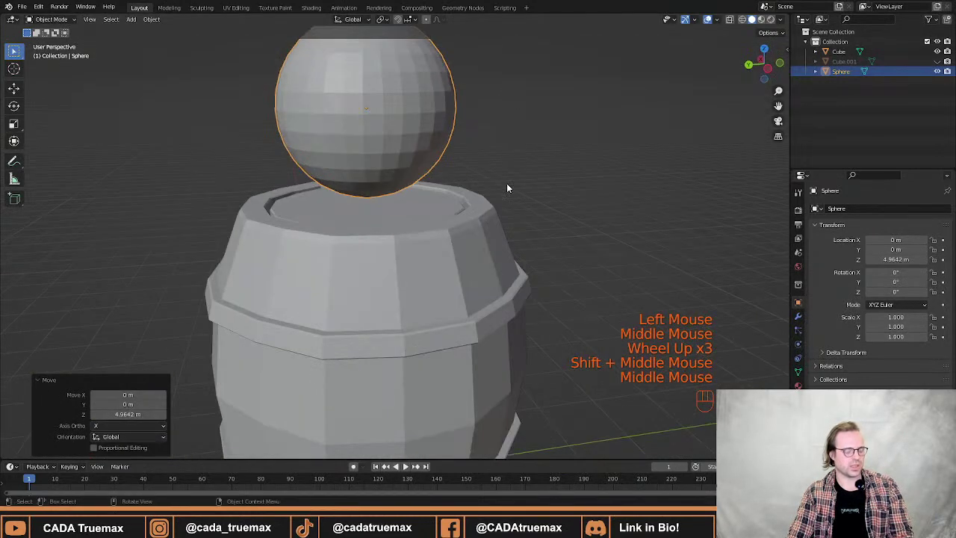
# Scale the sphere to about 0.074 and move it beside the barrel's upper band, about 2.97 m high.
pyautogui.press('s')
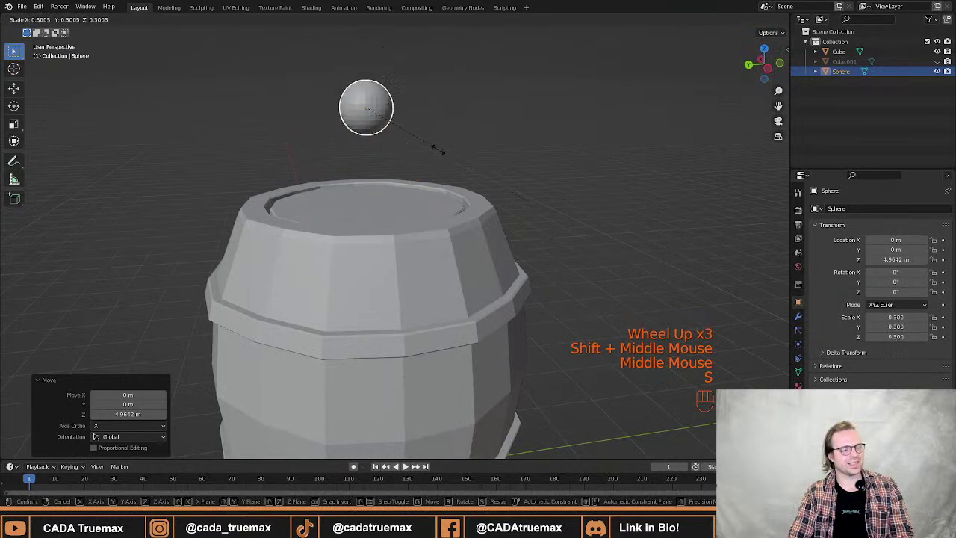
pyautogui.click(386, 118)
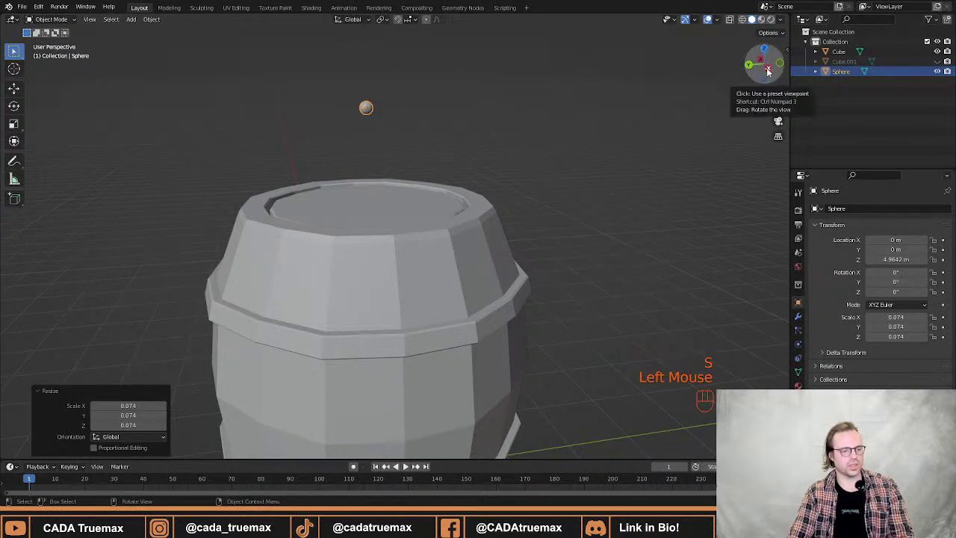
pyautogui.moveTo(575, 144)
pyautogui.mouseDown(button='middle')
pyautogui.moveTo(570, 134)
pyautogui.moveTo(582, 155)
pyautogui.moveTo(565, 149)
pyautogui.moveTo(572, 160)
pyautogui.mouseUp(button='middle')
pyautogui.press('g')
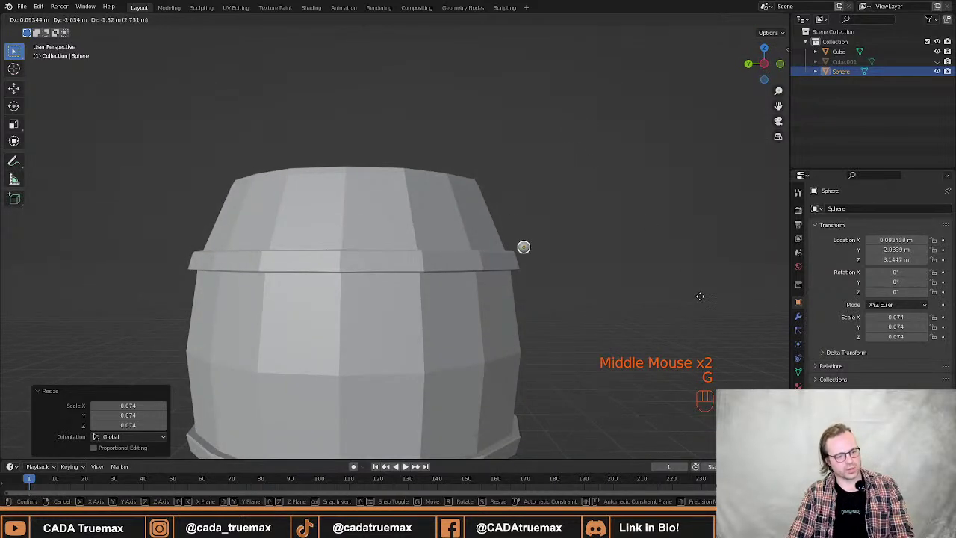
pyautogui.click(641, 267)
# Move the sphere against a flat face of the upper band, to about X 0.33, Y -1.85, Z 2.98 m.
pyautogui.moveTo(641, 267); pyautogui.dragTo(449, 252, button='middle')
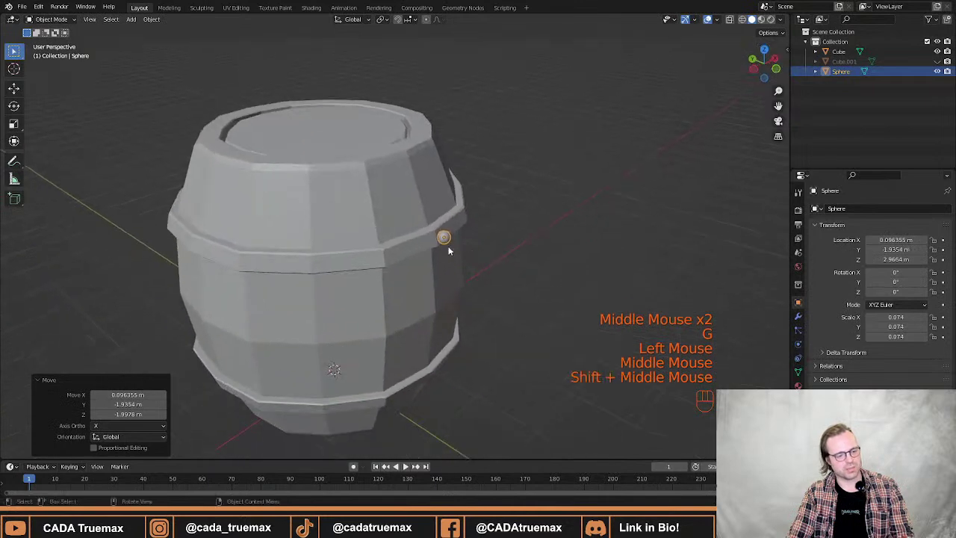
pyautogui.scroll(2, 449, 252)
pyautogui.keyDown('shift'); pyautogui.moveTo(513, 205); pyautogui.dragTo(485, 247, button='middle'); pyautogui.keyUp('shift')
pyautogui.moveTo(486, 247); pyautogui.dragTo(458, 149, button='middle')
pyautogui.press('g')
pyautogui.click(431, 223)
pyautogui.press('g')
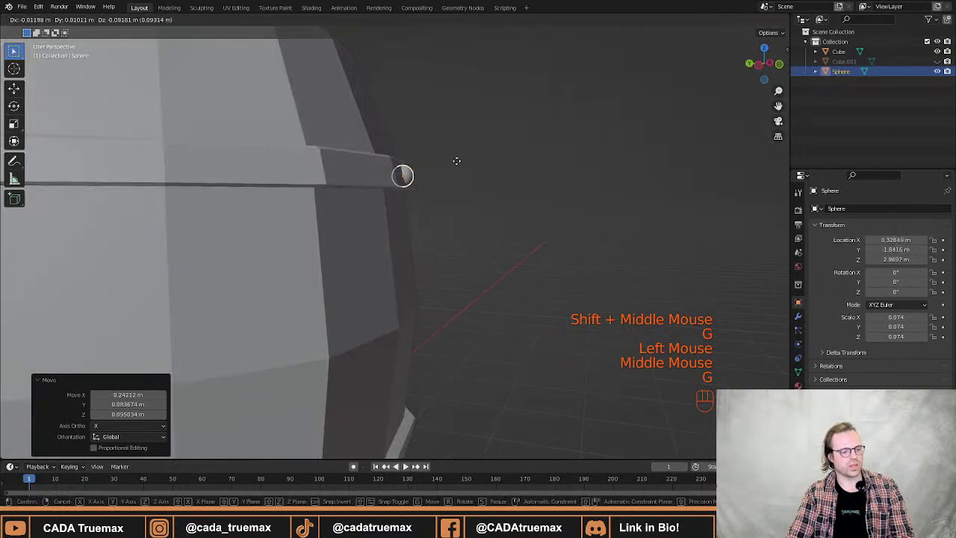
pyautogui.click(479, 159)
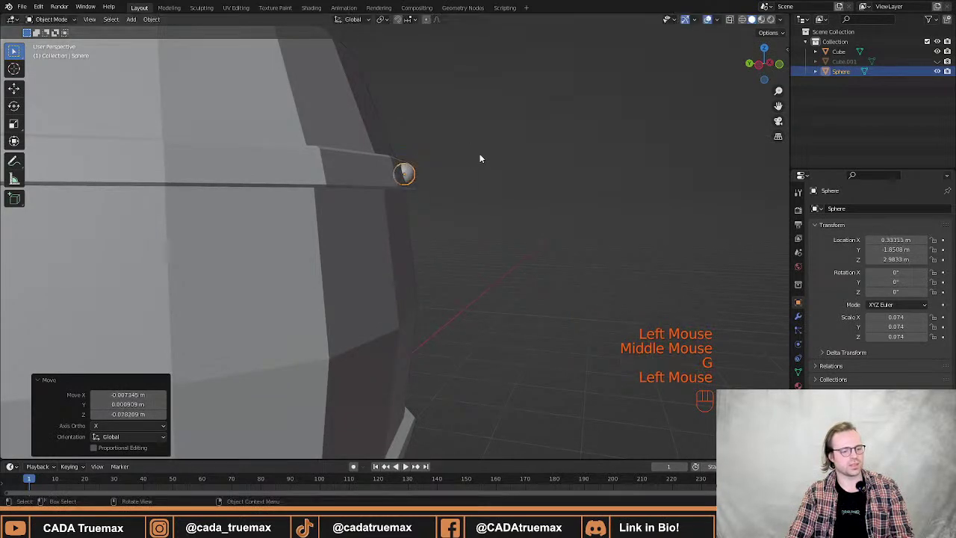
# Sink the sphere slightly deeper into the band's face, shifting it about 0.013 m along Y.
pyautogui.moveTo(480, 159); pyautogui.dragTo(343, 202, button='middle')
pyautogui.scroll(3, 383, 219)
pyautogui.keyDown('shift'); pyautogui.scroll(1, 382, 219); pyautogui.keyUp('shift')
pyautogui.moveTo(343, 202); pyautogui.dragTo(403, 226, button='middle')
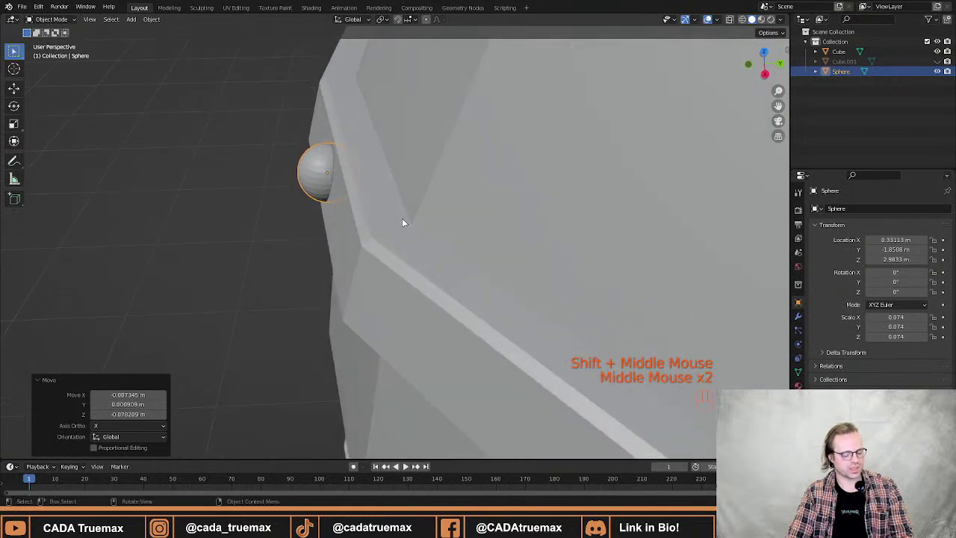
pyautogui.press('g')
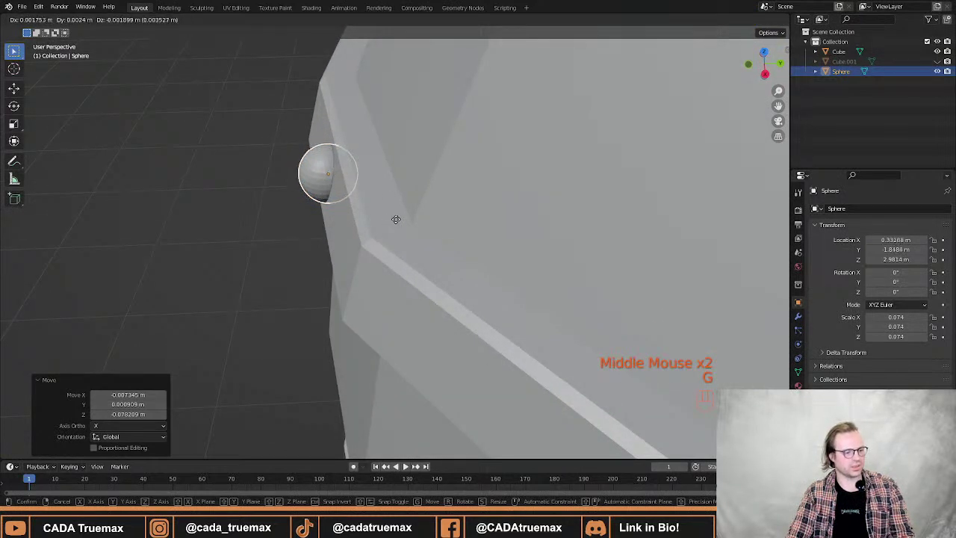
pyautogui.click(398, 214)
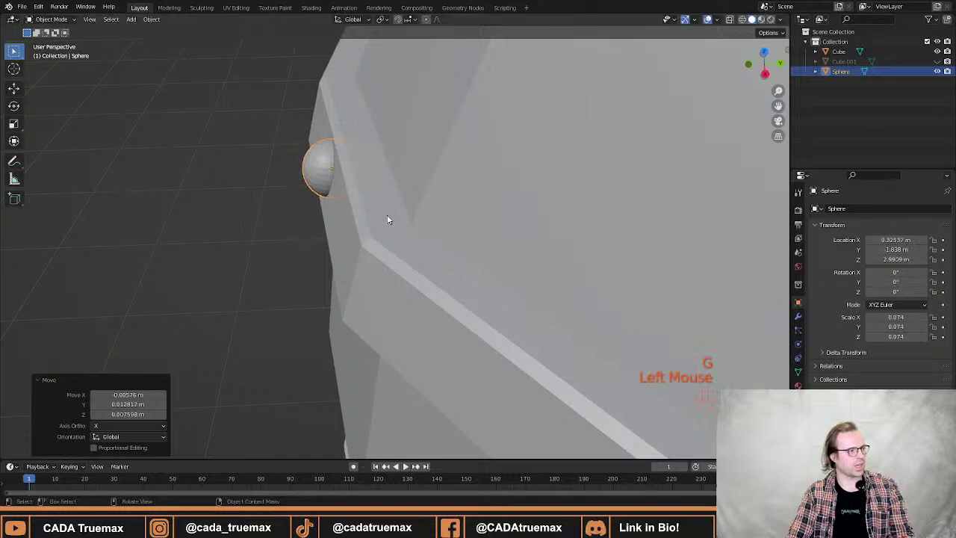
# Lower the sphere about 0.012 m along Z to centre it on the upper band's height.
pyautogui.moveTo(386, 217); pyautogui.dragTo(399, 254, button='middle')
pyautogui.scroll(-3, 395, 185)
pyautogui.press('g')
pyautogui.press('z')
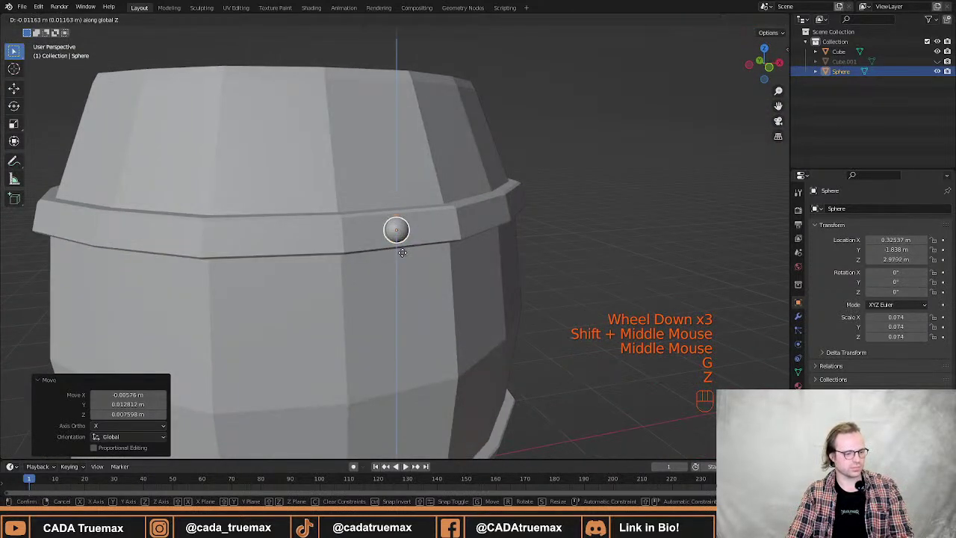
pyautogui.click(472, 257)
pyautogui.keyDown('shift'); pyautogui.moveTo(473, 258); pyautogui.dragTo(441, 262, button='middle'); pyautogui.keyUp('shift')
pyautogui.moveTo(440, 263); pyautogui.dragTo(470, 257, button='middle')
pyautogui.scroll(-2, 307, 241)
pyautogui.scroll(-2, 374, 228)
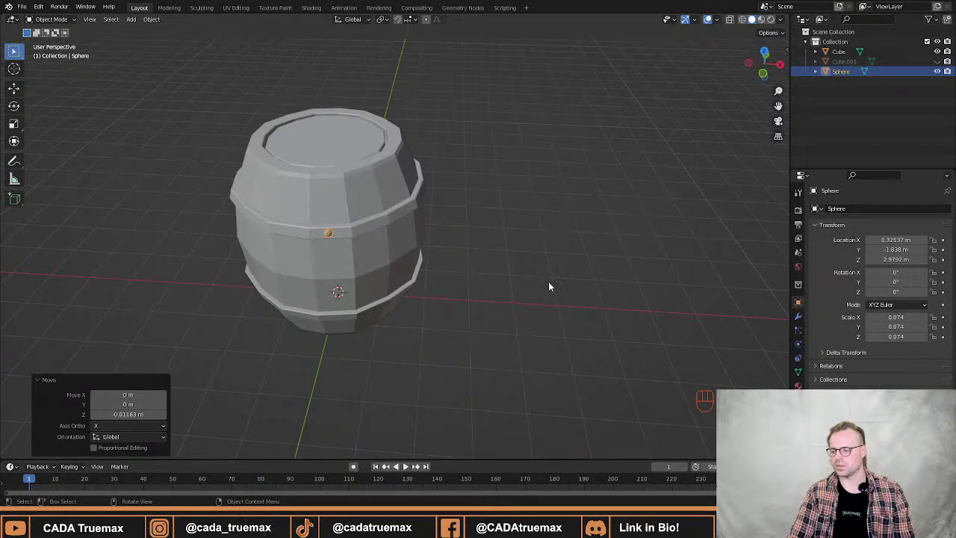
# Enter Edit Mode on the sphere and select all of its faces in face selection mode.
pyautogui.scroll(3, 444, 261)
pyautogui.moveTo(443, 260)
pyautogui.mouseDown(button='middle')
pyautogui.moveTo(421, 241)
pyautogui.moveTo(448, 262)
pyautogui.mouseUp(button='middle')
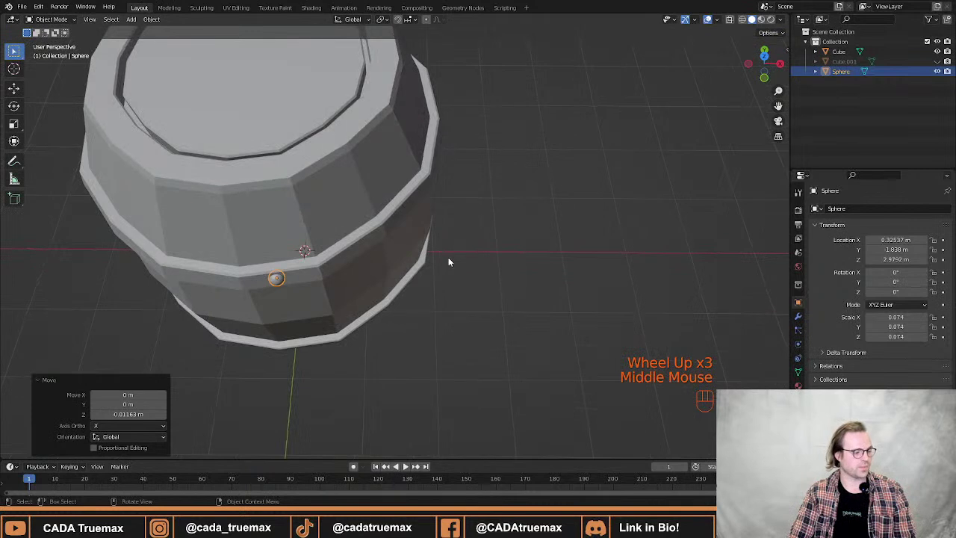
pyautogui.scroll(-2, 506, 228)
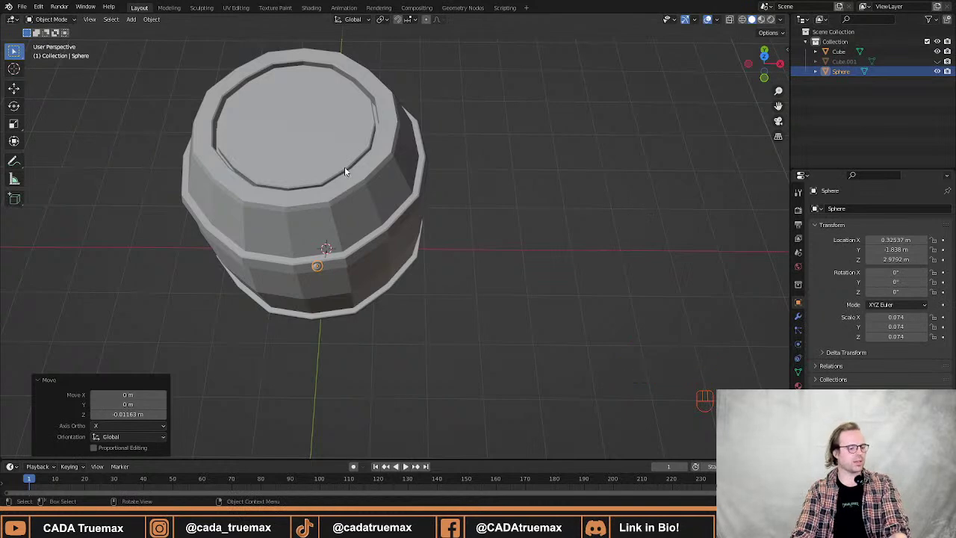
pyautogui.press('Tab')
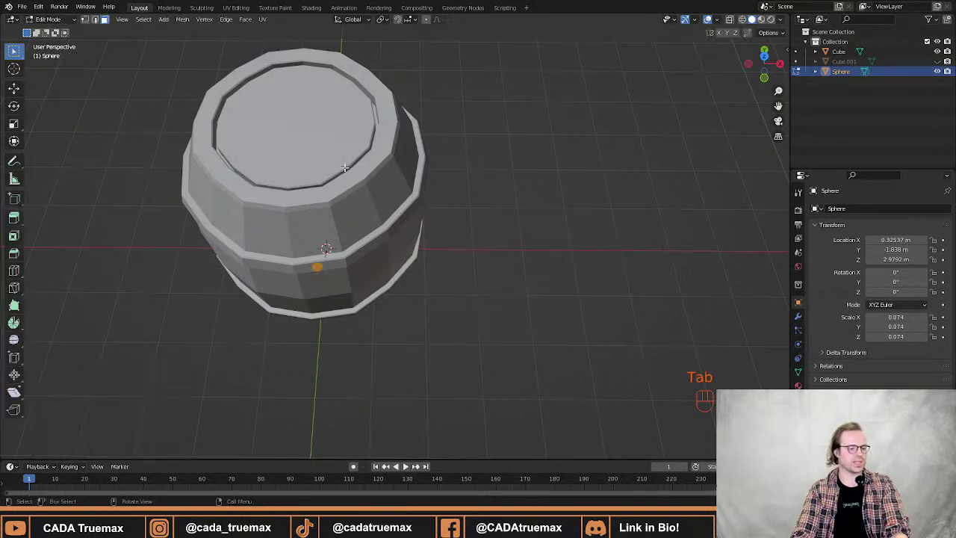
pyautogui.moveTo(344, 171); pyautogui.dragTo(443, 227, button='middle')
pyautogui.scroll(-1, 424, 235)
pyautogui.scroll(1, 443, 161)
pyautogui.scroll(2, 443, 161)
pyautogui.press('3')
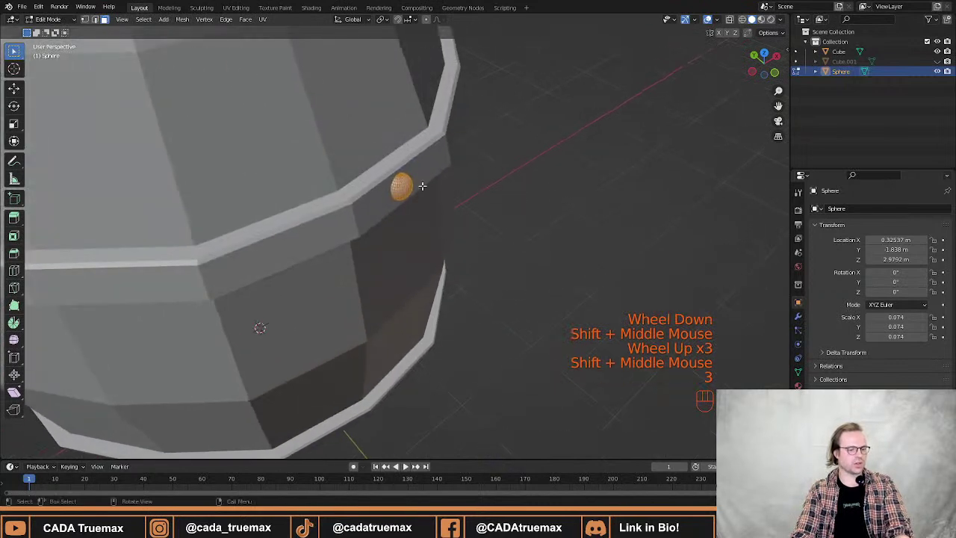
pyautogui.moveTo(463, 178); pyautogui.dragTo(482, 177, button='middle')
pyautogui.press('a')
pyautogui.moveTo(555, 179); pyautogui.dragTo(525, 183, button='middle')
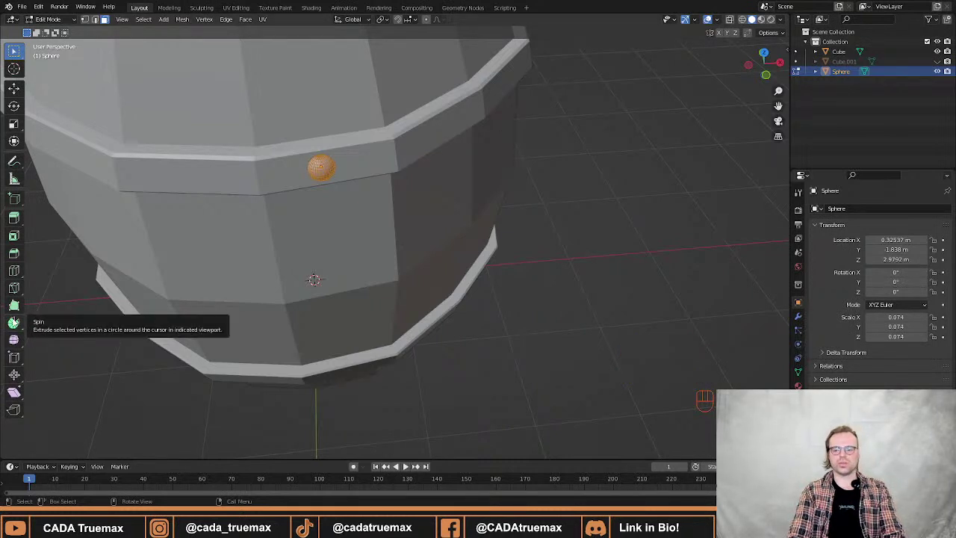
# Spin the rivet 360° around the barrel's Z axis with 18 steps, centred at 0 m.
pyautogui.click(14, 324)
pyautogui.moveTo(133, 252); pyautogui.dragTo(224, 269, button='middle')
pyautogui.scroll(-3, 224, 269)
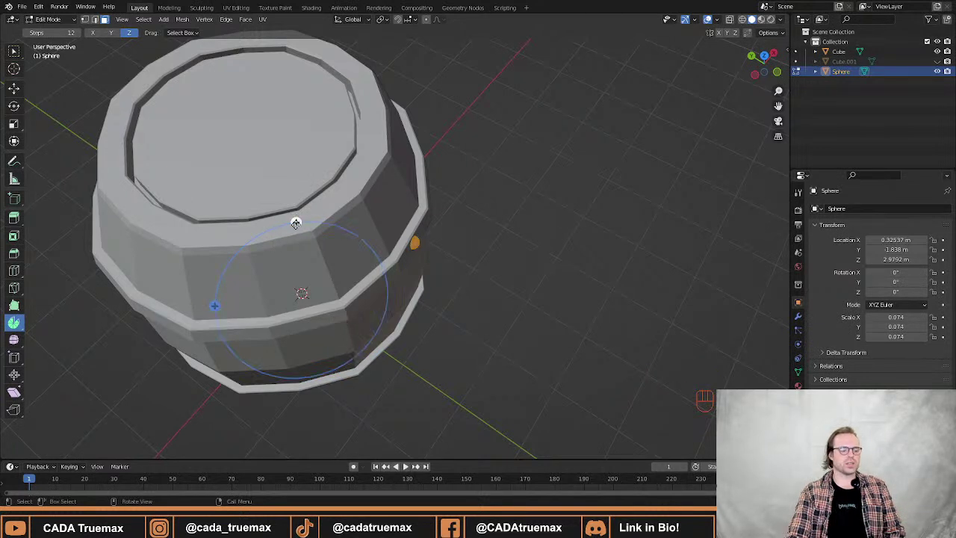
pyautogui.moveTo(295, 222); pyautogui.dragTo(297, 243)
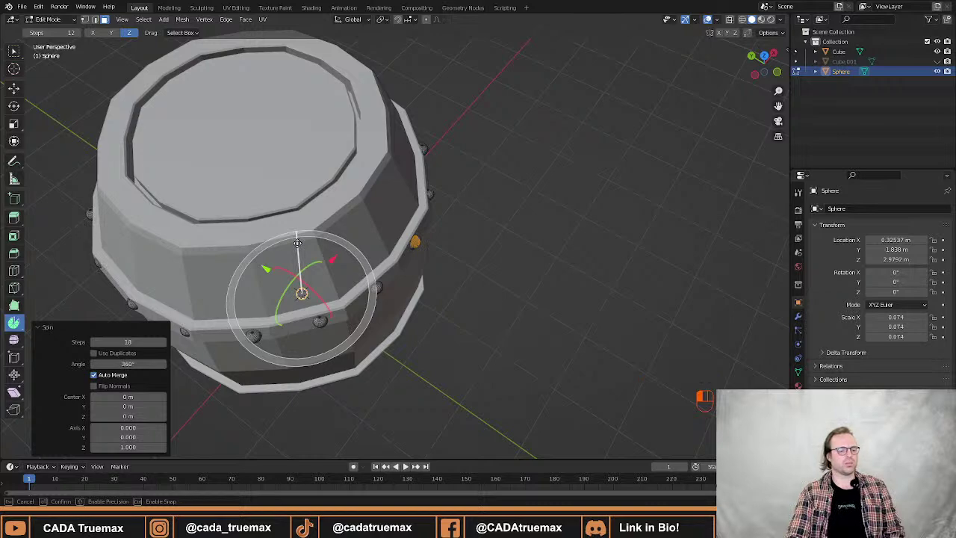
pyautogui.moveTo(297, 243); pyautogui.dragTo(297, 243)
pyautogui.moveTo(297, 243); pyautogui.dragTo(419, 284, button='middle')
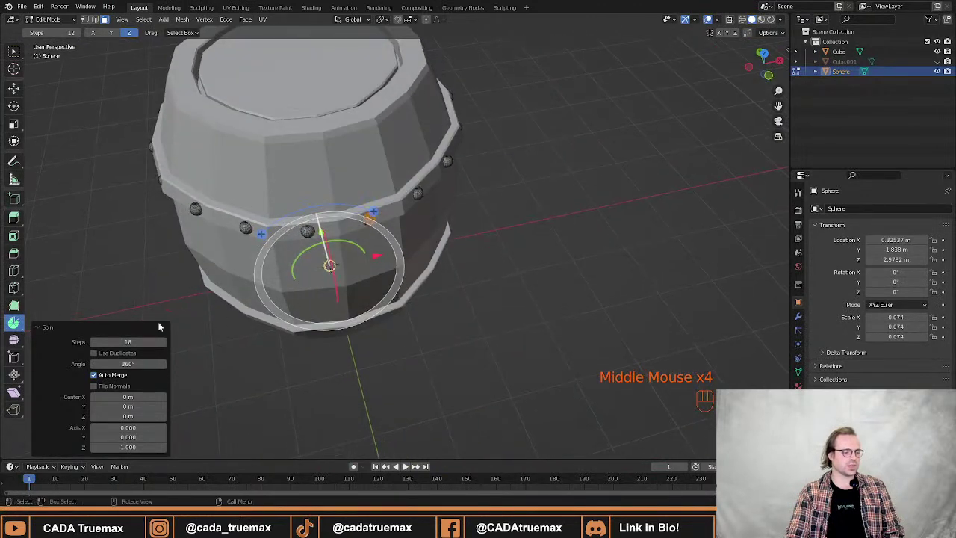
# Switch the spin to use duplicates and set it to 12 steps.
pyautogui.click(94, 354)
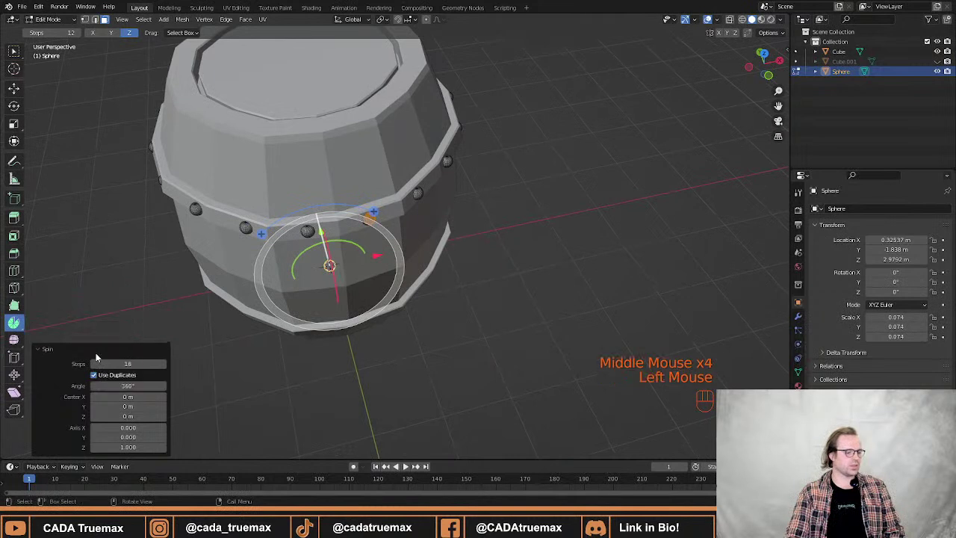
pyautogui.doubleClick(145, 364)
pyautogui.press('Return')
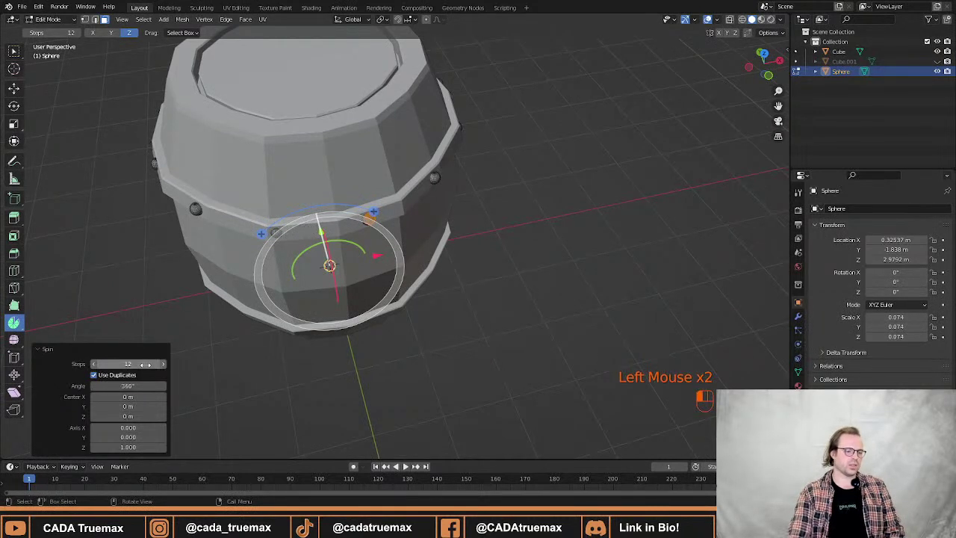
# Select all the rivets in the ring around the upper band, checking them with X-ray on before turning it off.
pyautogui.moveTo(556, 228)
pyautogui.mouseDown(button='middle')
pyautogui.moveTo(522, 209)
pyautogui.moveTo(566, 201)
pyautogui.moveTo(555, 223)
pyautogui.mouseUp(button='middle')
pyautogui.scroll(3, 399, 180)
pyautogui.moveTo(403, 178); pyautogui.dragTo(558, 167, button='middle')
pyautogui.scroll(-1, 433, 186)
pyautogui.scroll(-1, 441, 190)
pyautogui.scroll(-1, 537, 200)
pyautogui.scroll(-1, 538, 200)
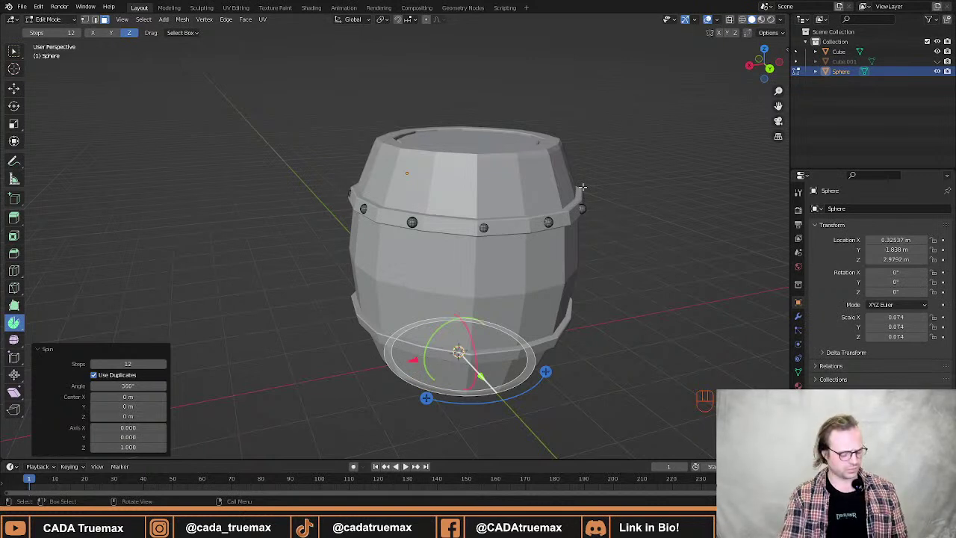
pyautogui.hotkey('alt', 'z')
pyautogui.press('a')
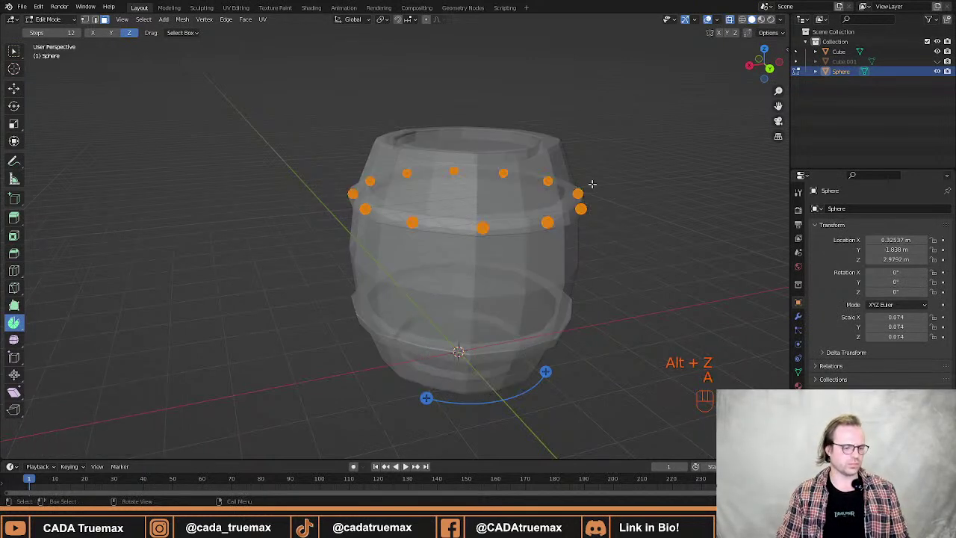
pyautogui.hotkey('alt', 'z')
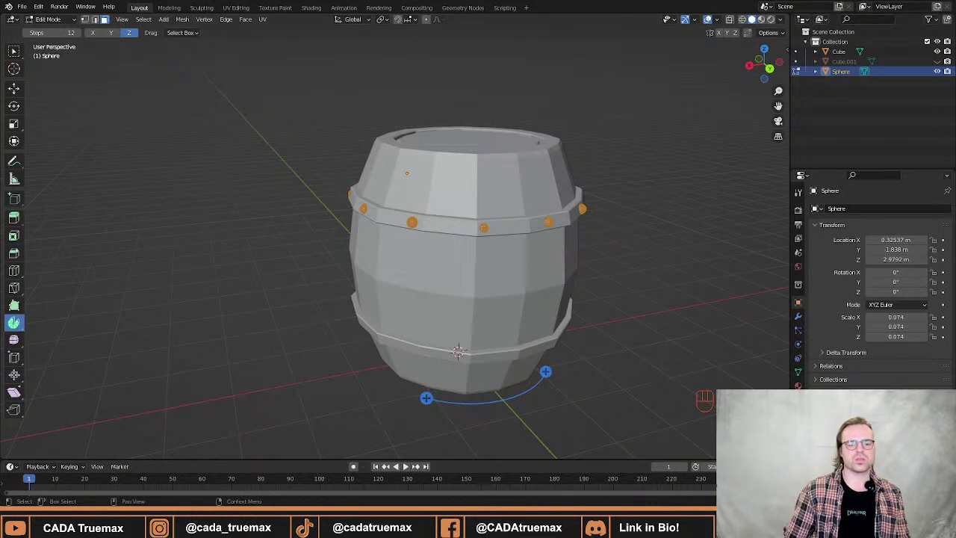
# Examine from all sides of the barrel how the rivets sit against the upper band's flat faces and corners.
pyautogui.doubleClick(753, 21)
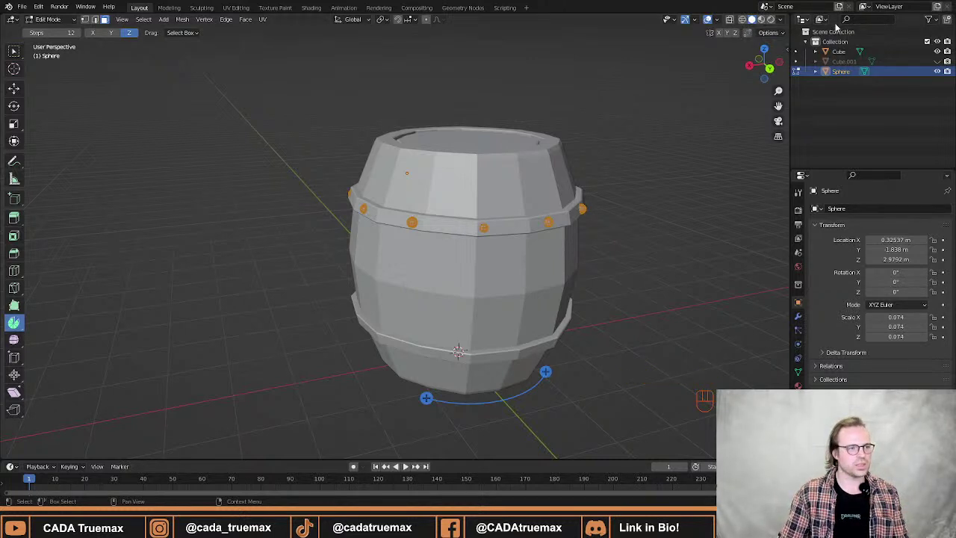
pyautogui.scroll(-3, 628, 119)
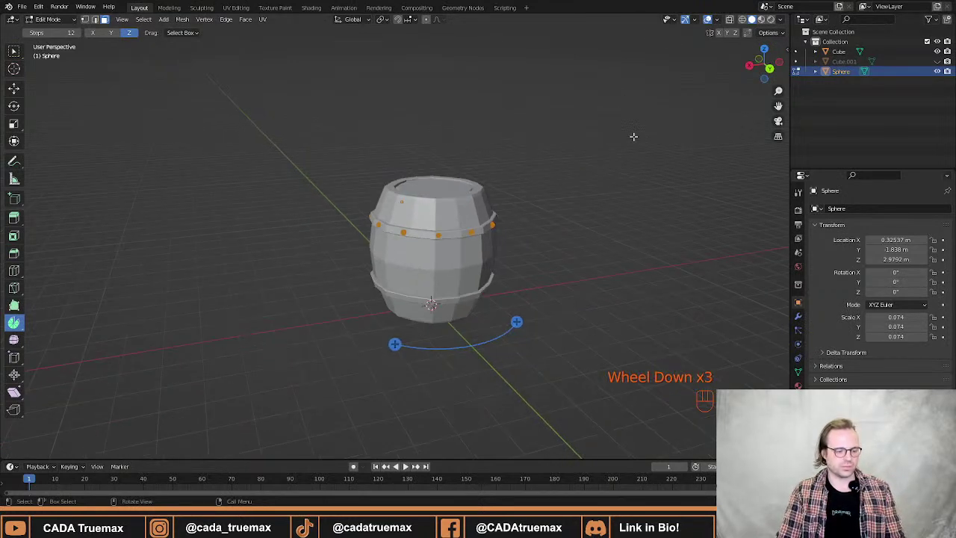
pyautogui.moveTo(645, 154); pyautogui.dragTo(468, 234, button='middle')
pyautogui.scroll(2, 493, 212)
pyautogui.scroll(1, 485, 224)
pyautogui.scroll(2, 408, 258)
pyautogui.scroll(-2, 458, 250)
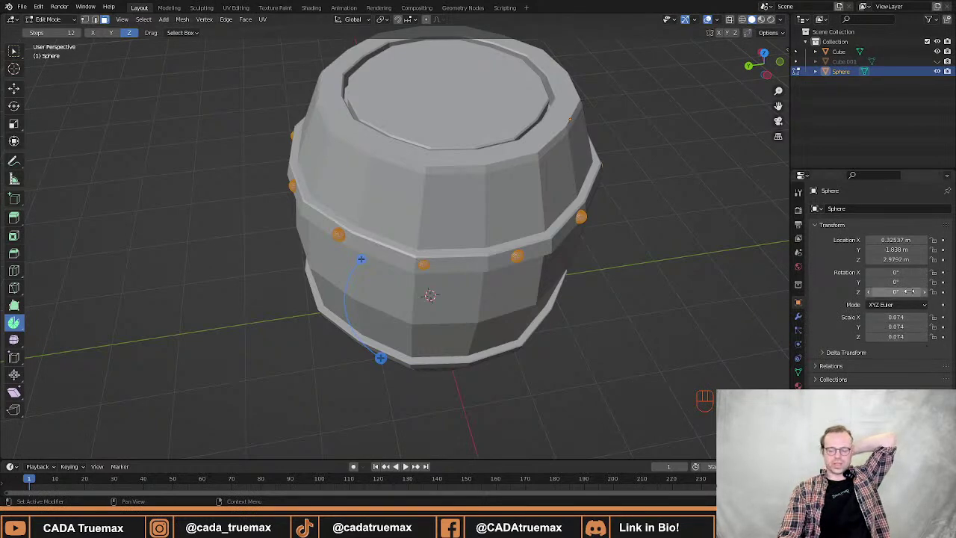
pyautogui.moveTo(687, 276); pyautogui.dragTo(651, 260, button='middle')
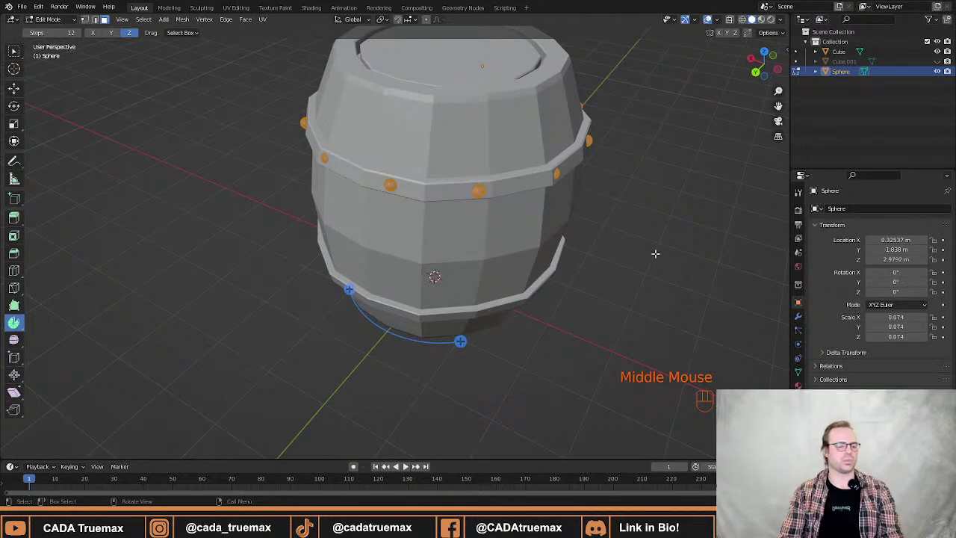
pyautogui.keyDown('shift'); pyautogui.moveTo(482, 213); pyautogui.dragTo(517, 237, button='middle'); pyautogui.keyUp('shift')
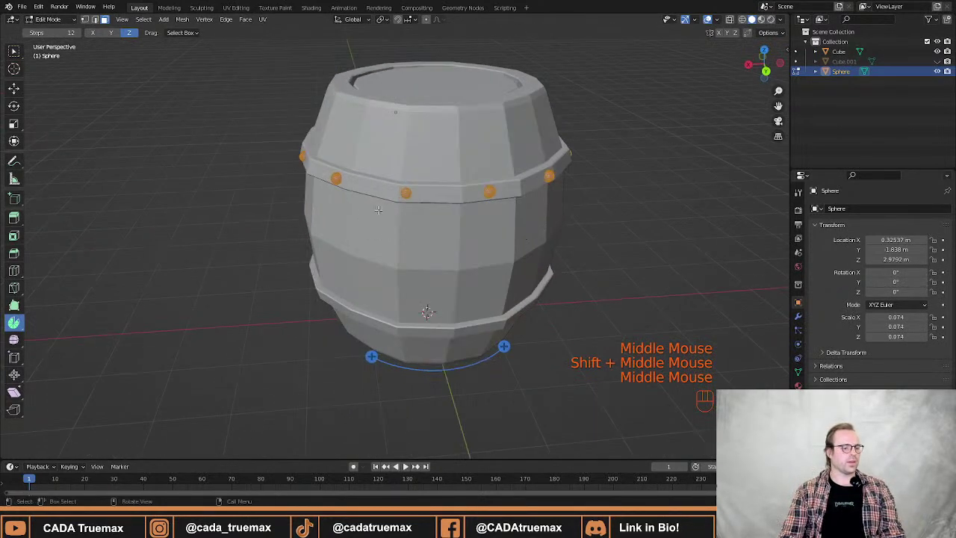
pyautogui.moveTo(378, 210); pyautogui.dragTo(578, 273, button='middle')
pyautogui.scroll(1, 352, 321)
pyautogui.keyDown('shift'); pyautogui.scroll(1, 351, 321); pyautogui.keyUp('shift')
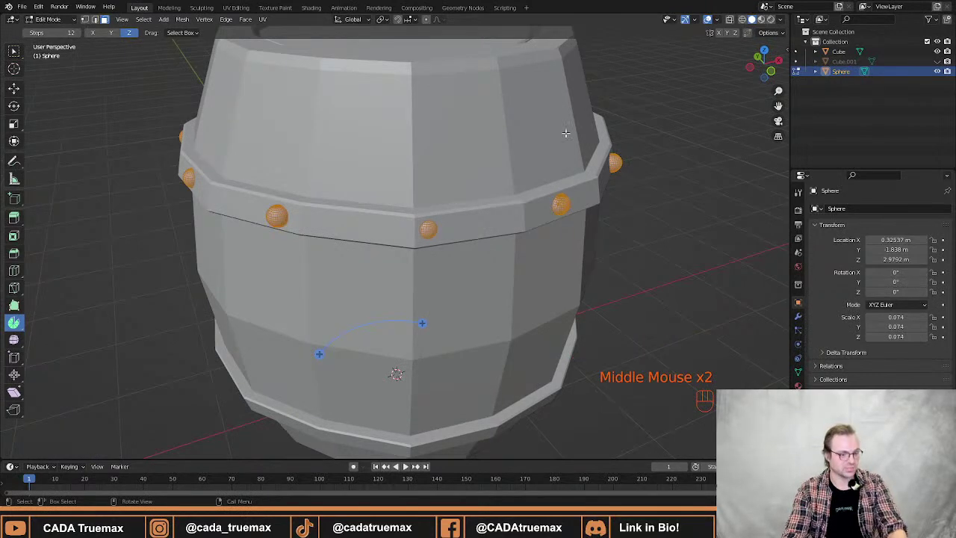
pyautogui.scroll(2, 565, 133)
pyautogui.moveTo(566, 133)
pyautogui.mouseDown(button='middle')
pyautogui.moveTo(634, 145)
pyautogui.moveTo(545, 202)
pyautogui.moveTo(491, 160)
pyautogui.moveTo(550, 167)
pyautogui.moveTo(563, 142)
pyautogui.mouseUp(button='middle')
pyautogui.scroll(-2, 563, 137)
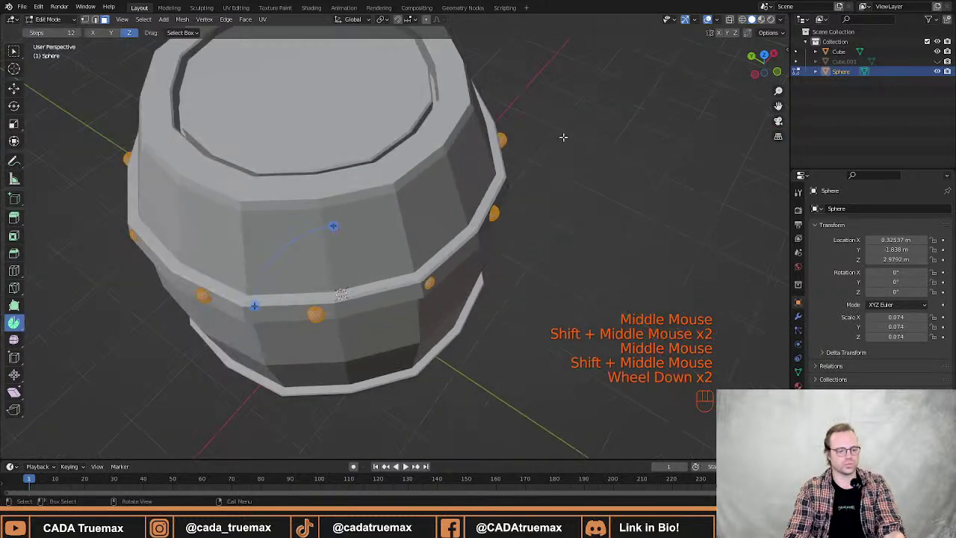
pyautogui.scroll(-3, 563, 137)
pyautogui.moveTo(438, 154); pyautogui.dragTo(521, 151, button='middle')
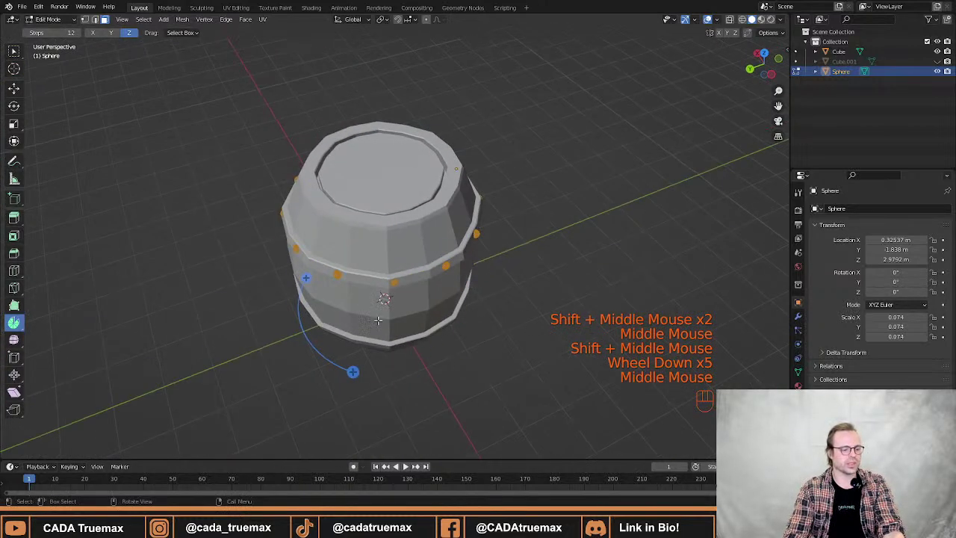
pyautogui.moveTo(365, 148); pyautogui.dragTo(605, 212, button='middle')
pyautogui.scroll(2, 575, 188)
# Select only the sunken rivet beside a band corner and move it horizontally about -0.041 m in X and -0.014 m in Y.
pyautogui.click(614, 240)
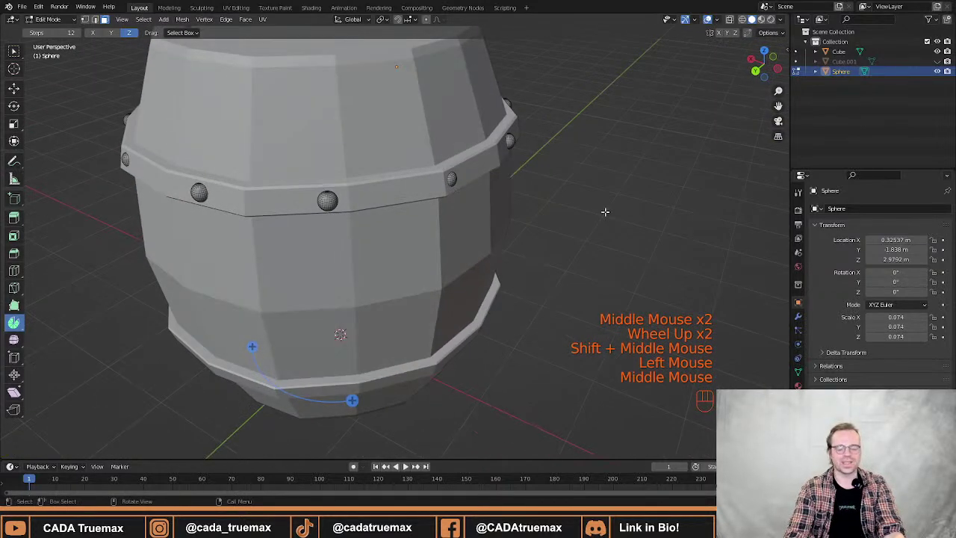
pyautogui.keyDown('shift'); pyautogui.scroll(1, 535, 211); pyautogui.keyUp('shift')
pyautogui.keyDown('shift'); pyautogui.moveTo(535, 211); pyautogui.dragTo(519, 180, button='middle'); pyautogui.keyUp('shift')
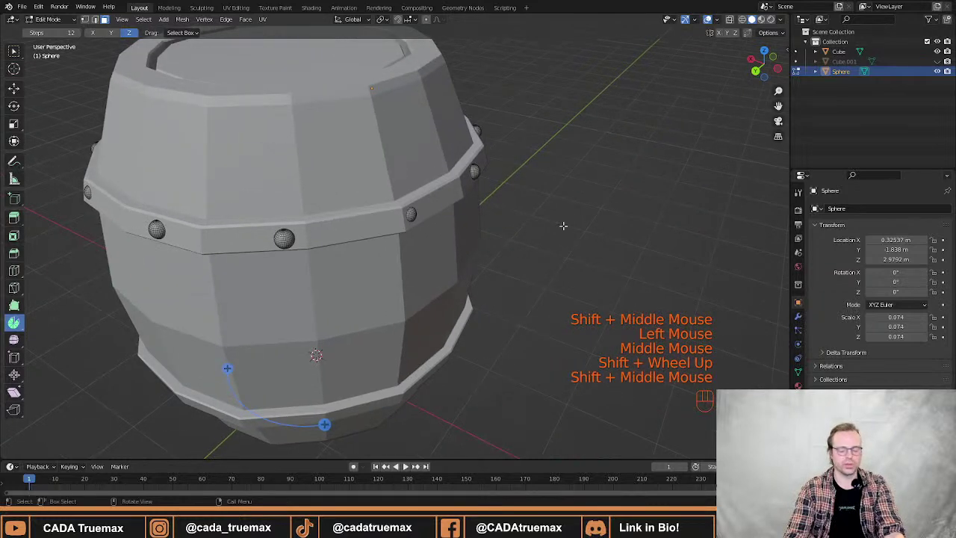
pyautogui.scroll(2, 523, 289)
pyautogui.keyDown('shift'); pyautogui.scroll(1, 519, 256); pyautogui.keyUp('shift')
pyautogui.keyDown('shift'); pyautogui.moveTo(518, 256); pyautogui.dragTo(501, 253, button='middle'); pyautogui.keyUp('shift')
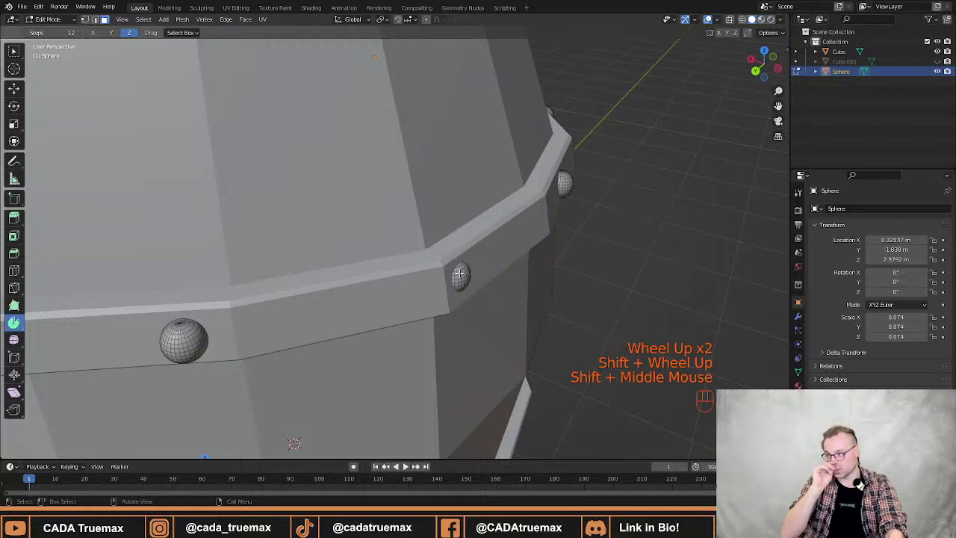
pyautogui.press('l')
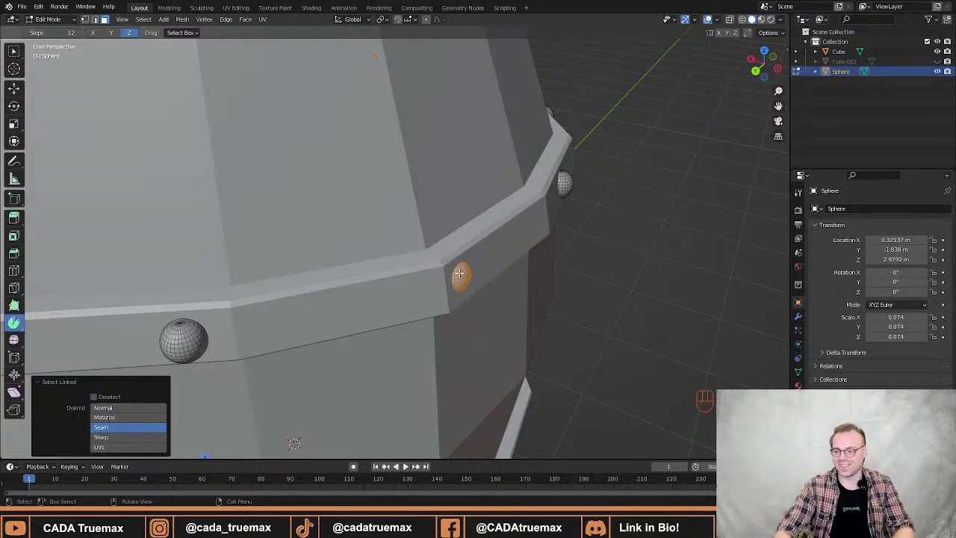
pyautogui.moveTo(441, 135); pyautogui.dragTo(510, 199, button='middle')
pyautogui.press('g')
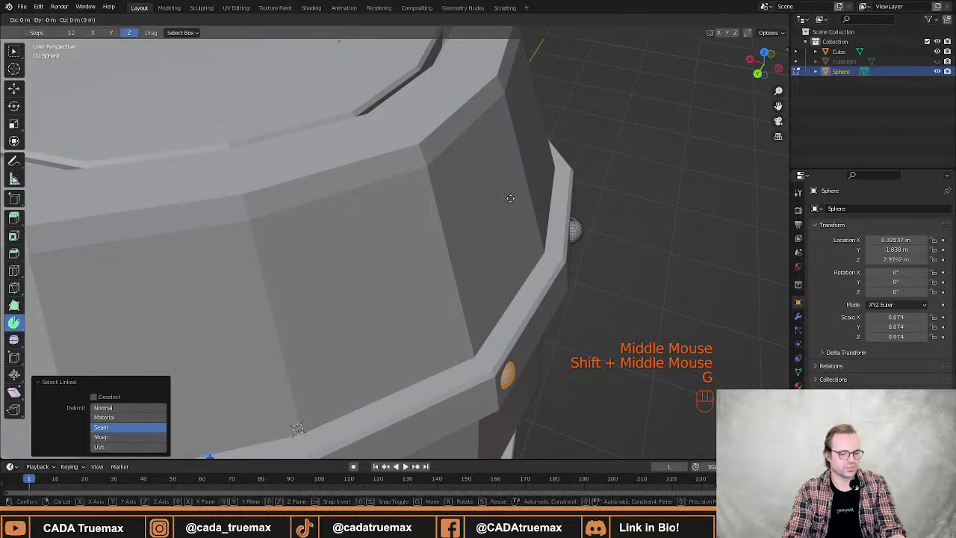
pyautogui.hotkey('shift', 'z')
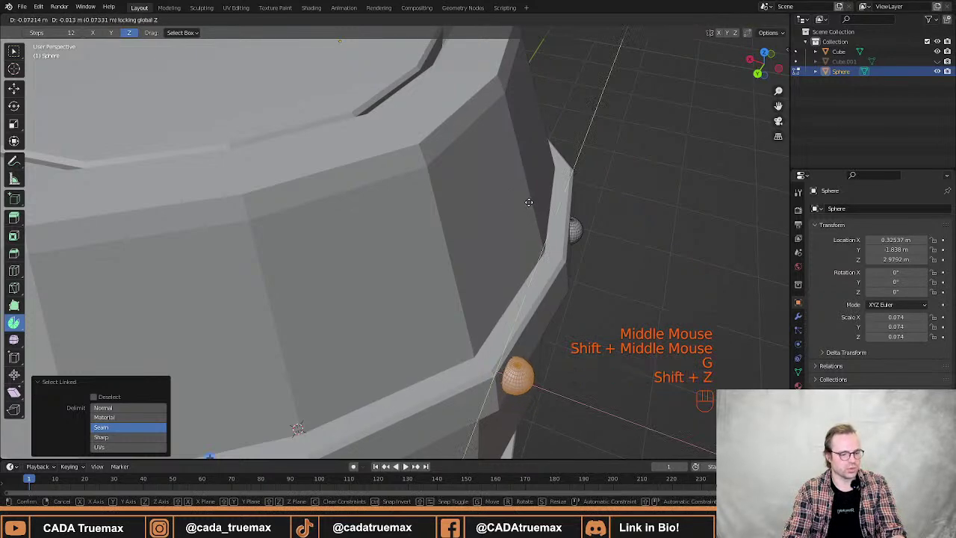
pyautogui.click(519, 213)
# Select the protruding neighbouring rivet and move it horizontally about 0.02 m in X and -0.015 m in Y, into the band's face.
pyautogui.keyDown('shift'); pyautogui.moveTo(518, 217); pyautogui.dragTo(448, 228, button='middle'); pyautogui.keyUp('shift')
pyautogui.scroll(-1, 521, 208)
pyautogui.scroll(2, 472, 256)
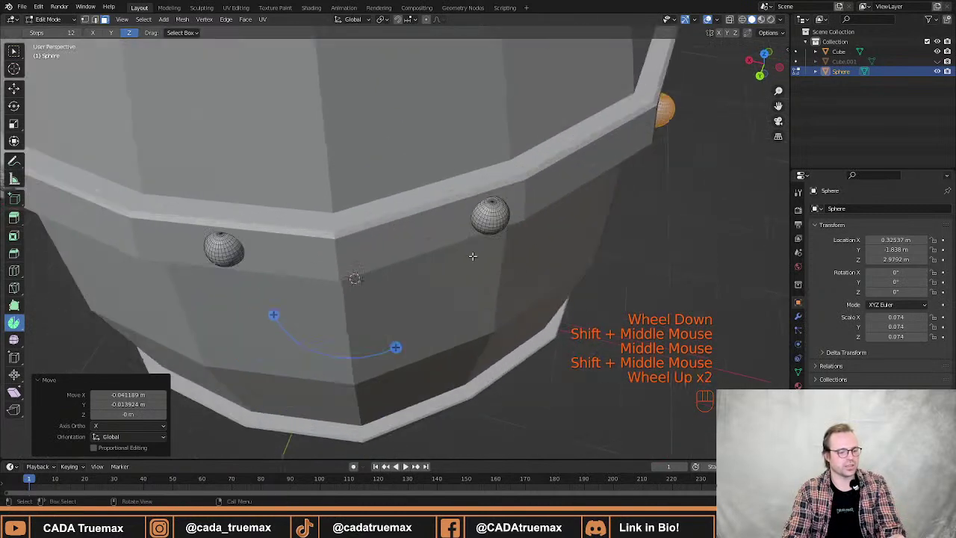
pyautogui.click(487, 224)
pyautogui.press('l')
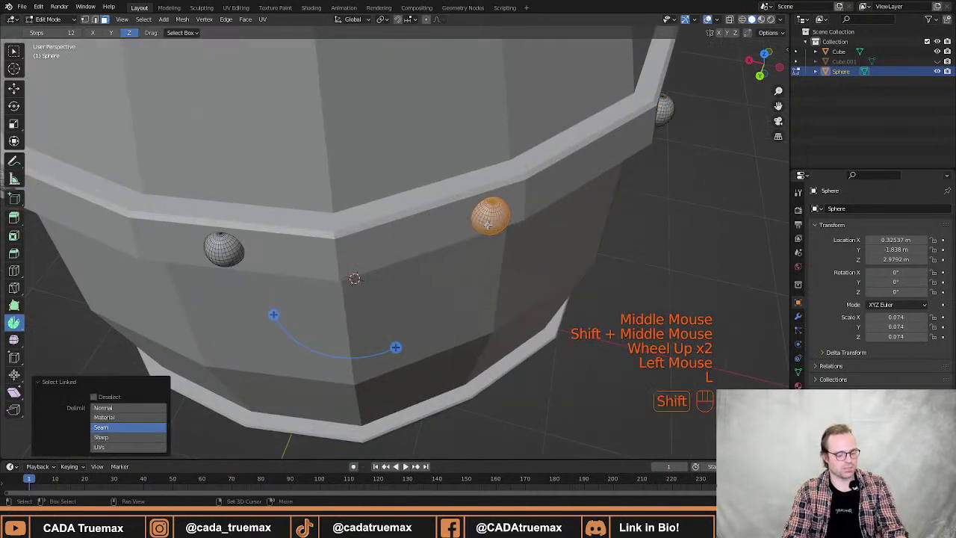
pyautogui.press('g')
pyautogui.hotkey('shift', 'z')
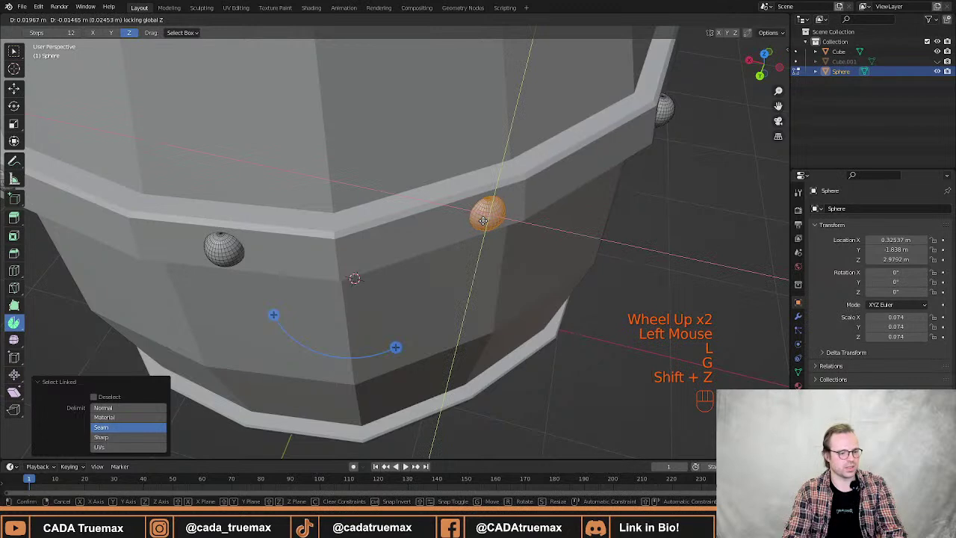
pyautogui.click(484, 221)
# Select the sunken rivet beside the next band corner and move it slightly outward with the Z axis locked.
pyautogui.scroll(-2, 478, 239)
pyautogui.keyDown('shift'); pyautogui.moveTo(484, 221); pyautogui.dragTo(453, 239, button='middle'); pyautogui.keyUp('shift')
pyautogui.scroll(2, 477, 267)
pyautogui.keyDown('shift'); pyautogui.scroll(1, 477, 268); pyautogui.keyUp('shift')
pyautogui.scroll(1, 451, 232)
pyautogui.click(452, 230)
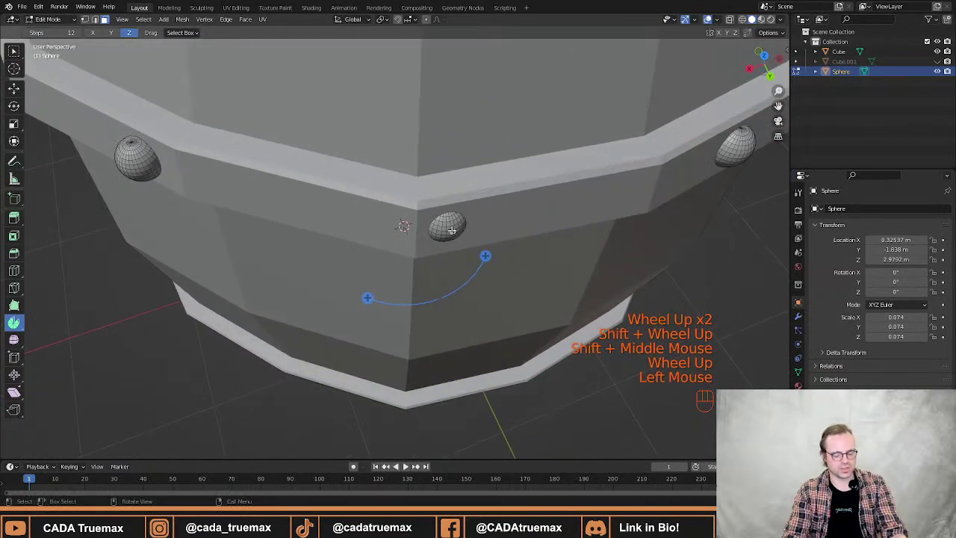
pyautogui.press('l')
pyautogui.hotkey('shift', 'z')
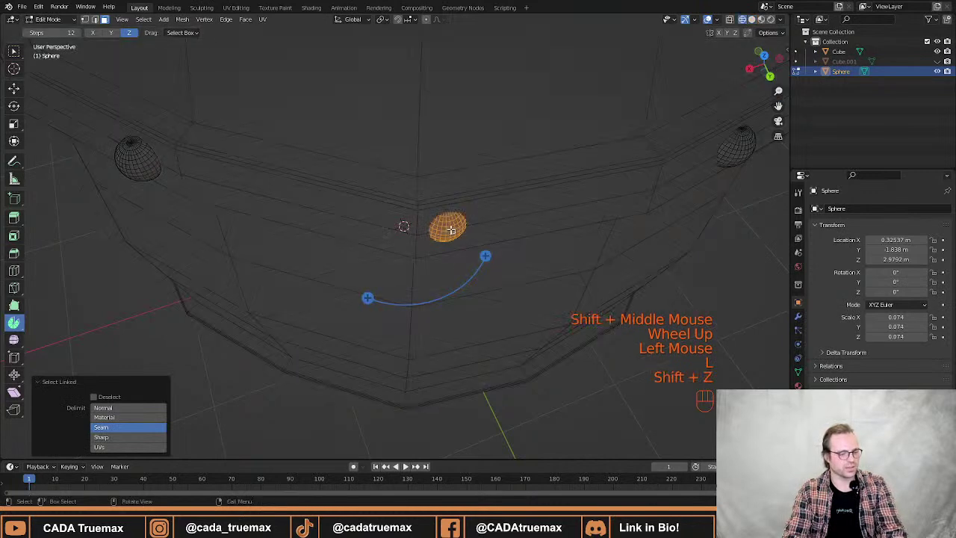
pyautogui.hotkey('shift', 'z')
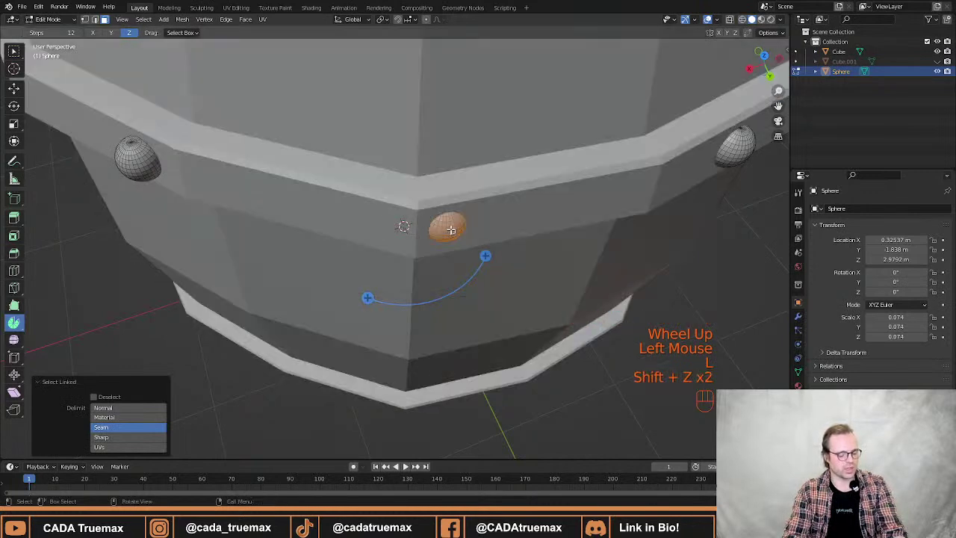
pyautogui.press('g')
pyautogui.press('z')
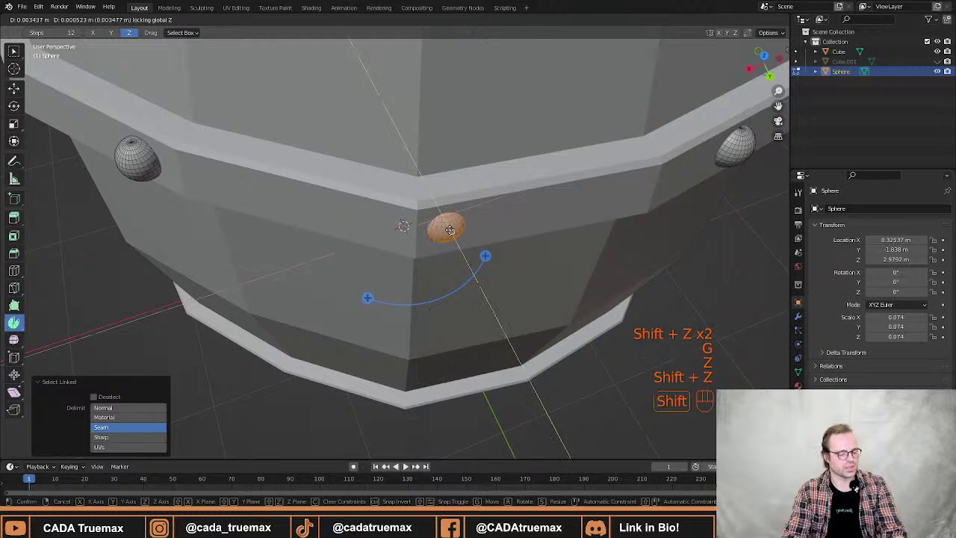
pyautogui.hotkey('shift', 'z')
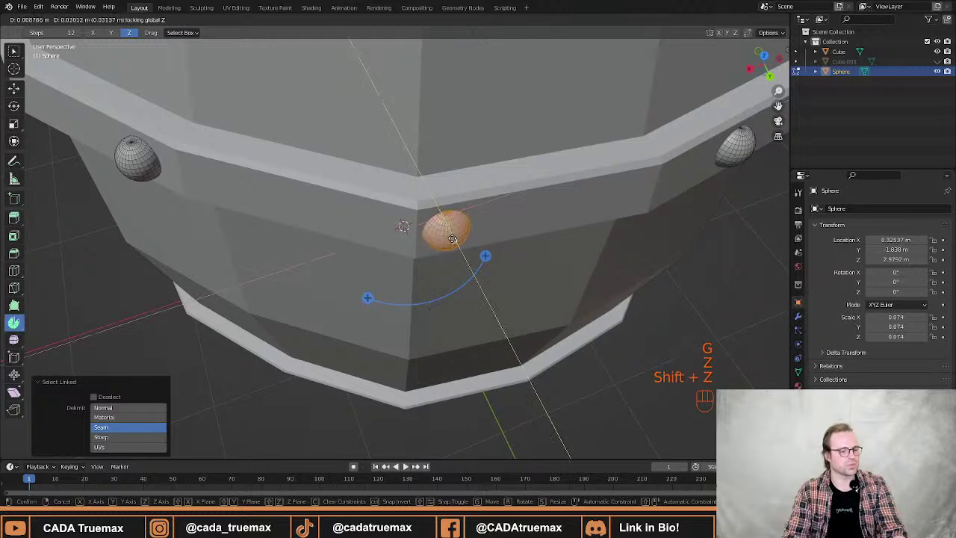
pyautogui.click(452, 235)
# Select the next rivet along the band and move it horizontally about 0.038 m in X and -0.082 m in Y.
pyautogui.middleClick(383, 219)
pyautogui.keyDown('shift'); pyautogui.moveTo(383, 219); pyautogui.dragTo(455, 235, button='middle'); pyautogui.keyUp('shift')
pyautogui.click(464, 237)
pyautogui.press('l')
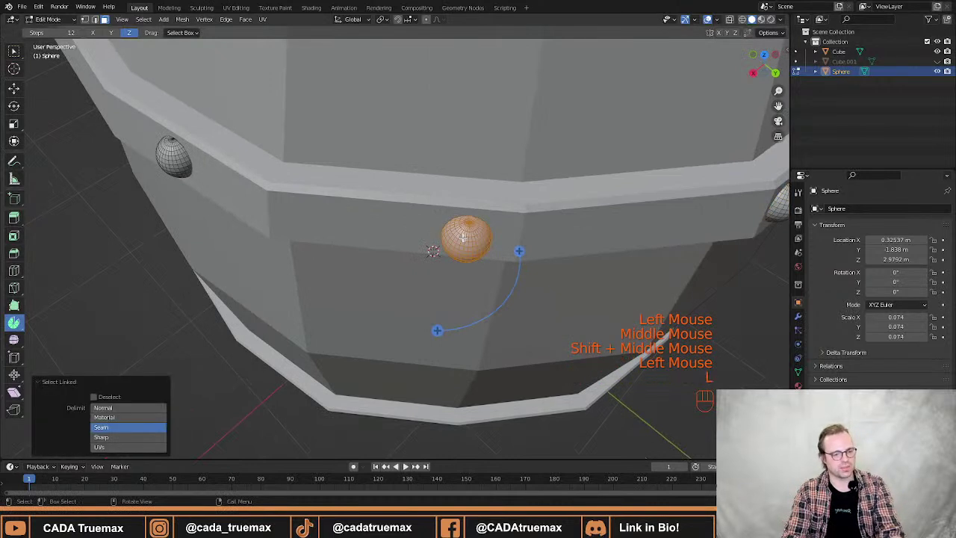
pyautogui.press('g')
pyautogui.hotkey('shift', 'z')
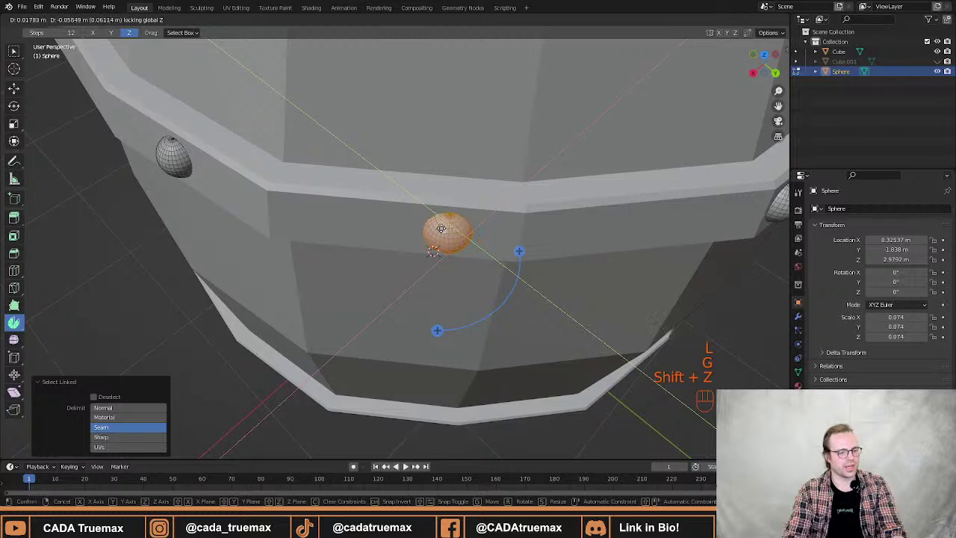
pyautogui.click(468, 228)
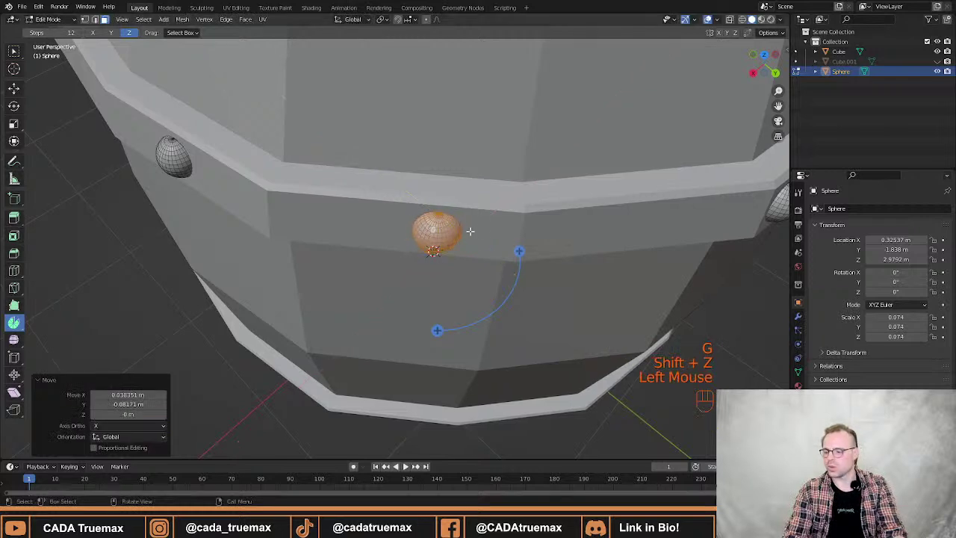
# Examine the neighbouring rivets around the band for ones sitting too deep in or too far off its faces.
pyautogui.moveTo(463, 226); pyautogui.dragTo(463, 209, button='middle')
pyautogui.click(491, 237)
pyautogui.scroll(1, 490, 237)
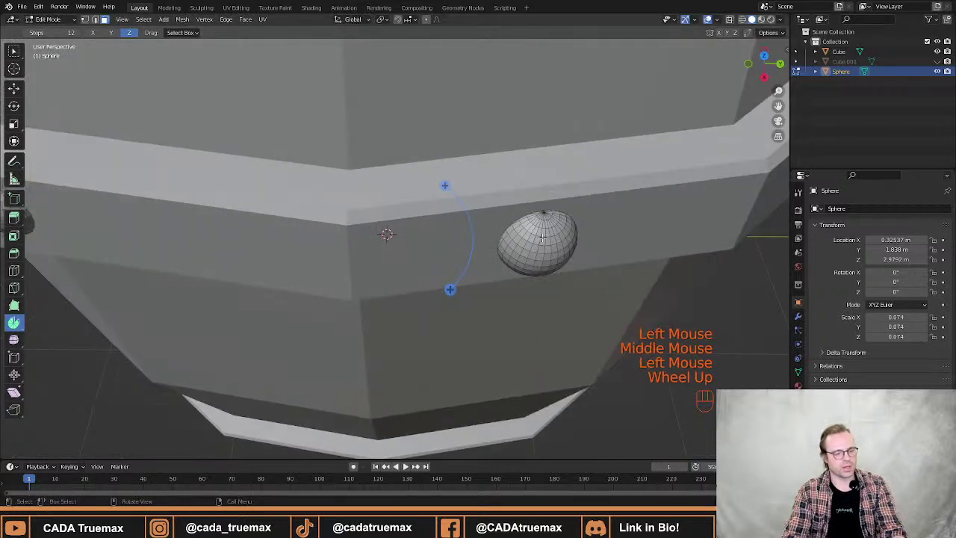
pyautogui.click(543, 239)
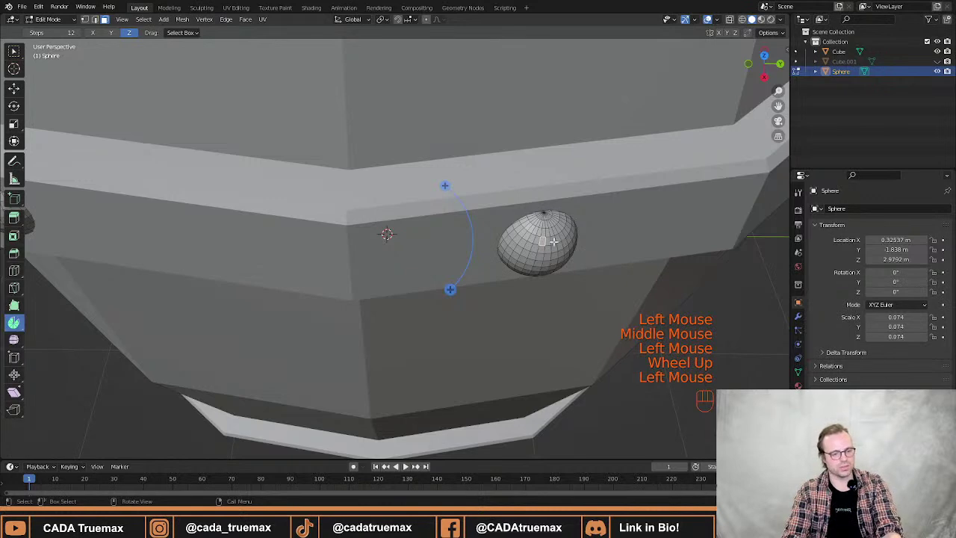
pyautogui.press('l')
pyautogui.scroll(-2, 550, 241)
pyautogui.moveTo(550, 242); pyautogui.dragTo(577, 233, button='middle')
pyautogui.press('l')
pyautogui.click(647, 239)
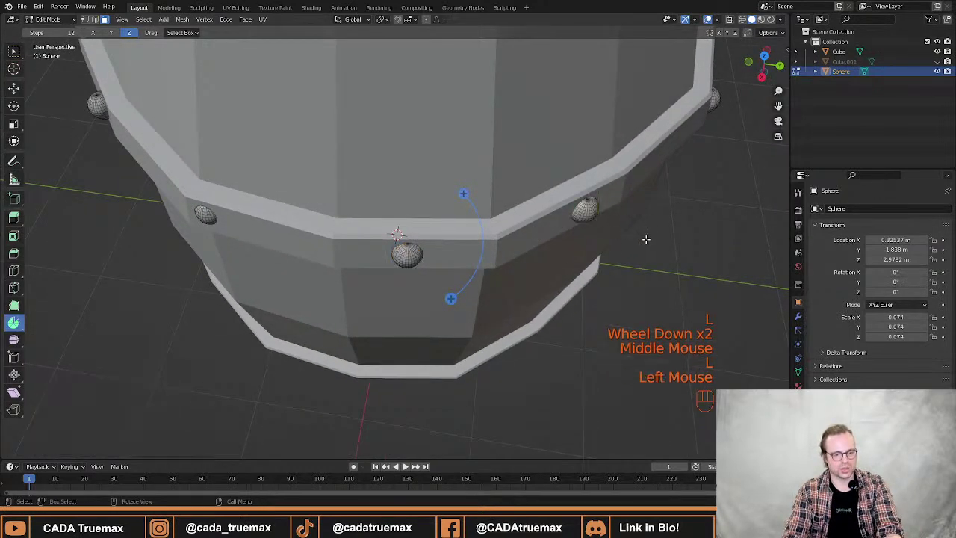
pyautogui.click(415, 247)
pyautogui.press('l')
pyautogui.click(423, 252)
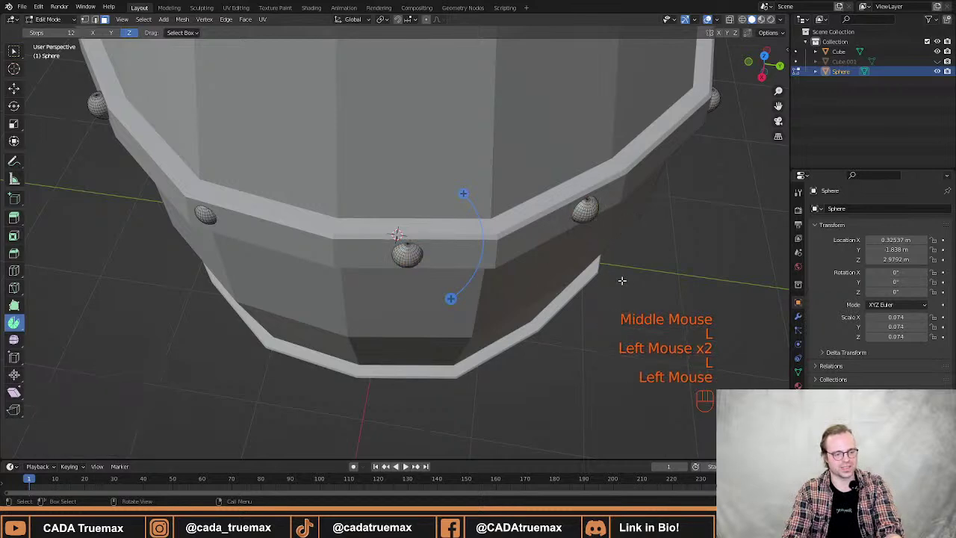
pyautogui.press('l')
pyautogui.moveTo(409, 256); pyautogui.dragTo(359, 227, button='middle')
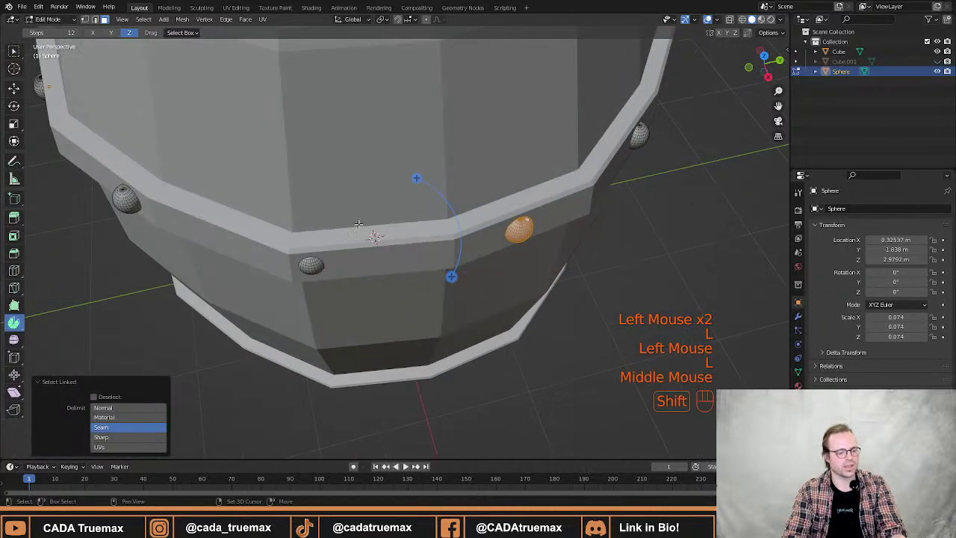
# Select the sunken rivet beside the band corner and move it horizontally about 0.027 m in X and -0.01 m in Y.
pyautogui.scroll(2, 407, 239)
pyautogui.click(448, 232)
pyautogui.press('l')
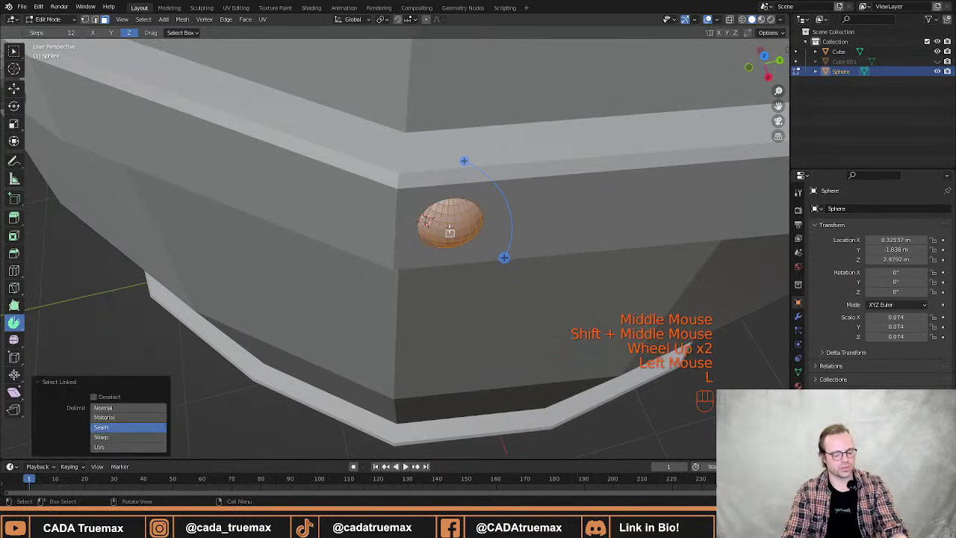
pyautogui.press('g')
pyautogui.hotkey('shift', 'z')
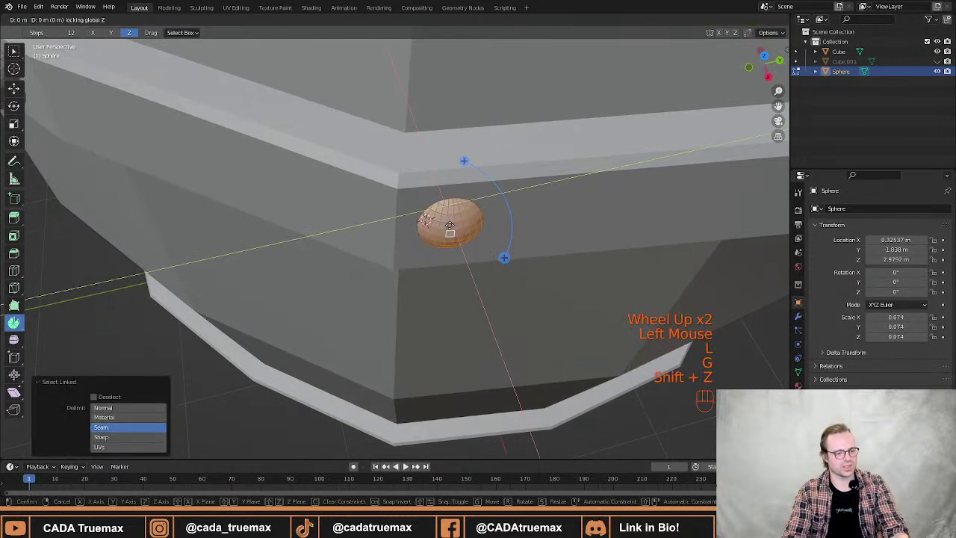
pyautogui.click(451, 239)
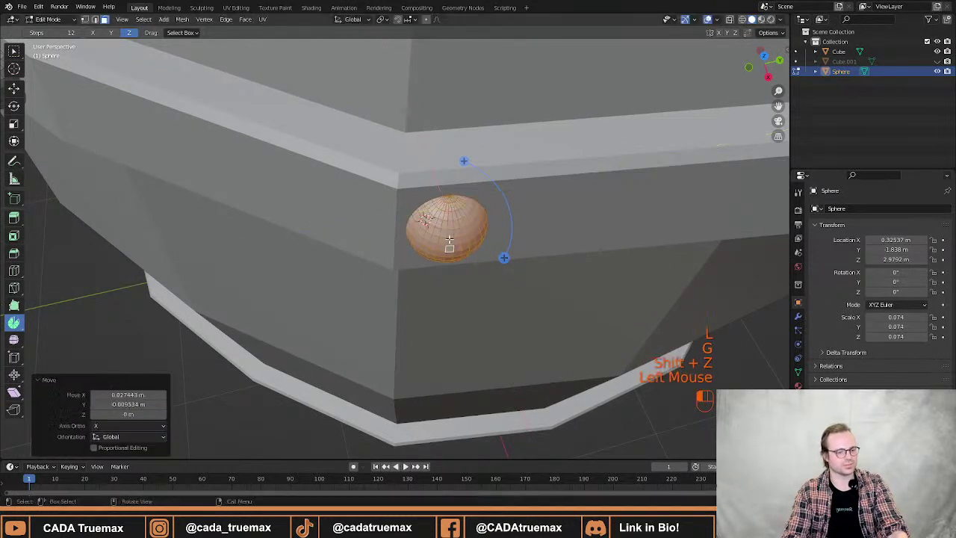
# Select the next protruding rivet along the band and move it horizontally about -0.053 m in X and 0.001 m in Y.
pyautogui.moveTo(387, 221); pyautogui.dragTo(421, 222, button='middle')
pyautogui.scroll(-3, 415, 227)
pyautogui.keyDown('shift'); pyautogui.moveTo(375, 251); pyautogui.dragTo(424, 260, button='middle'); pyautogui.keyUp('shift')
pyautogui.scroll(2, 424, 260)
pyautogui.scroll(1, 423, 259)
pyautogui.scroll(-2, 426, 260)
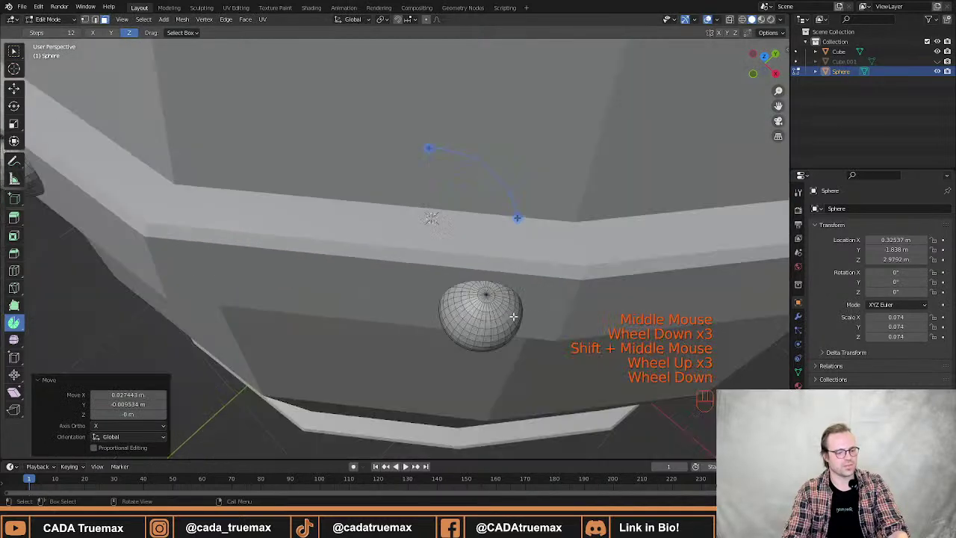
pyautogui.click(454, 287)
pyautogui.press('l')
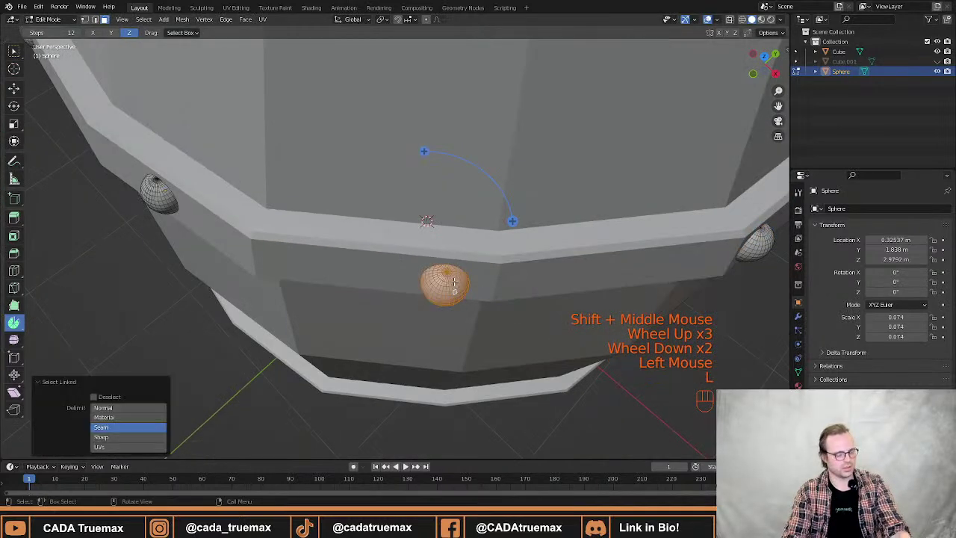
pyautogui.press('g')
pyautogui.hotkey('shift', 'z')
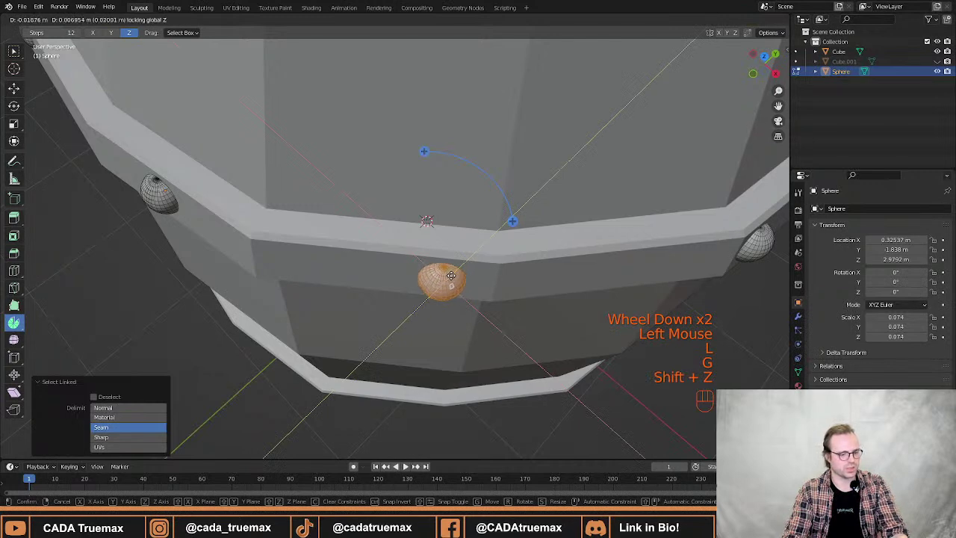
pyautogui.click(439, 275)
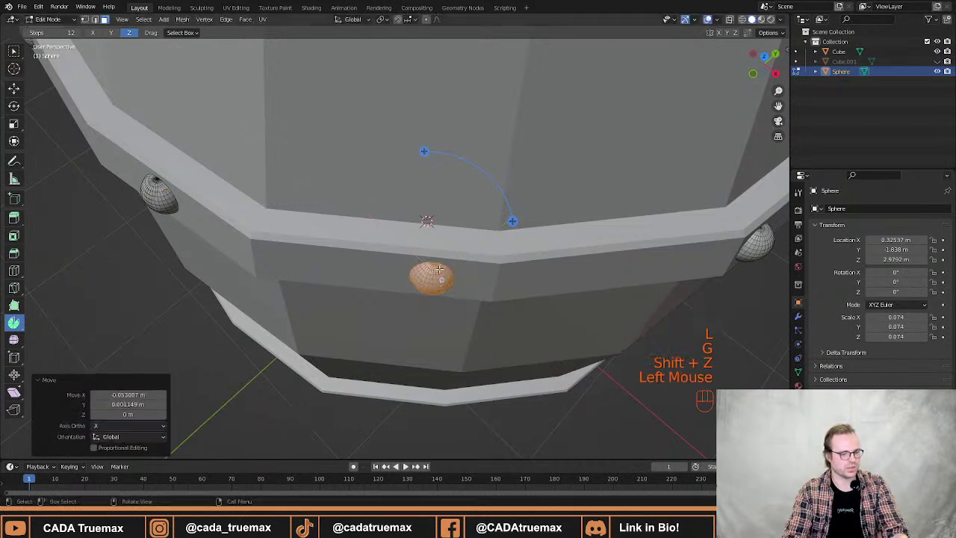
# Select the sunken rivet beside the following band corner and move it outward about -0.025 m in Y with the Z axis locked.
pyautogui.scroll(-2, 339, 209)
pyautogui.keyDown('shift'); pyautogui.moveTo(338, 210); pyautogui.dragTo(351, 216, button='middle'); pyautogui.keyUp('shift')
pyautogui.moveTo(351, 217); pyautogui.dragTo(420, 352, button='middle')
pyautogui.scroll(3, 427, 296)
pyautogui.click(421, 373)
pyautogui.press('l')
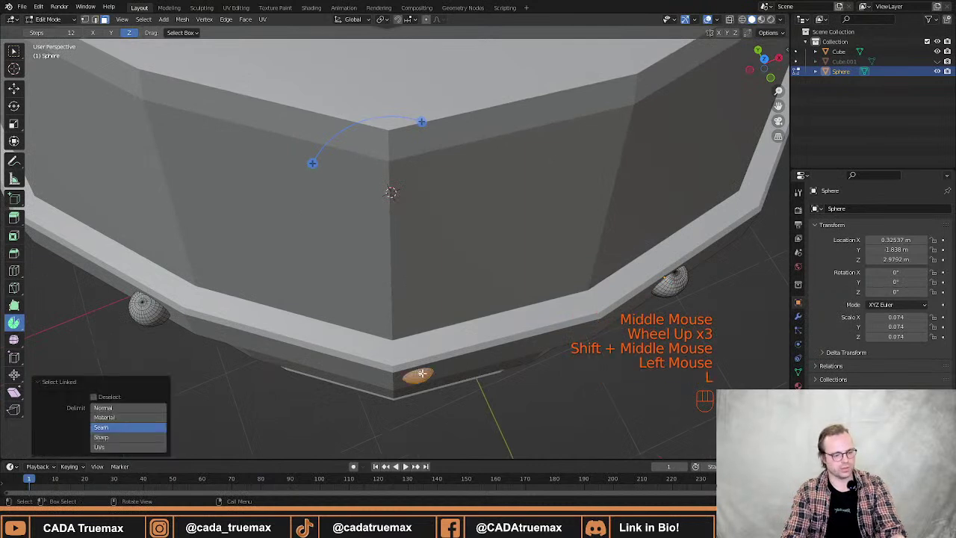
pyautogui.press('g')
pyautogui.hotkey('shift', 'z')
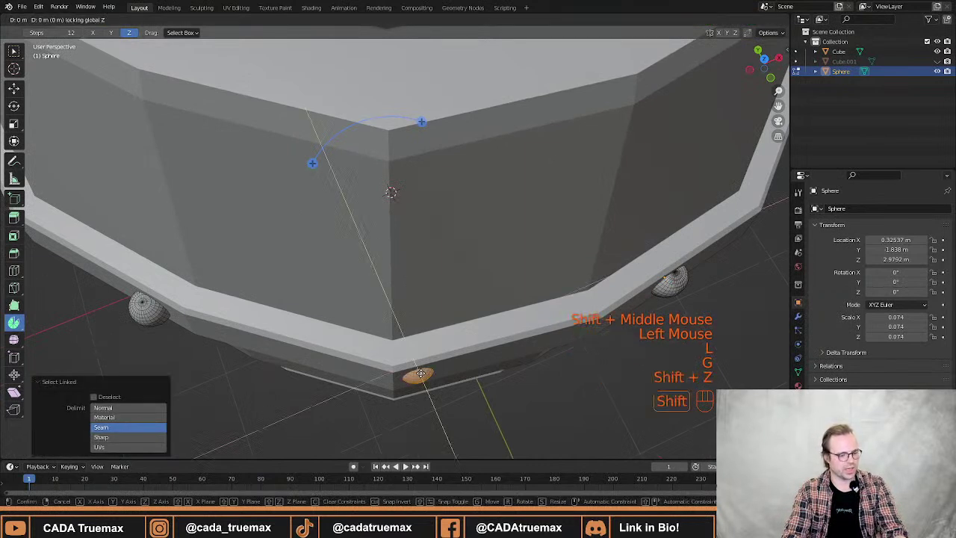
pyautogui.click(423, 380)
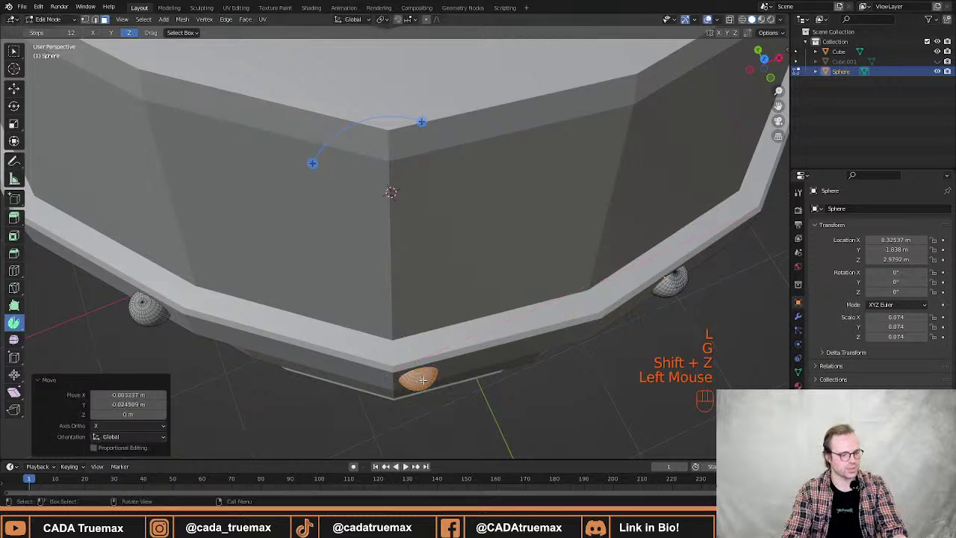
# Select the adjacent protruding rivet and move it horizontally inward against the band's face with the Z axis locked.
pyautogui.keyDown('shift'); pyautogui.moveTo(423, 380); pyautogui.dragTo(431, 283, button='middle'); pyautogui.keyUp('shift')
pyautogui.click(402, 277)
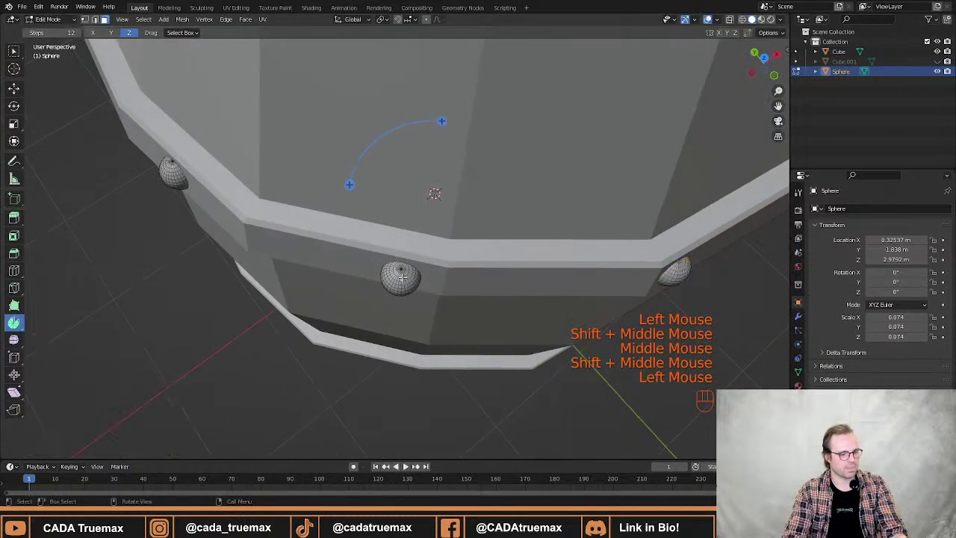
pyautogui.press('l')
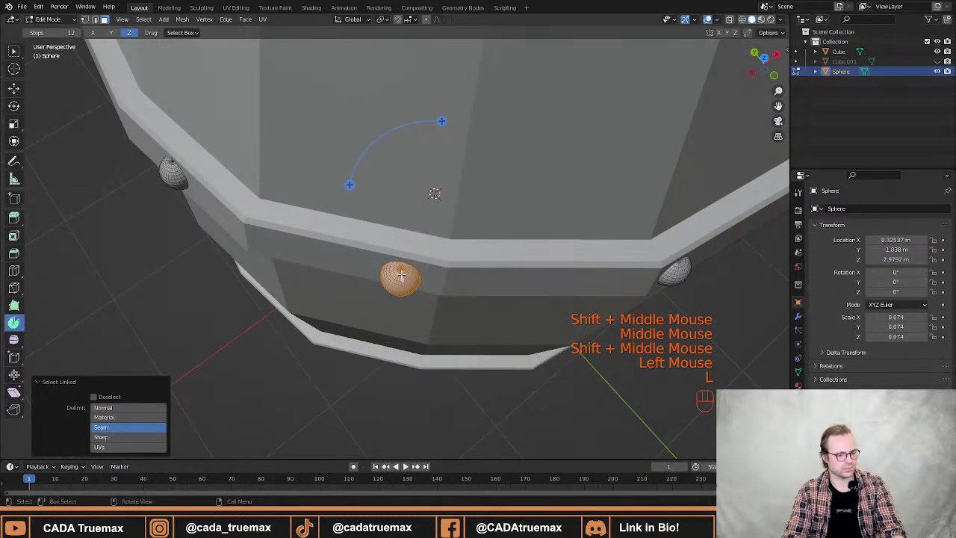
pyautogui.press('g')
pyautogui.hotkey('shift', 'z')
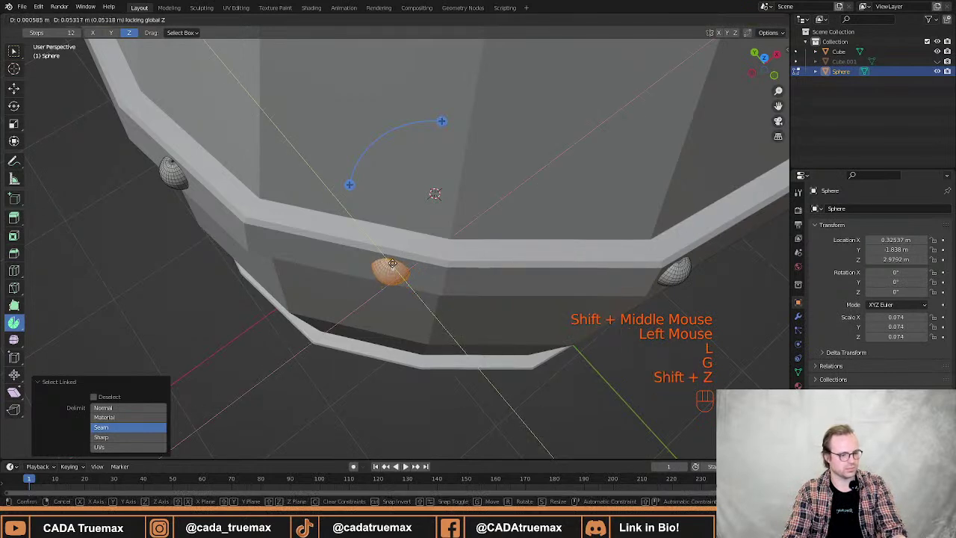
pyautogui.click(389, 265)
# Leave Edit Mode, deselect the rivets and examine the finished ring around the whole barrel.
pyautogui.moveTo(390, 265); pyautogui.dragTo(587, 217, button='middle')
pyautogui.scroll(-2, 391, 239)
pyautogui.scroll(2, 423, 323)
pyautogui.click(423, 299)
pyautogui.click(588, 218)
pyautogui.press('Tab')
pyautogui.scroll(-2, 516, 227)
pyautogui.moveTo(515, 227); pyautogui.dragTo(446, 230, button='middle')
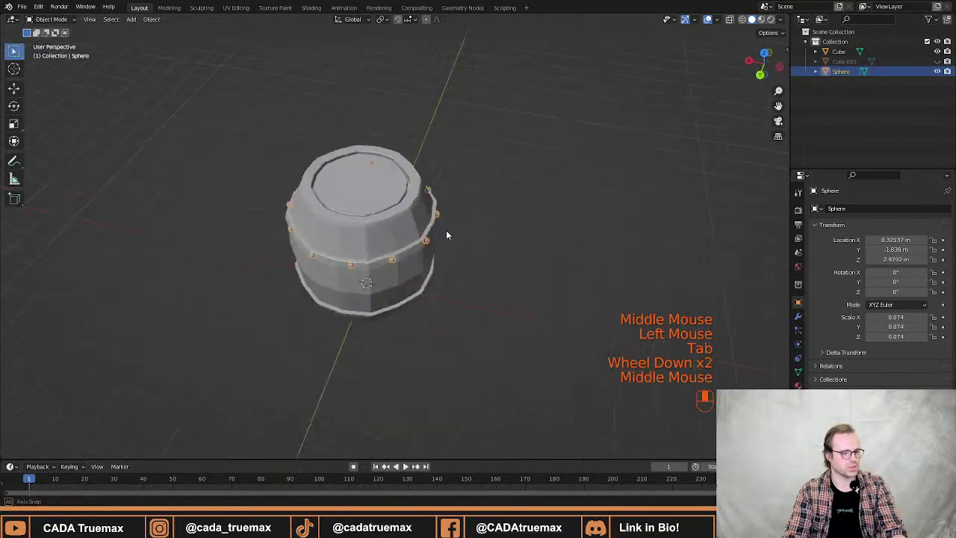
pyautogui.click(512, 202)
pyautogui.moveTo(512, 203); pyautogui.dragTo(533, 192, button='middle')
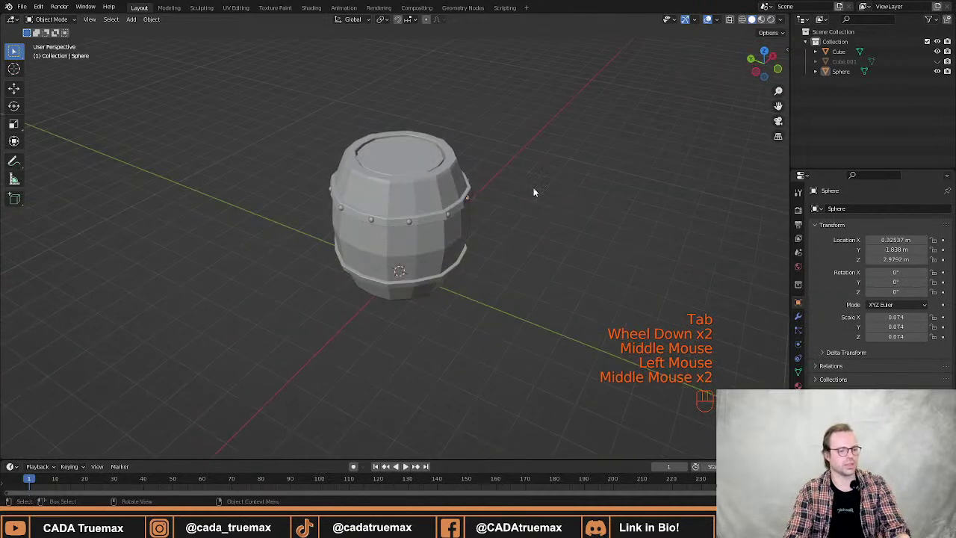
pyautogui.click(558, 166)
pyautogui.scroll(3, 521, 192)
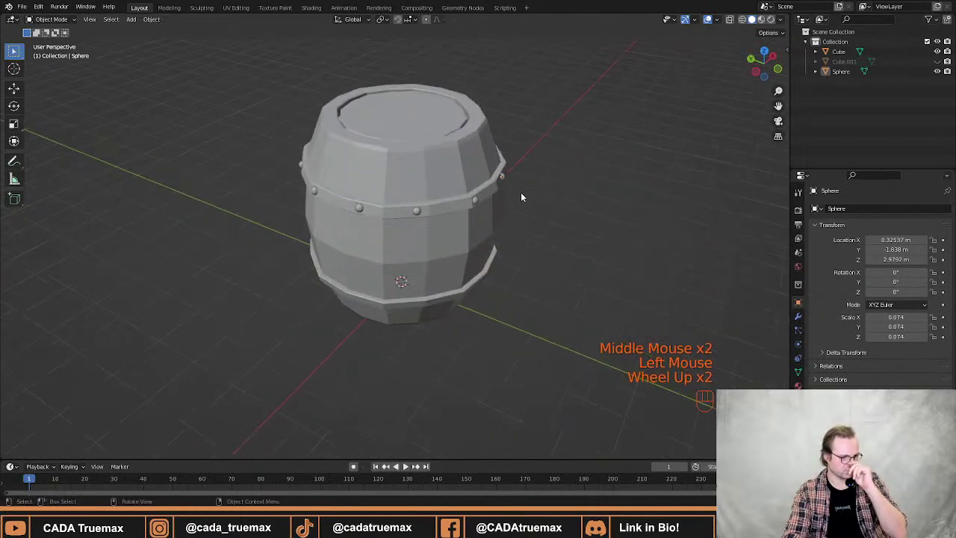
# Select the rivet ring object and reopen it in Edit Mode, close up on a single front rivet.
pyautogui.click(490, 188)
pyautogui.click(492, 188)
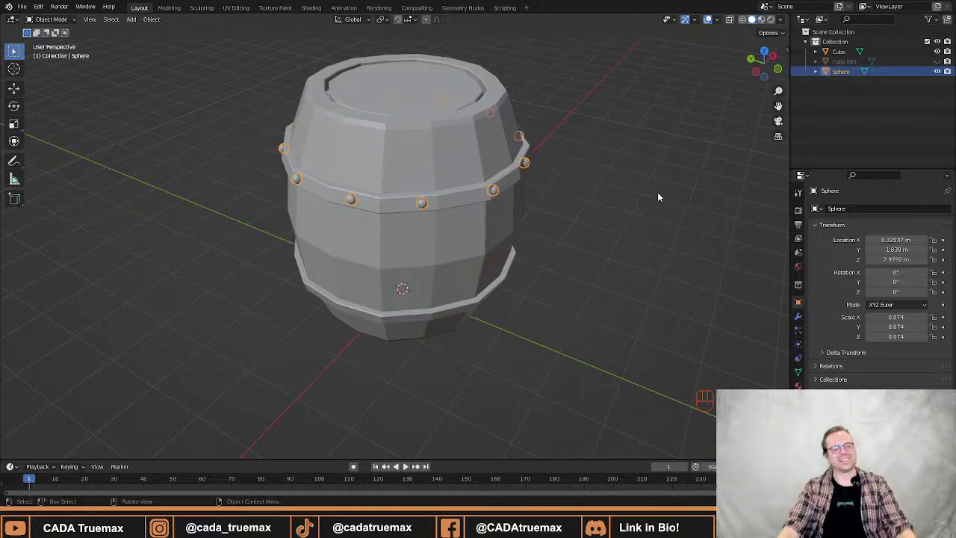
pyautogui.press('Tab')
pyautogui.moveTo(570, 170); pyautogui.dragTo(493, 214, button='middle')
pyautogui.scroll(3, 508, 235)
pyautogui.keyDown('shift'); pyautogui.scroll(1, 419, 221); pyautogui.keyUp('shift')
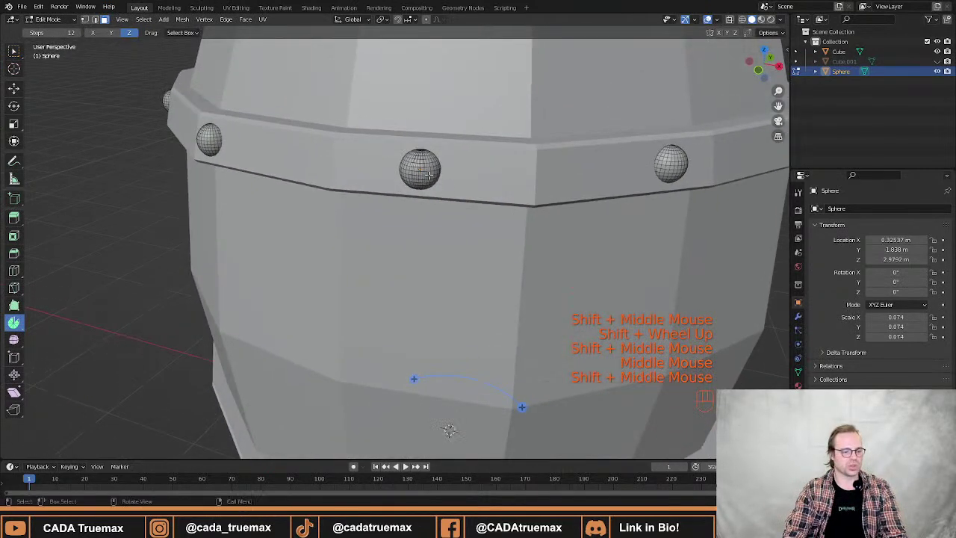
pyautogui.scroll(2, 489, 144)
pyautogui.keyDown('shift'); pyautogui.moveTo(489, 142); pyautogui.dragTo(468, 156, button='middle'); pyautogui.keyUp('shift')
# Select the linked half of the front rivet bounded by its seam and delete its faces.
pyautogui.click(468, 155)
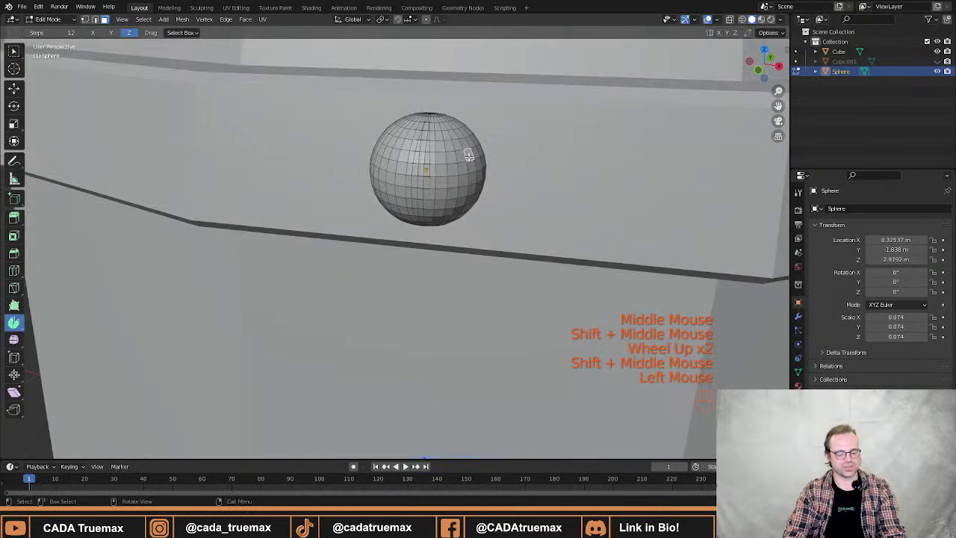
pyautogui.press('l')
pyautogui.press('g')
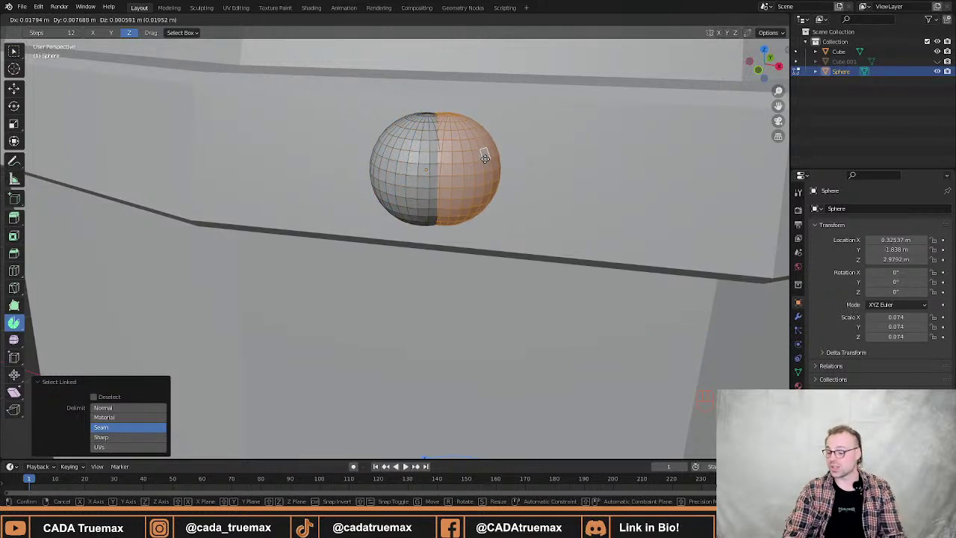
pyautogui.rightClick(486, 157)
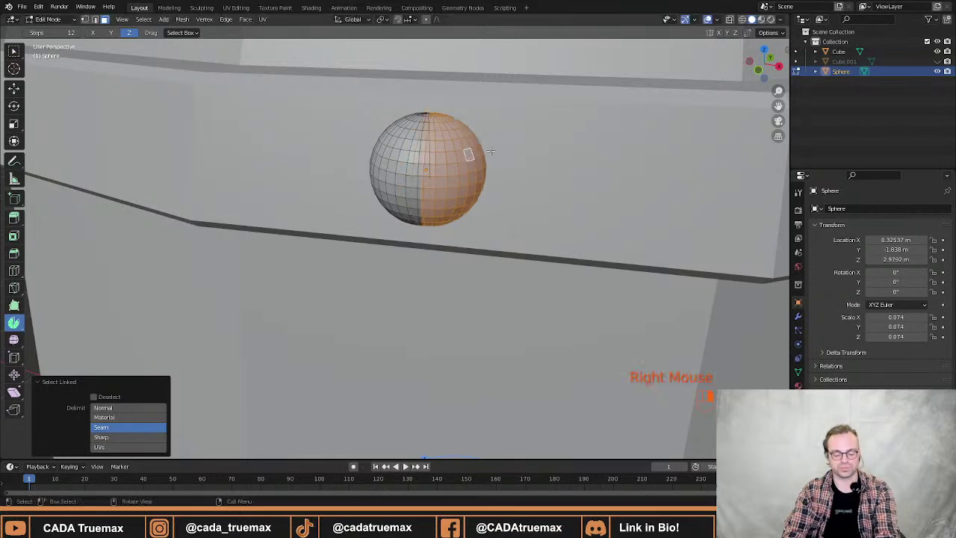
pyautogui.rightClick(647, 199)
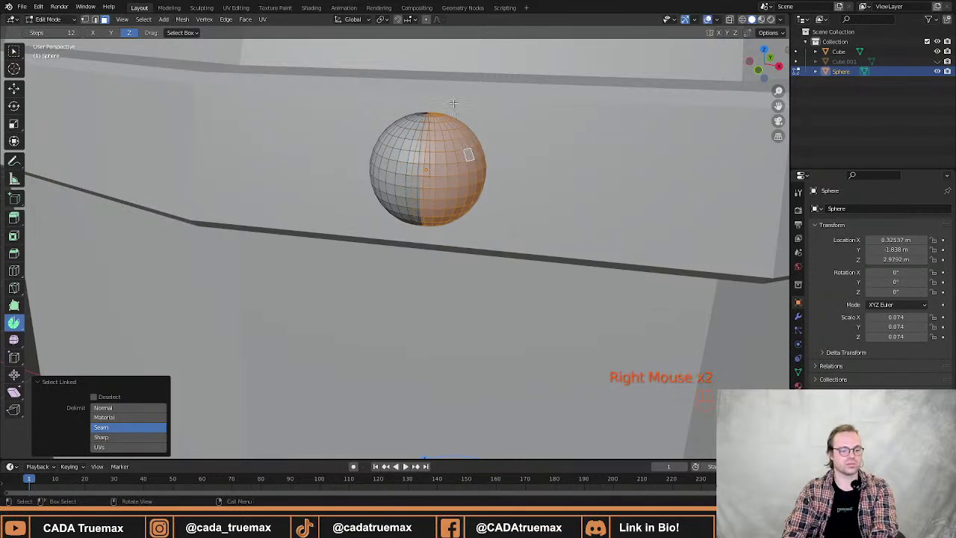
pyautogui.moveTo(454, 103); pyautogui.dragTo(467, 128, button='middle')
pyautogui.scroll(-3, 471, 150)
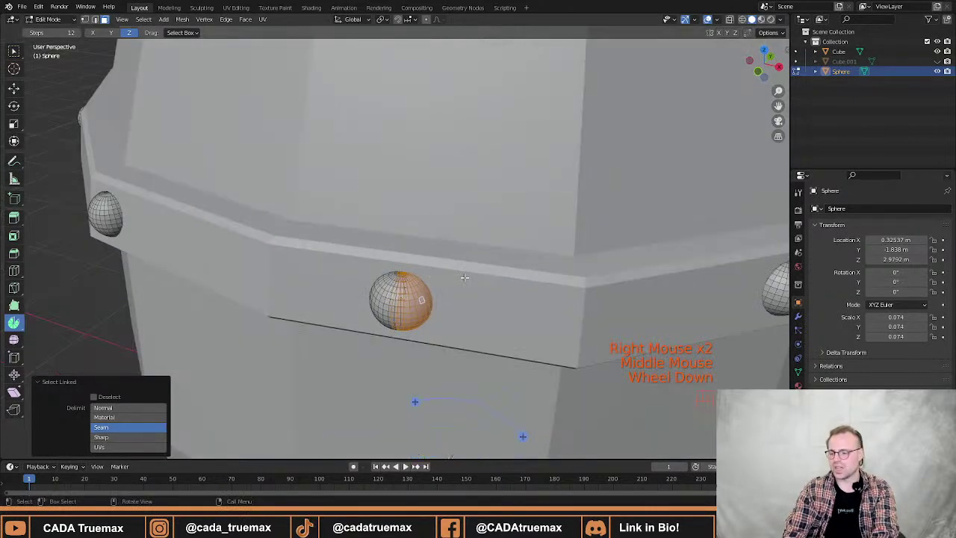
pyautogui.press('Delete')
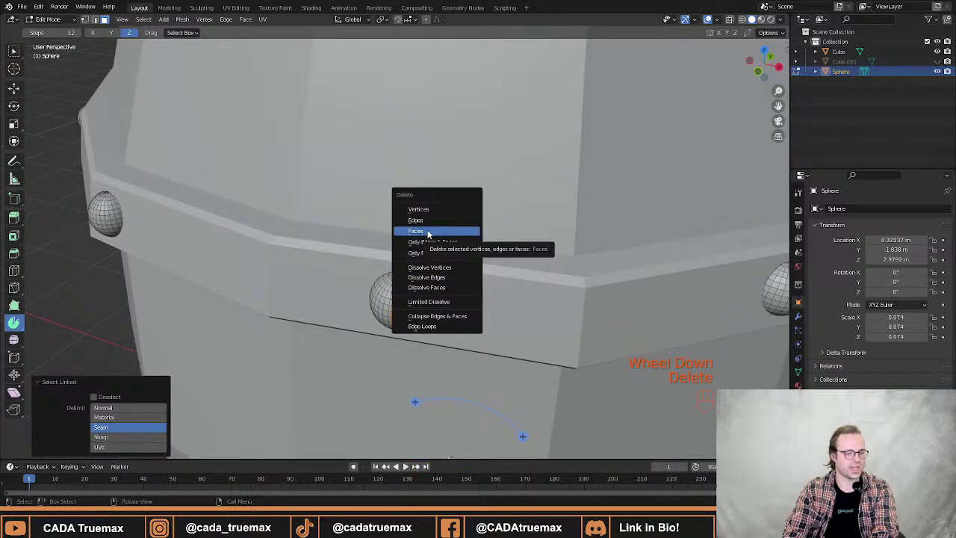
pyautogui.click(435, 233)
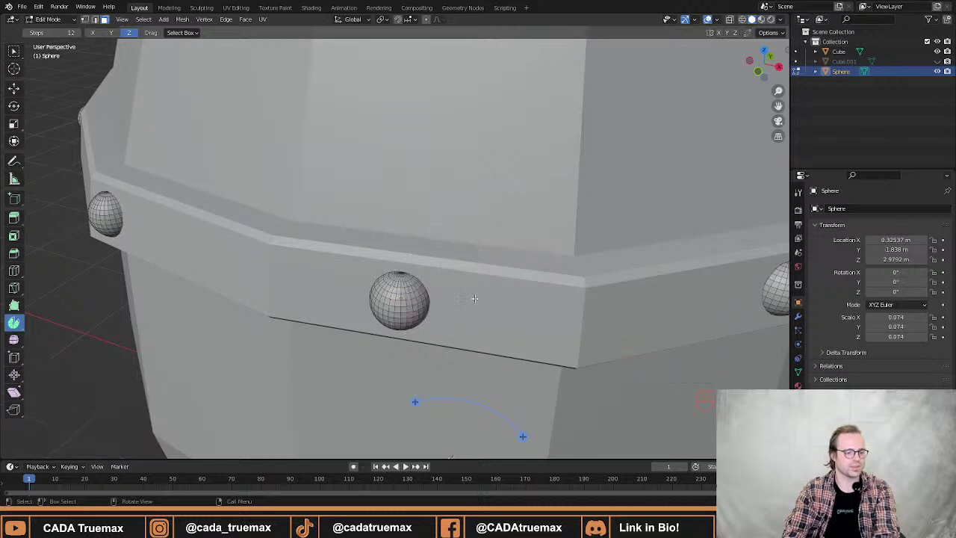
# Display the viewport in wireframe shading and toggle X-ray on and off to compare the rivets' hidden geometry.
pyautogui.moveTo(417, 291); pyautogui.dragTo(418, 289, button='middle')
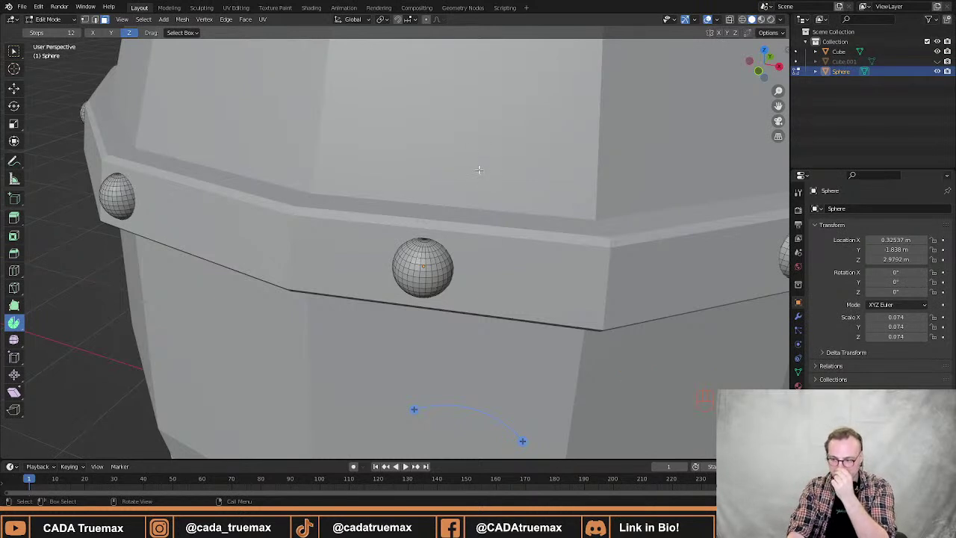
pyautogui.click(743, 20)
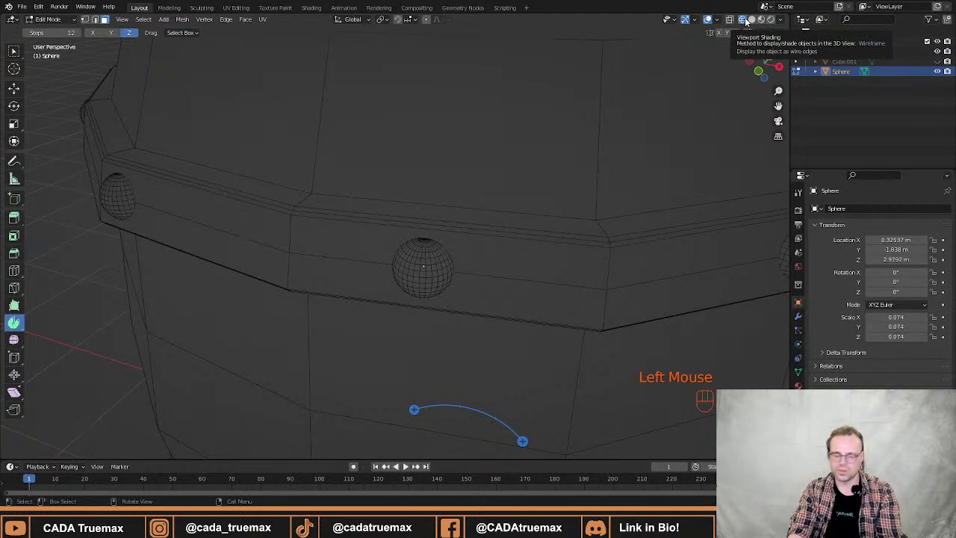
pyautogui.click(730, 20)
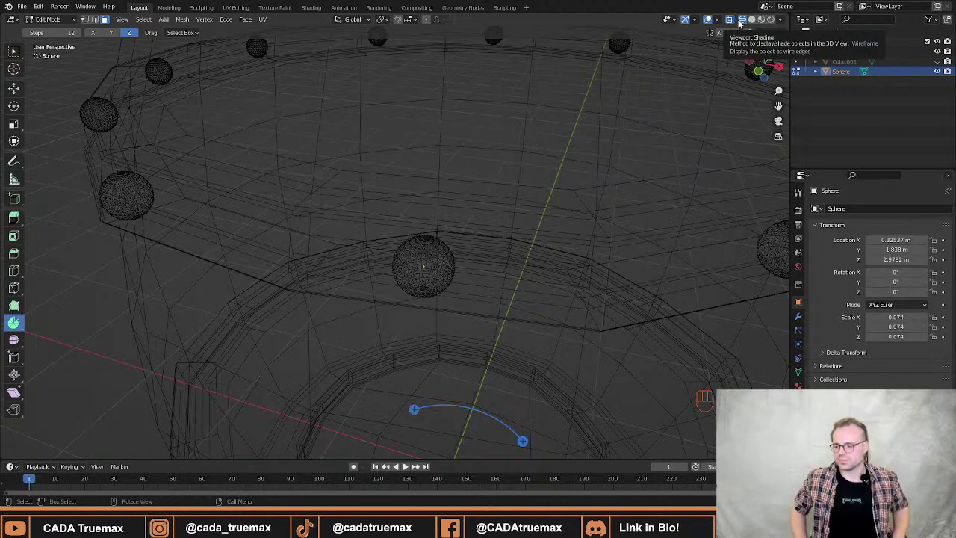
pyautogui.hotkey('alt', 'z')
pyautogui.hotkey('alt', 'z')
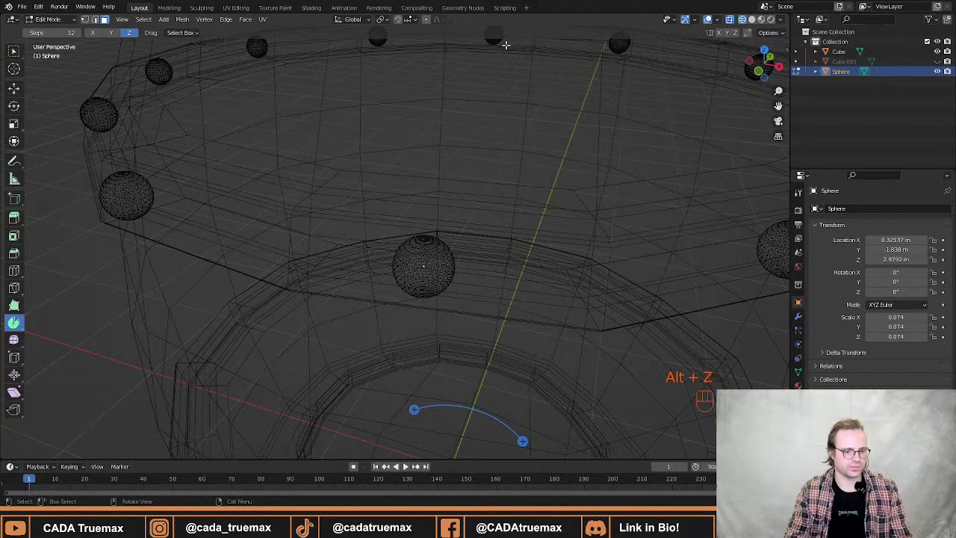
pyautogui.hotkey('alt', 'z')
pyautogui.hotkey('alt', 'z')
pyautogui.hotkey('alt', 'z')
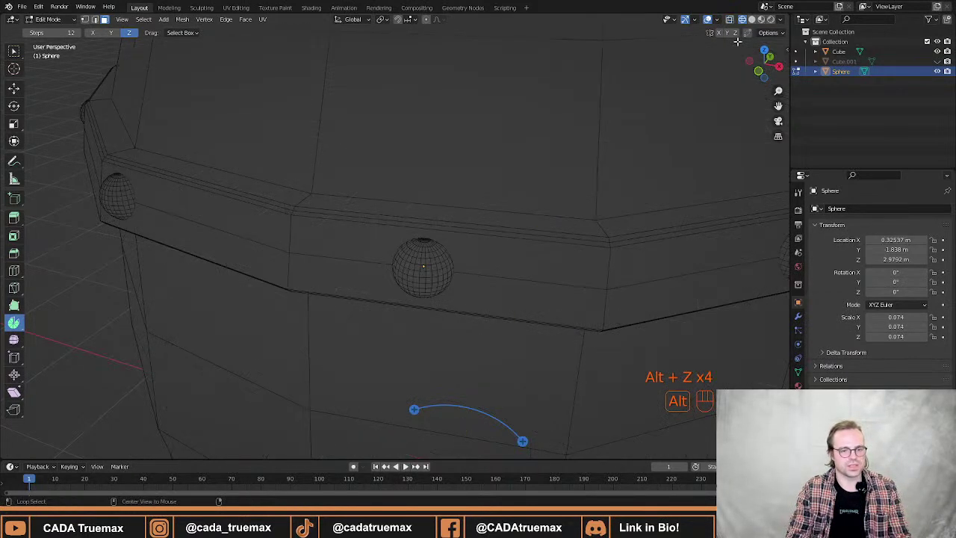
# Restore solid shading with X-ray off and leave Edit Mode with the rivets deselected.
pyautogui.click(751, 20)
pyautogui.hotkey('alt', 'z')
pyautogui.moveTo(475, 139); pyautogui.dragTo(525, 146, button='middle')
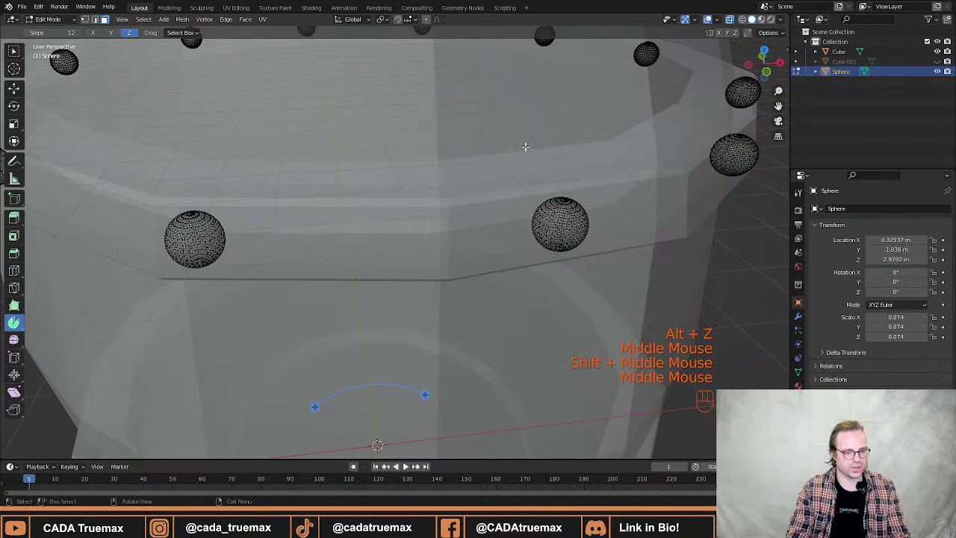
pyautogui.hotkey('alt', 'z')
pyautogui.keyDown('shift'); pyautogui.moveTo(522, 145); pyautogui.dragTo(599, 167, button='middle'); pyautogui.keyUp('shift')
pyautogui.scroll(-3, 600, 154)
pyautogui.press('Tab')
pyautogui.click(611, 166)
pyautogui.hotkey('alt', 'z')
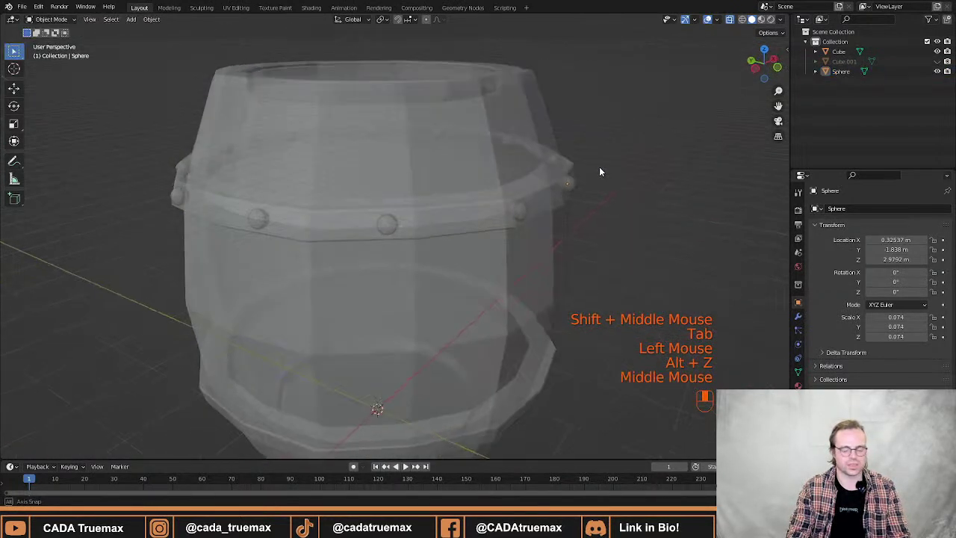
pyautogui.hotkey('alt', 'z')
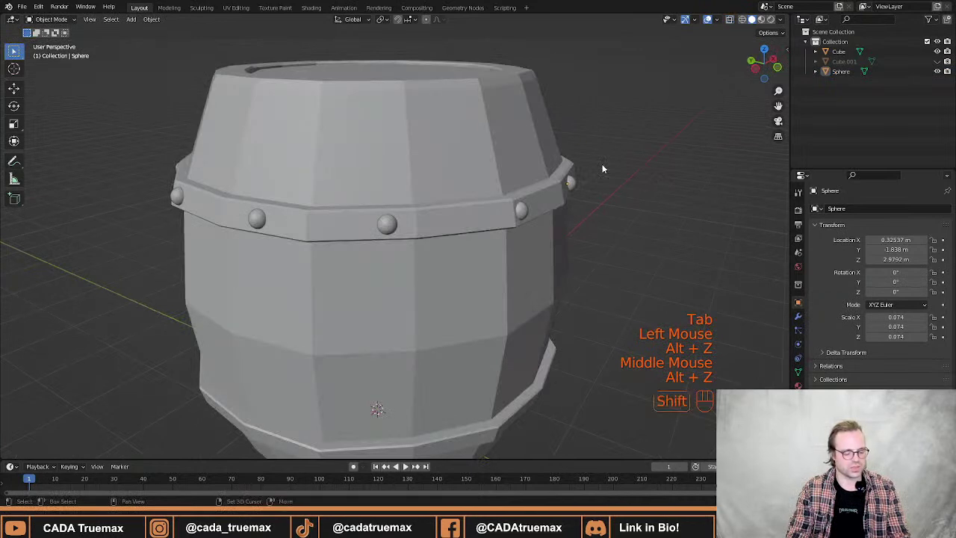
# Compare the whole barrel in wireframe and solid shading, and examine it from above and the side.
pyautogui.hotkey('shift', 'z')
pyautogui.click(730, 23)
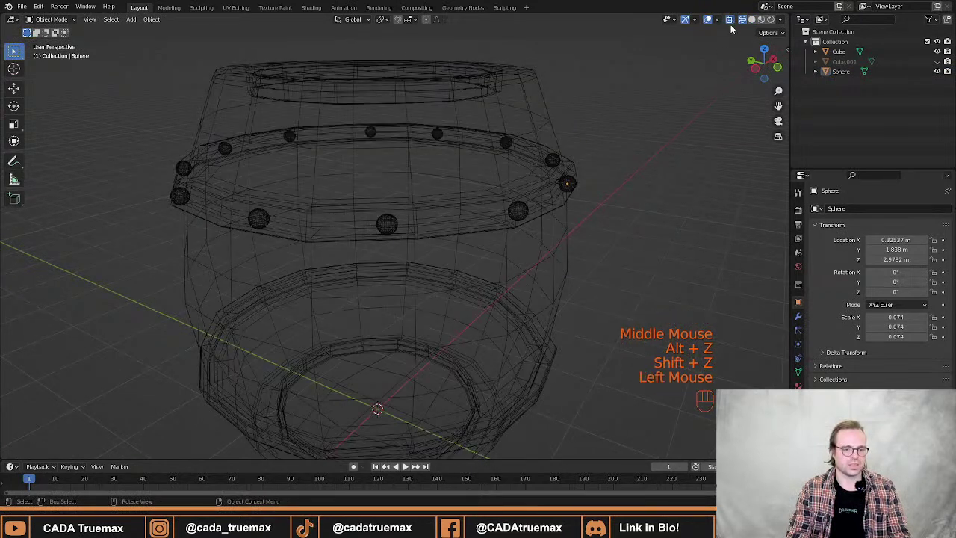
pyautogui.hotkey('shift', 'z')
pyautogui.hotkey('shift', 'z')
pyautogui.hotkey('shift', 'z')
pyautogui.hotkey('shift', 'z')
pyautogui.hotkey('shift', 'z')
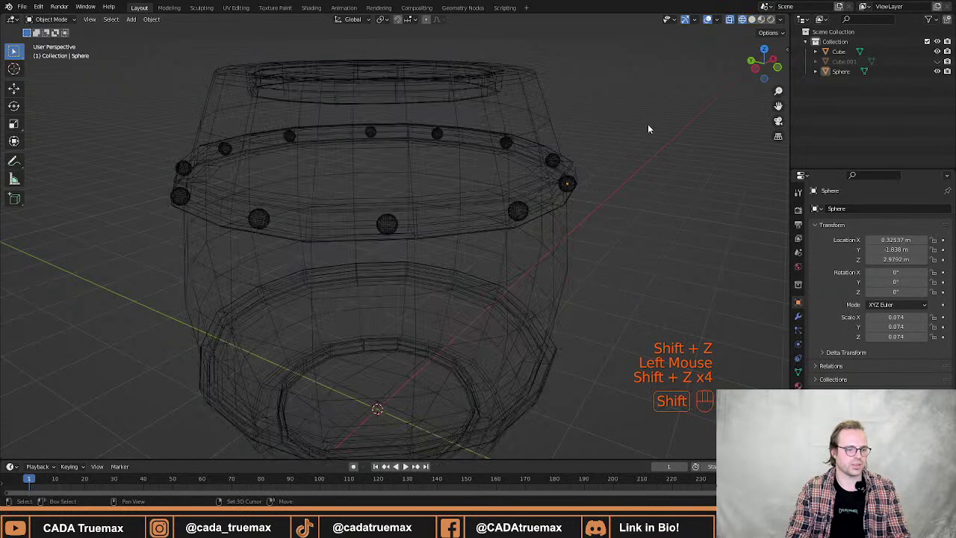
pyautogui.moveTo(648, 124); pyautogui.dragTo(610, 154, button='middle')
pyautogui.scroll(-2, 610, 160)
pyautogui.keyDown('shift'); pyautogui.moveTo(540, 187); pyautogui.dragTo(600, 199, button='middle'); pyautogui.keyUp('shift')
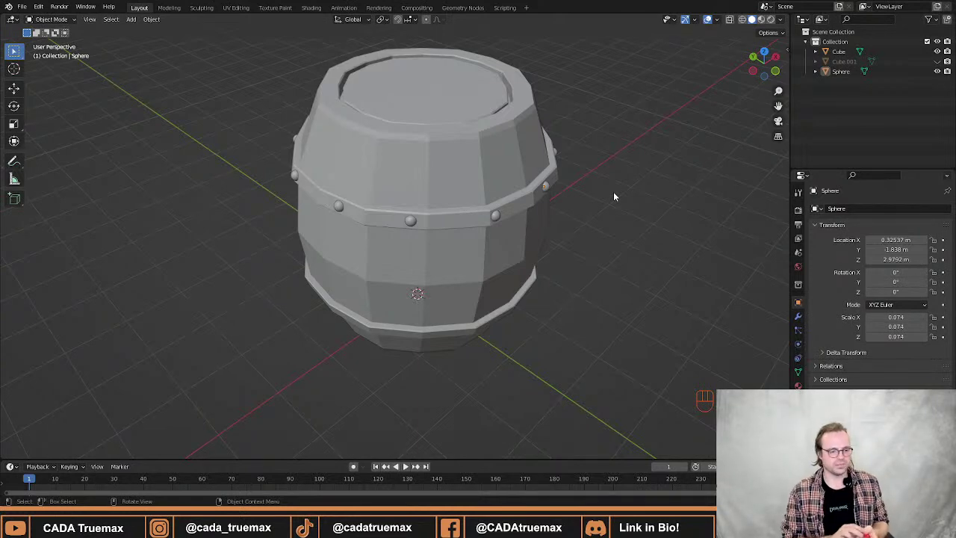
pyautogui.moveTo(580, 194); pyautogui.dragTo(610, 222, button='middle')
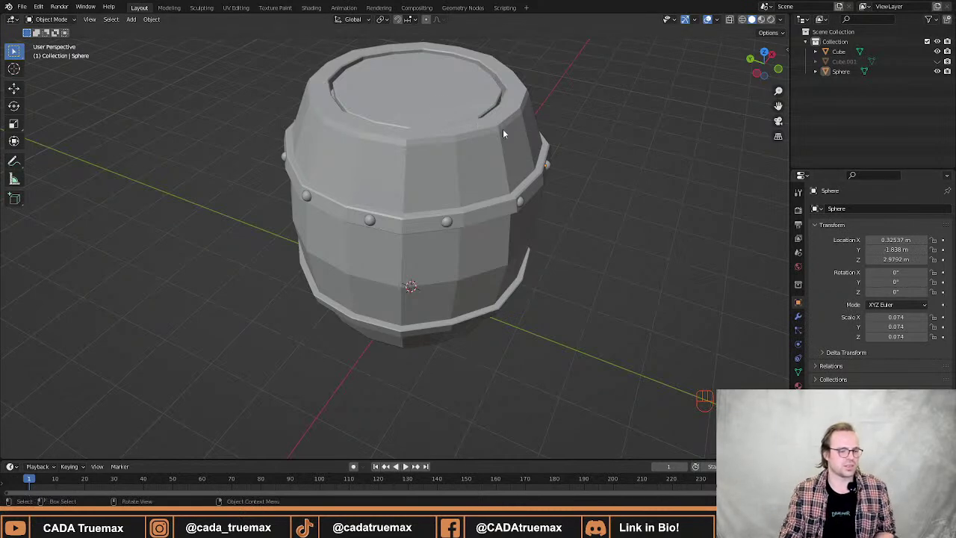
pyautogui.click(539, 186)
pyautogui.press('s')
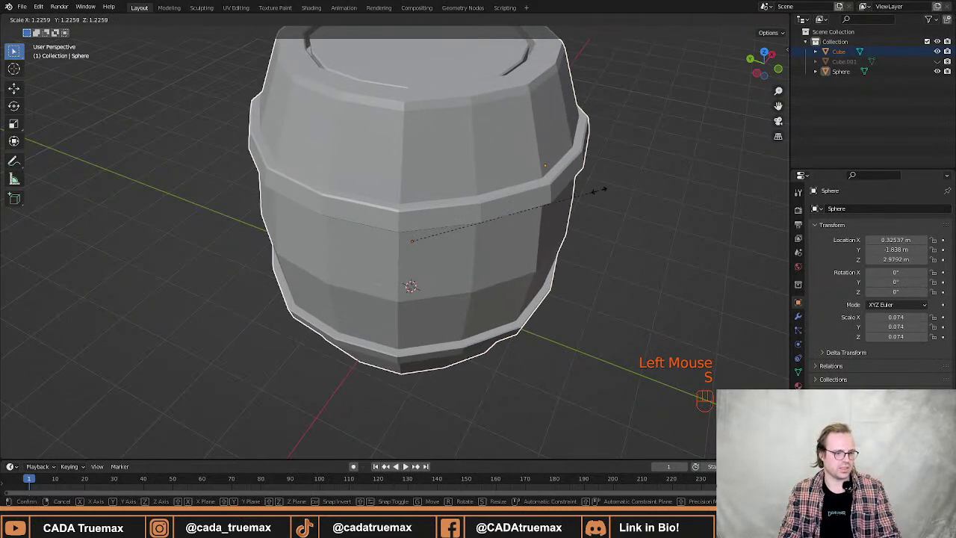
pyautogui.middleClick(594, 195)
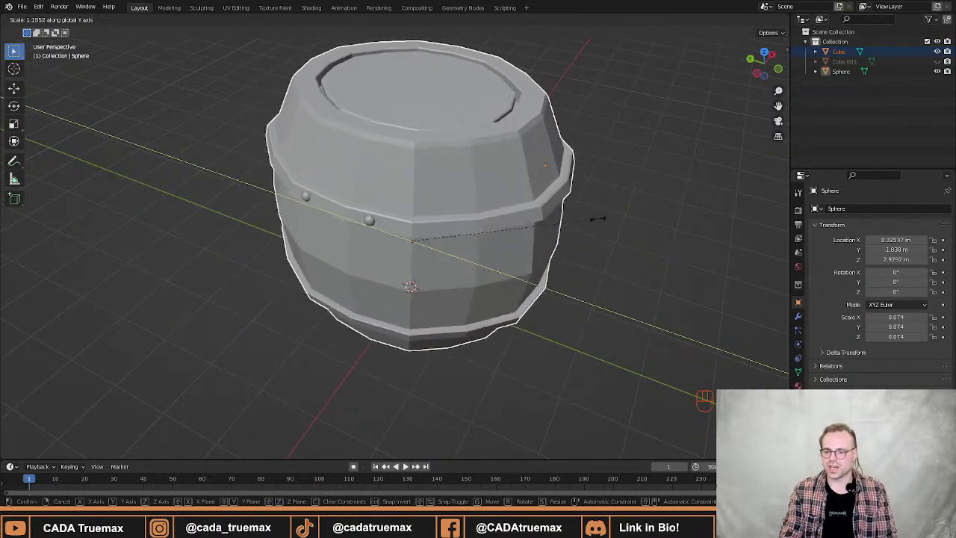
pyautogui.rightClick(614, 209)
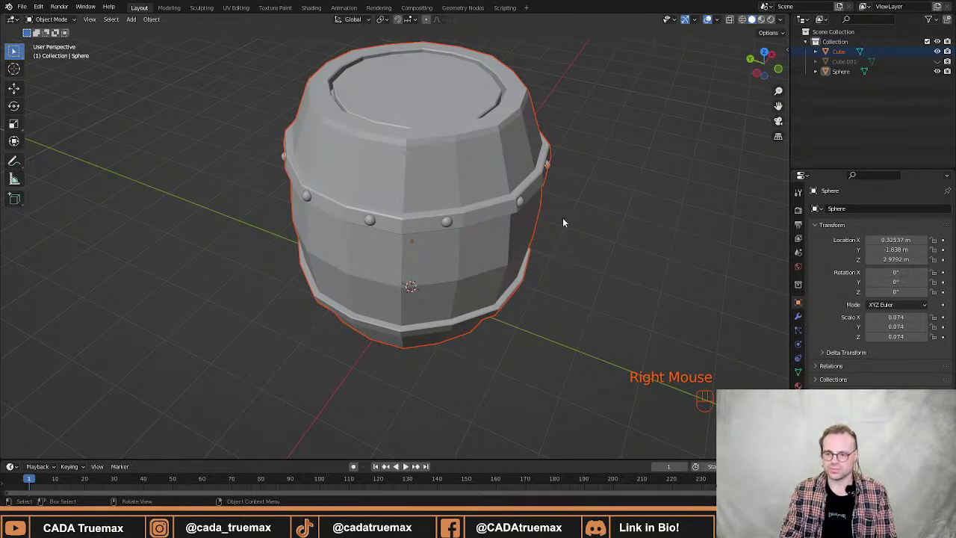
# Open the rivet ring object in Edit Mode, select all its rivets and activate the Select Box tool.
pyautogui.click(523, 203)
pyautogui.moveTo(532, 206); pyautogui.dragTo(514, 235, button='middle')
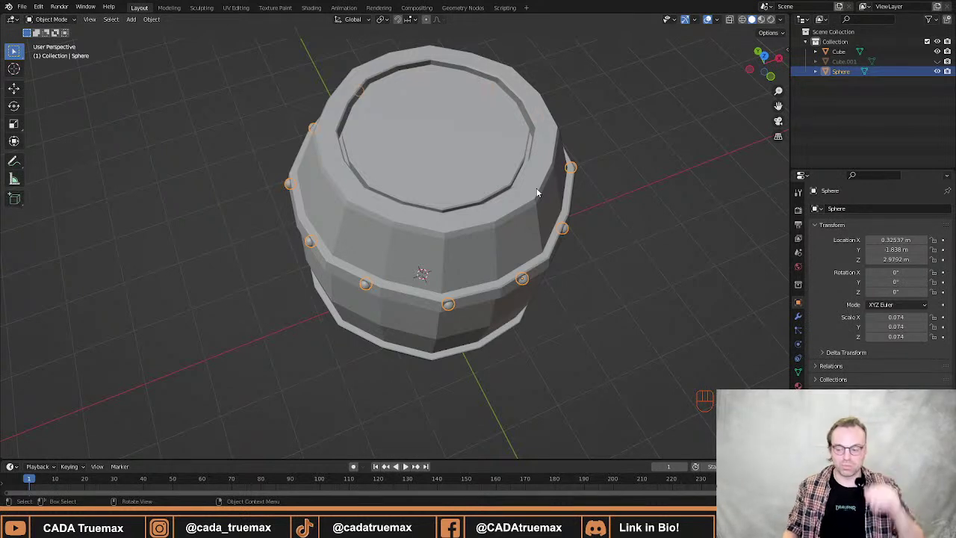
pyautogui.moveTo(555, 214); pyautogui.dragTo(467, 270, button='middle')
pyautogui.scroll(-3, 474, 234)
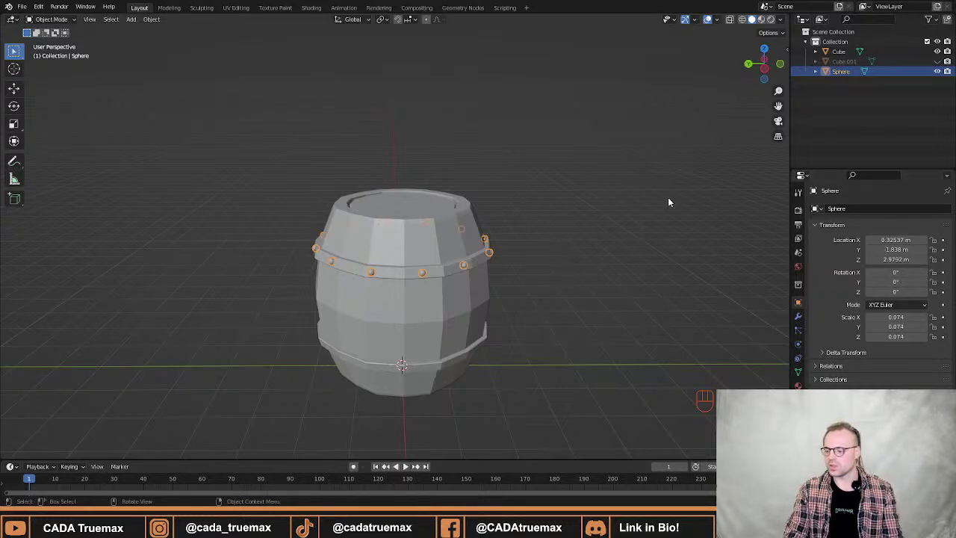
pyautogui.moveTo(536, 228); pyautogui.dragTo(589, 228, button='middle')
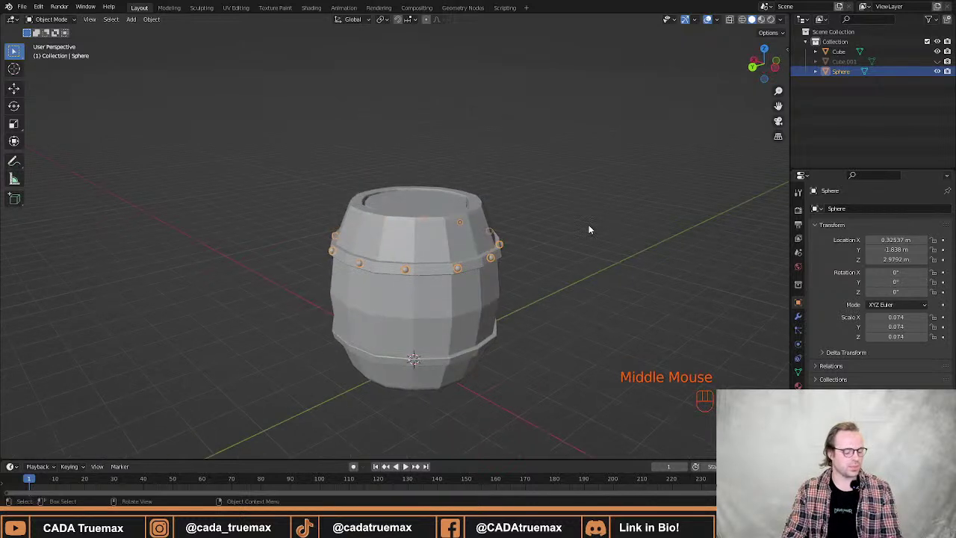
pyautogui.press('Tab')
pyautogui.press('a')
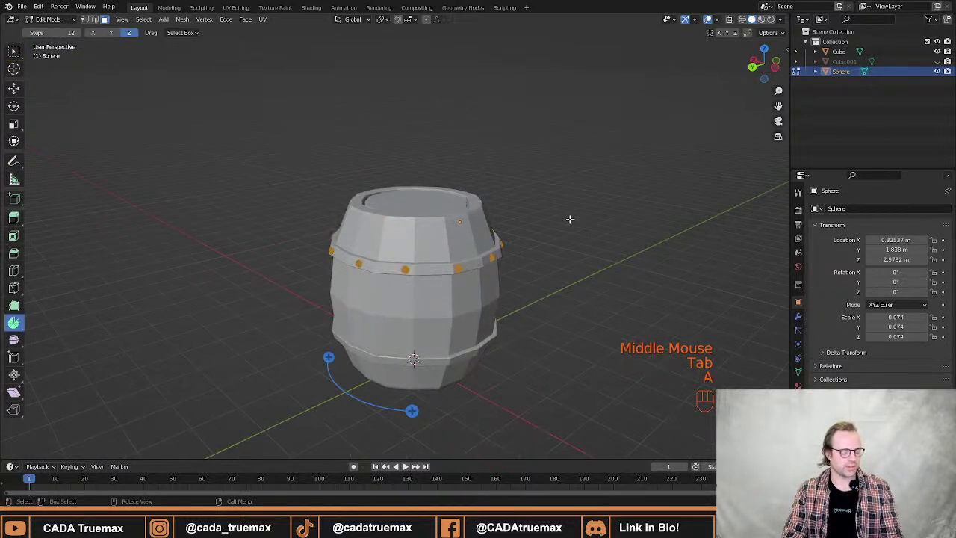
pyautogui.click(14, 54)
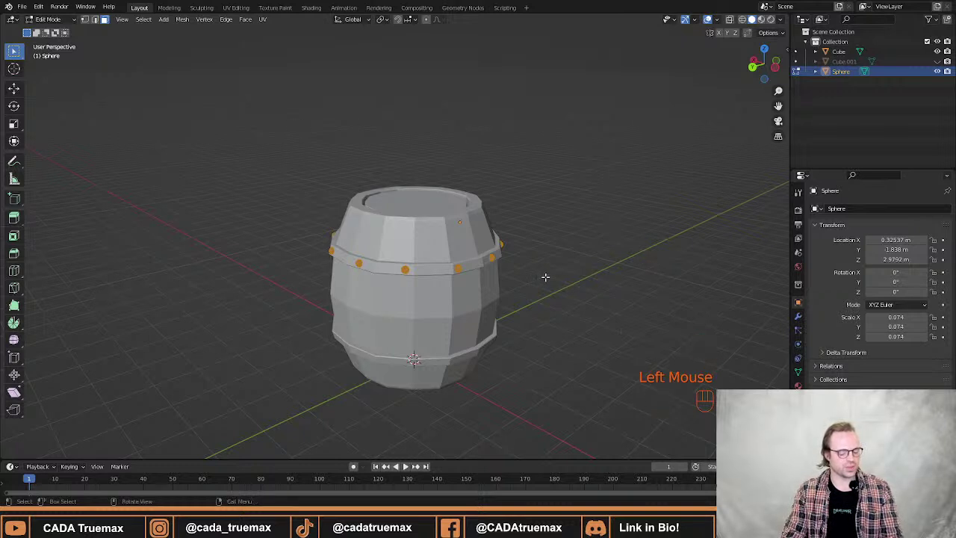
# Duplicate the rivets, move the copies about 1.98 m down the Z axis onto the lower band, and leave Edit Mode.
pyautogui.hotkey('shift', 'd')
pyautogui.press('g')
pyautogui.press('z')
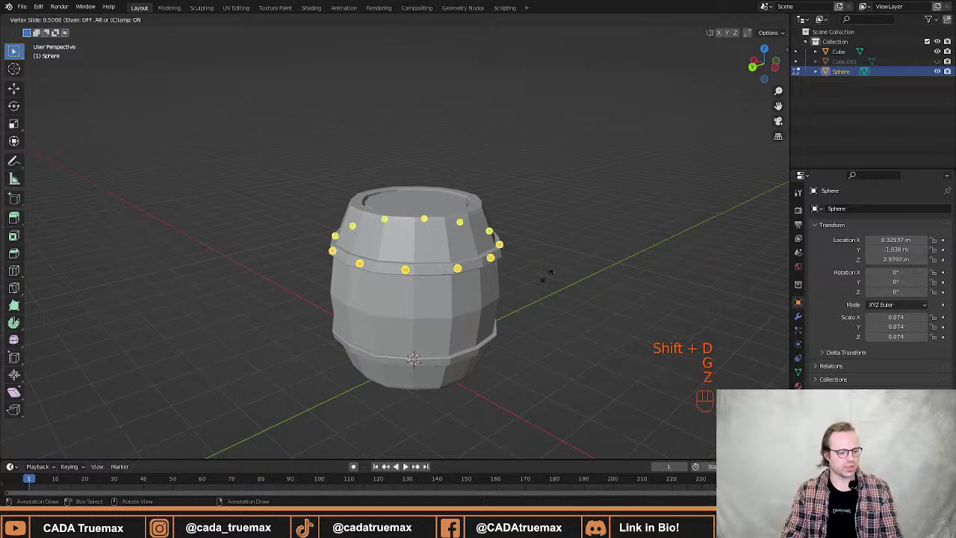
pyautogui.rightClick(551, 294)
pyautogui.press('g')
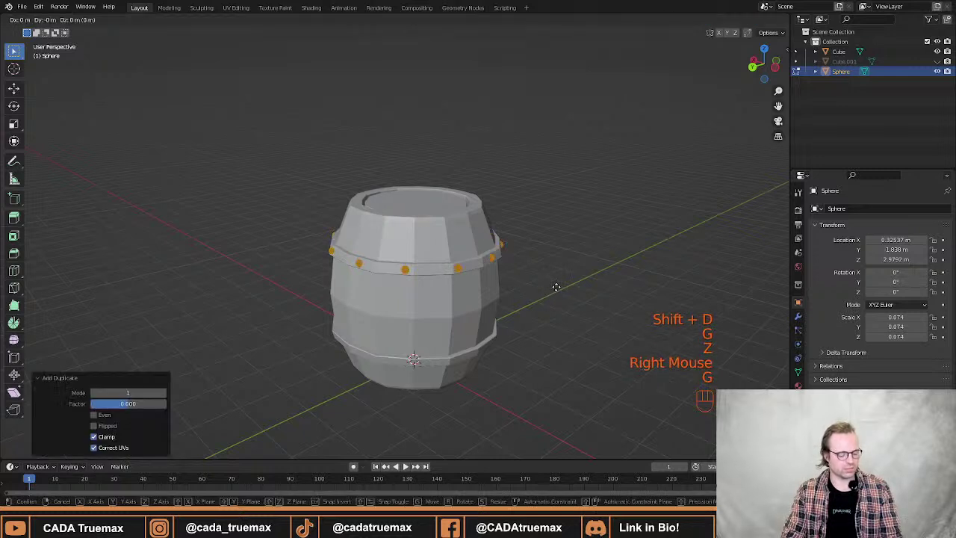
pyautogui.press('z')
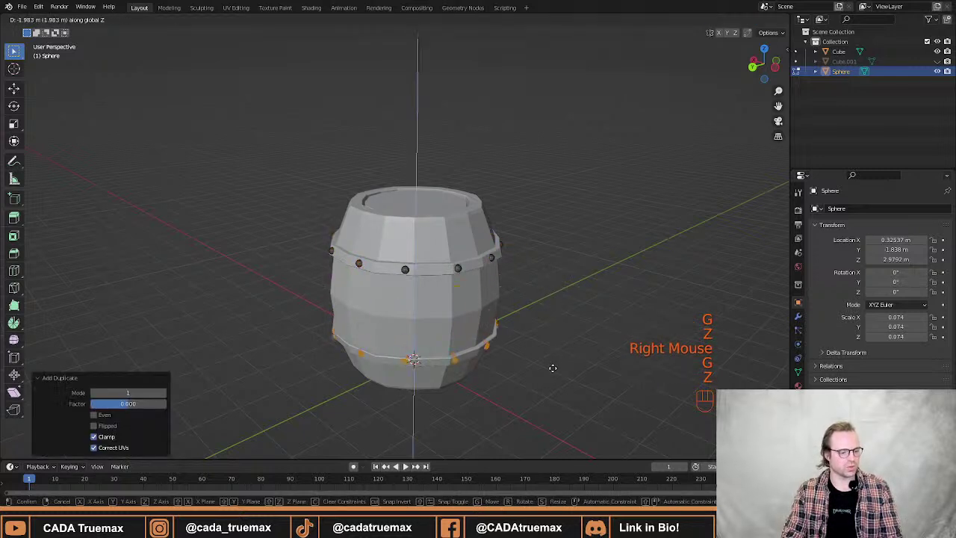
pyautogui.click(553, 366)
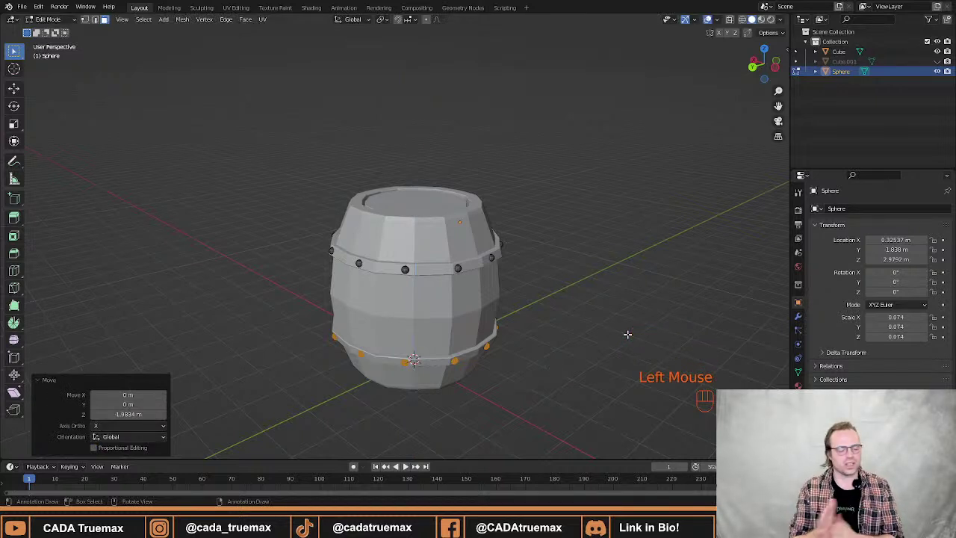
pyautogui.press('Tab')
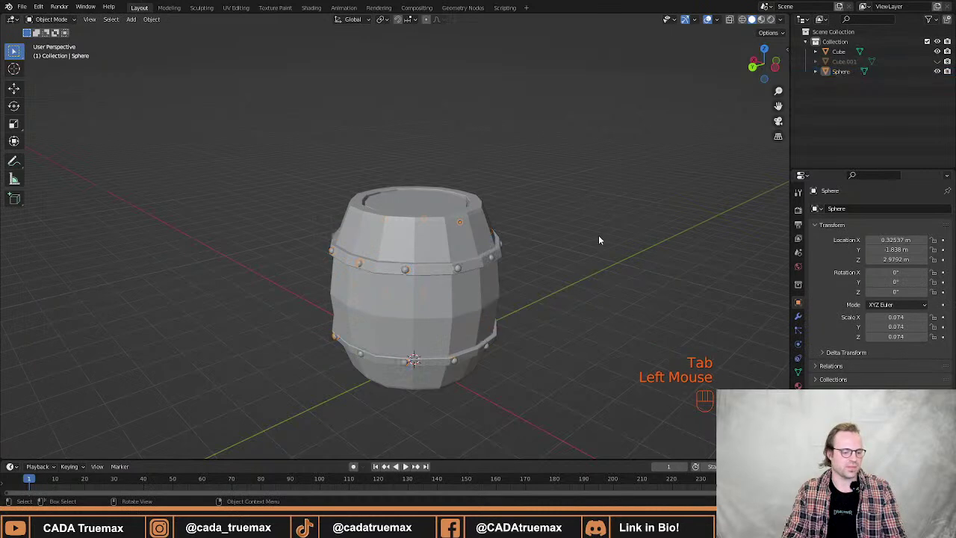
# Rotate the lower ring of rivets about 12° around the global Z axis, leave Edit Mode and deselect the object.
pyautogui.moveTo(599, 235); pyautogui.dragTo(448, 306, button='middle')
pyautogui.click(419, 314)
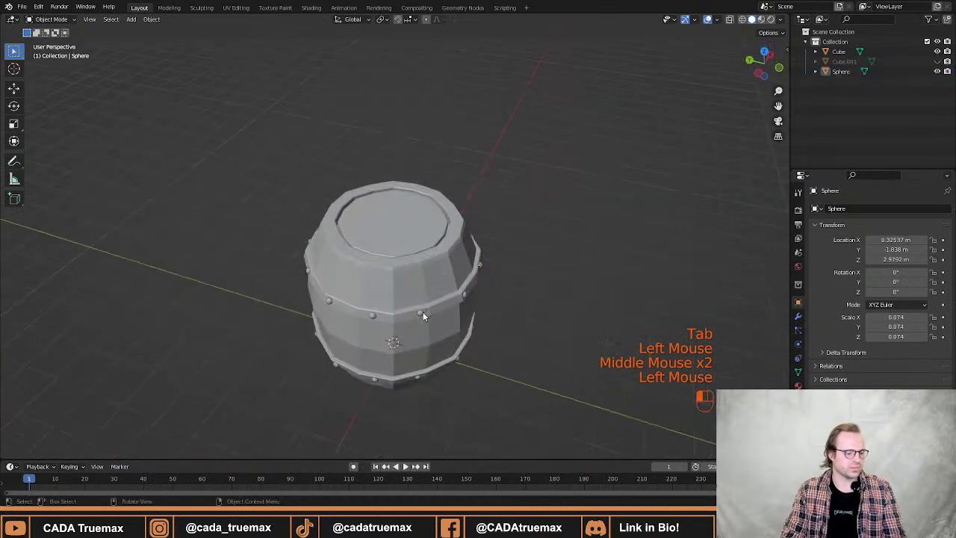
pyautogui.press('Tab')
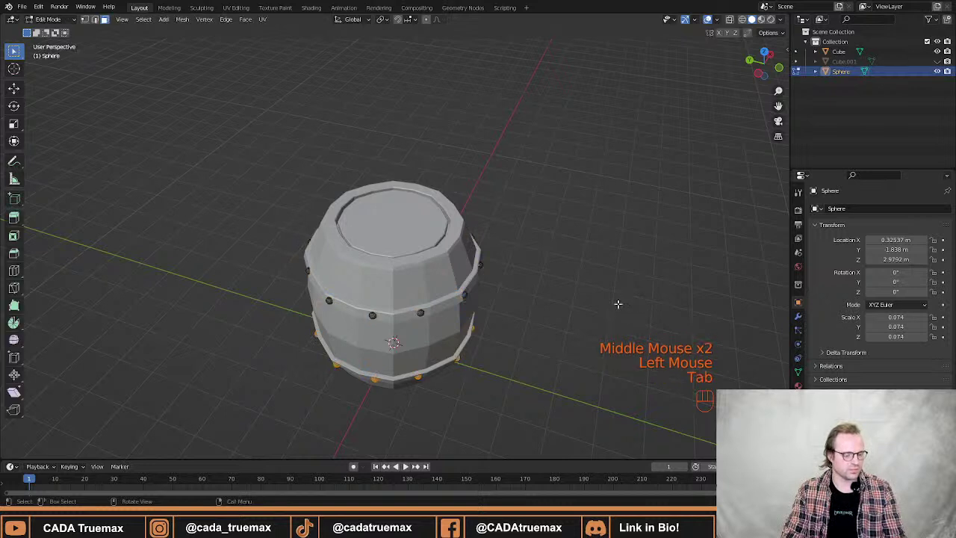
pyautogui.press('r')
pyautogui.press('z')
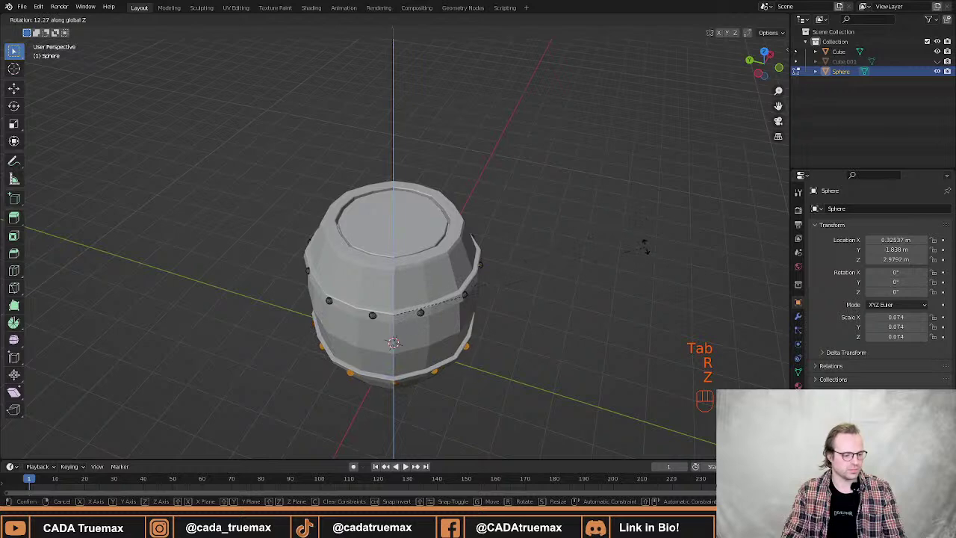
pyautogui.click(644, 246)
pyautogui.click(557, 252)
pyautogui.press('Tab')
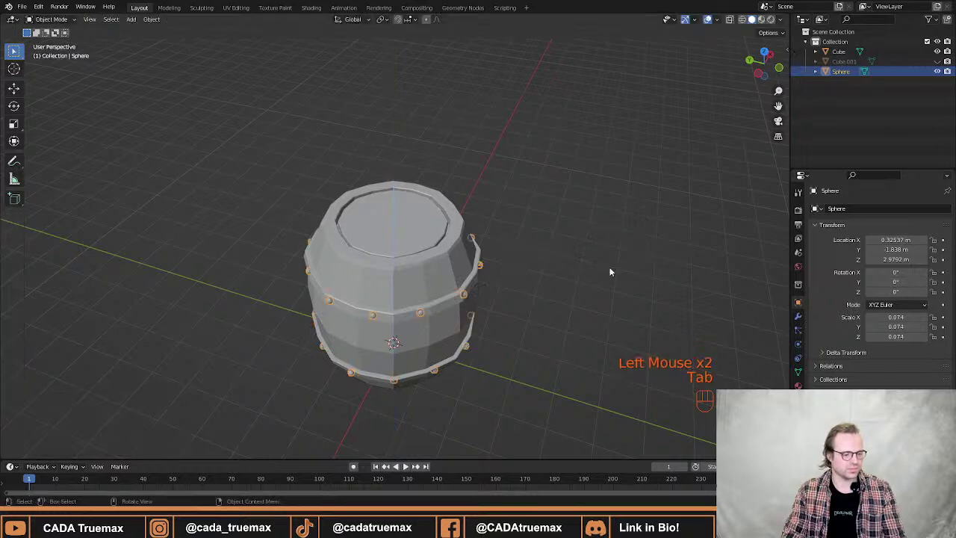
pyautogui.moveTo(609, 272); pyautogui.dragTo(584, 232, button='middle')
pyautogui.click(561, 272)
pyautogui.moveTo(561, 273); pyautogui.dragTo(610, 290, button='middle')
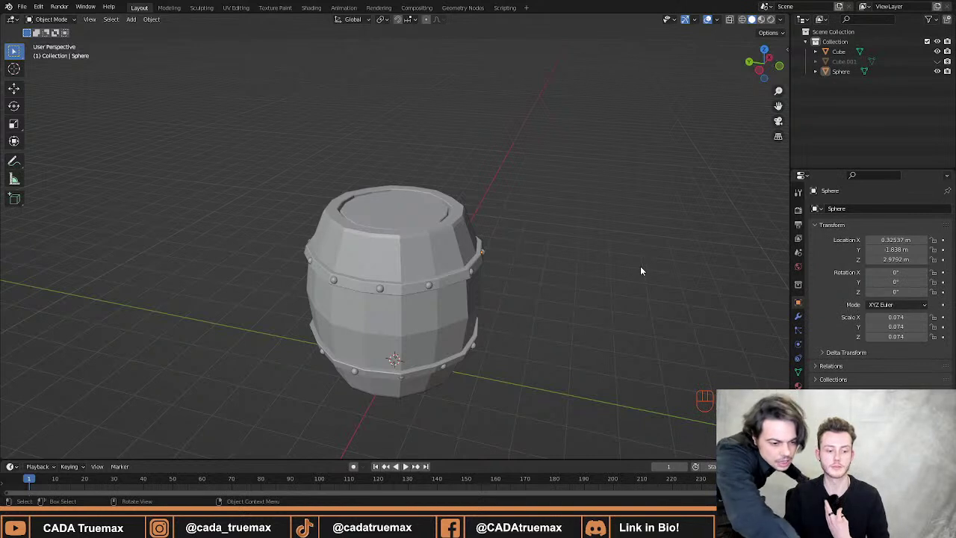
# Try a Shrinkwrap object constraint on the rivet object, inspect the upper band up close and undo the constraint.
pyautogui.click(798, 358)
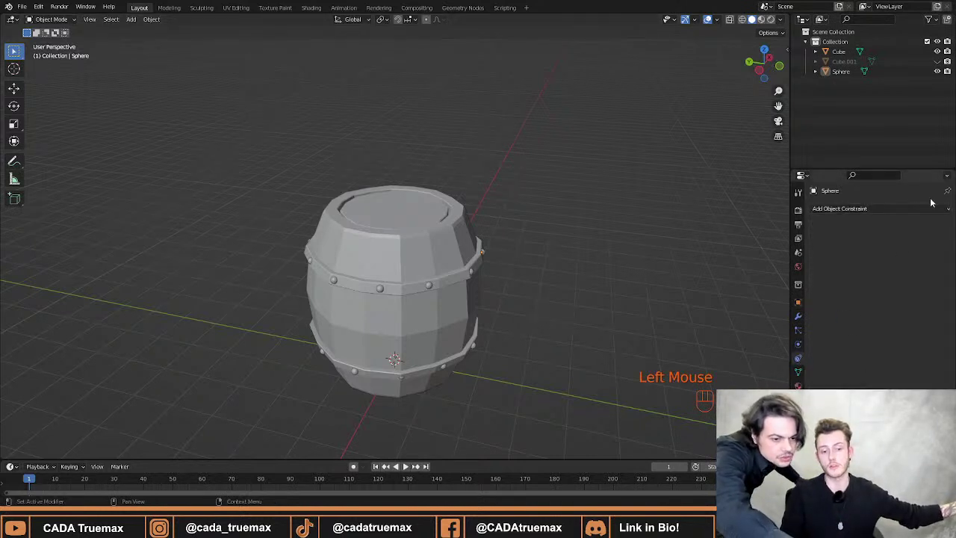
pyautogui.click(884, 209)
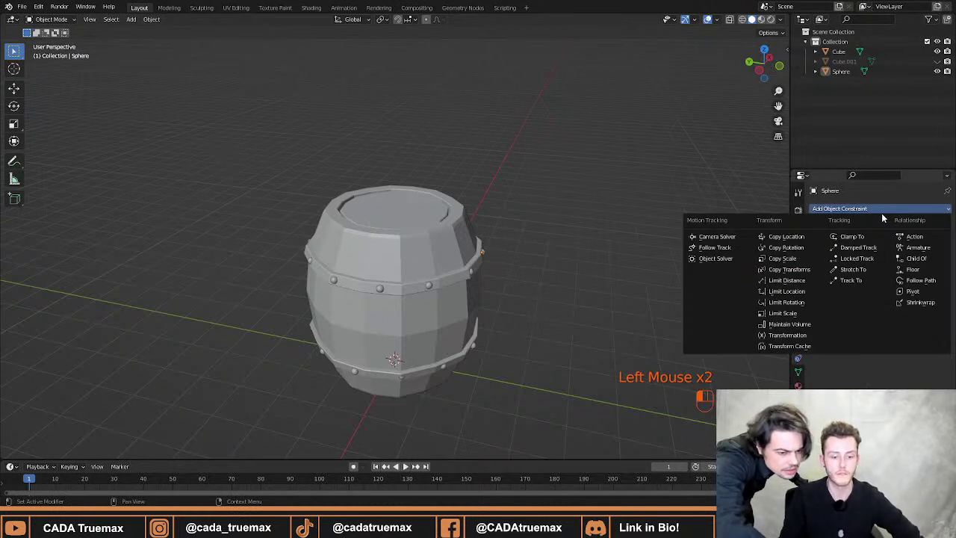
pyautogui.click(913, 302)
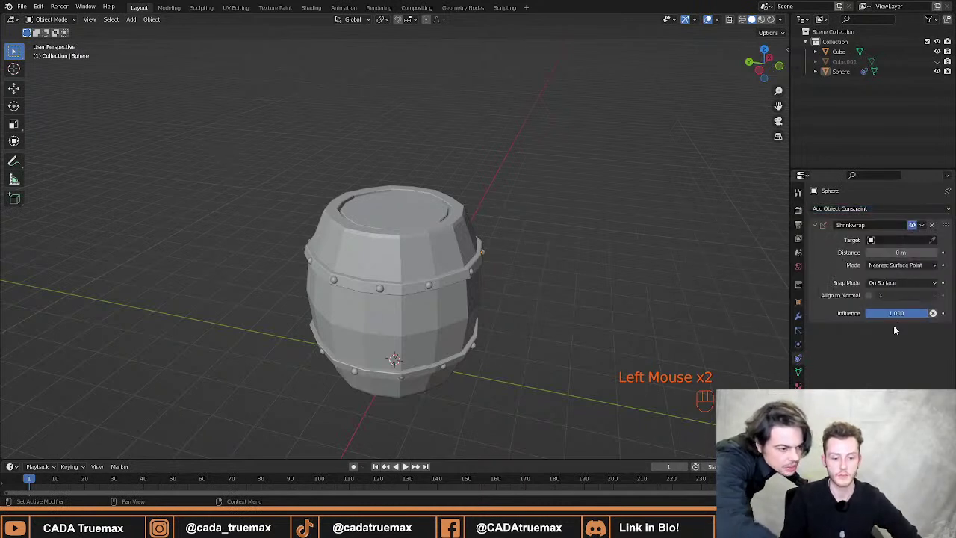
pyautogui.moveTo(505, 257); pyautogui.dragTo(454, 258, button='middle')
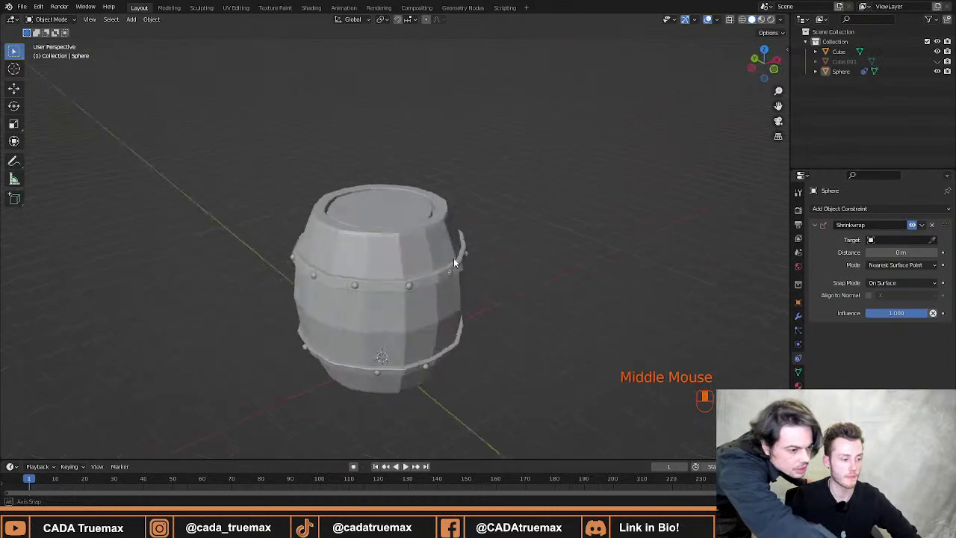
pyautogui.scroll(3, 556, 282)
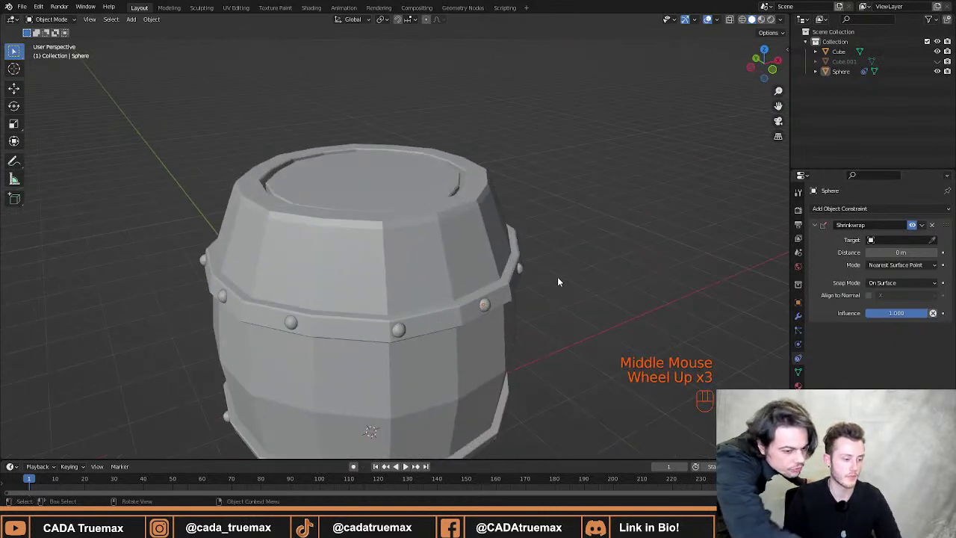
pyautogui.hotkey('ctrl', 'z')
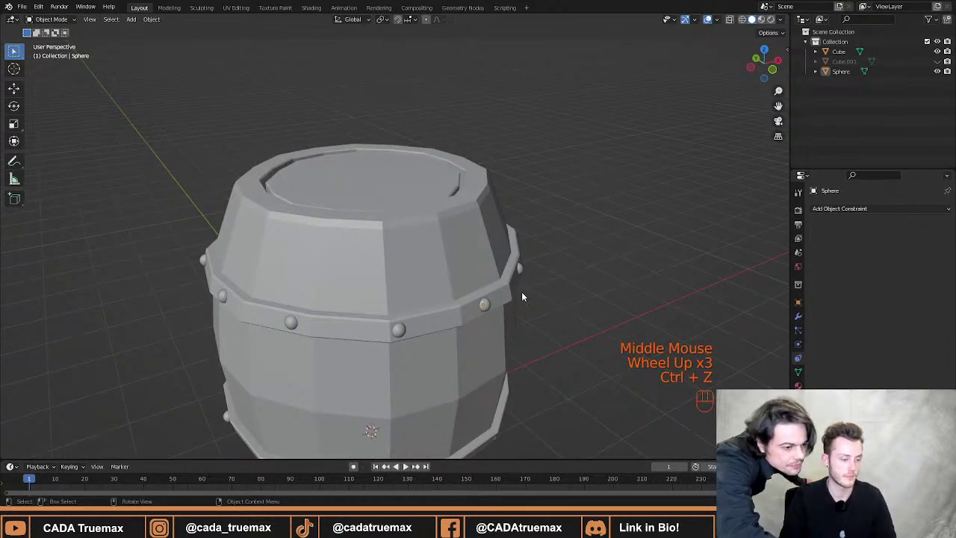
# Add a Shrinkwrap object constraint to the rivet object and select all visible objects in the scene.
pyautogui.click(855, 210)
pyautogui.click(920, 303)
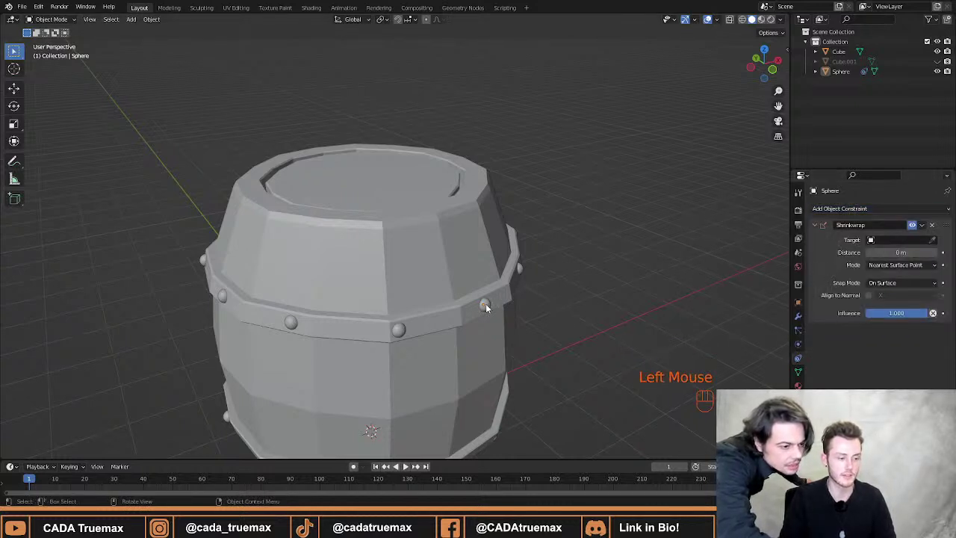
pyautogui.click(486, 304)
pyautogui.moveTo(539, 303); pyautogui.dragTo(580, 276, button='middle')
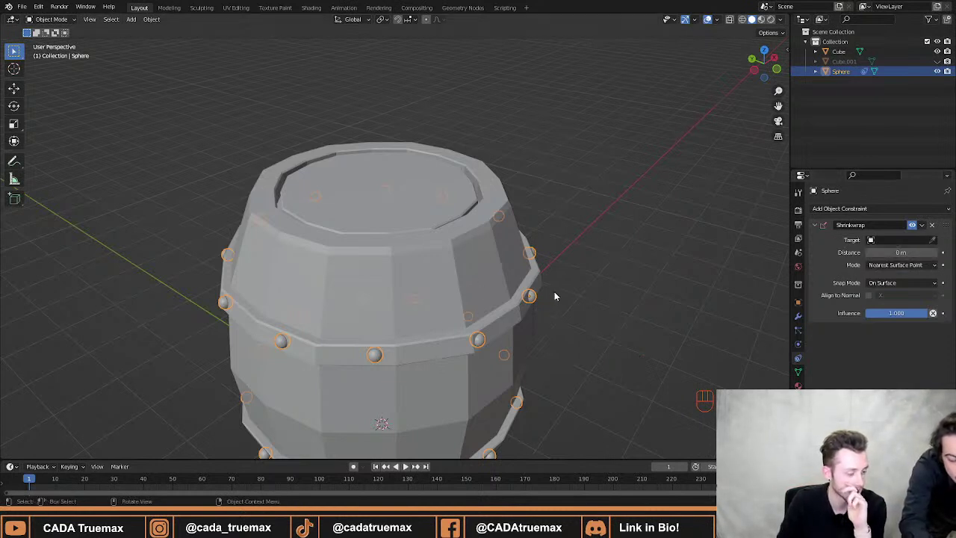
pyautogui.moveTo(585, 270); pyautogui.dragTo(584, 268, button='middle')
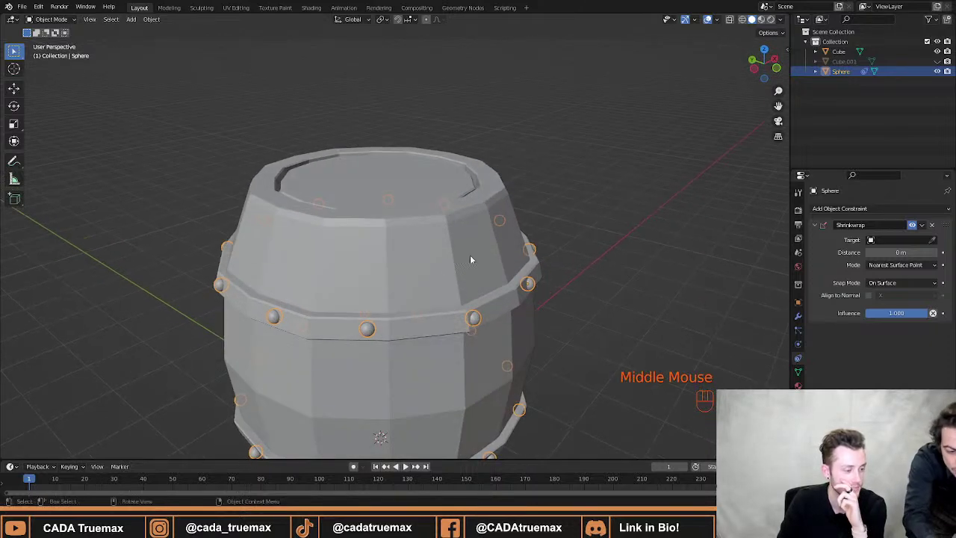
pyautogui.press('a')
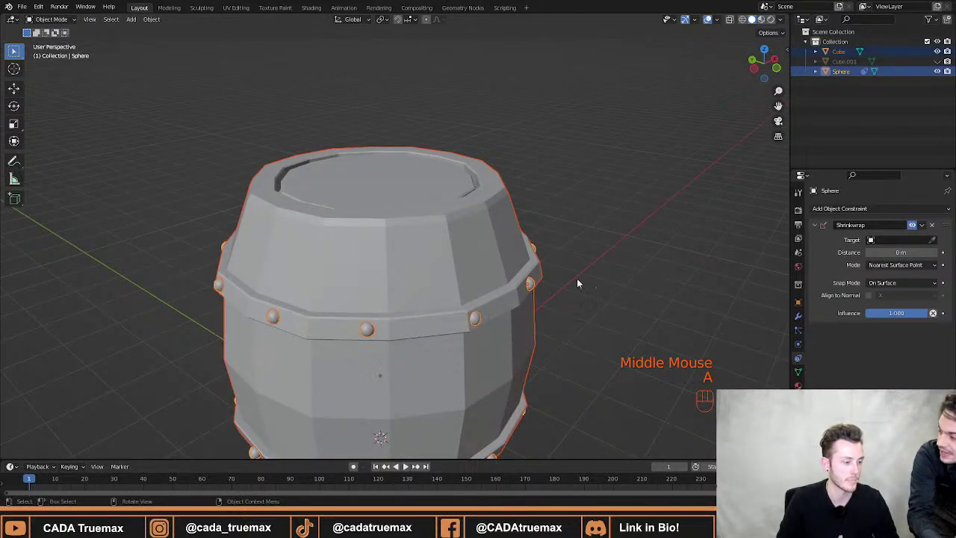
# Select only the rivet object, try a Shrinkwrap distance of about 16.1 m and undo the distance change.
pyautogui.moveTo(577, 278); pyautogui.dragTo(568, 289, button='middle')
pyautogui.click(514, 295)
pyautogui.click(519, 298)
pyautogui.click(520, 299)
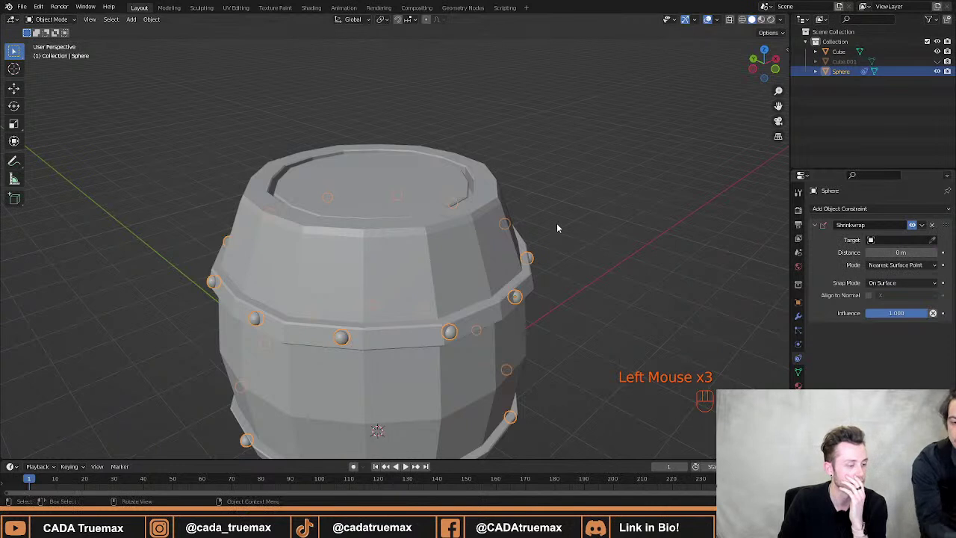
pyautogui.moveTo(901, 253); pyautogui.dragTo(900, 253)
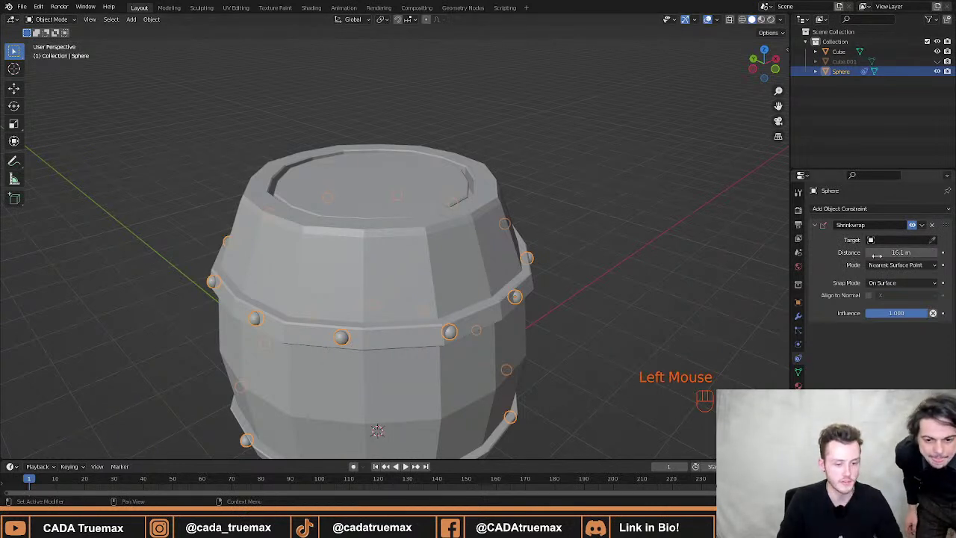
pyautogui.hotkey('ctrl', 'z')
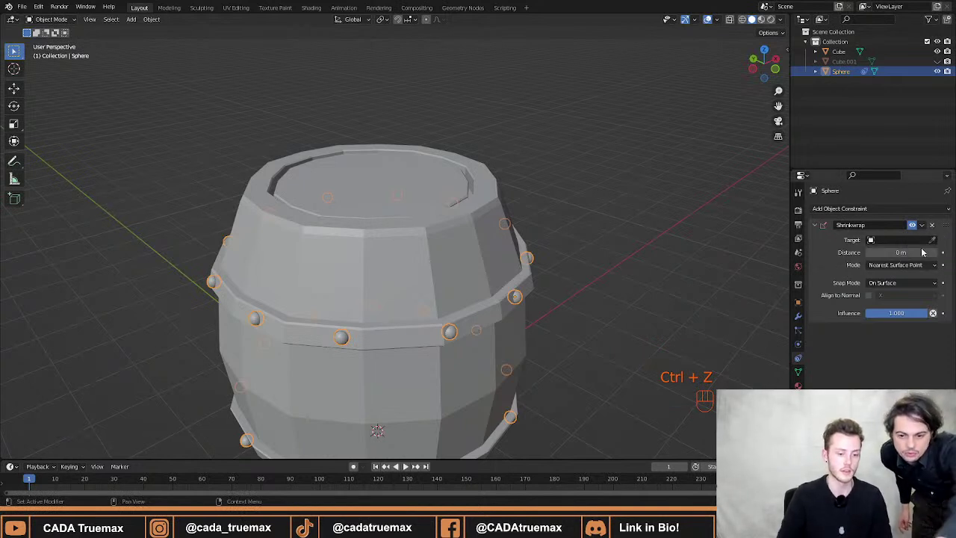
# Set the barrel object, Cube, as the target of the rivet object's Shrinkwrap constraint by picking it in the scene.
pyautogui.click(872, 242)
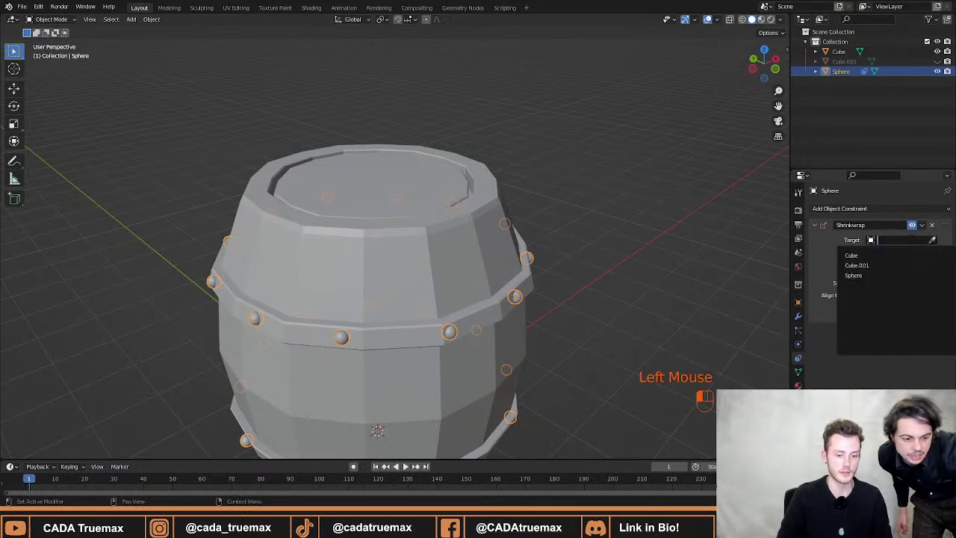
pyautogui.click(932, 241)
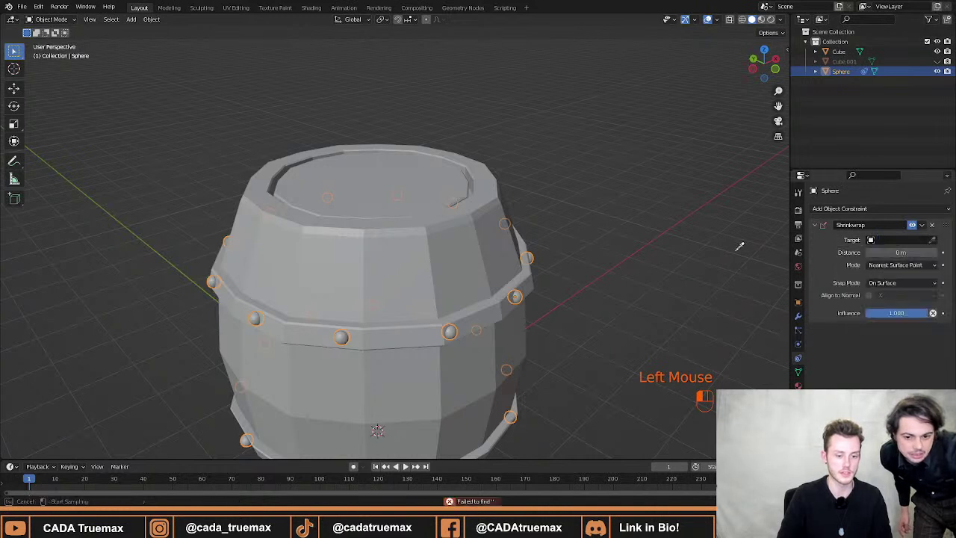
pyautogui.click(450, 336)
pyautogui.click(460, 300)
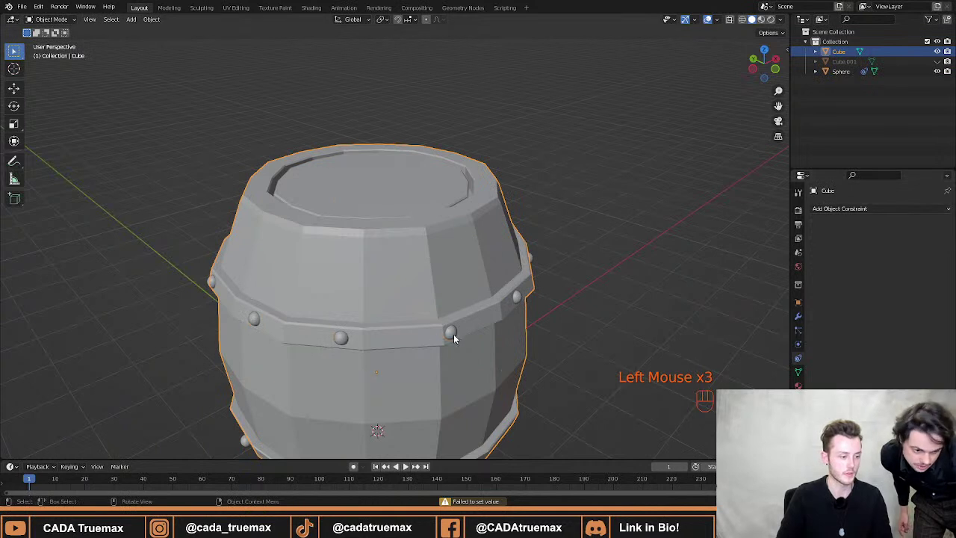
pyautogui.click(453, 336)
pyautogui.click(933, 240)
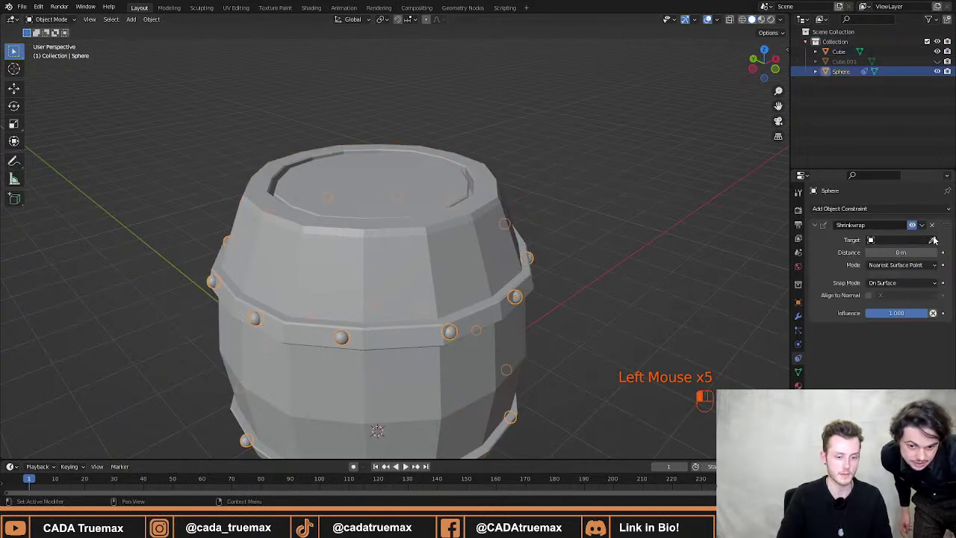
pyautogui.click(472, 304)
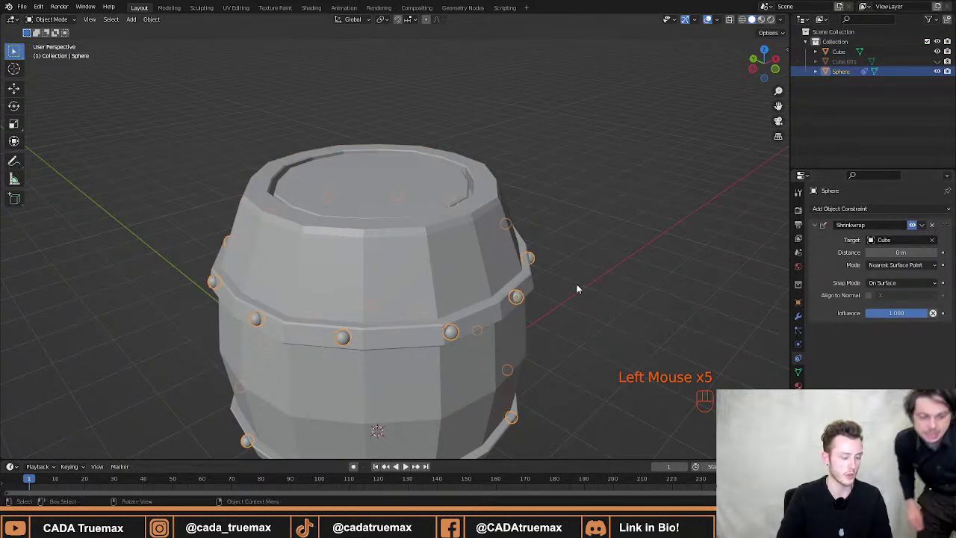
# Try moving the rivets freely with the Shrinkwrap constraint targeting the barrel, then cancel the move.
pyautogui.moveTo(576, 289); pyautogui.dragTo(591, 298, button='middle')
pyautogui.press('g')
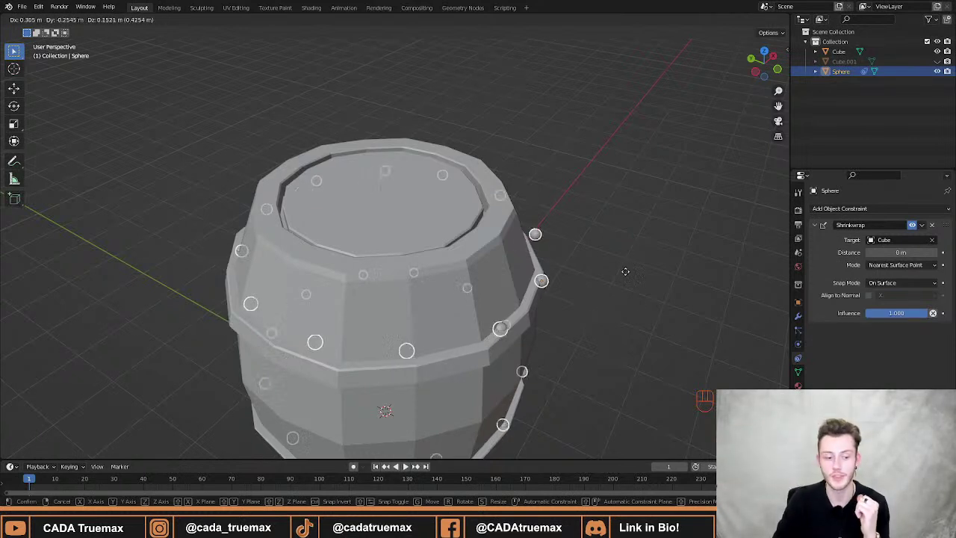
pyautogui.rightClick(592, 297)
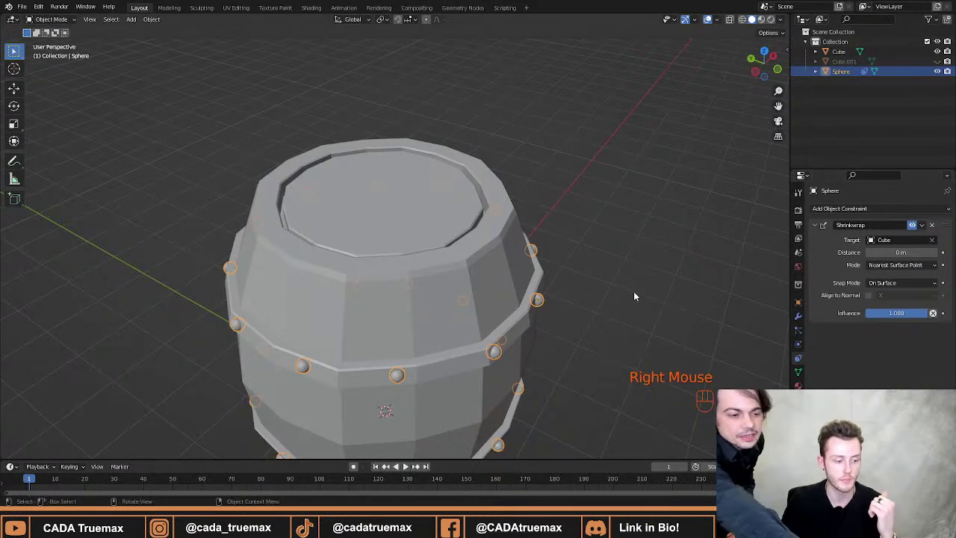
pyautogui.moveTo(596, 301); pyautogui.dragTo(635, 277, button='middle')
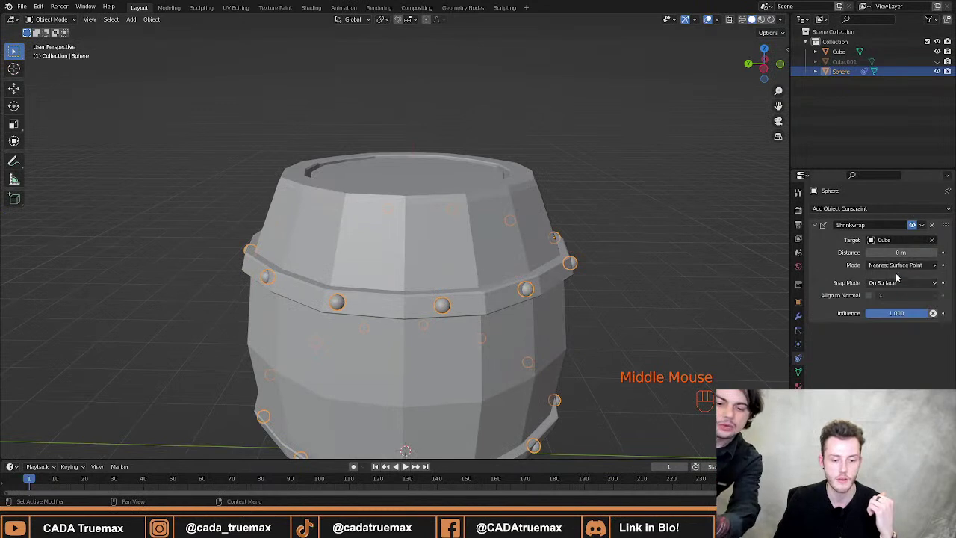
# Clear the target of the rivets' Shrinkwrap constraint, inspect the upper band and leave target picking without choosing an object.
pyautogui.click(932, 240)
pyautogui.moveTo(607, 239); pyautogui.dragTo(741, 273, button='middle')
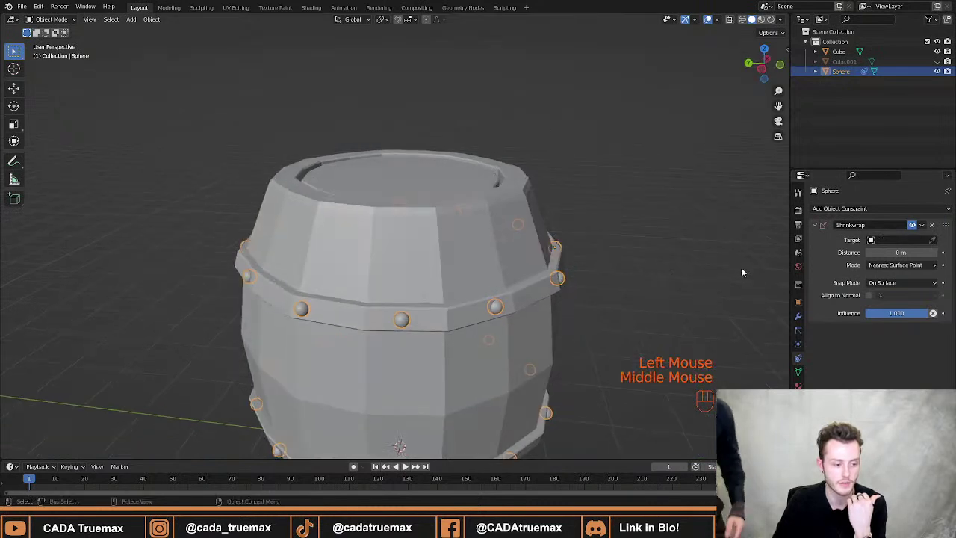
pyautogui.click(931, 240)
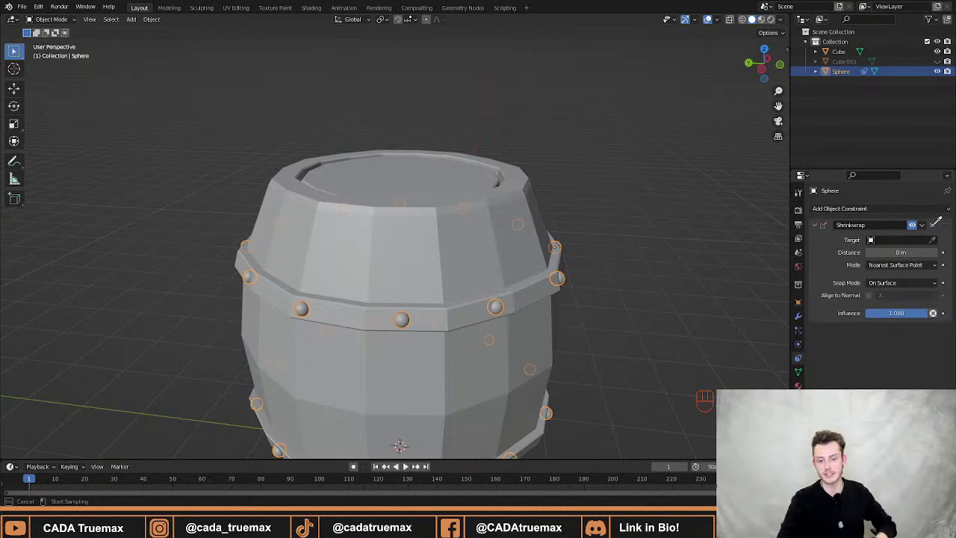
pyautogui.press('Escape')
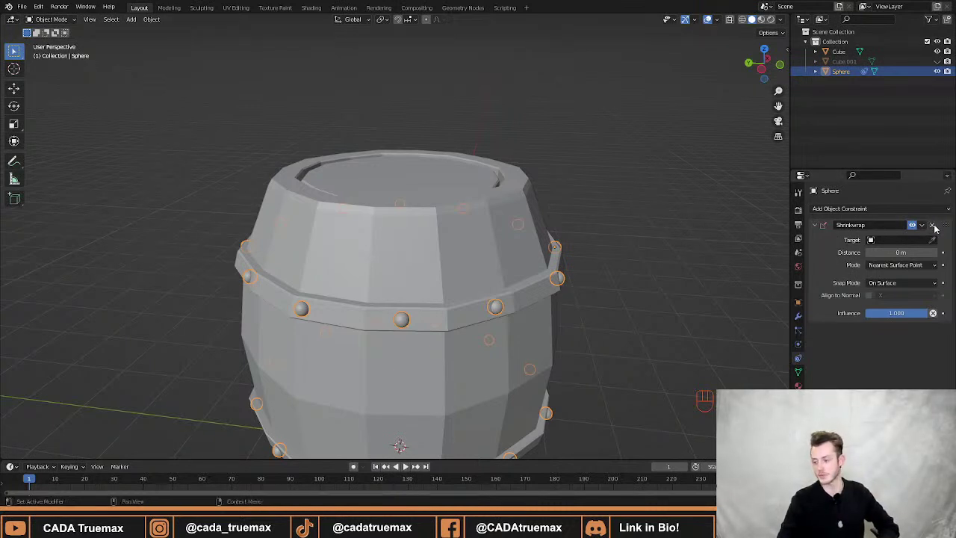